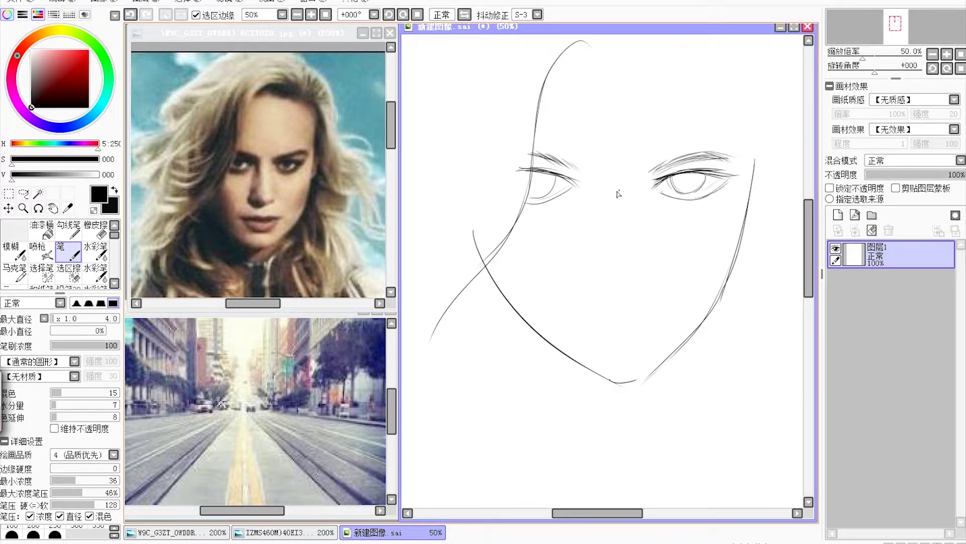
Step: Sketch the chin curve and the forehead hairline, and erase the excess line crossing the jaw on the face's left side
drag(584, 366, 688, 336)
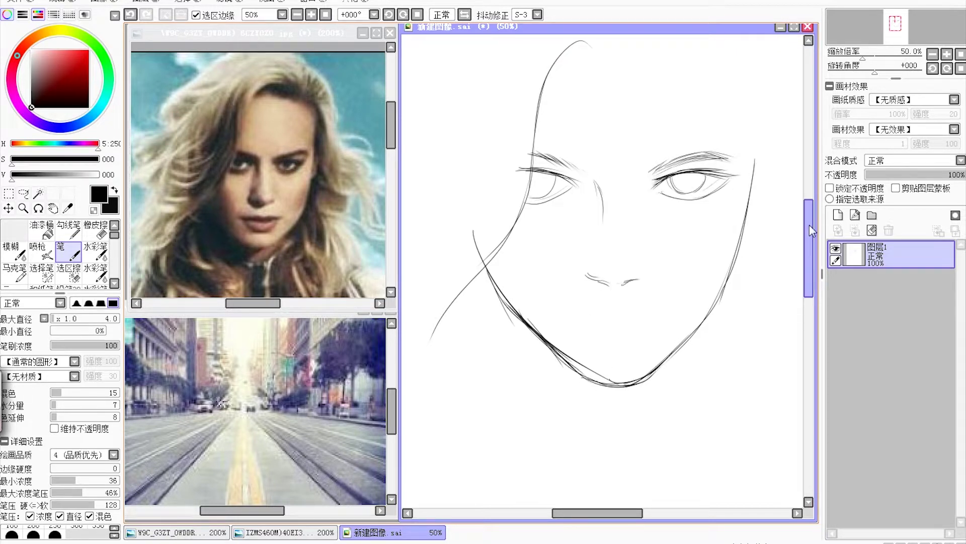
scroll(604, 251, up, 2)
drag(552, 123, 609, 111)
key(e)
drag(473, 288, 487, 324)
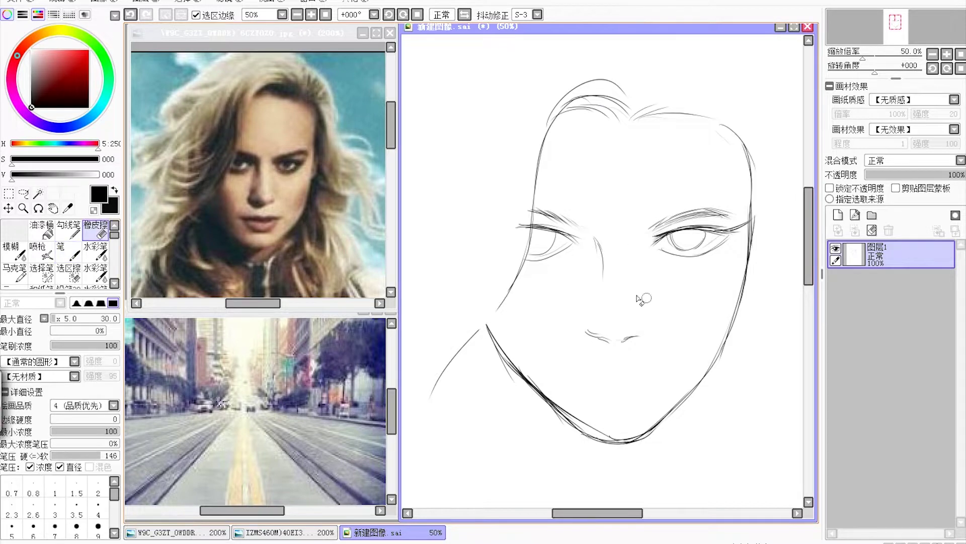
Step: Sketch the nose bridge, the nostrils and a thin mouth line with the pen
key(n)
drag(600, 267, 601, 326)
drag(586, 332, 609, 343)
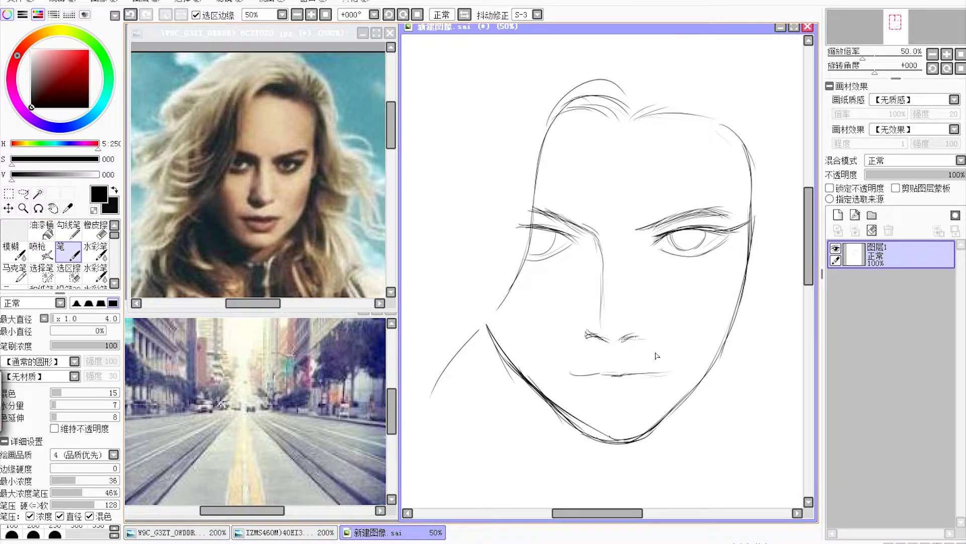
Step: Sketch long wavy hair strands around the head, flowing down both sides of the face
scroll(657, 355, up, 2)
drag(574, 76, 770, 338)
click(297, 15)
drag(704, 287, 739, 336)
drag(559, 154, 456, 398)
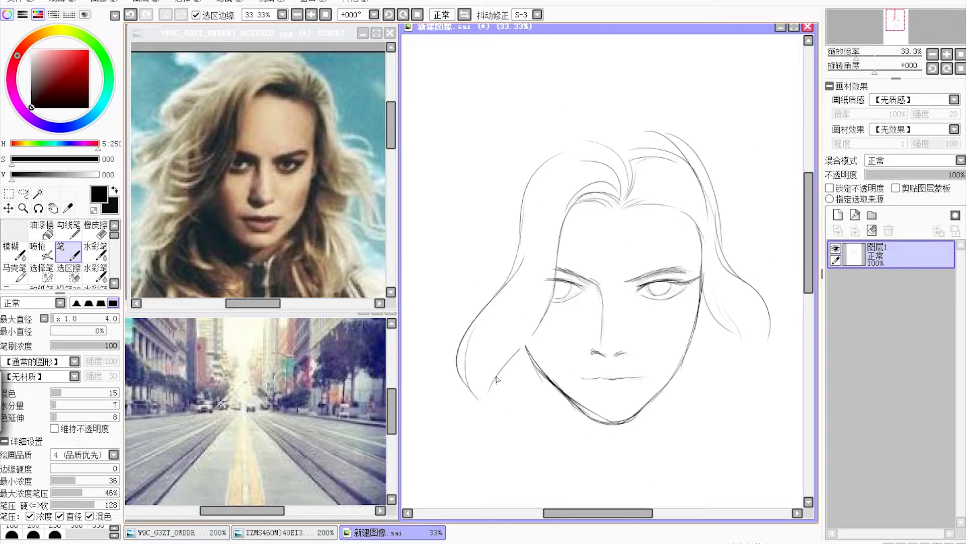
drag(573, 138, 501, 214)
drag(541, 322, 475, 435)
drag(519, 176, 443, 309)
Step: On a new layer above the sketch, ink the jawline, the forehead hairline and the face's right contour
scroll(522, 353, down, 2)
key(ctrl+shift+n)
drag(528, 286, 553, 342)
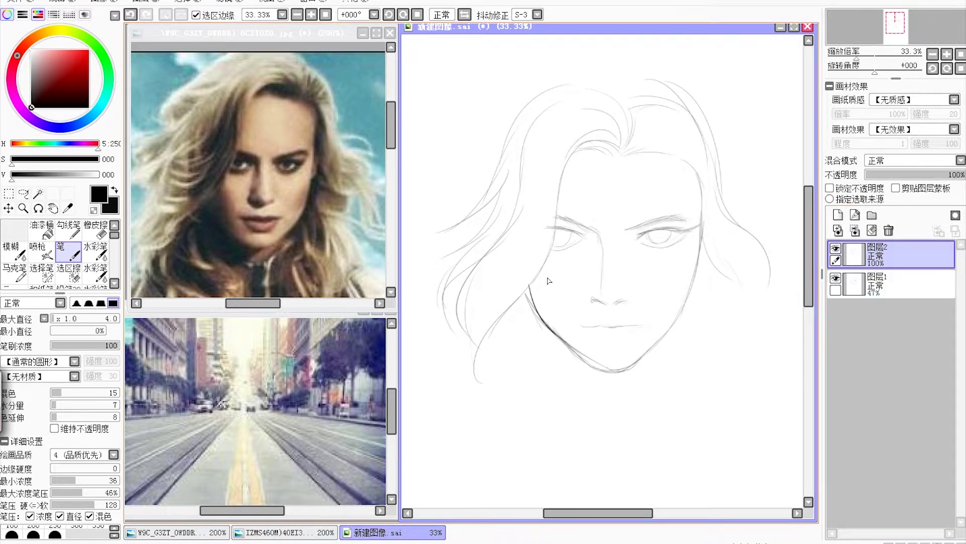
click(311, 15)
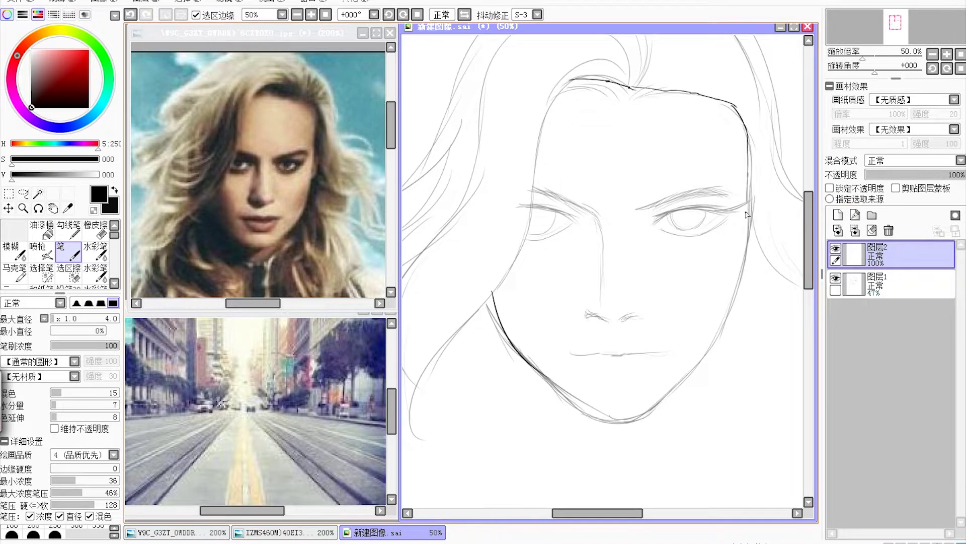
drag(728, 328, 652, 411)
Step: Lower the sketch layer's opacity to 20% and make the line layer active again
click(891, 283)
drag(912, 175, 885, 175)
click(891, 254)
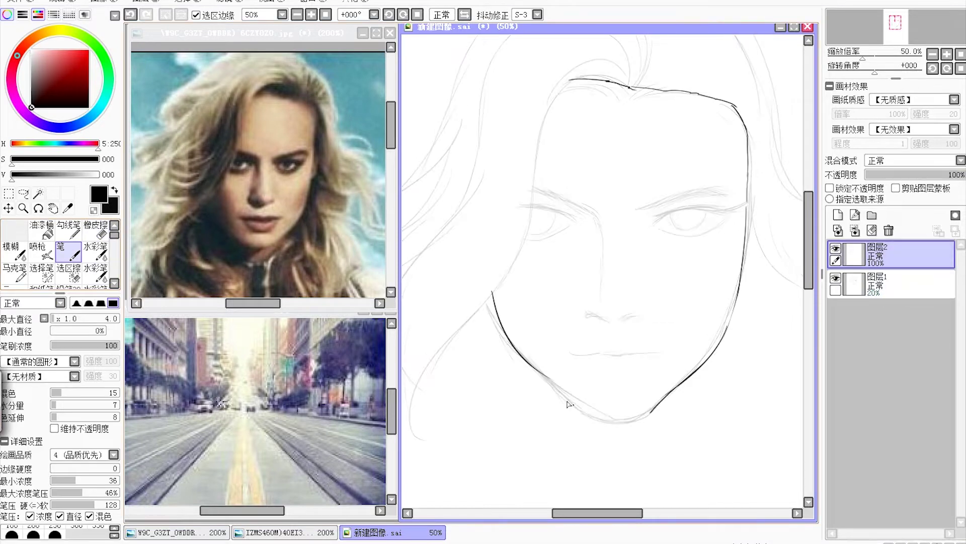
Step: Ink the chin line in the mirrored view so that it joins both sides of the jaw, and restore the normal view
key(h)
mouse_move(607, 420)
mouse_down()
mouse_move(651, 405)
mouse_move(664, 372)
mouse_up()
key(h)
key(e)
key(n)
Step: Draw thick black upper eyelids on both eyes and block in the eyebrows in dark reddish brown
drag(531, 208, 573, 220)
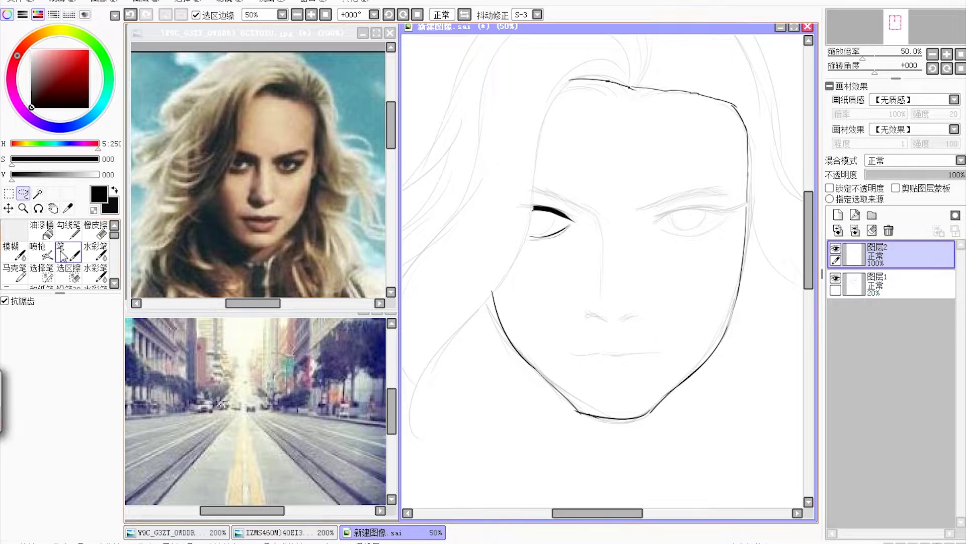
drag(644, 222, 720, 208)
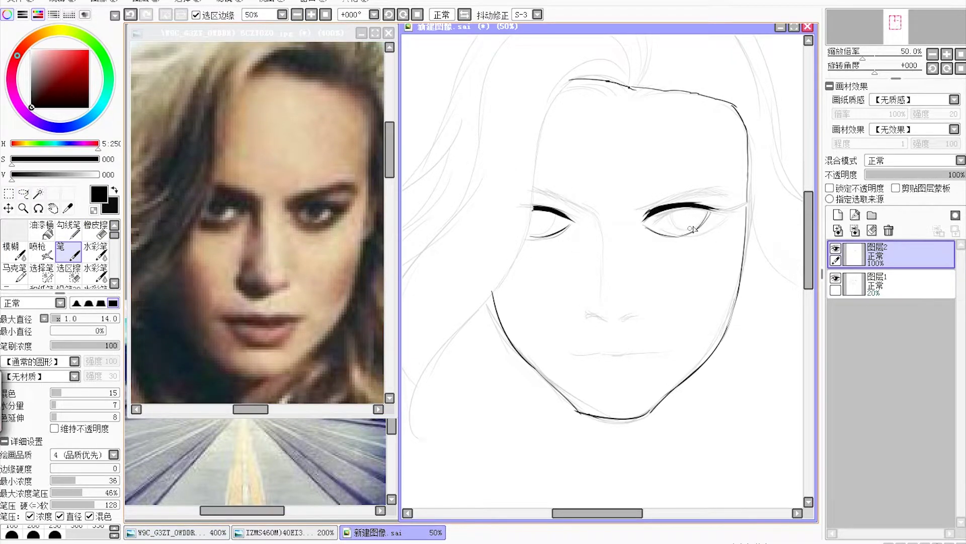
drag(637, 209, 692, 190)
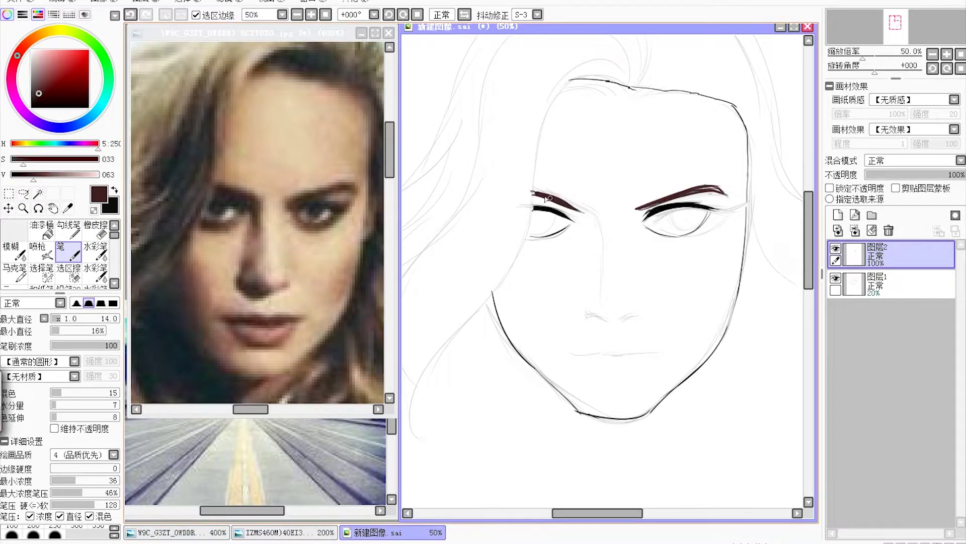
Step: Lasso the right eye with its eyebrow and adjust their position with a transform
drag(583, 210, 697, 274)
key(ctrl+t)
key(Return)
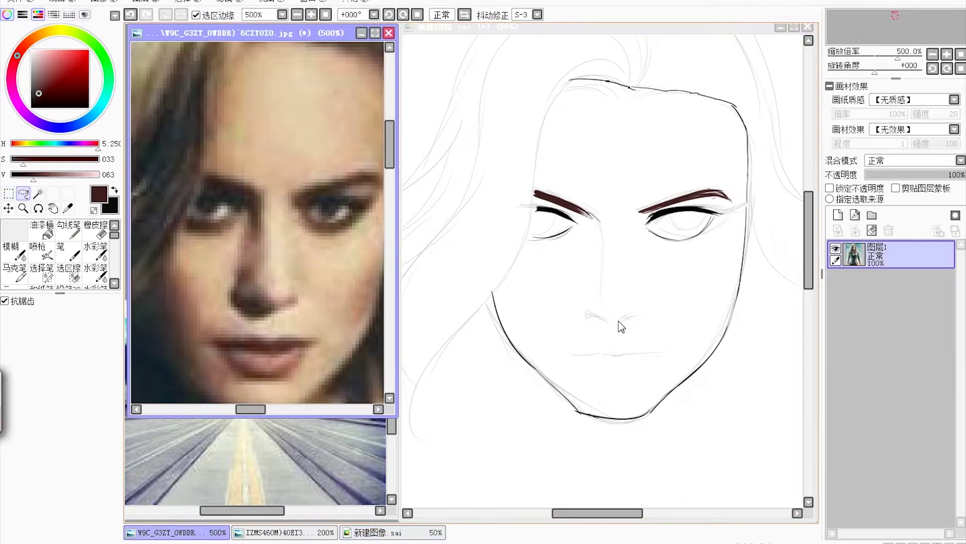
Step: On a new layer beneath the line art, paint the right lower eyelid reddish brown and thicken the left eyebrow in dark brown
click(838, 215)
drag(884, 254, 884, 297)
alt+click(655, 216)
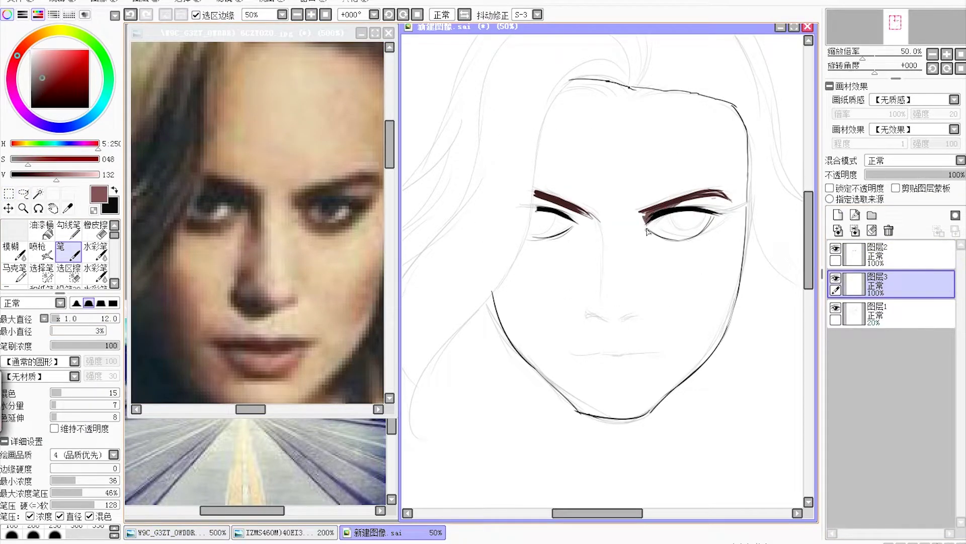
click(36, 96)
drag(534, 193, 594, 222)
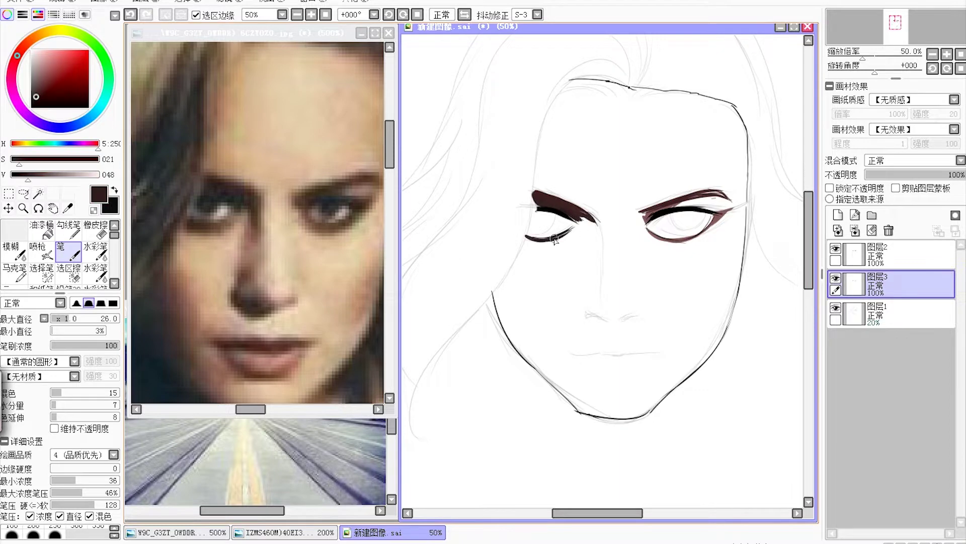
Step: Blur the shadow under the left eye's lower eyelid with the blur brush
click(312, 14)
key(b)
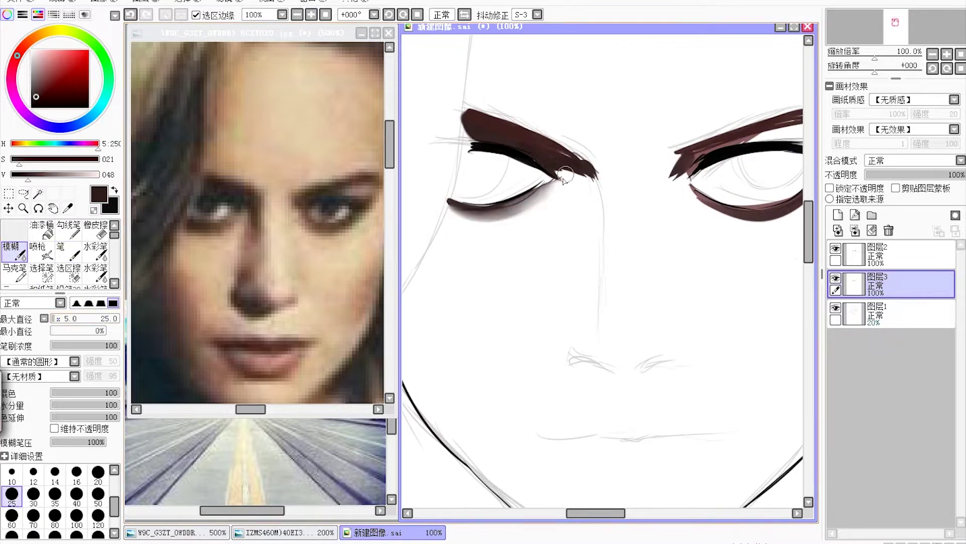
key(n)
scroll(600, 257, down, 2)
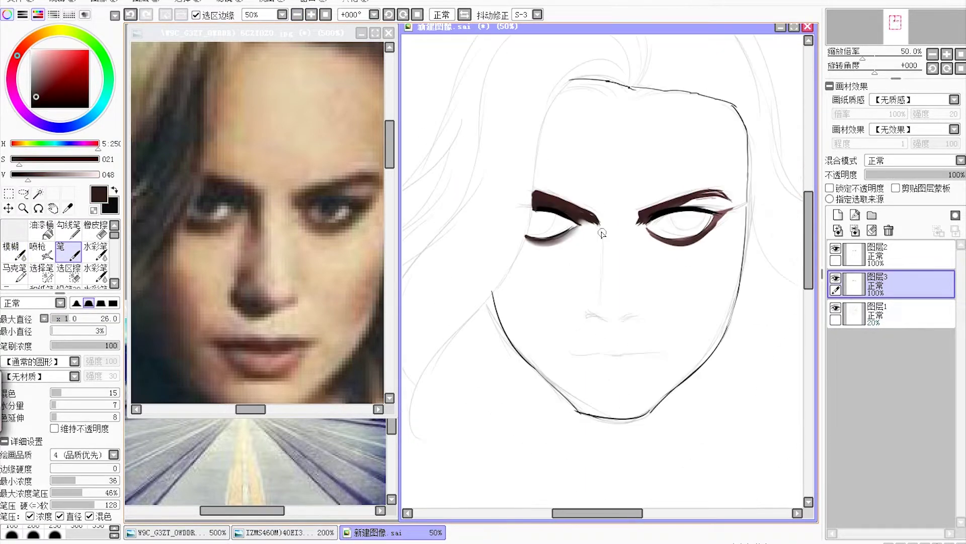
Step: Paint the shadow beside the nose bridge with a tan skin tone sampled from the reference photo and blend it softly
alt+click(302, 141)
key(b)
mouse_move(601, 245)
mouse_down()
mouse_move(597, 298)
mouse_move(591, 282)
mouse_up()
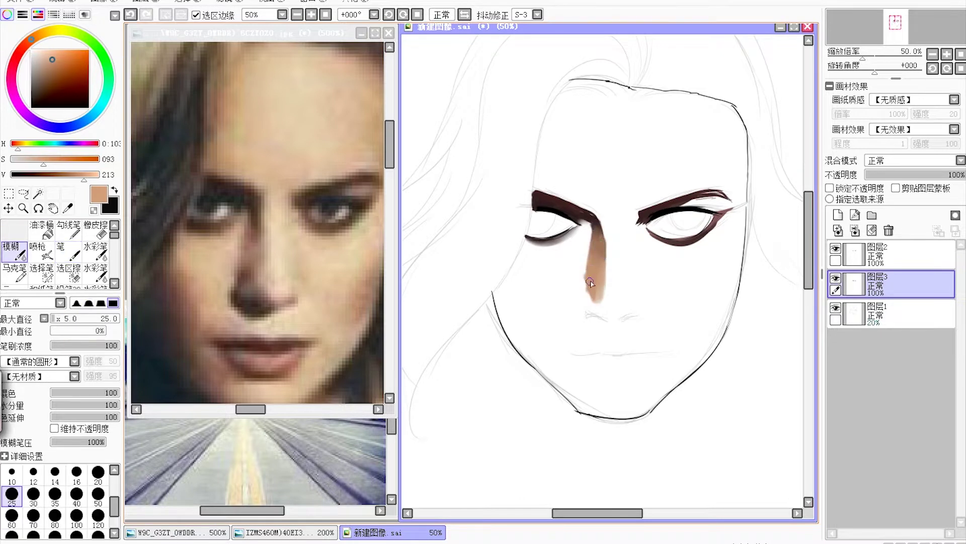
Step: Paint both irises dark blue on a new layer beneath the shading, using a colour sampled from the photo's eye
alt+click(221, 211)
key(n)
drag(539, 217, 552, 221)
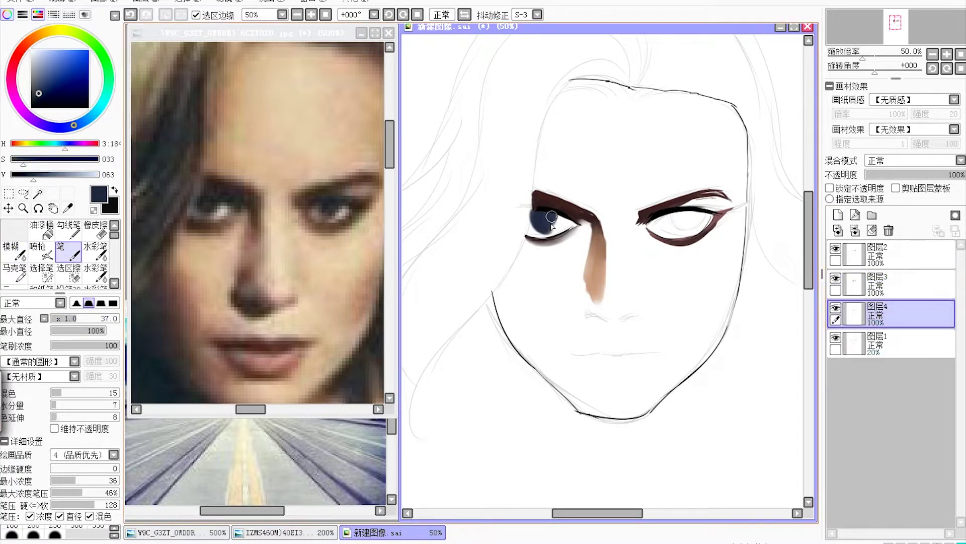
Step: On the shading layer, outline the nostrils and the base of the nose with sampled dark browns
click(891, 284)
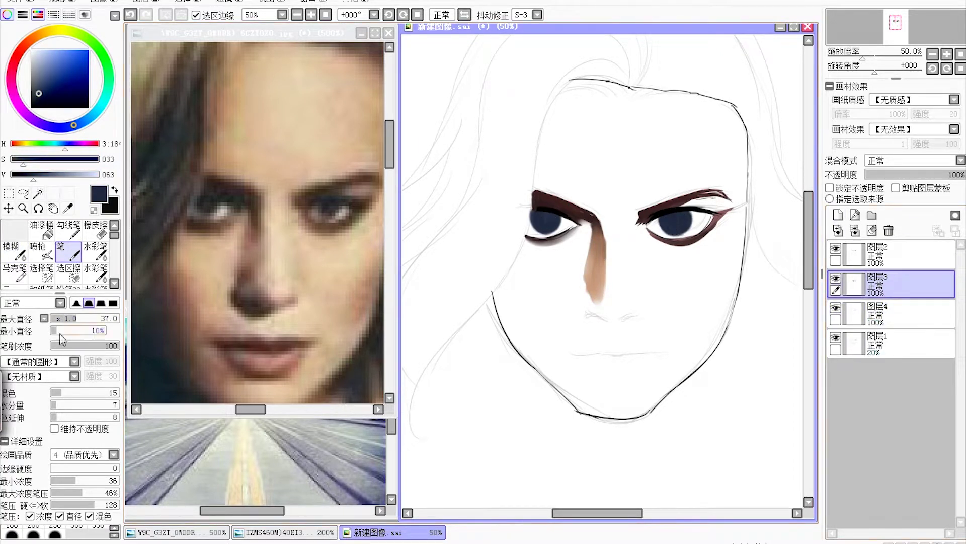
alt+click(649, 222)
alt+click(711, 231)
drag(586, 305, 608, 319)
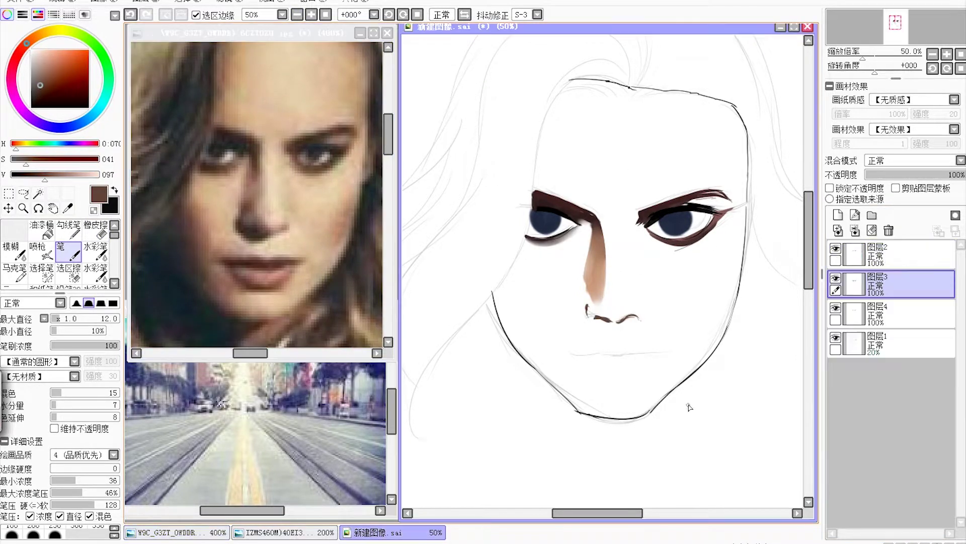
alt+click(535, 191)
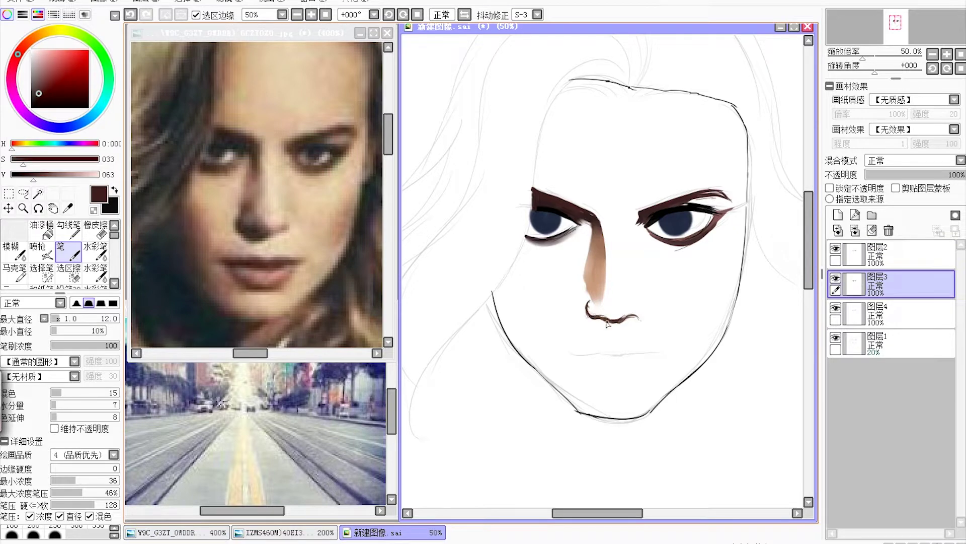
Step: Thicken the right cheek and jaw contour in dark brown on the line layer and erase its stray strokes
click(891, 254)
drag(720, 340, 744, 247)
drag(723, 324, 704, 370)
key(e)
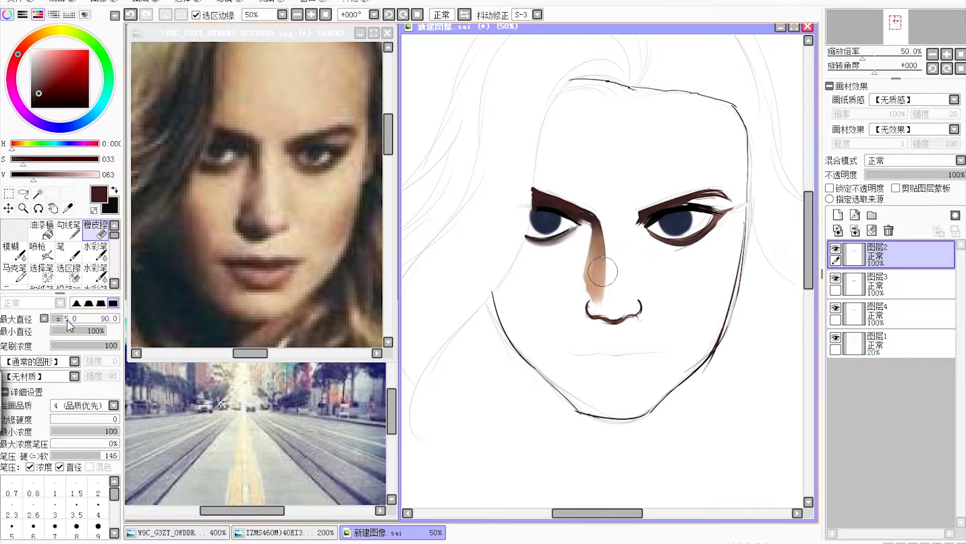
Step: Darken the edge of the nose bridge in dark brown and draw the parting line between the lips
click(886, 285)
key(n)
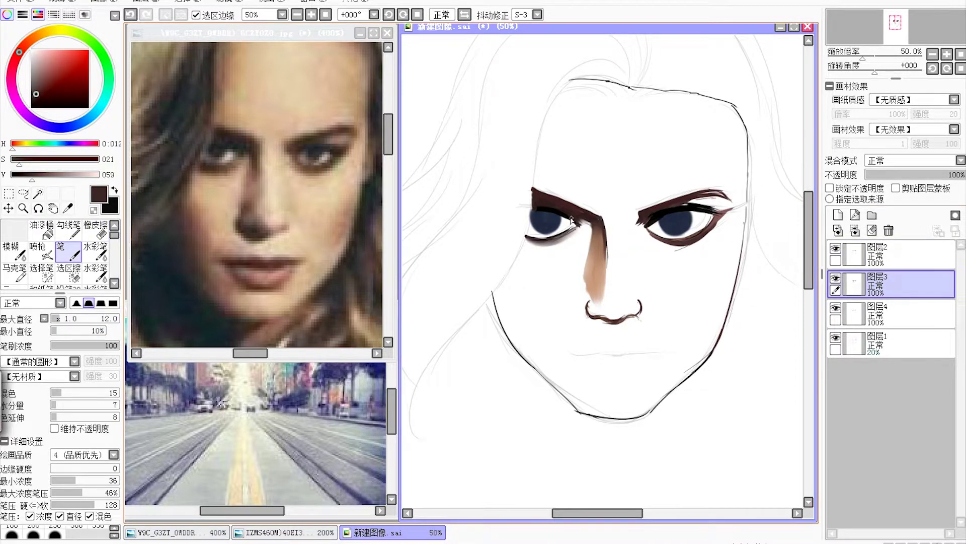
click(891, 312)
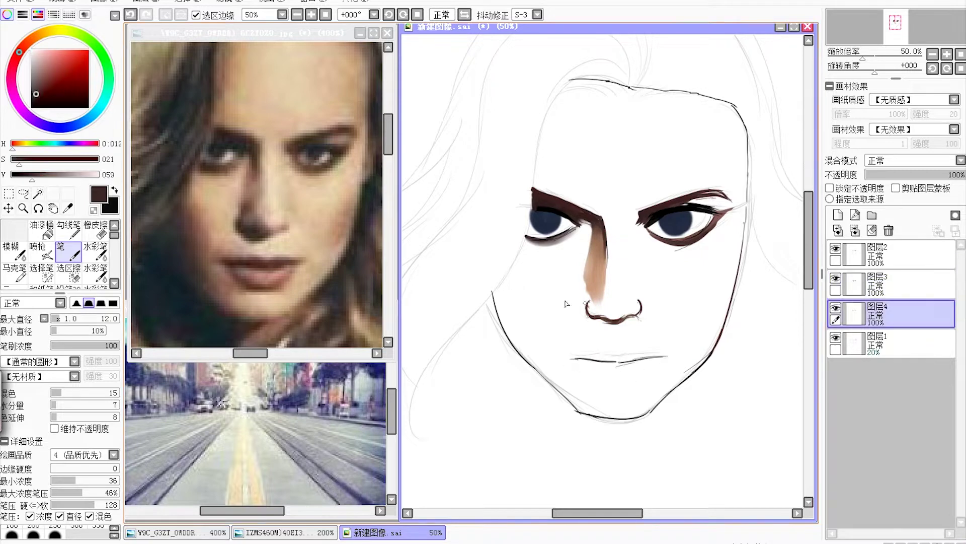
Step: Choose a dark red and fill in the upper lip on the iris layer
click(78, 89)
scroll(654, 362, up, 2)
drag(556, 366, 700, 363)
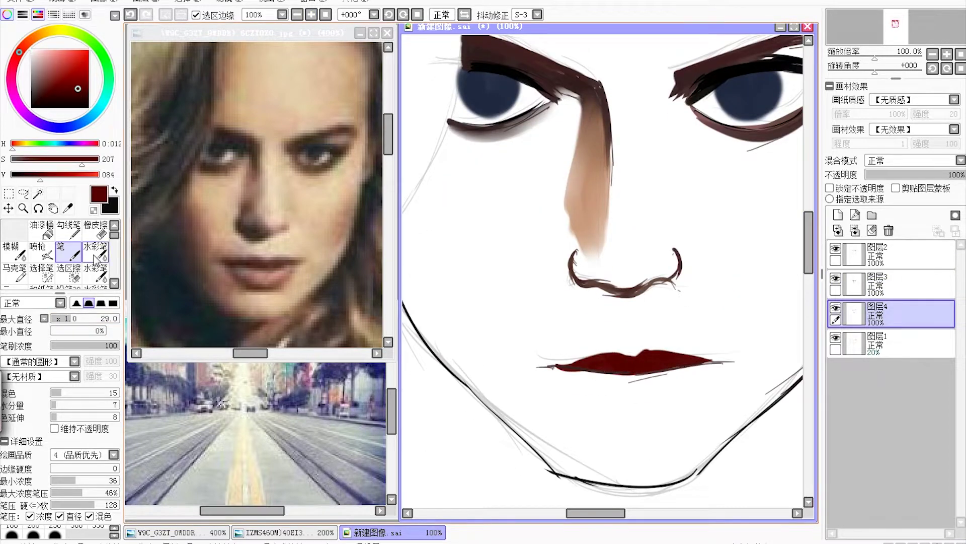
Step: Paint the lower lip bright red and darken the line between the lips
scroll(669, 421, down, 2)
drag(589, 325, 649, 327)
scroll(585, 358, up, 1)
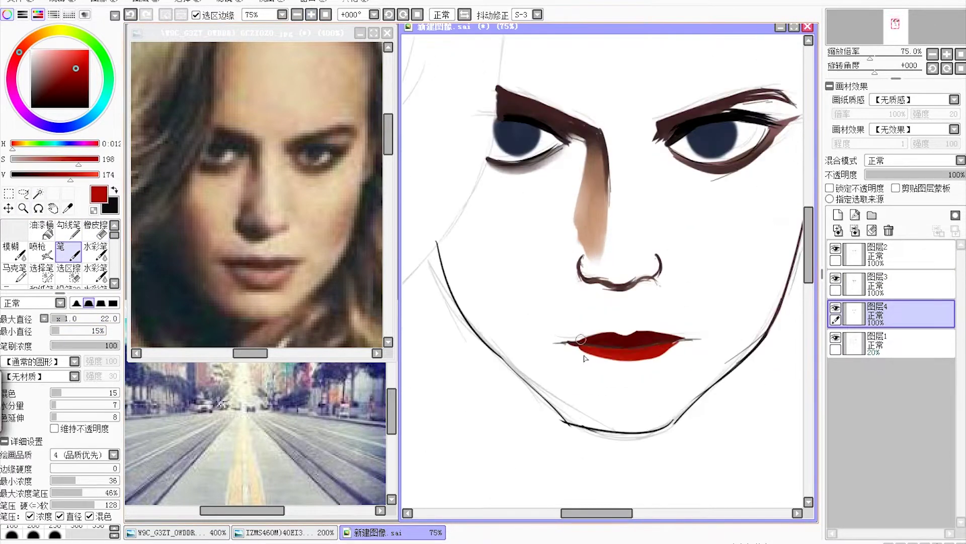
alt+click(639, 335)
scroll(607, 281, down, 3)
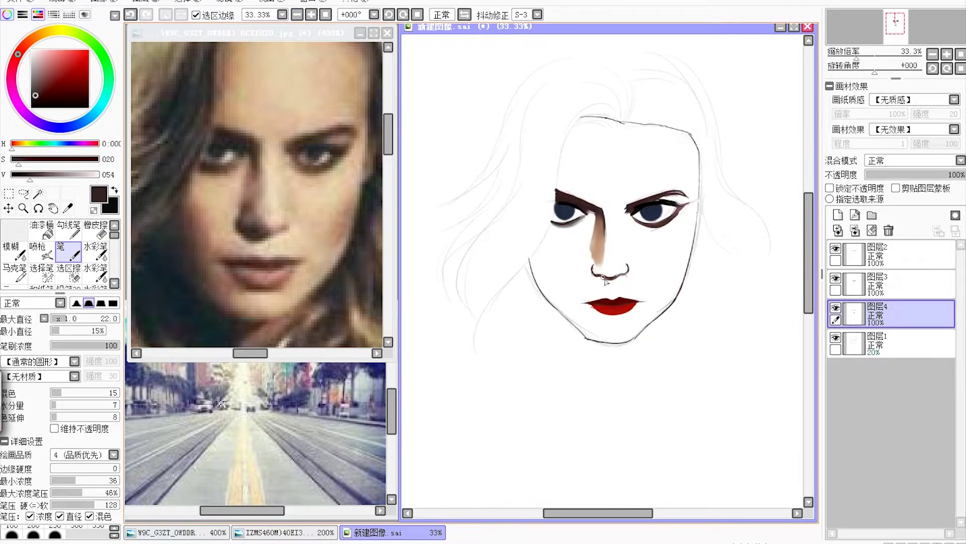
Step: Undo the last three edits and try to transform the selected left jaw line
scroll(606, 282, up, 3)
key(ctrl+z)
key(ctrl+z)
key(ctrl+z)
key(m)
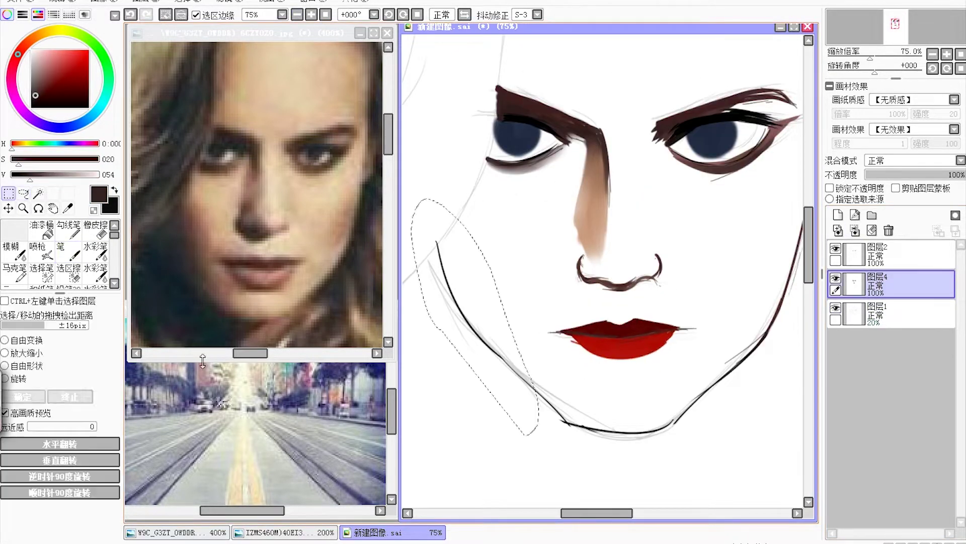
key(ctrl+t)
key(Escape)
Step: Reshape the selected right cheek and jaw contour with a free-form transform
key(ctrl+t)
drag(774, 135, 781, 130)
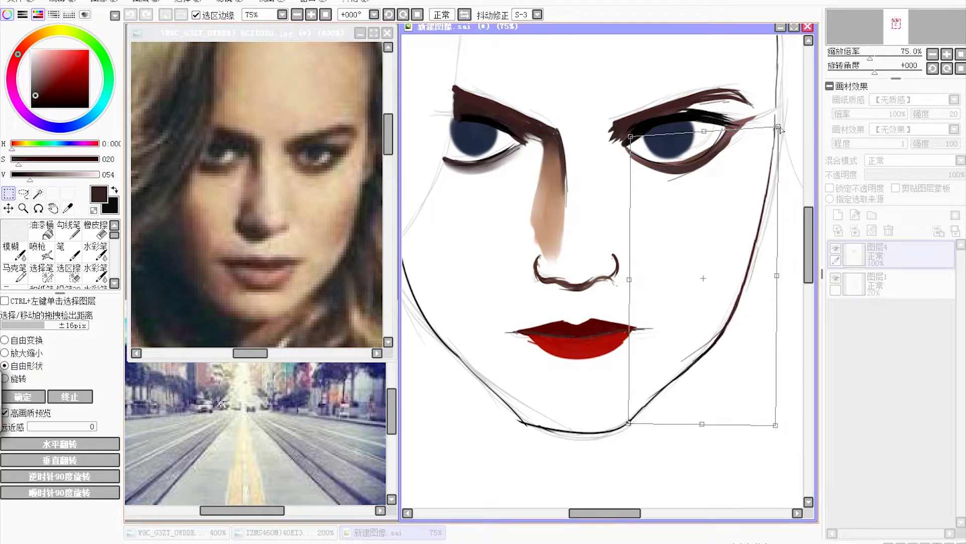
key(Return)
Step: Fill in the right eyebrow in dark brown and blur the right eye's outer corner and lower eyelid
key(e)
key(n)
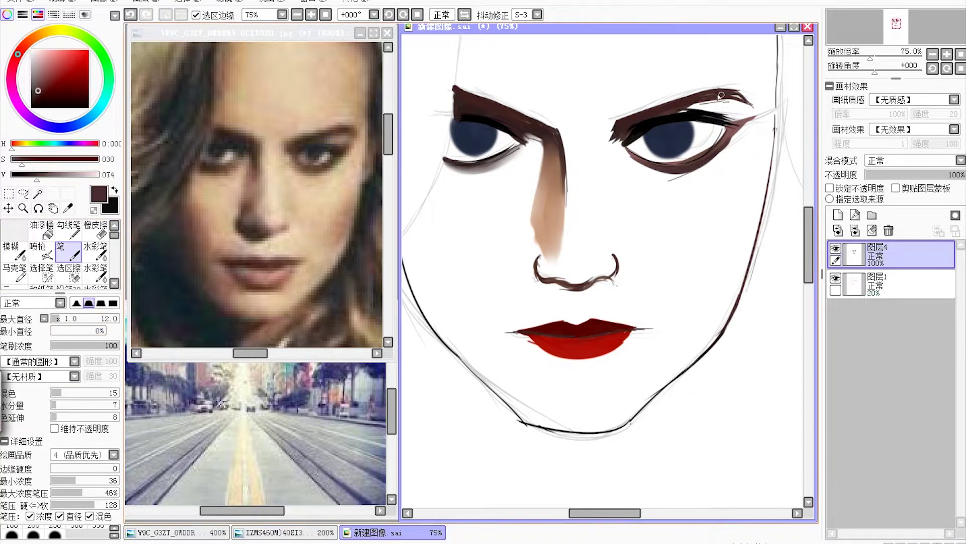
alt+click(284, 161)
key(b)
drag(744, 130, 671, 169)
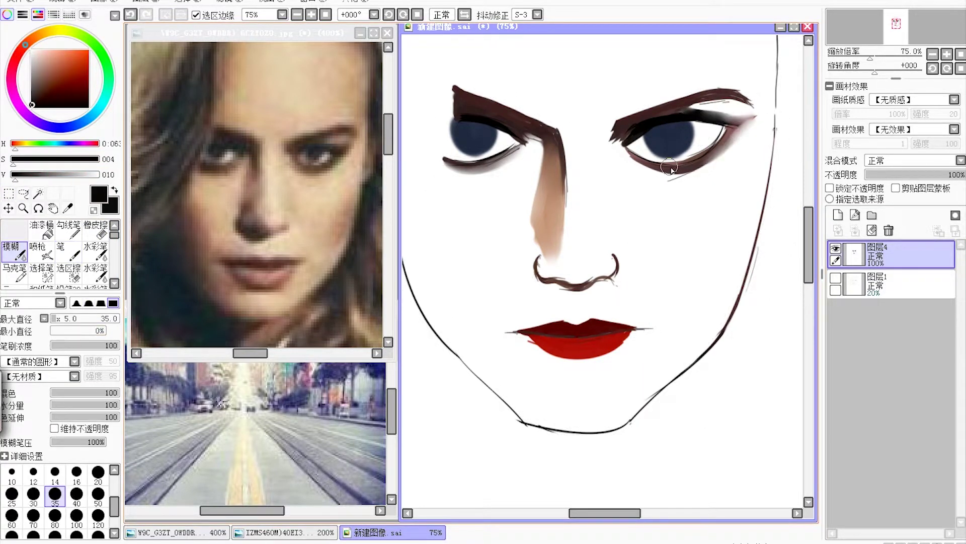
Step: Erase the stray strokes around the right nostril and the base of the nose
key(e)
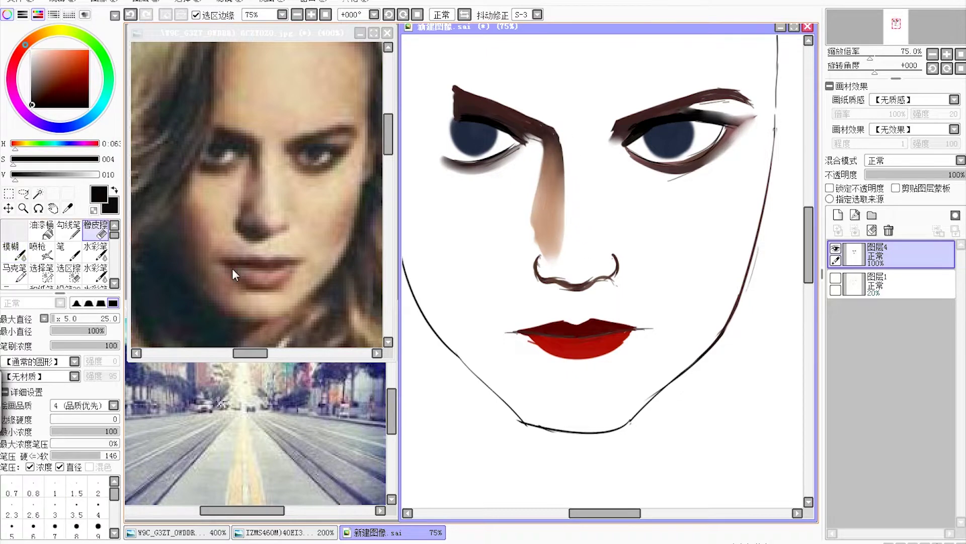
scroll(506, 227, up, 3)
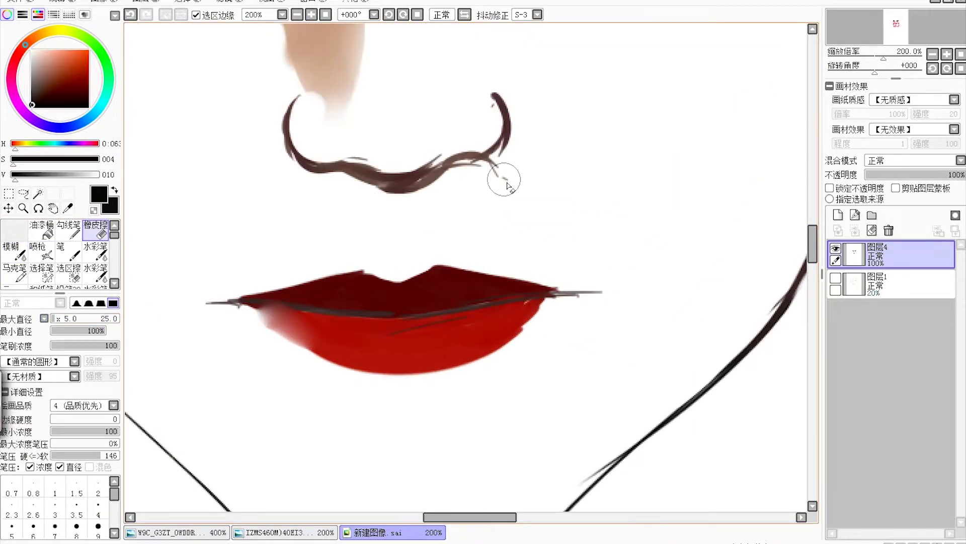
mouse_move(506, 181)
mouse_down()
mouse_move(447, 194)
mouse_move(491, 146)
mouse_up()
Step: Repaint the parting line between the lips with a sampled dark red and erase the overhanging tip at the mouth's left corner
key(n)
alt+click(378, 318)
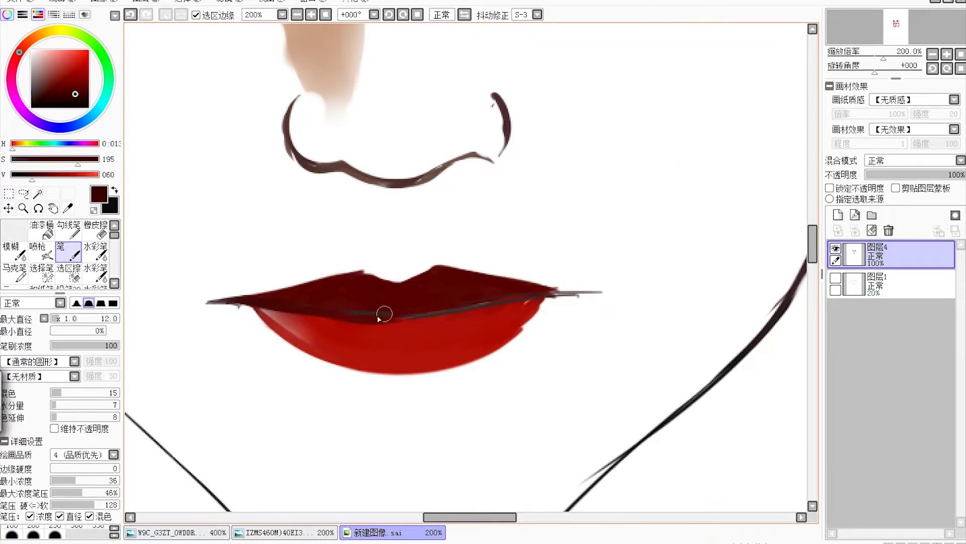
drag(378, 318, 524, 309)
key(e)
drag(209, 304, 236, 305)
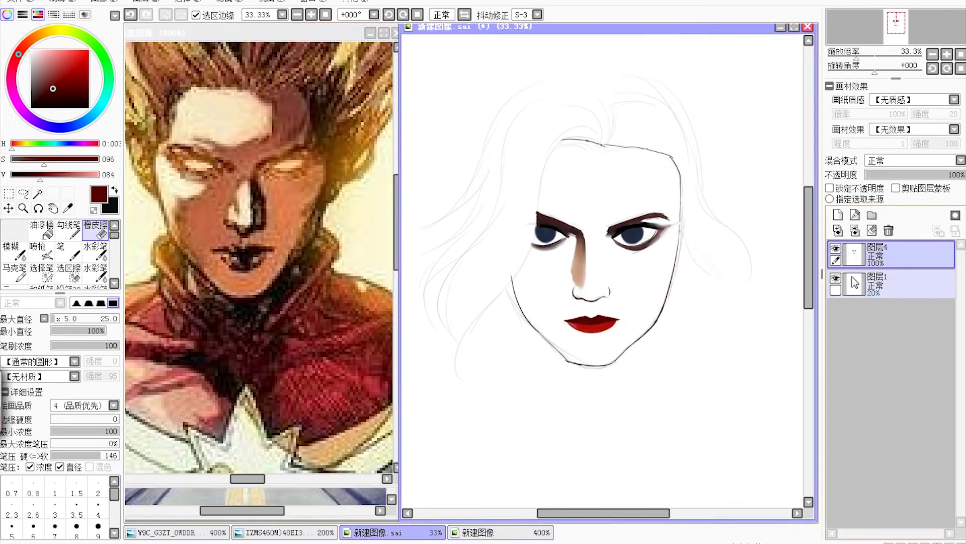
Step: Extend the outer end of the left eyebrow with a tapered tail in sampled dark brown, working in the mirrored view
key(n)
scroll(579, 202, up, 2)
key(h)
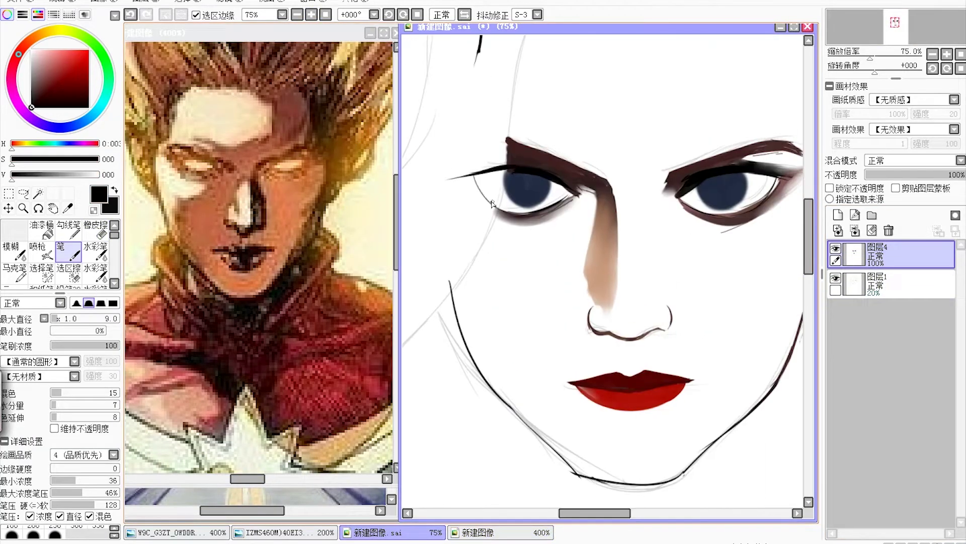
drag(563, 122, 583, 150)
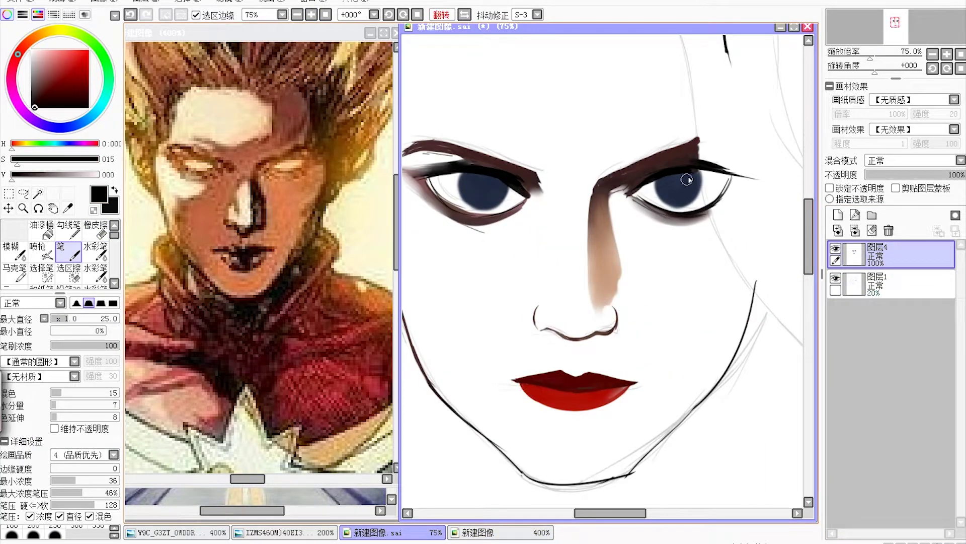
alt+click(697, 149)
drag(743, 145, 697, 147)
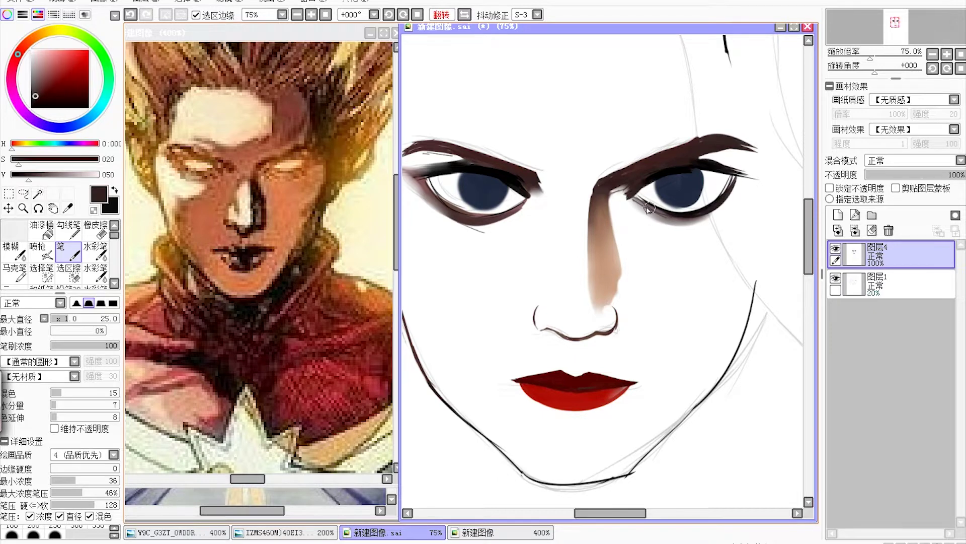
Step: Blur the left eye's outer corner and the edge of the shadow beside the nose
key(e)
click(11, 249)
drag(735, 186, 710, 211)
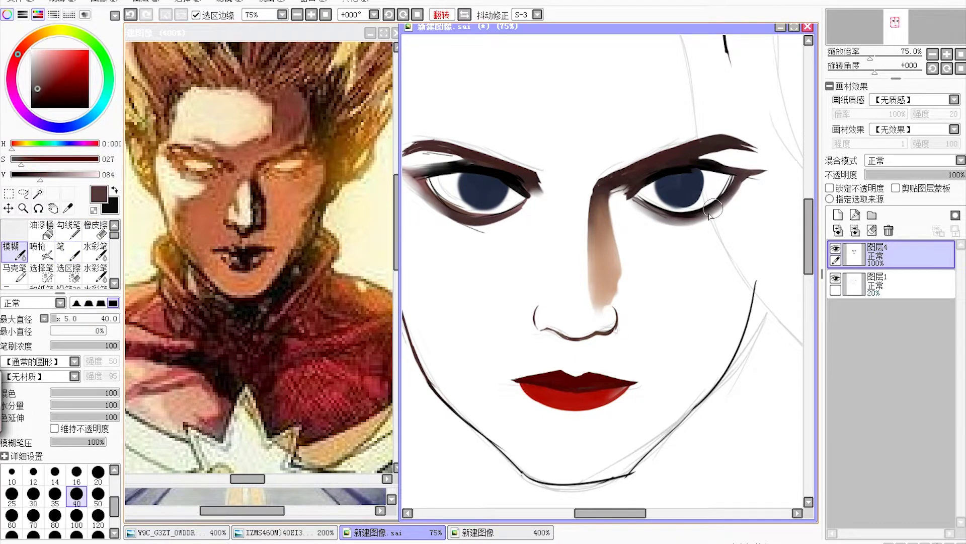
drag(602, 186, 594, 282)
key(h)
Step: Hide the rough sketch layer 图层1 and ink the left side of the face and a new hairline across the forehead in black
click(298, 15)
key(n)
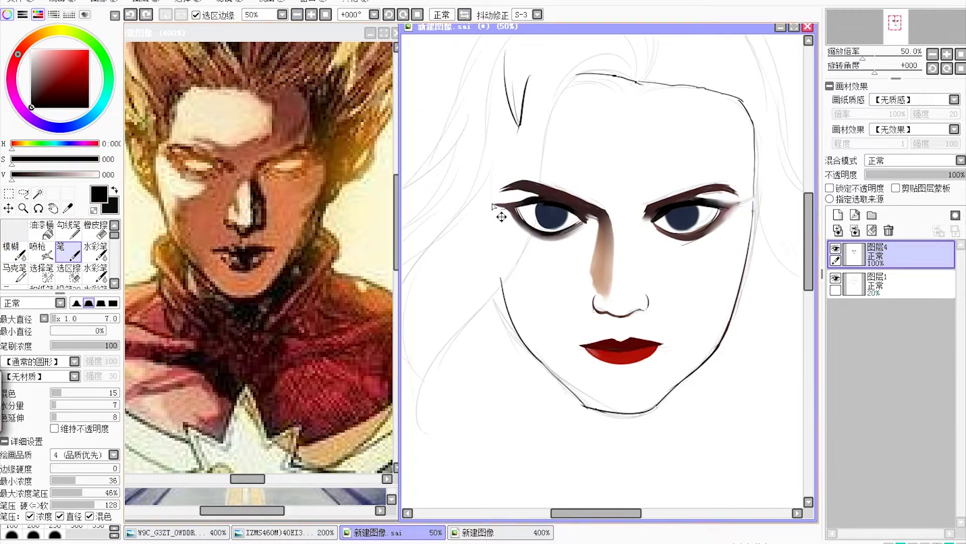
click(93, 236)
click(836, 278)
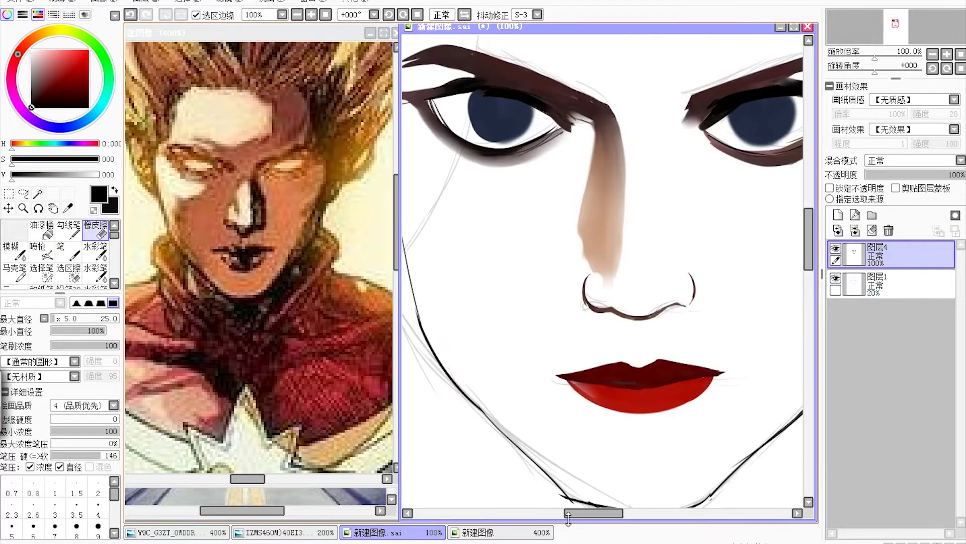
click(11, 249)
key(n)
drag(505, 142, 537, 151)
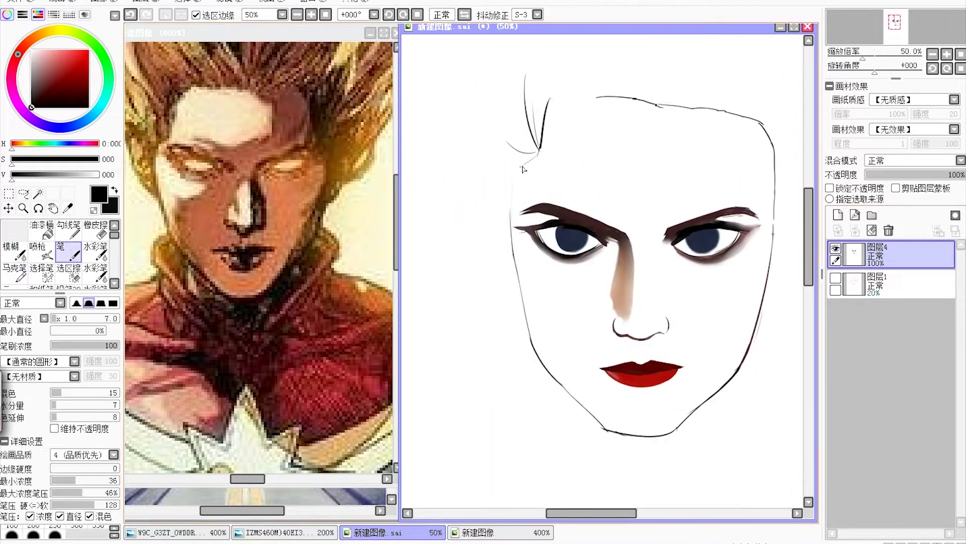
key(e)
drag(673, 103, 698, 99)
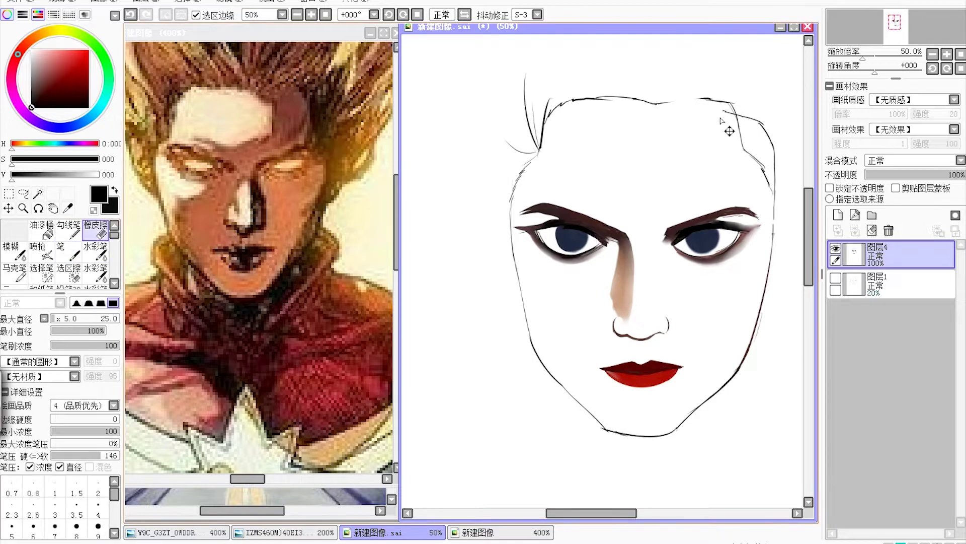
Step: Accent the lips' upturned corners in a sampled dark red and add faint philtrum lines below the nose
scroll(641, 362, up, 2)
key(n)
alt+click(596, 312)
drag(482, 309, 739, 305)
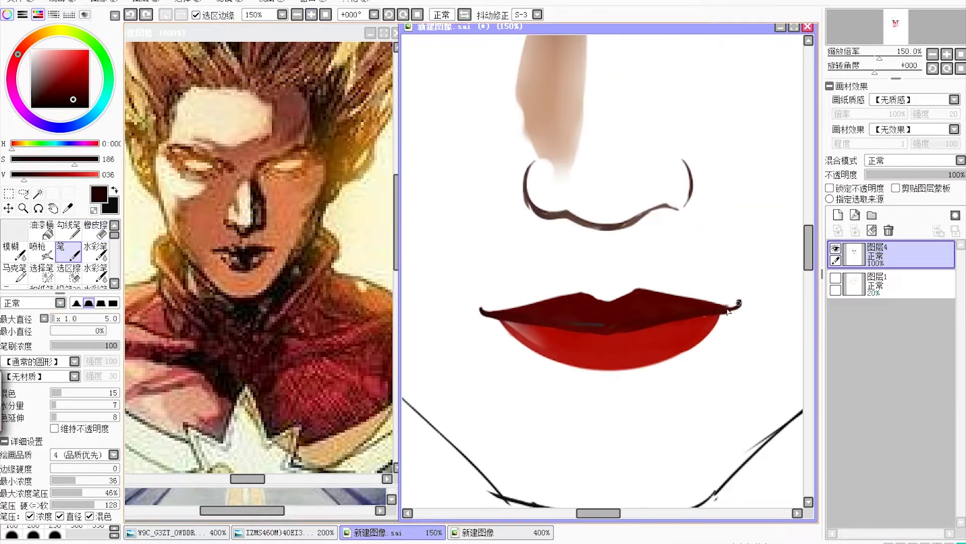
alt+click(702, 324)
drag(598, 234, 599, 273)
Step: Blur the lower left edge of the brown shadow along the nose
scroll(599, 272, down, 1)
key(b)
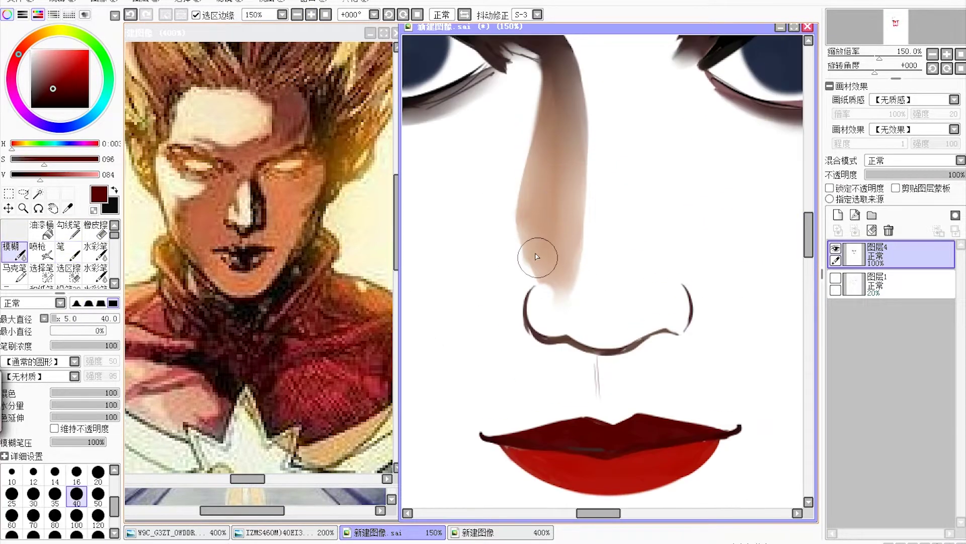
drag(539, 255, 554, 277)
click(298, 15)
click(297, 15)
click(298, 14)
Step: Draw thin dark red hair strands sweeping up from the forehead and left temple, plus the left ear, following the comic reference
key(n)
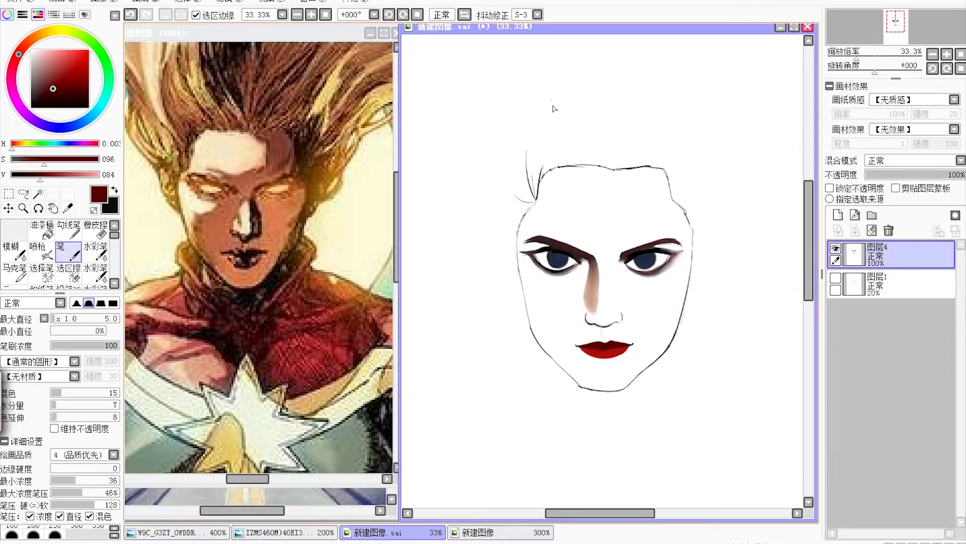
drag(546, 156, 596, 99)
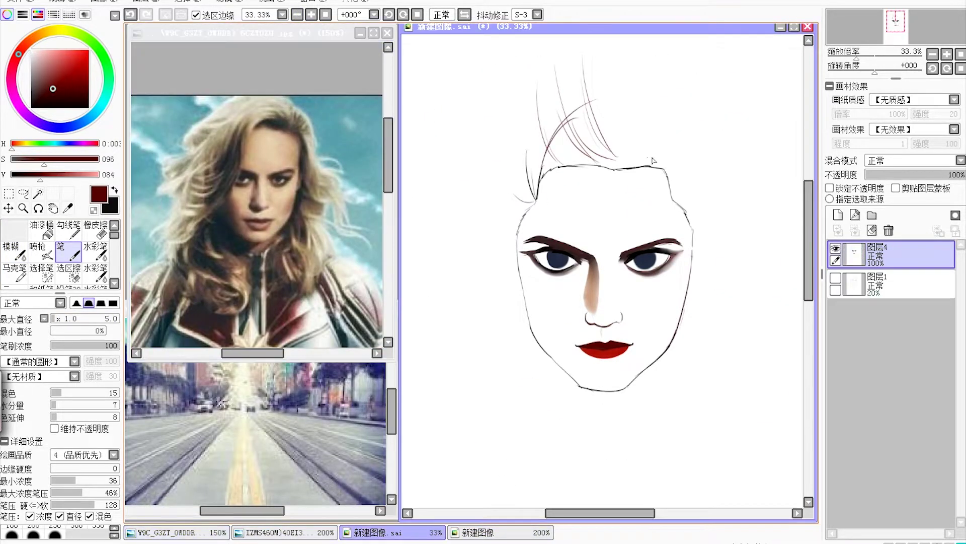
click(500, 532)
scroll(259, 252, up, 2)
drag(541, 59, 526, 181)
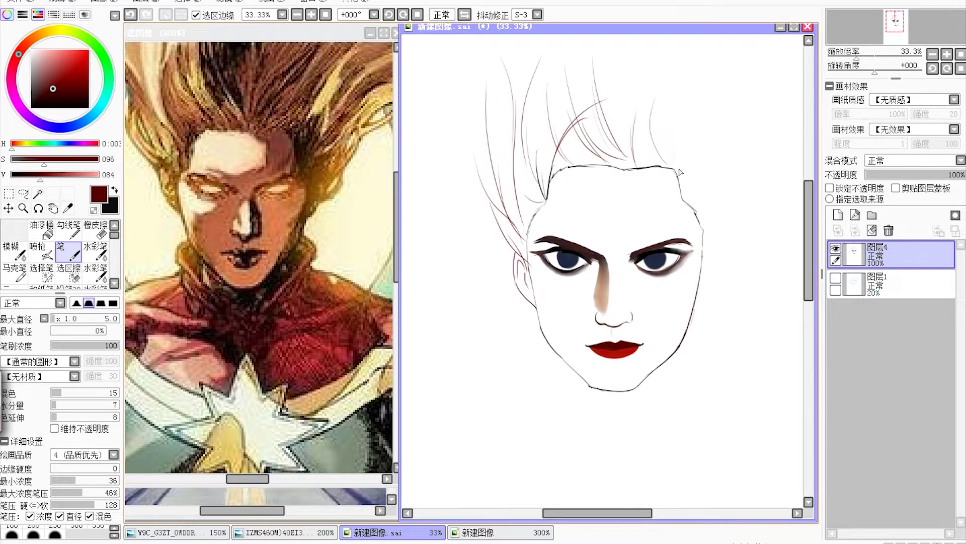
Step: Rework the hairline with dark red strokes and add upswept strands and the ear outline on the right side
key(e)
key(n)
mouse_move(644, 168)
mouse_down()
mouse_move(607, 167)
mouse_move(664, 168)
mouse_up()
key(e)
key(n)
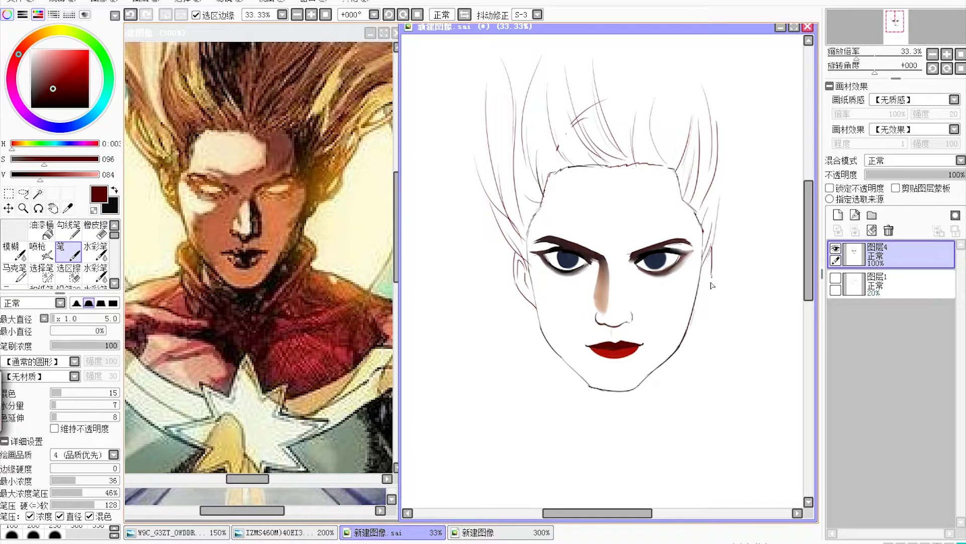
click(146, 15)
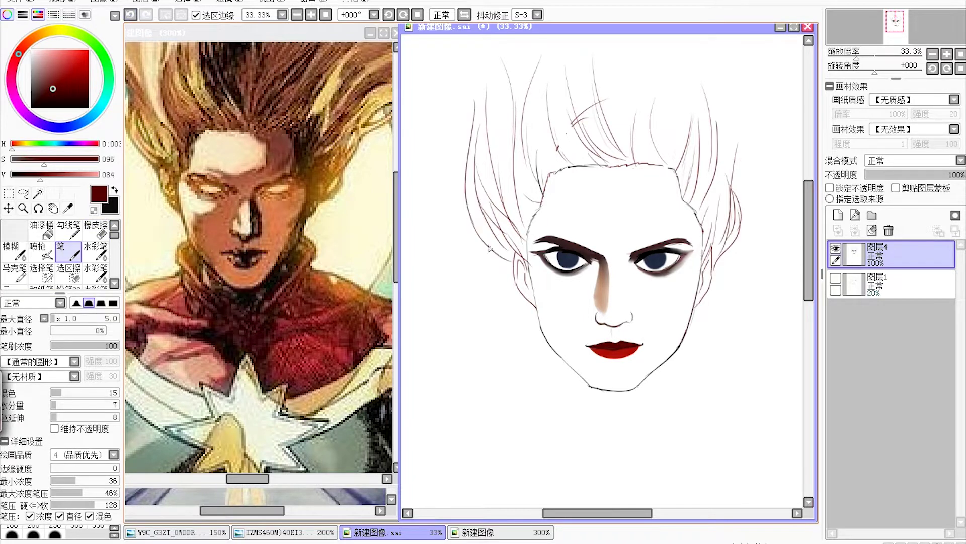
Step: Paint a small white highlight on the right part of the lower lip and sample dark brown from the right eyebrow
click(297, 15)
click(325, 14)
alt+click(800, 40)
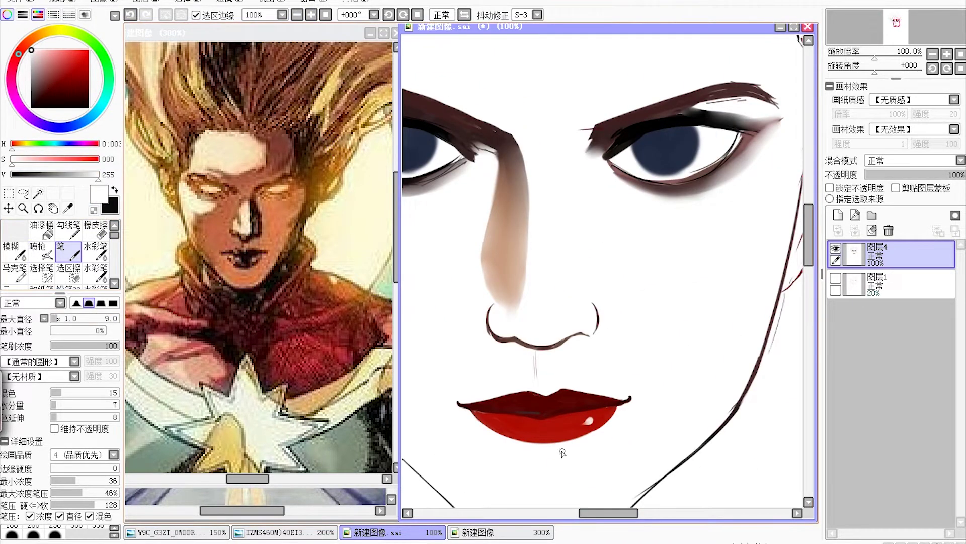
alt+click(592, 133)
click(297, 15)
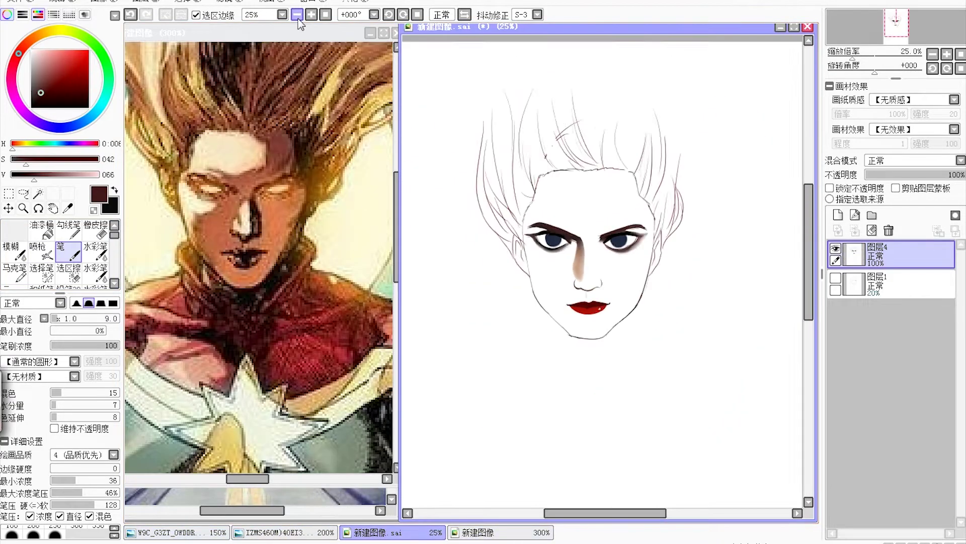
Step: Rotate the canvas view to +090 and turn the drawing layer 90° counter-clockwise so the face stands upright on a wide page
click(302, 2)
click(323, 50)
click(298, 15)
click(403, 14)
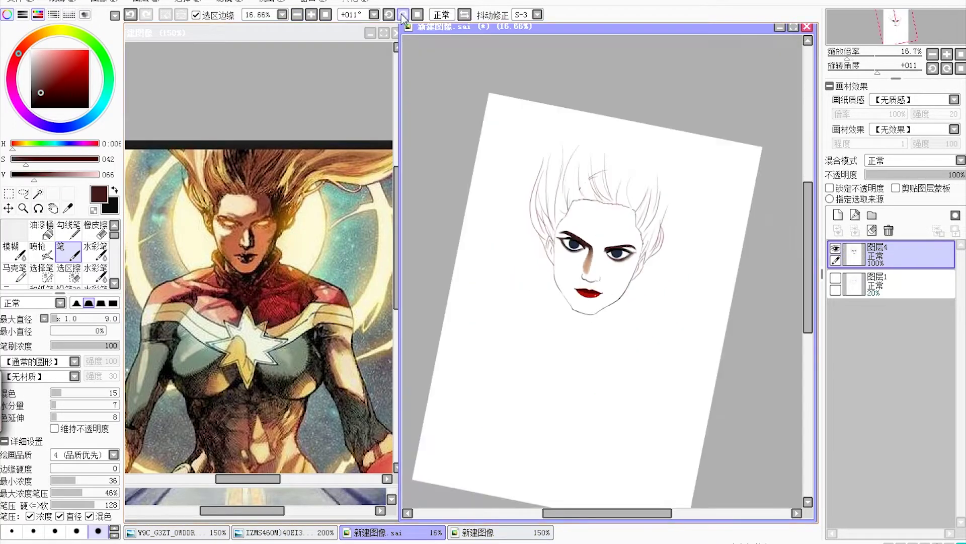
click(403, 15)
key(ctrl+t)
click(60, 476)
drag(690, 312, 665, 284)
key(Return)
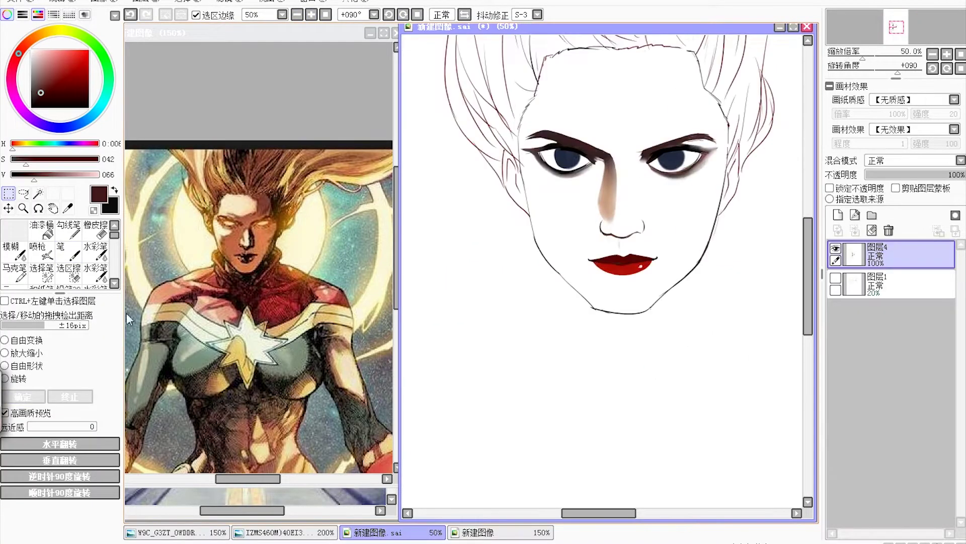
Step: Soften the dark shading around the eyes with the blur brush at size 30
key(n)
scroll(672, 146, up, 2)
click(15, 249)
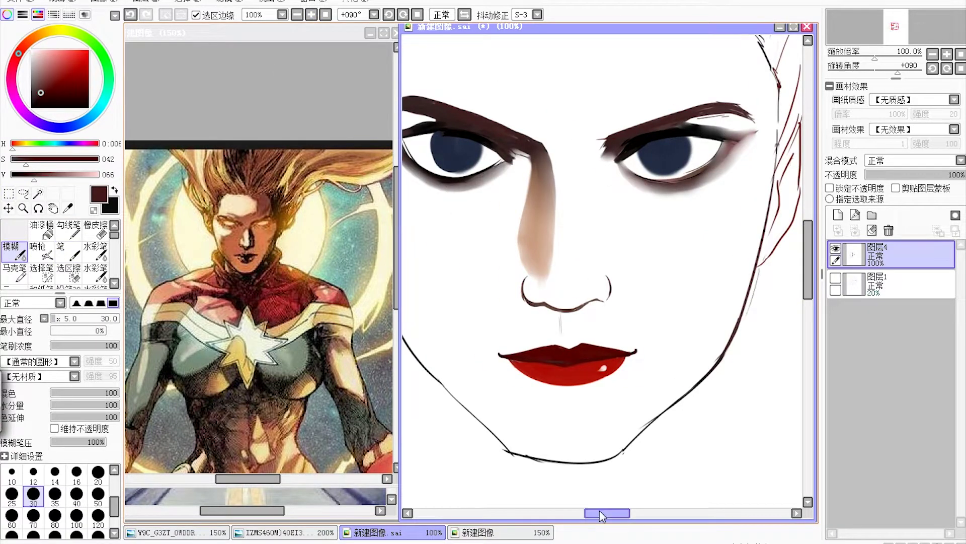
drag(602, 515, 596, 514)
Step: Draw the neck and raised collar lines below both sides of the jaw in black, checking the photo and comic references
key(n)
key(ctrl+minus)
key(ctrl+minus)
key(ctrl+minus)
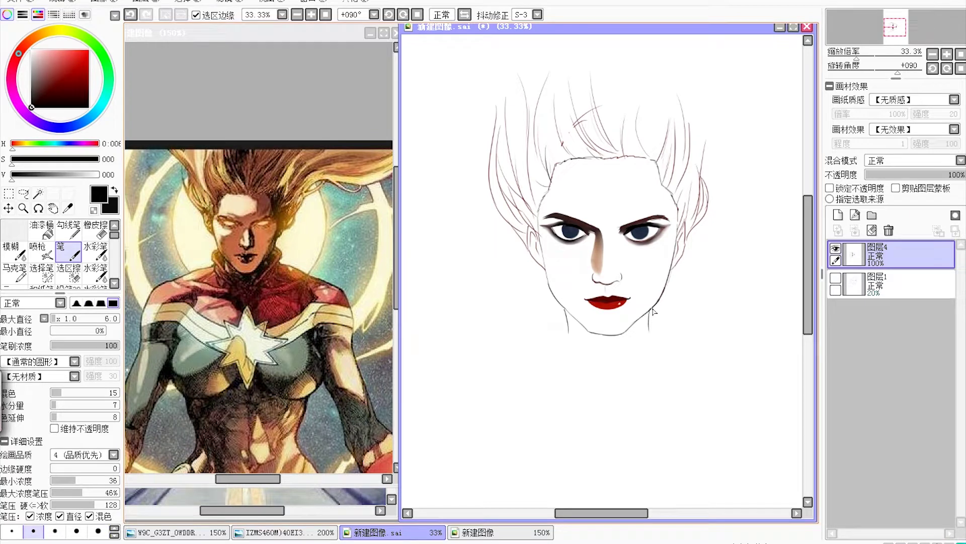
key(ctrl+Tab)
key(ctrl+plus)
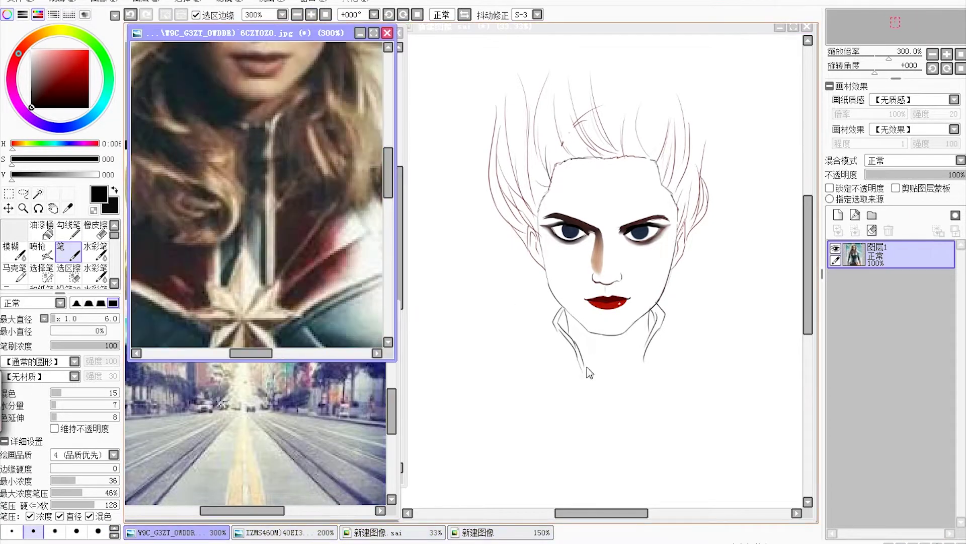
key(ctrl+Tab)
key(ctrl+Tab)
key(ctrl+plus)
key(ctrl+plus)
key(ctrl+Tab)
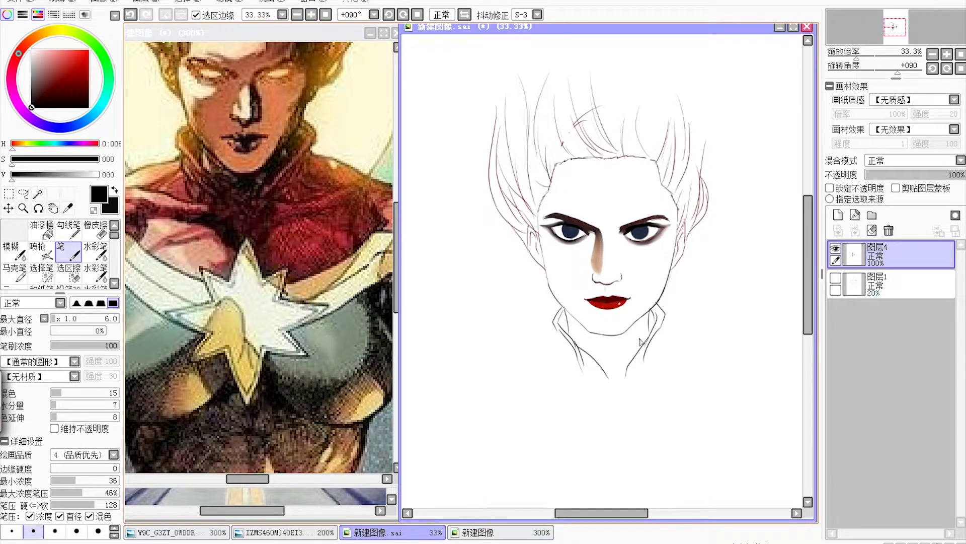
Step: Extend the collar's inner folds down both sides of the neck and add small crease lines beneath the lower lip
key(ctrl+plus)
key(ctrl+plus)
key(ctrl+plus)
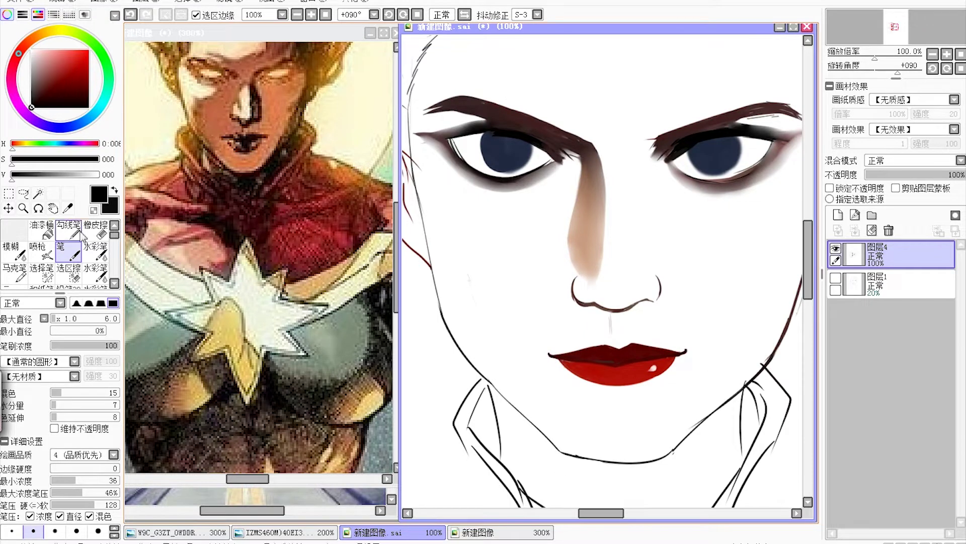
scroll(755, 393, down, 3)
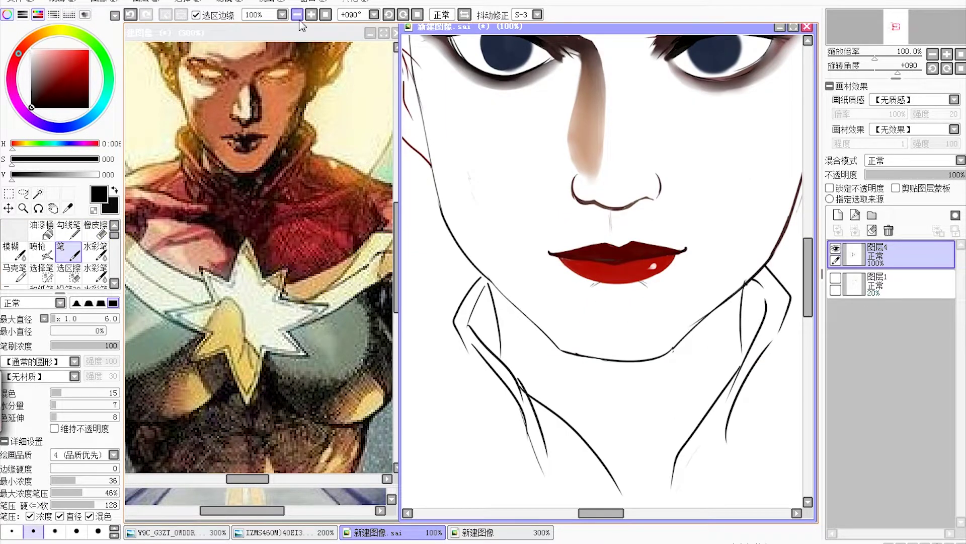
Step: Draw long flowing hair strands up to the page's upper edge above the forehead and on both sides, redoing unwanted strokes
key(ctrl+minus)
key(ctrl+minus)
key(ctrl+minus)
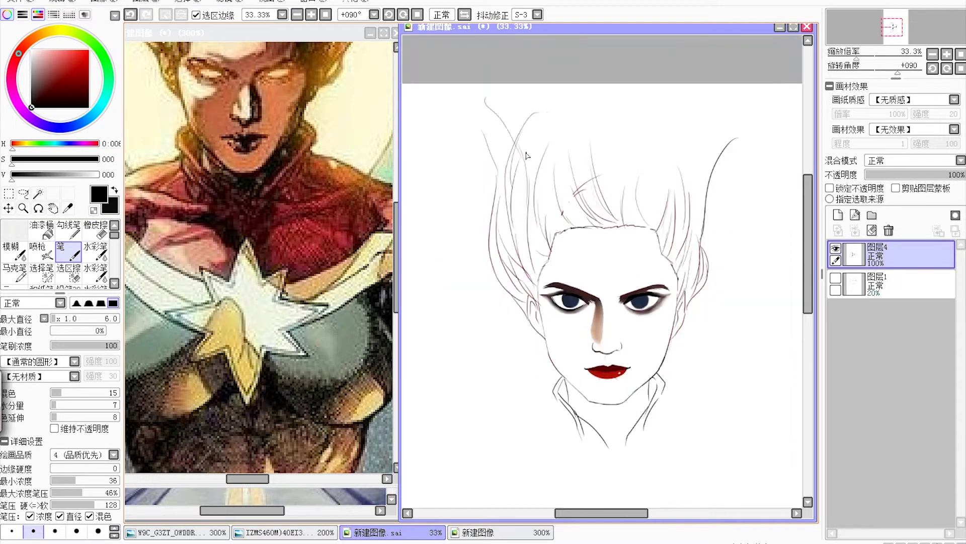
key(ctrl+Tab)
key(ctrl+minus)
key(ctrl+minus)
key(ctrl+shift+Tab)
key(ctrl+z)
drag(483, 85, 503, 172)
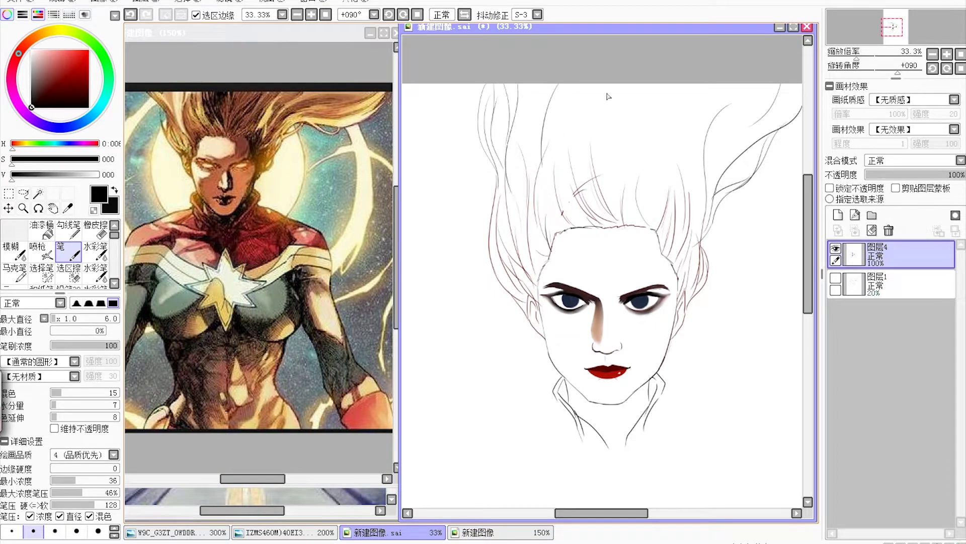
key(ctrl+z)
drag(583, 86, 599, 193)
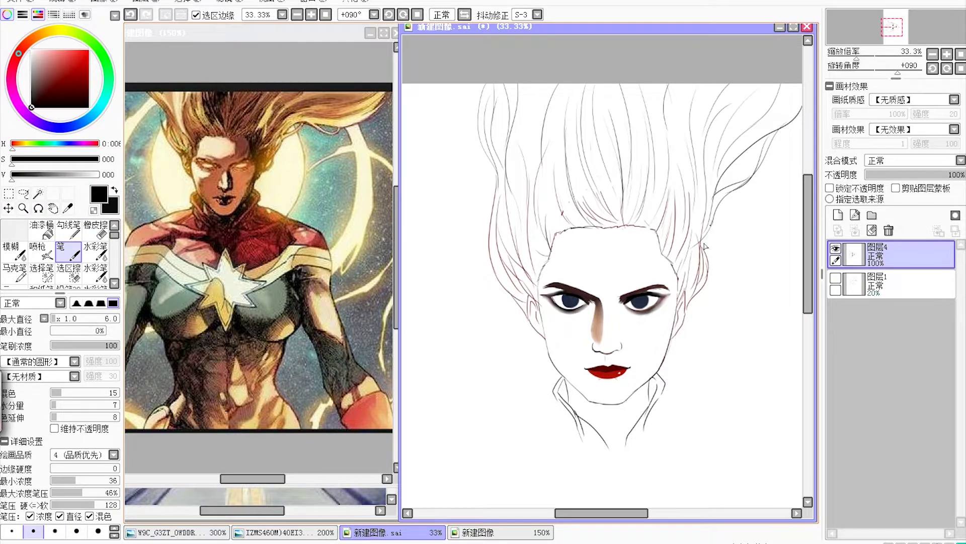
Step: Draw both shoulder lines outward from the collar and erase the stray dot below the hairline
scroll(704, 246, down, 3)
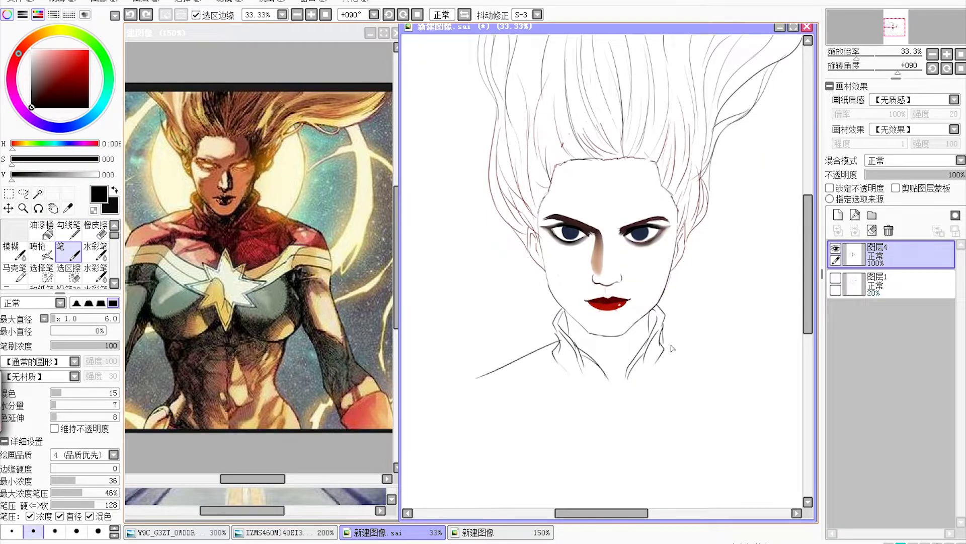
scroll(724, 66, up, 3)
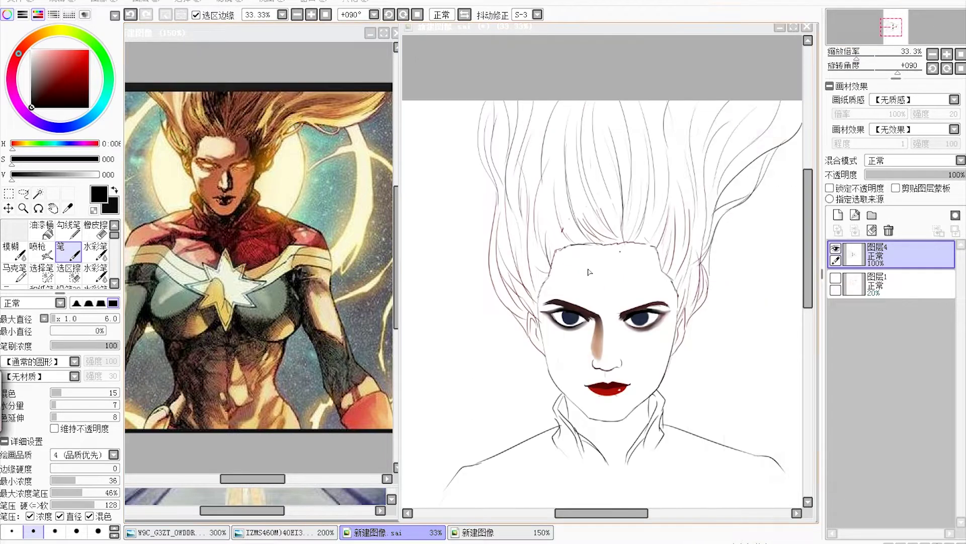
key(e)
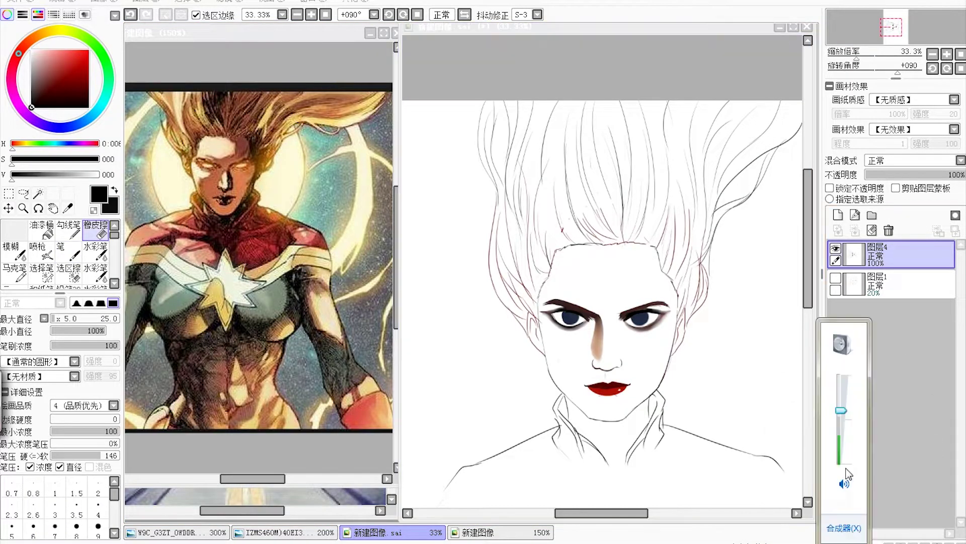
scroll(613, 228, up, 1)
Step: Strengthen the strands above the forehead and draw a bold black line along the right ear
key(n)
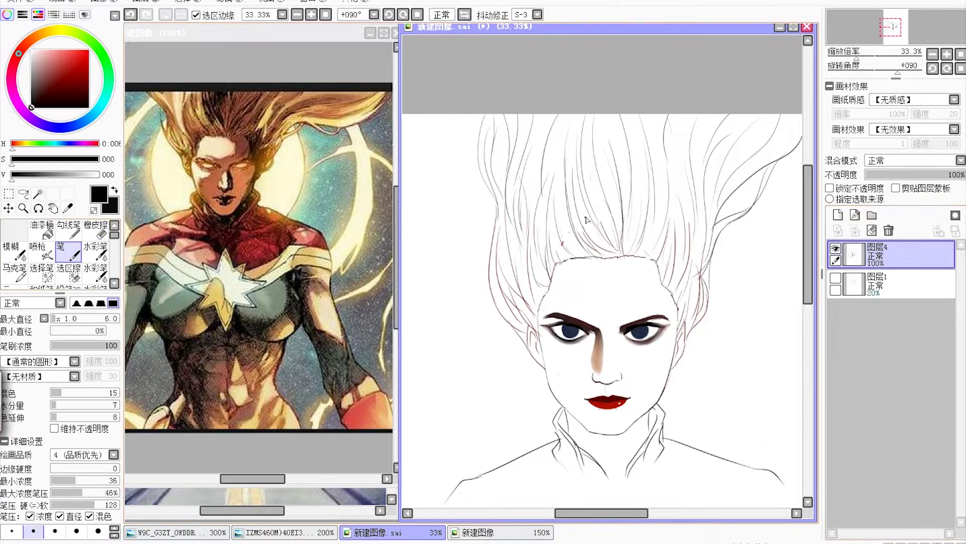
scroll(586, 220, up, 2)
scroll(696, 131, down, 4)
scroll(696, 131, right, 2)
drag(735, 113, 728, 186)
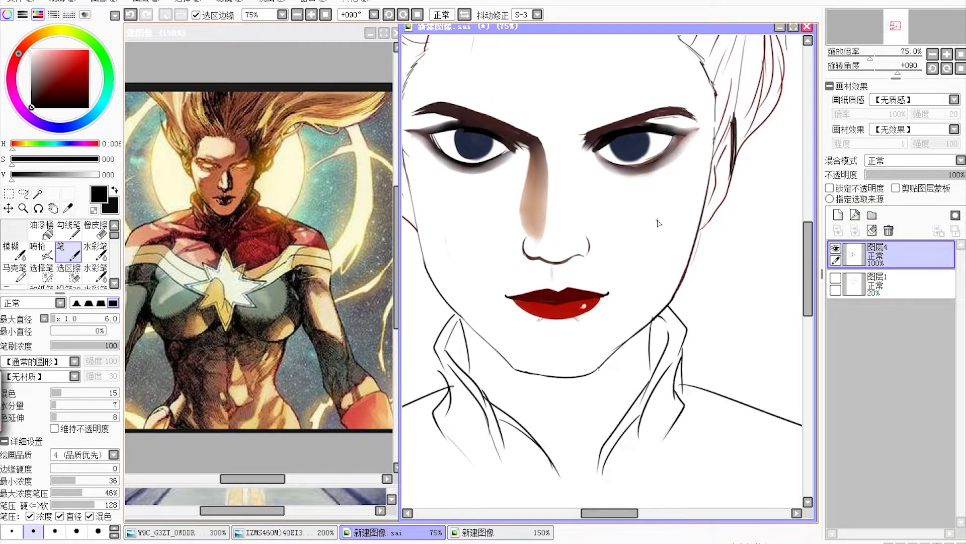
Step: Thin the black line at the right ear and erase the overlapping inner strokes on the left side of the collar
key(e)
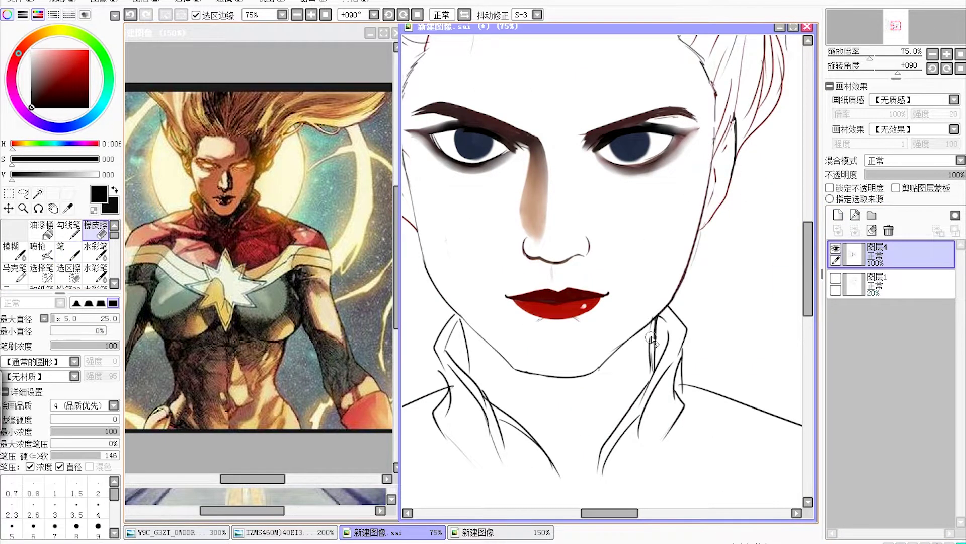
drag(498, 455, 503, 414)
key(n)
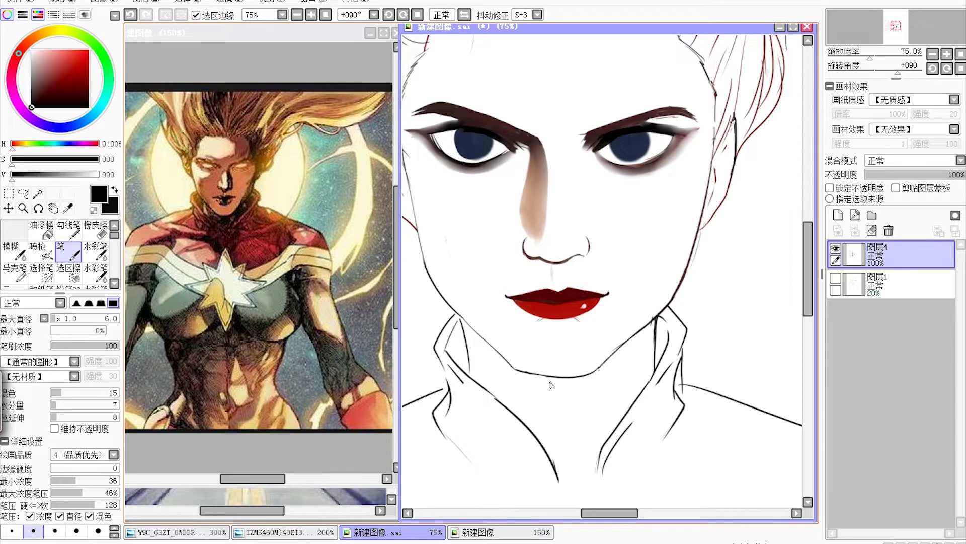
Step: Select the ears and all the skin of the face, leaving the eye whites, irises and lips out
key(ctrl+minus)
key(a)
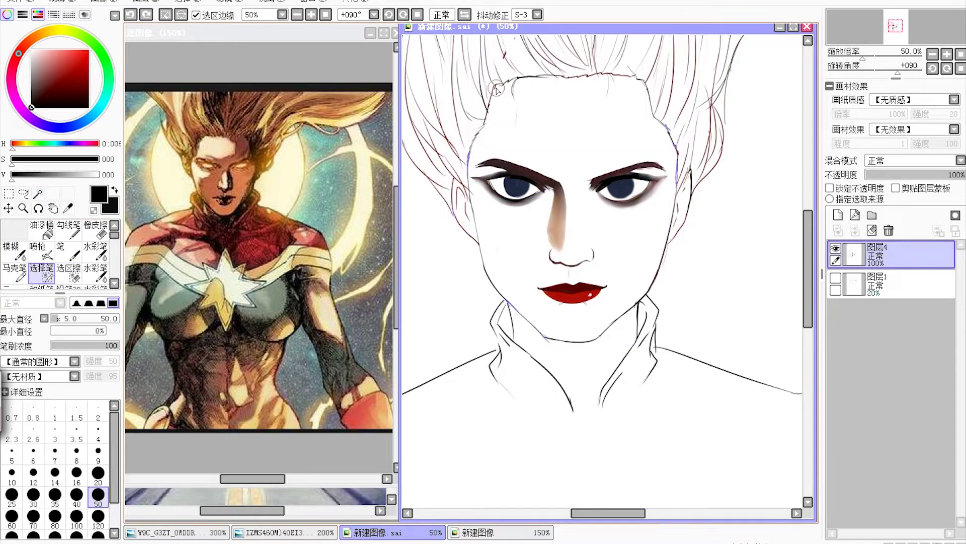
drag(688, 173, 670, 242)
drag(455, 181, 476, 241)
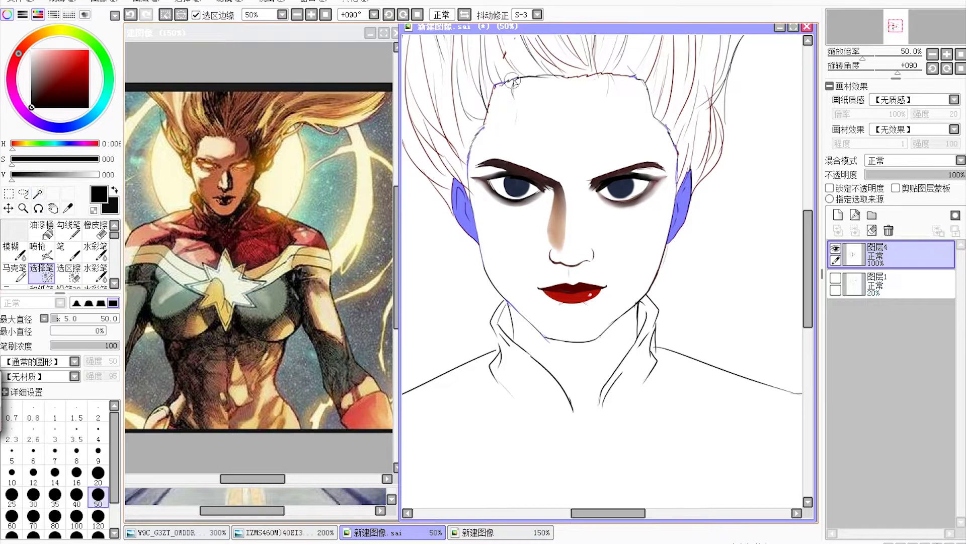
key(ctrl+plus)
click(421, 209)
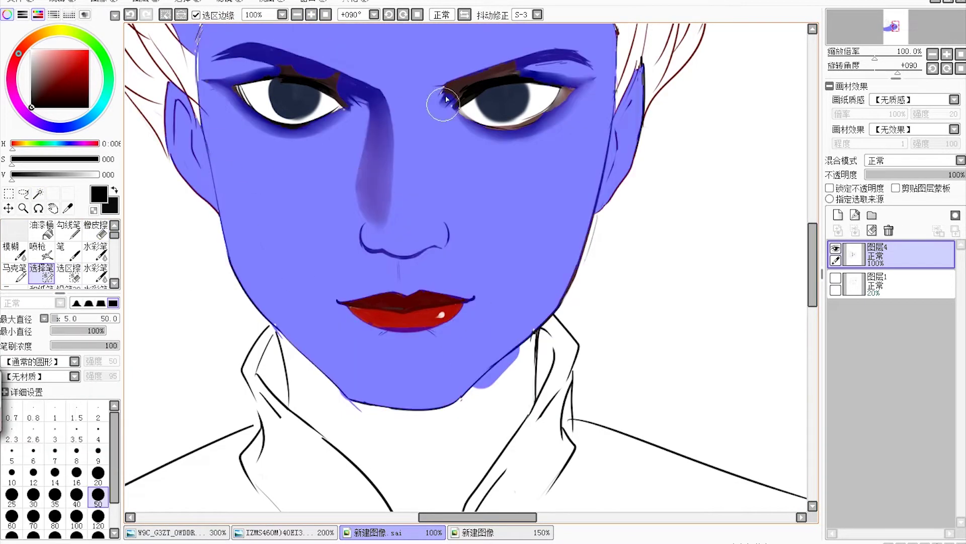
Step: Paint the selected face and ears in pale cream skin colour on a new layer beneath the line art
key(ctrl+minus)
key(ctrl+minus)
drag(403, 151, 478, 277)
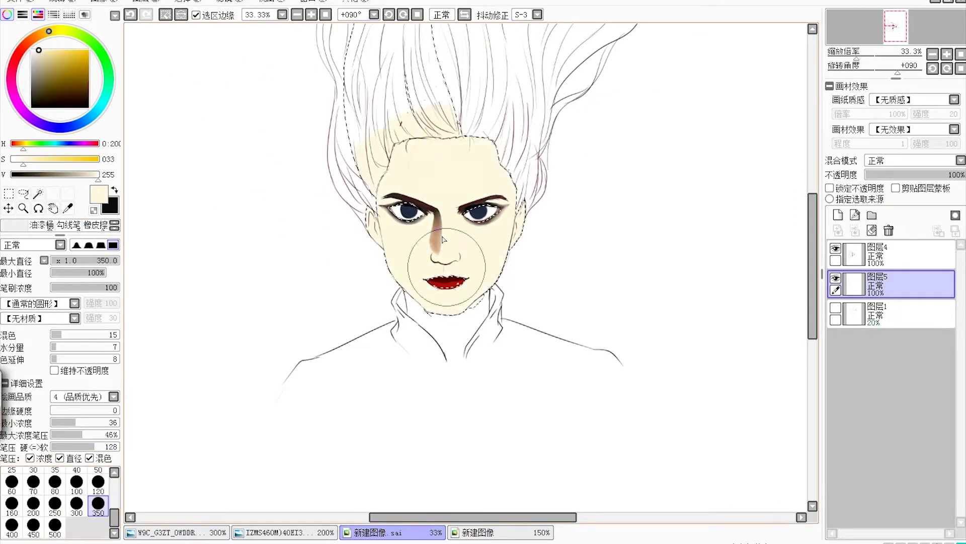
Step: Shade around both eyes, the temples and the outer cheeks in soft brown skin tones
key(ctrl+plus)
click(950, 4)
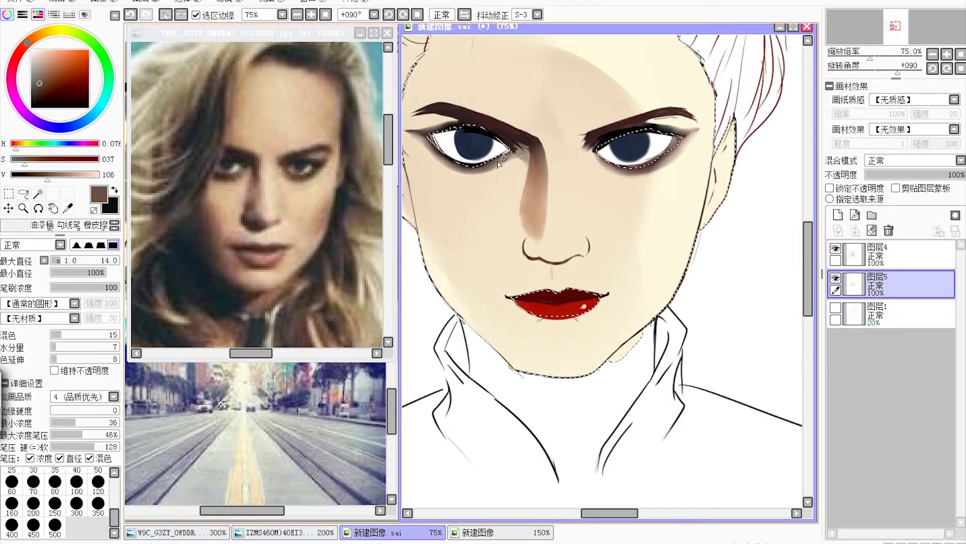
drag(604, 146, 682, 132)
alt+click(665, 274)
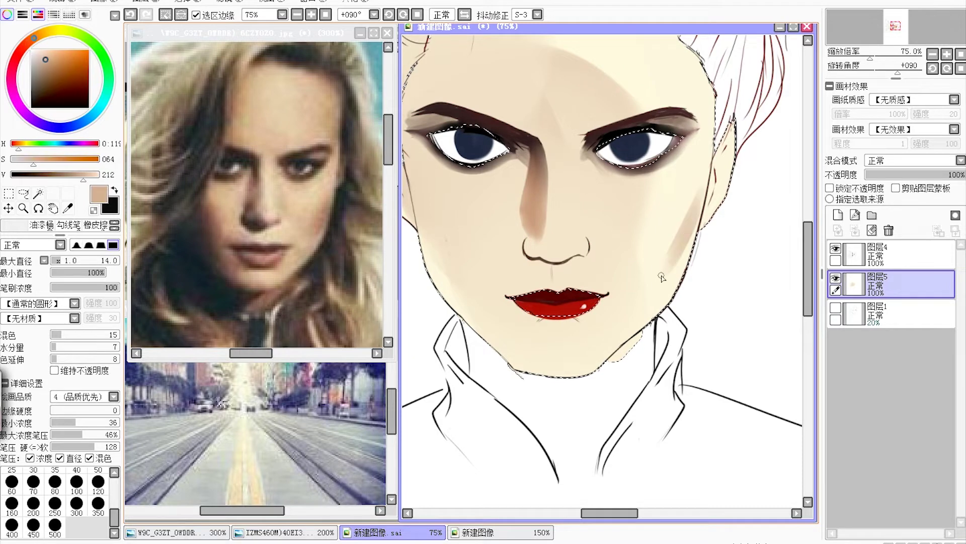
mouse_move(423, 166)
mouse_down()
mouse_move(455, 272)
mouse_move(475, 281)
mouse_move(429, 187)
mouse_up()
key(b)
click(854, 215)
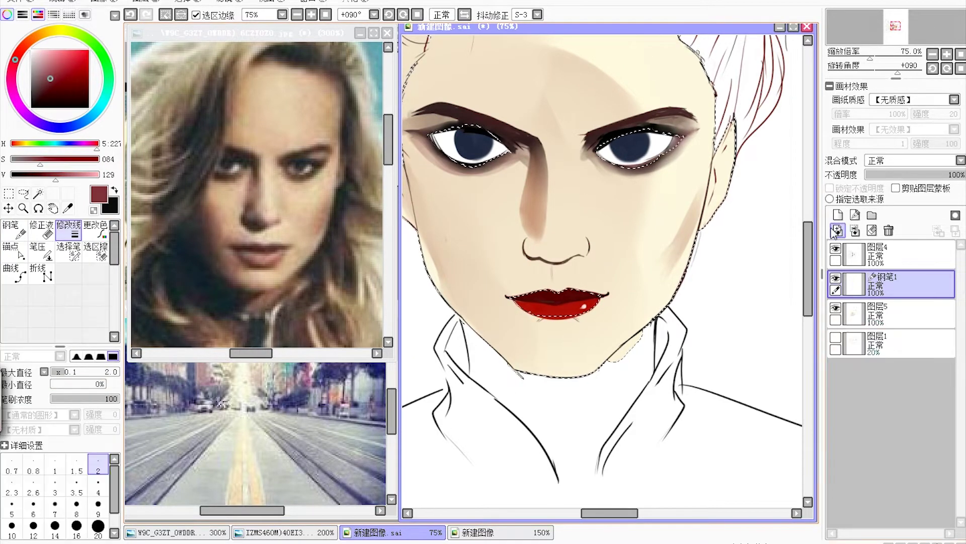
scroll(604, 251, up, 4)
key(ctrl+z)
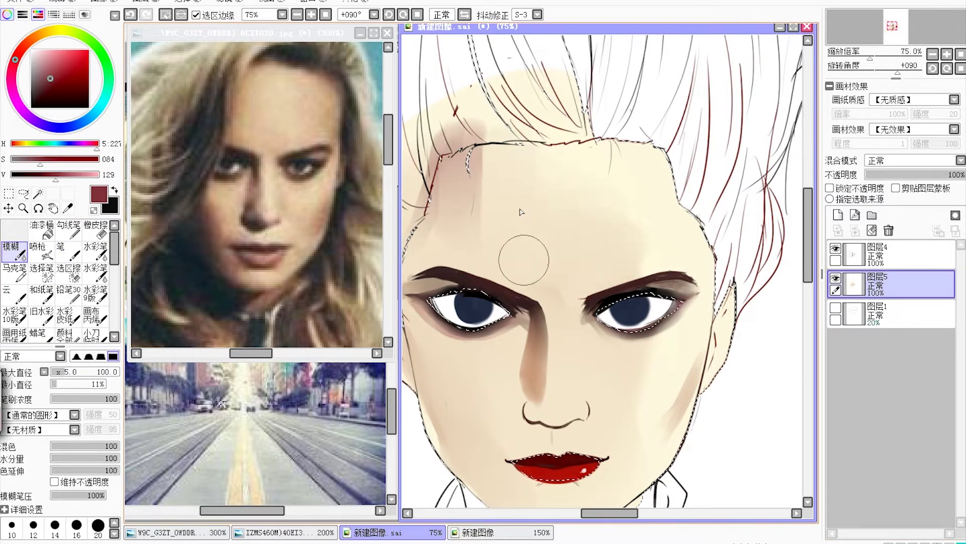
Step: Shade the forehead along the hairline with a light tan and blur the tones together
alt+click(614, 222)
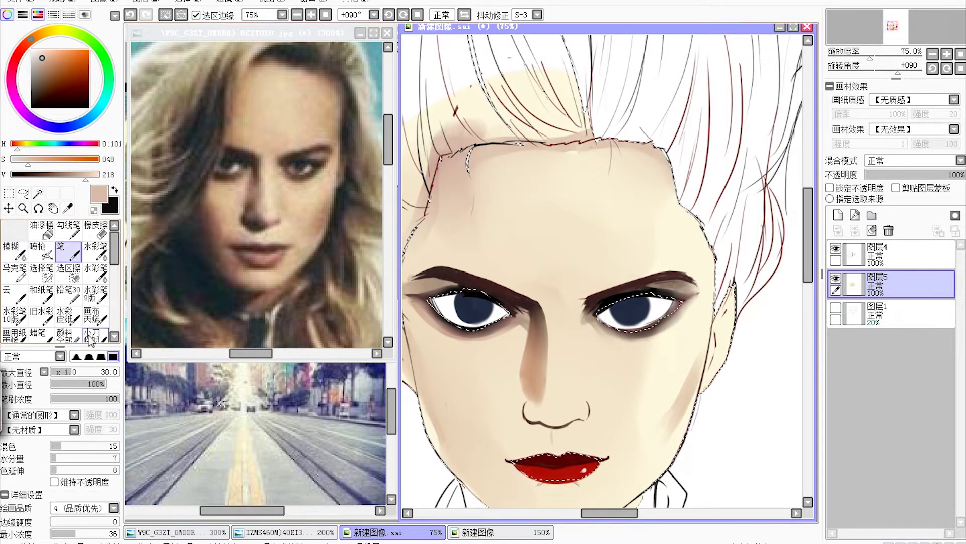
key(b)
scroll(619, 252, down, 4)
Step: Shade the sides and underside of the nose and paint a pale highlight along its bridge on the skin layer
click(886, 254)
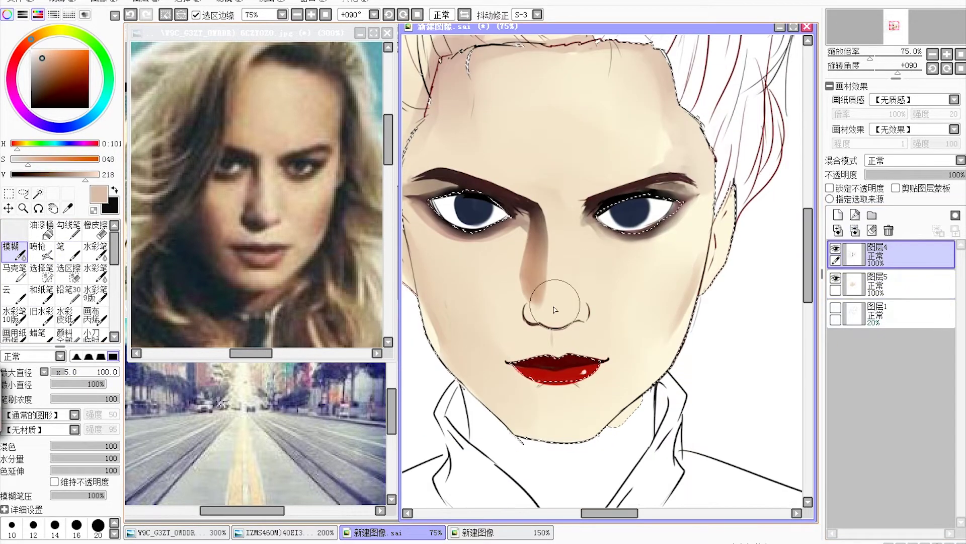
click(885, 288)
key(n)
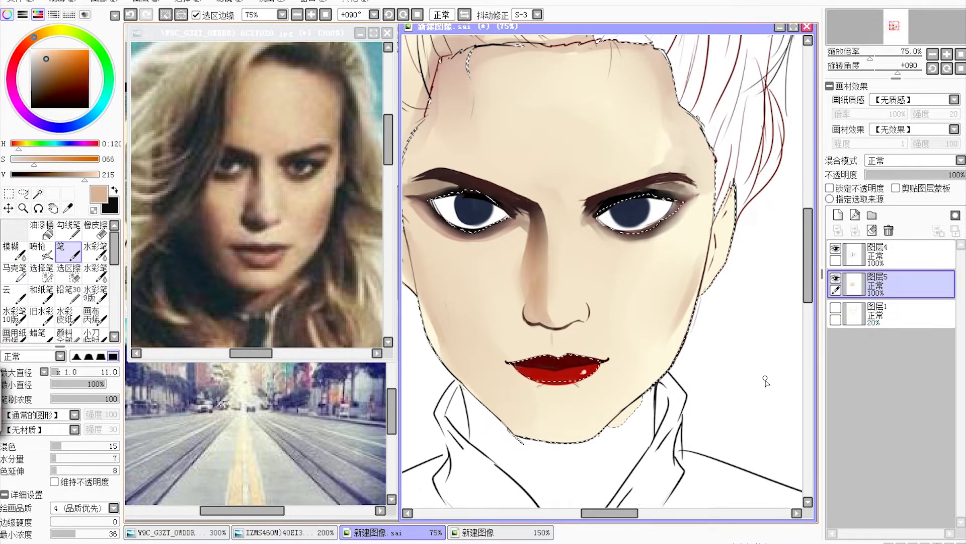
drag(556, 317, 557, 236)
click(53, 384)
alt+click(565, 324)
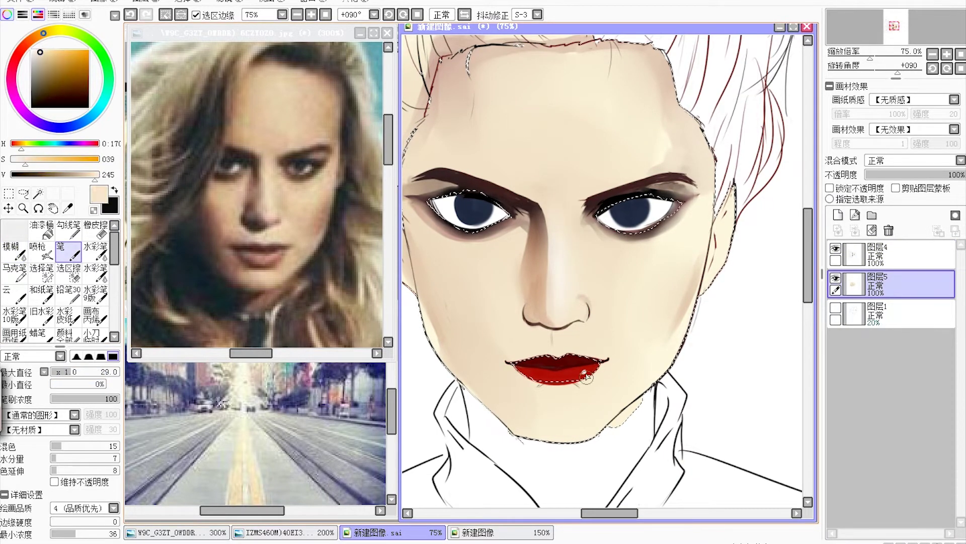
drag(534, 324, 572, 328)
key(b)
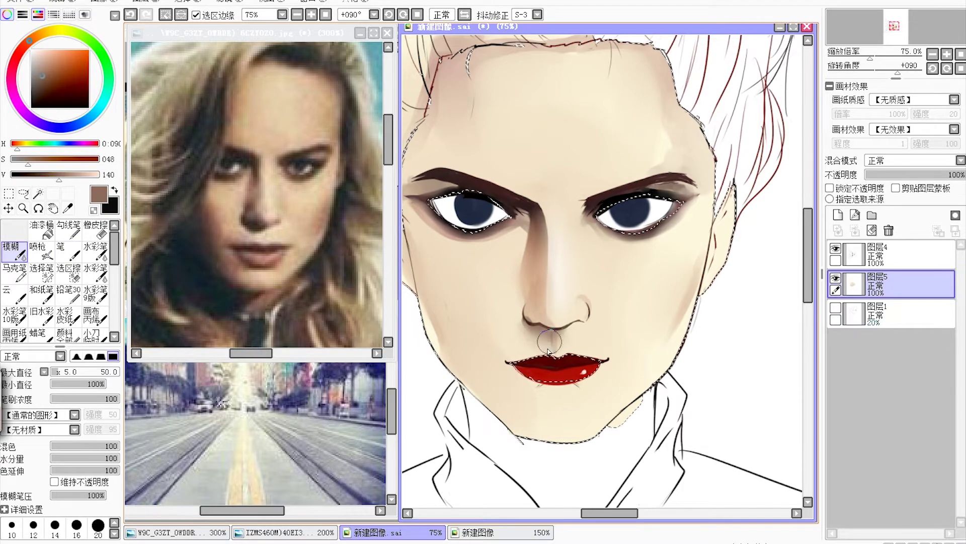
Step: Paint and blend soft shadows beneath the nose and below the lower lip
key(n)
alt+click(470, 292)
key(b)
scroll(604, 269, up, 2)
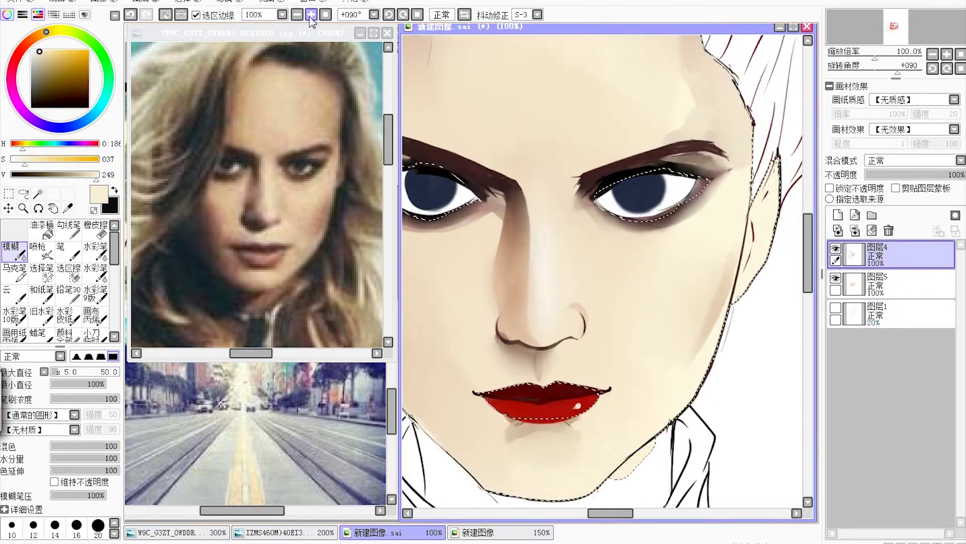
click(885, 254)
scroll(782, 106, down, 3)
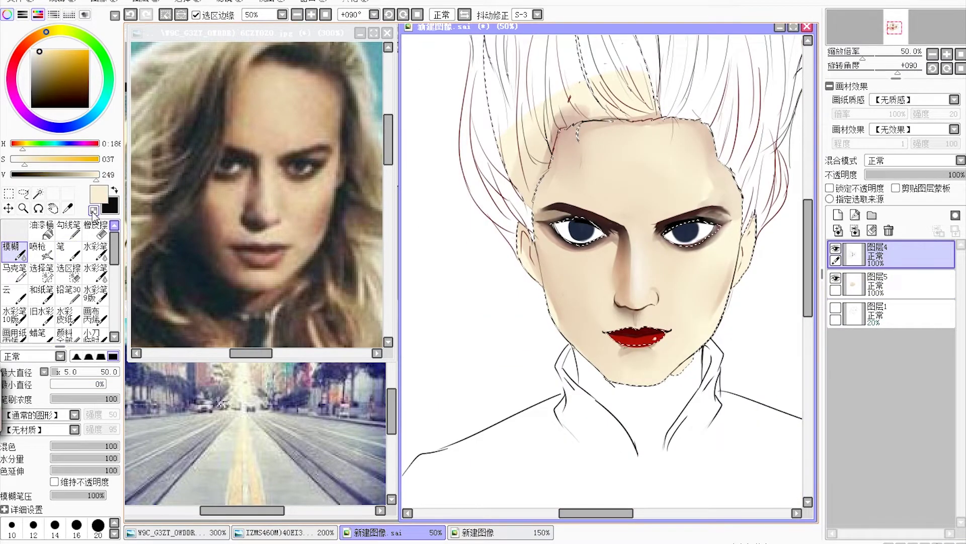
Step: Shade the inside of both ears with brown on the skin layer and blend the shadows
click(68, 246)
scroll(604, 272, up, 2)
click(885, 285)
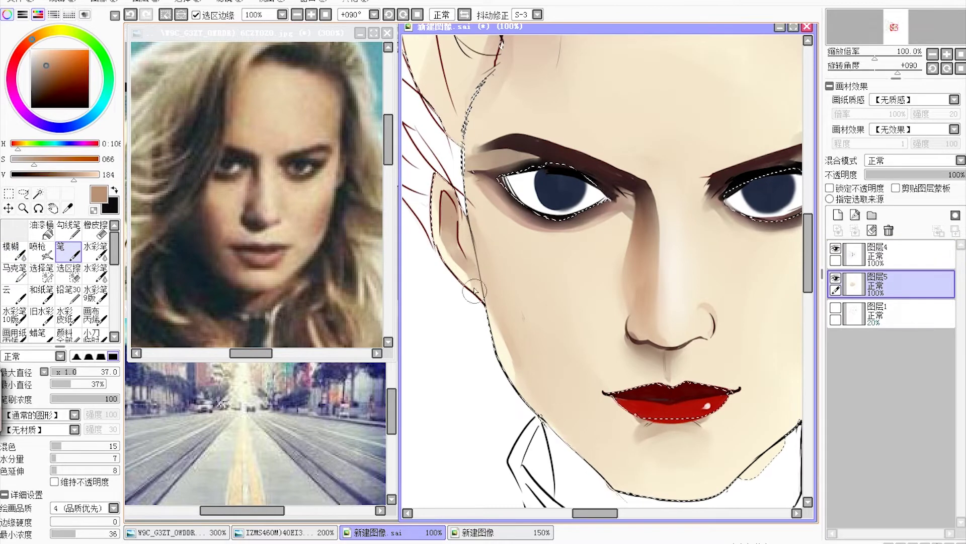
click(23, 252)
drag(622, 516, 618, 516)
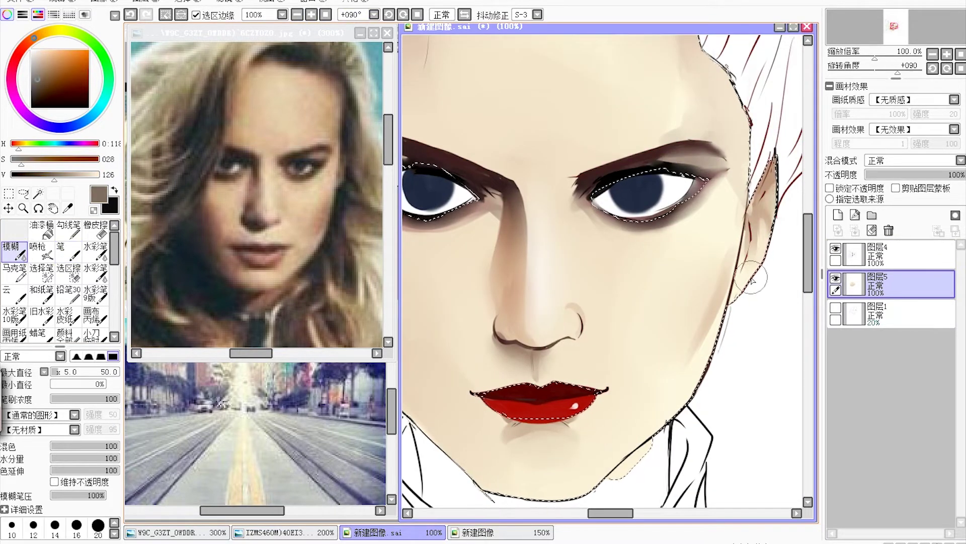
Step: Lock the line layer's opacity and recolour the nostril lines in a soft tan
click(891, 254)
click(830, 187)
alt+click(615, 324)
key(n)
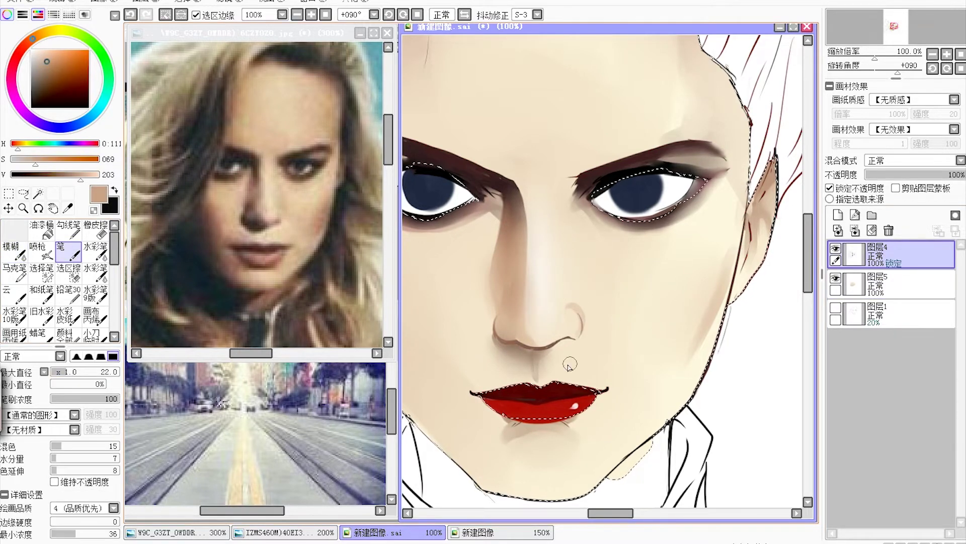
Step: Clear the selection and adjust the hue and saturation of the line art and skin layers
key(ctrl+d)
click(297, 15)
key(ctrl+u)
click(775, 115)
click(891, 283)
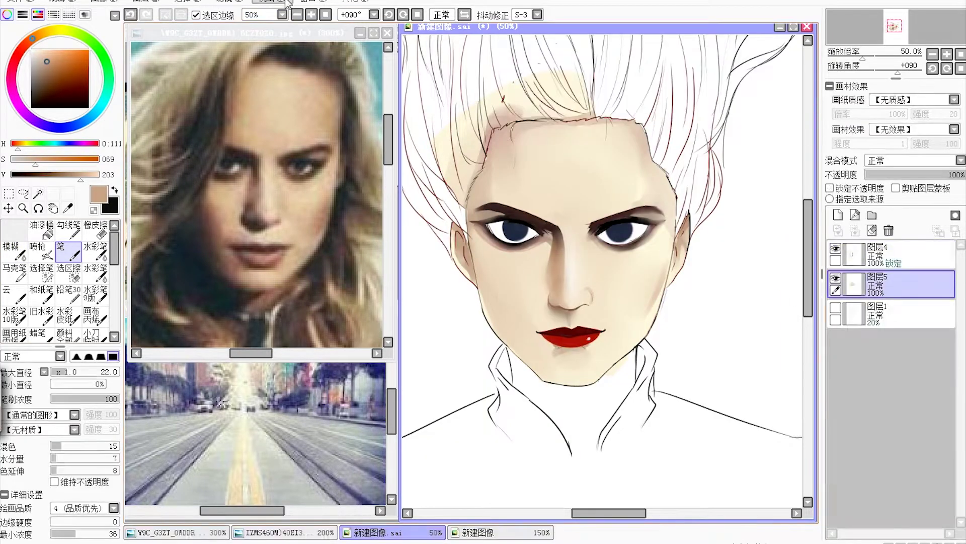
key(ctrl+u)
key(Escape)
Step: Draw the arm, chest and collarbone contours below the collar and erase the stray skin colour over the hair
drag(809, 249, 808, 257)
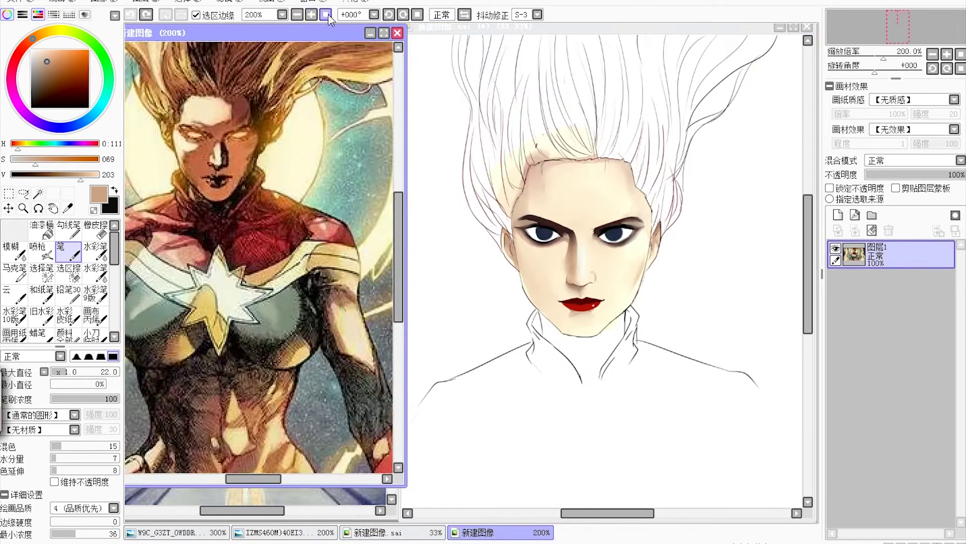
drag(429, 254, 421, 309)
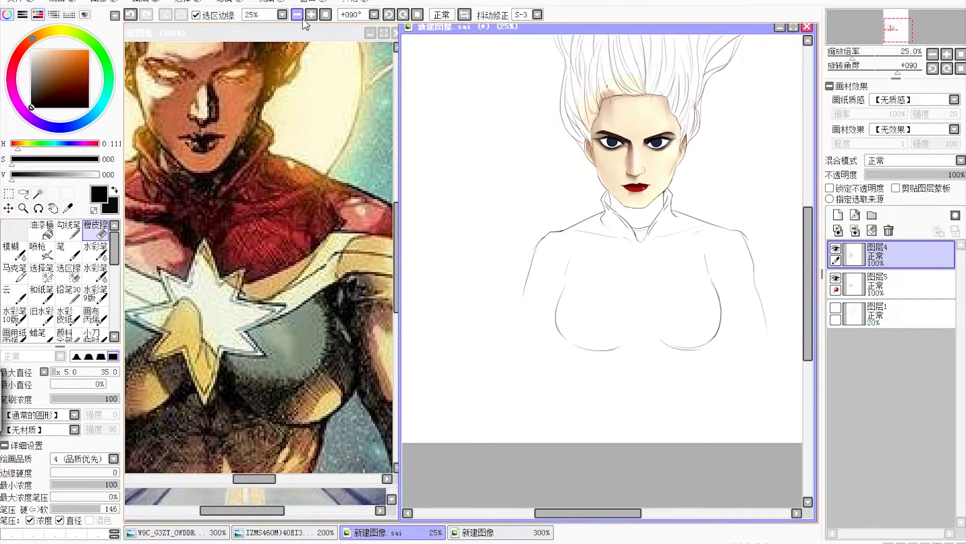
click(311, 15)
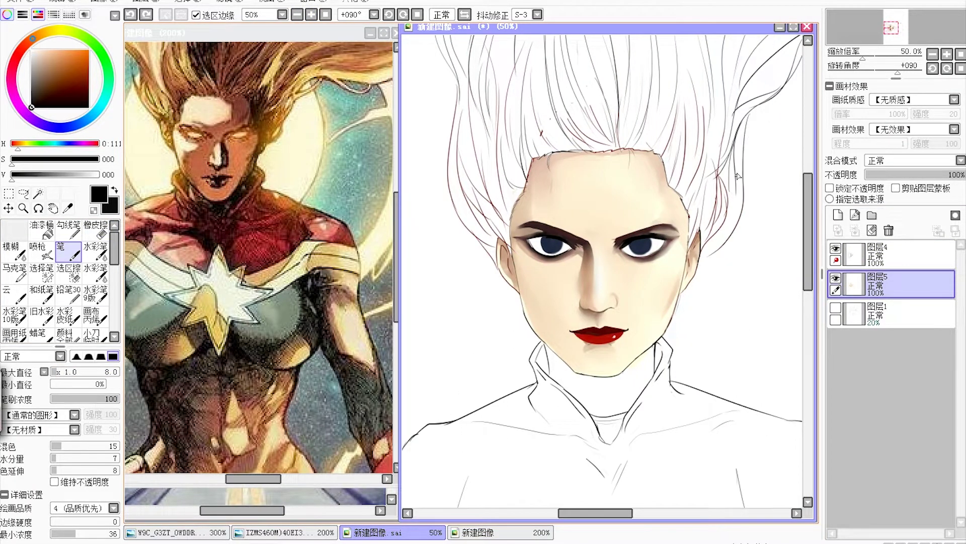
Step: Erase rough strands at the right side of the hair on the line layer and redraw them as long flowing lines
click(886, 254)
scroll(691, 293, up, 2)
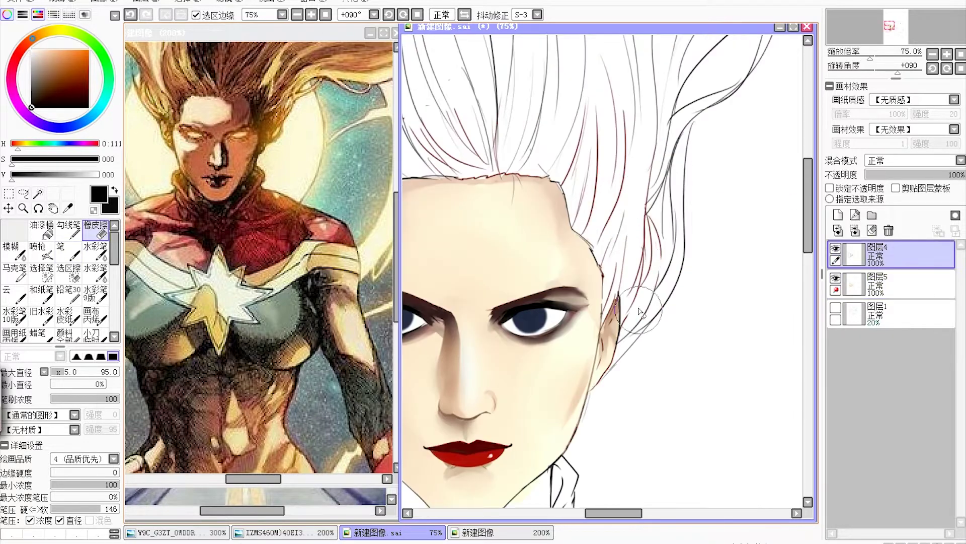
drag(620, 131, 638, 285)
scroll(701, 99, up, 3)
drag(736, 161, 780, 130)
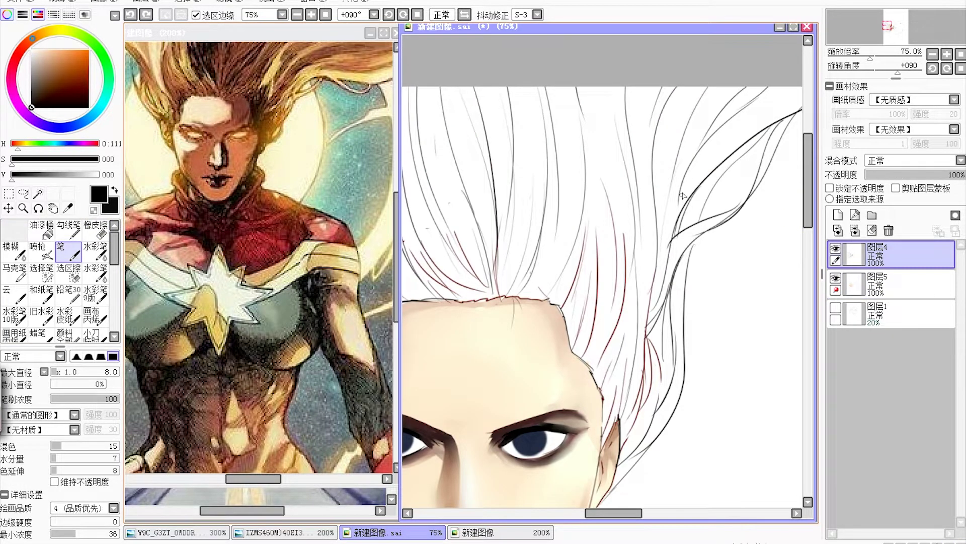
Step: Sample the black from the comic reference and paint a round pupil in each iris
scroll(683, 196, down, 3)
scroll(503, 251, up, 6)
alt+click(221, 142)
scroll(565, 108, down, 4)
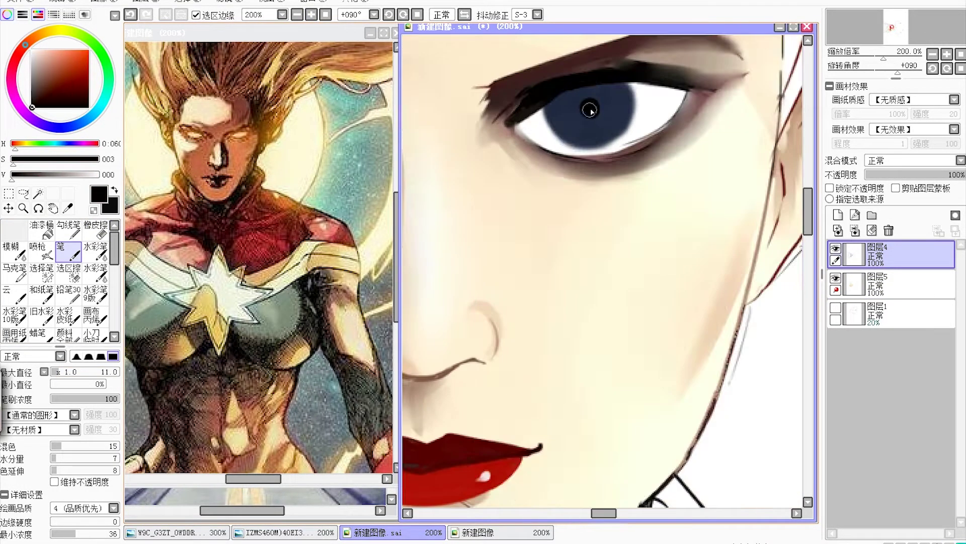
click(297, 15)
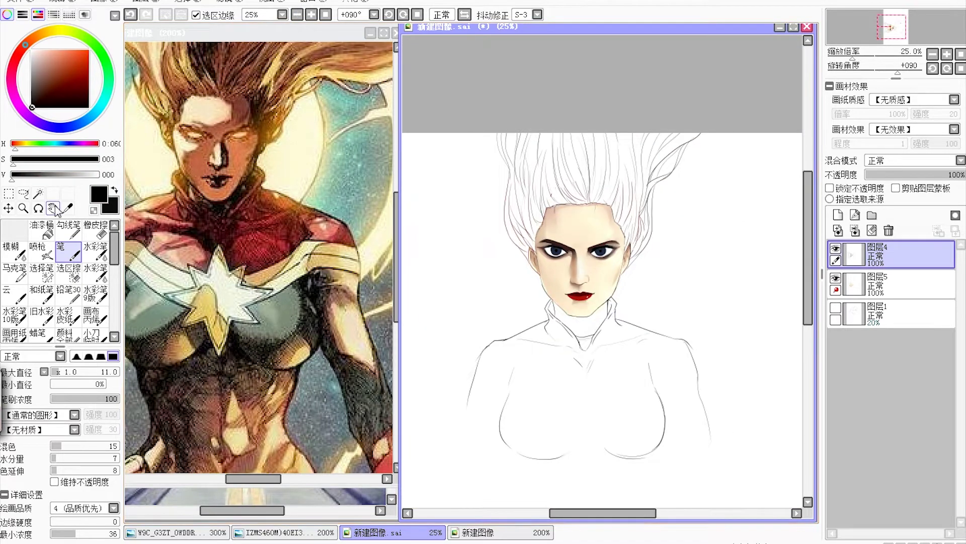
Step: Select the main mass of hair above the forehead with the Magic Wand
scroll(642, 190, up, 1)
key(w)
click(643, 191)
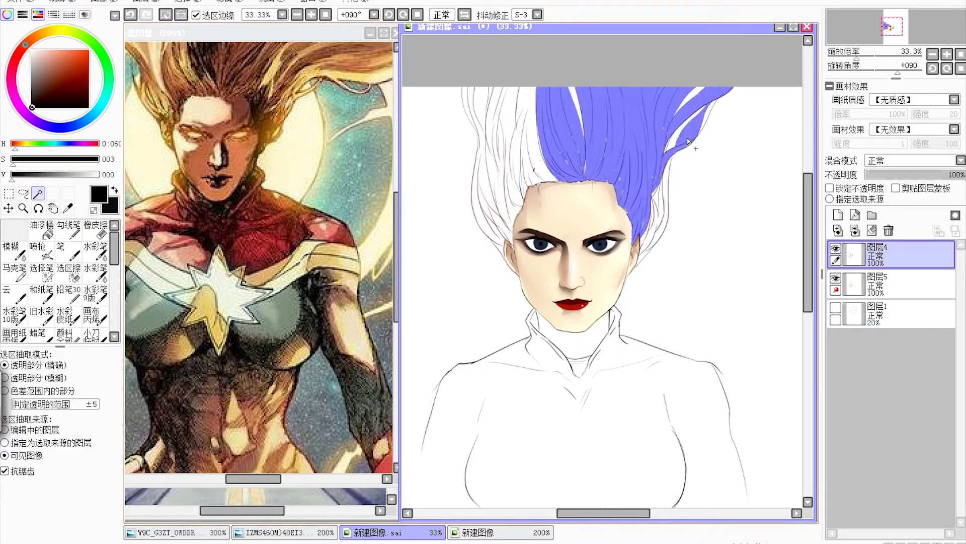
click(688, 141)
key(ctrl+z)
click(688, 141)
key(ctrl+z)
Step: Extend the hair selection over the outer left strands down to the ear and the small gaps with the selection pen
scroll(688, 141, up, 1)
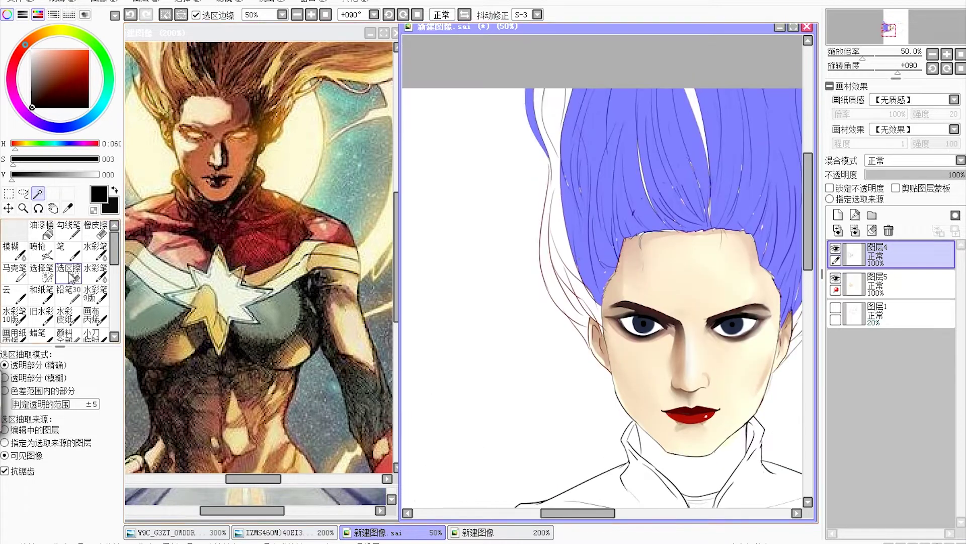
click(42, 272)
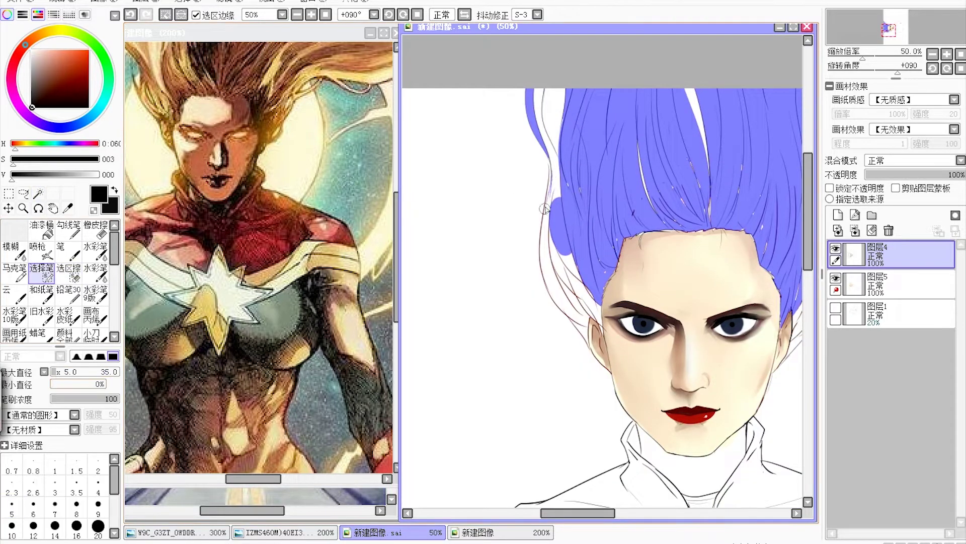
mouse_move(546, 96)
mouse_down()
mouse_move(589, 342)
mouse_move(585, 307)
mouse_up()
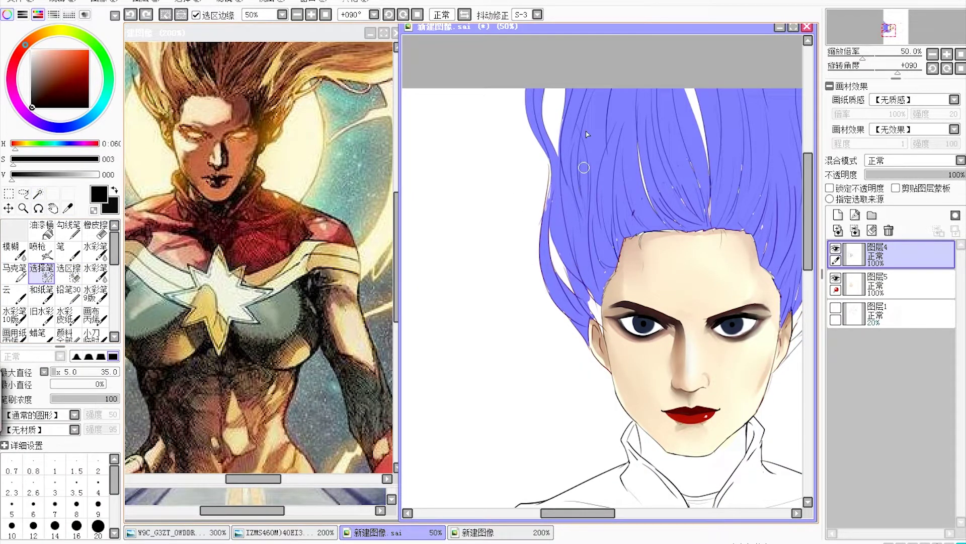
scroll(468, 221, up, 3)
key(e)
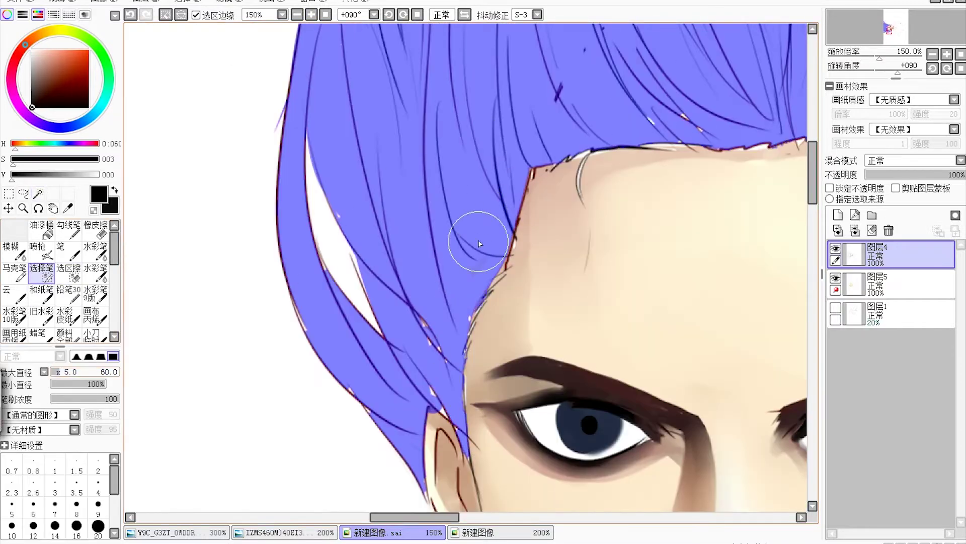
Step: Fill the selected hair with golden brown on the skin layer beneath the line art
click(68, 250)
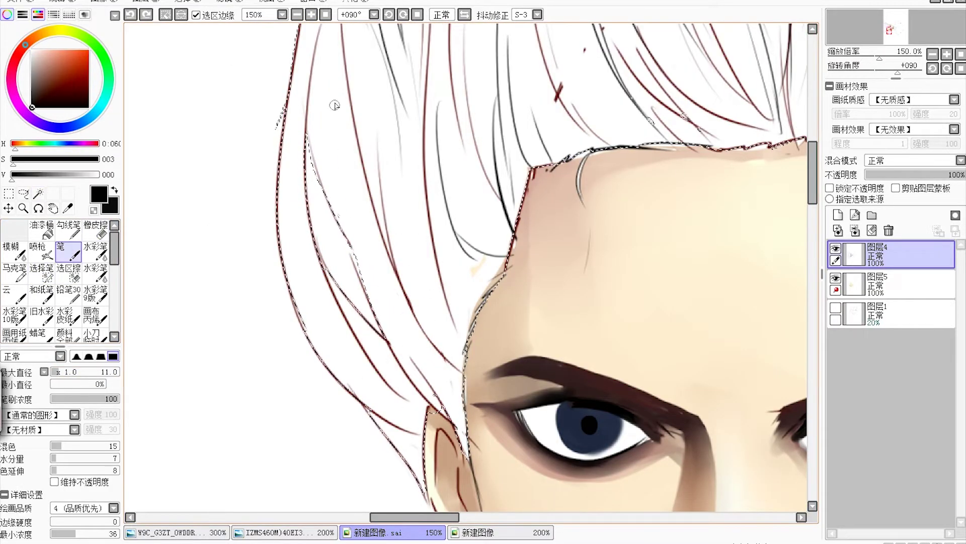
key(ctrl+minus)
click(885, 284)
click(66, 76)
click(453, 100)
click(325, 14)
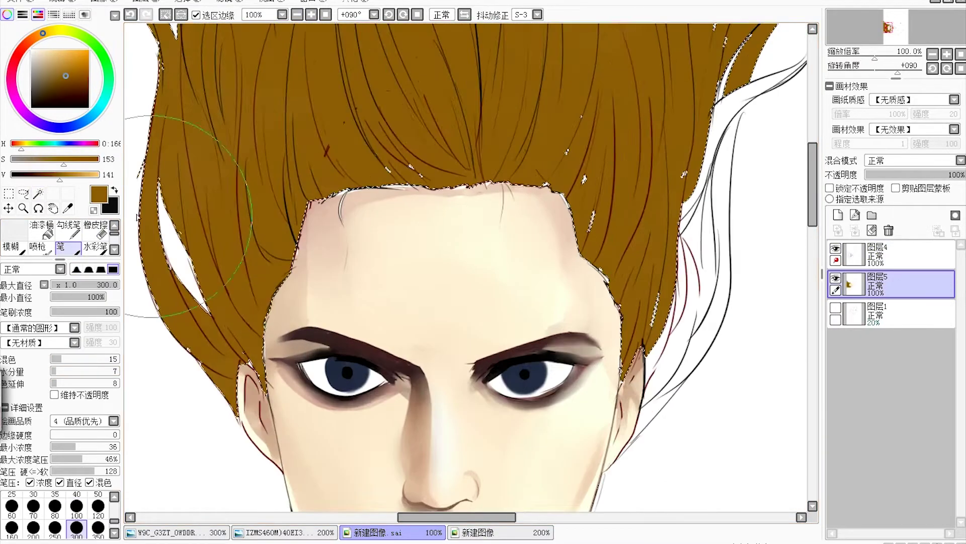
Step: Extend the hair selection over the loose curved strands on the right, down to the ear, using the Magic Wand and selection pen
click(311, 15)
key(ctrl+minus)
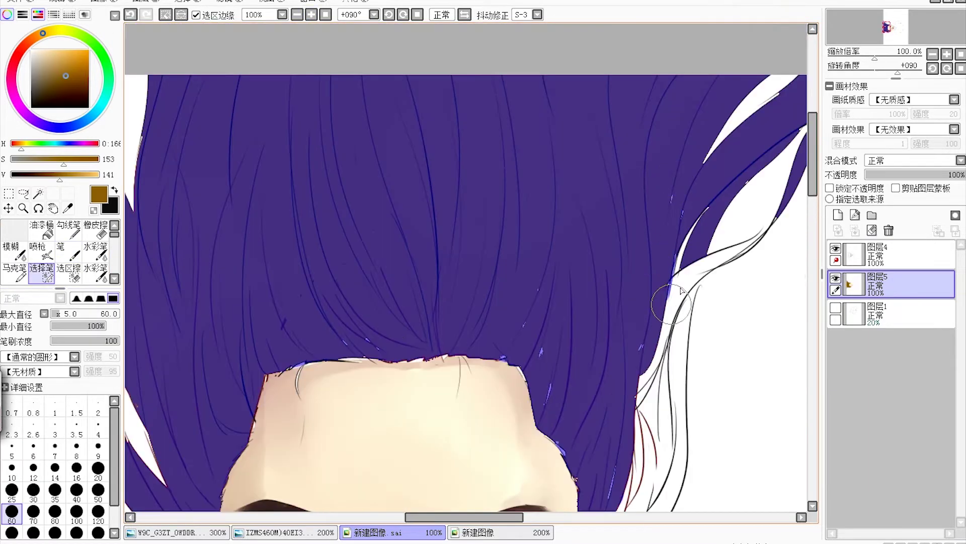
key(w)
click(755, 232)
scroll(453, 251, down, 2)
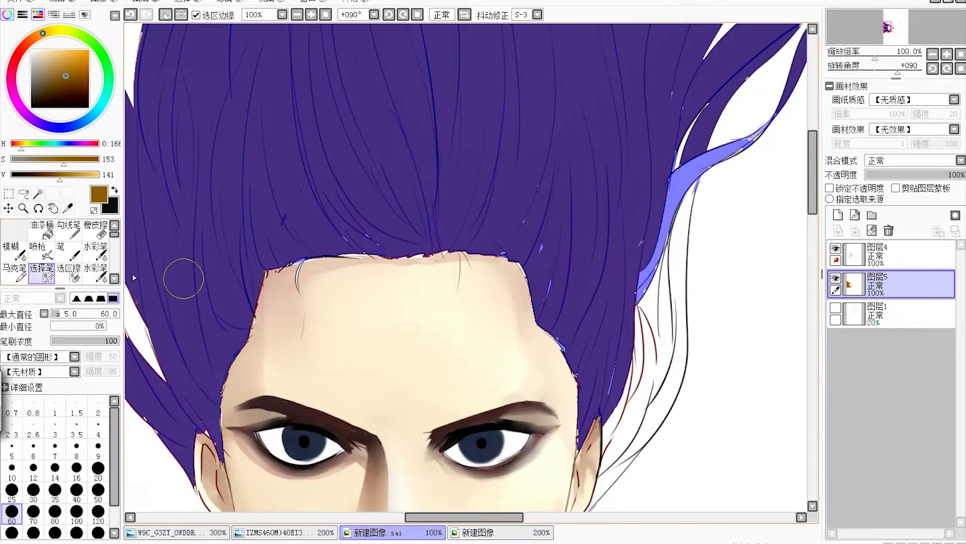
click(74, 277)
key(e)
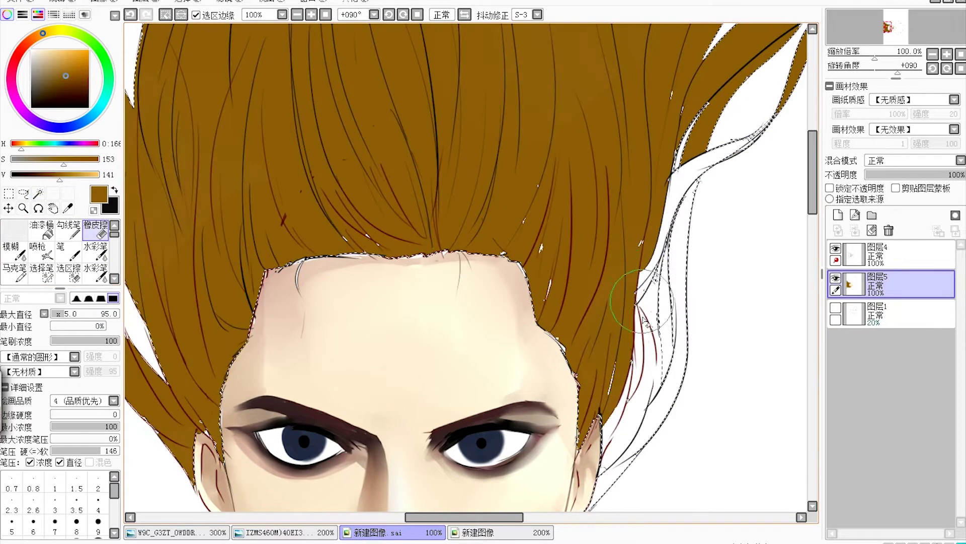
key(c)
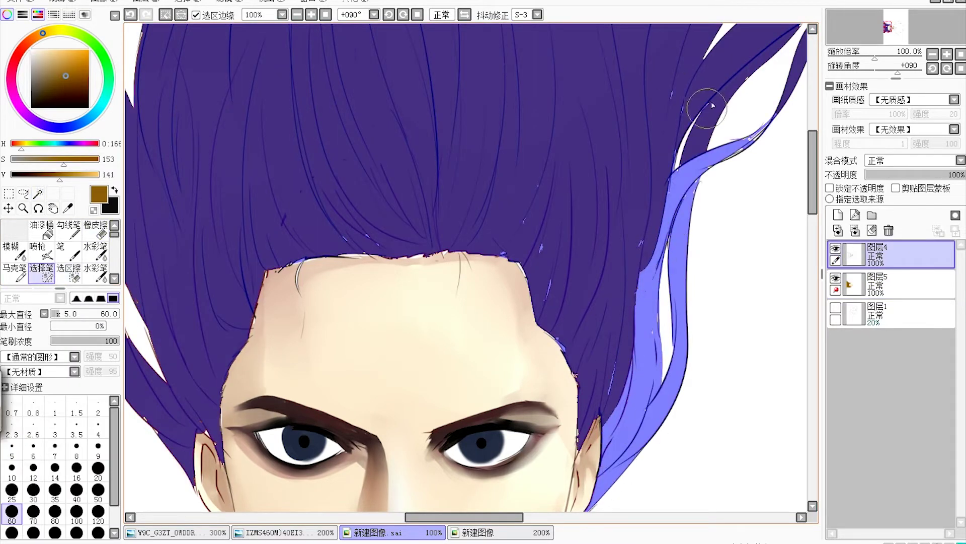
Step: Fill the newly selected right-hand strands with golden brown on layer 图层5
key(minus)
key(n)
click(891, 284)
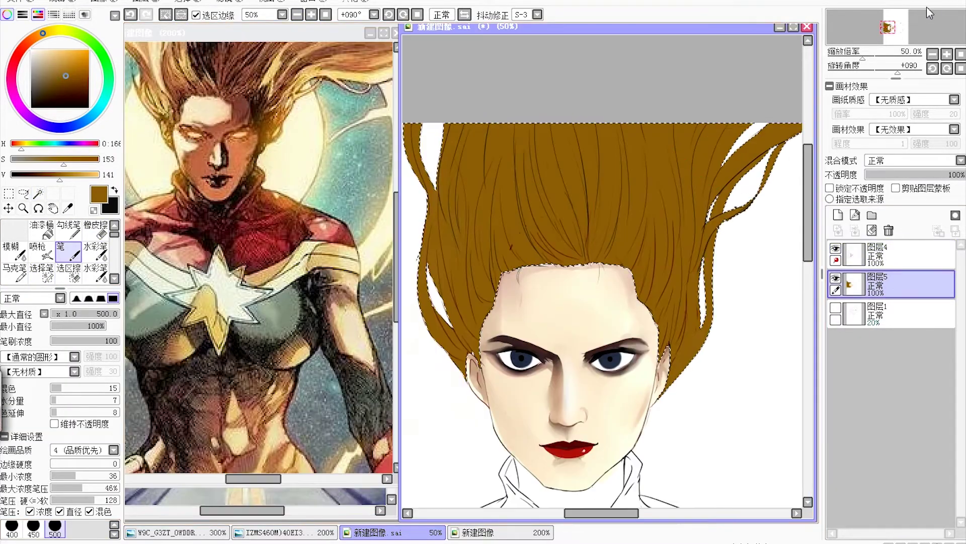
Step: Brush a lighter gold over the brown hair and soften it with the Blur tool
click(53, 41)
drag(619, 126, 322, 282)
click(14, 250)
mouse_move(302, 201)
mouse_down()
mouse_move(313, 372)
mouse_move(619, 223)
mouse_move(544, 327)
mouse_up()
Step: Paint reddish-brown shadow strands along the hair on the left side, from above the ear to the outer lock
key(n)
key(plus)
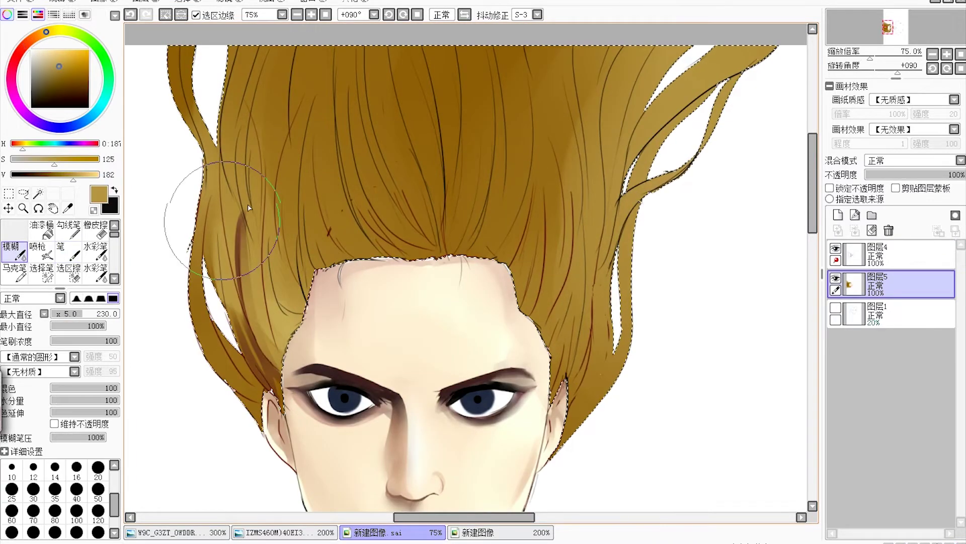
mouse_move(215, 226)
mouse_down()
mouse_move(307, 301)
mouse_move(272, 373)
mouse_up()
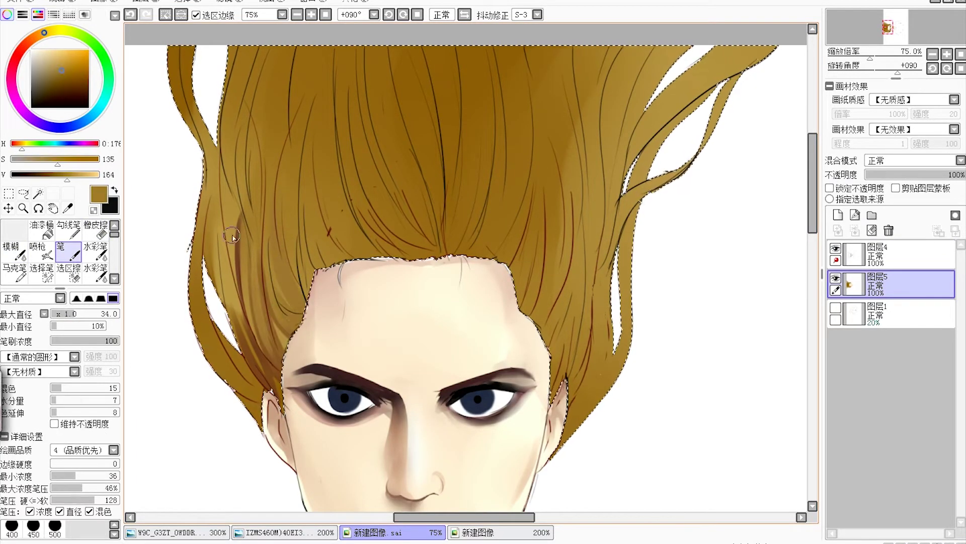
alt+click(256, 375)
drag(211, 61, 190, 216)
Step: Paint dark red-brown shadow strands fanning up from the centre of the hairline with a sampled dark colour
alt+click(492, 319)
scroll(453, 251, up, 2)
drag(403, 196, 432, 322)
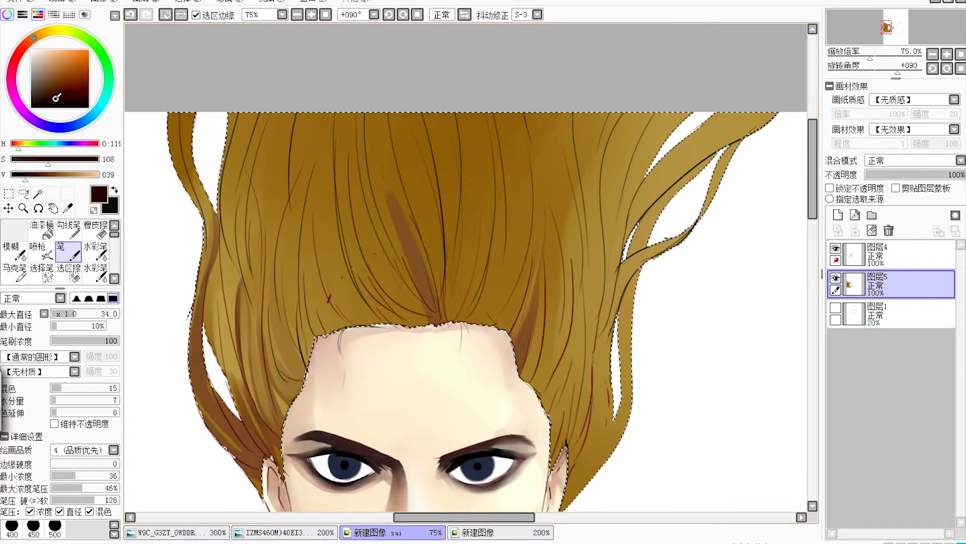
drag(347, 166, 398, 270)
mouse_move(393, 166)
mouse_down()
mouse_move(356, 270)
mouse_move(403, 312)
mouse_up()
drag(322, 161, 308, 216)
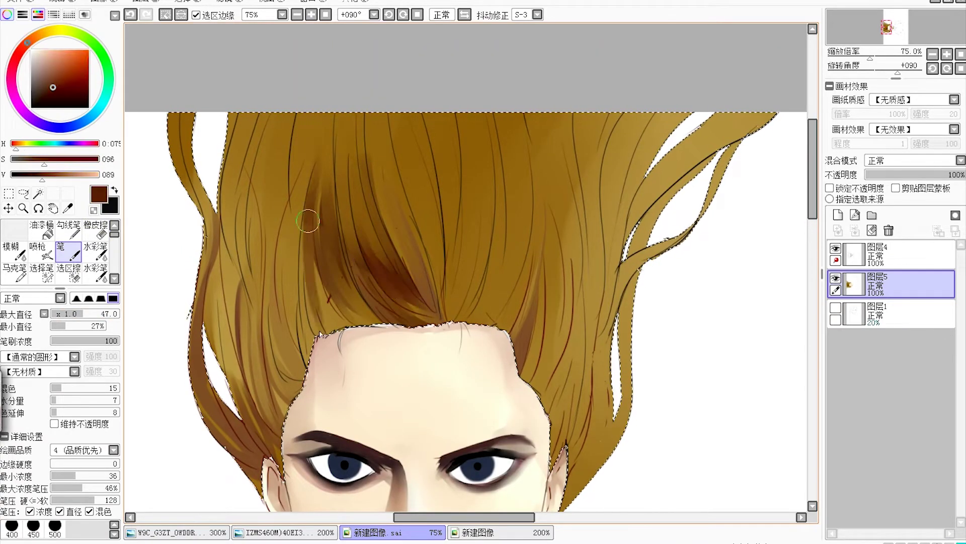
Step: Lower the pen's minimum size to 0% and paint sampled brown strands beside the left temple
click(63, 327)
drag(63, 327, 51, 326)
alt+click(292, 261)
drag(302, 277, 284, 337)
drag(305, 257, 272, 403)
drag(295, 202, 282, 337)
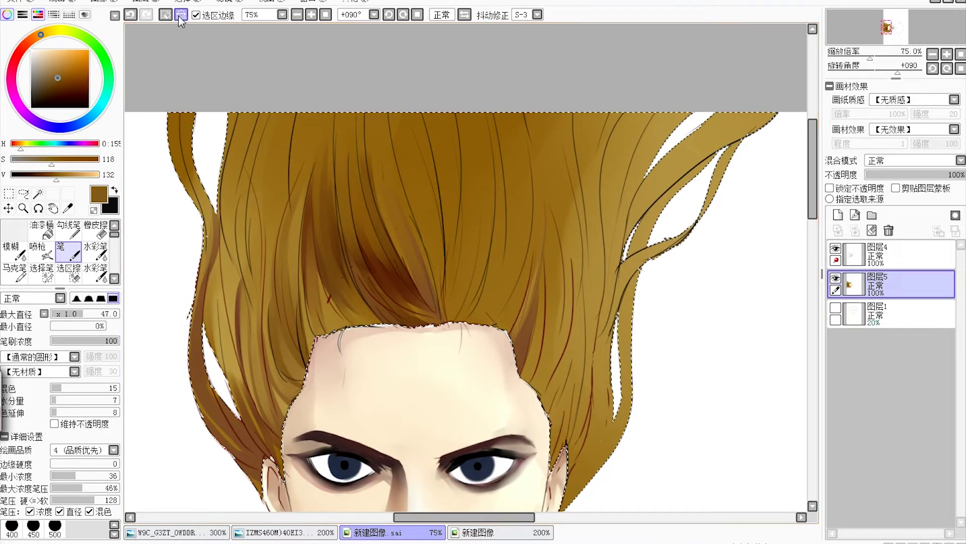
Step: Shade more hair strands with sampled browns on both sides of the forehead and dark red along the central hairline
alt+click(352, 347)
key(b)
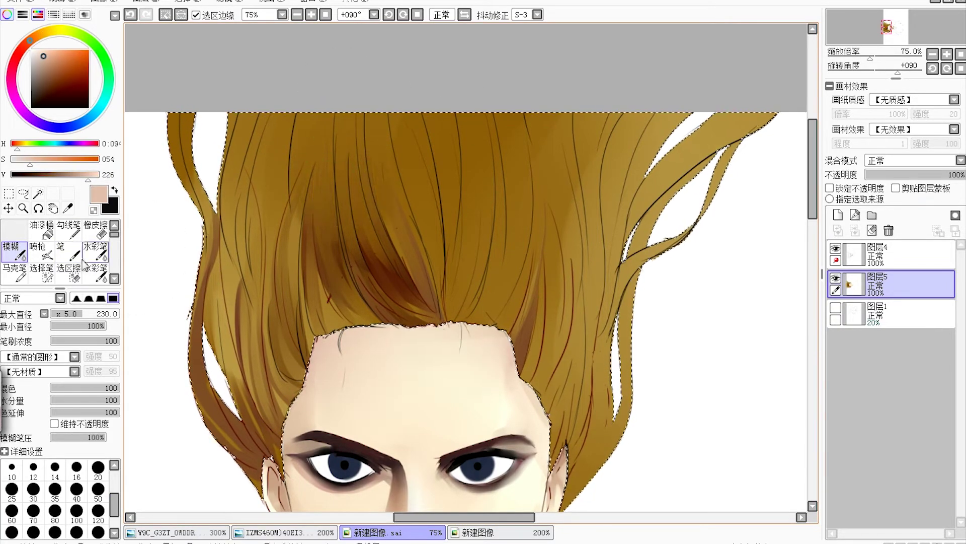
key(n)
alt+click(302, 140)
alt+click(423, 327)
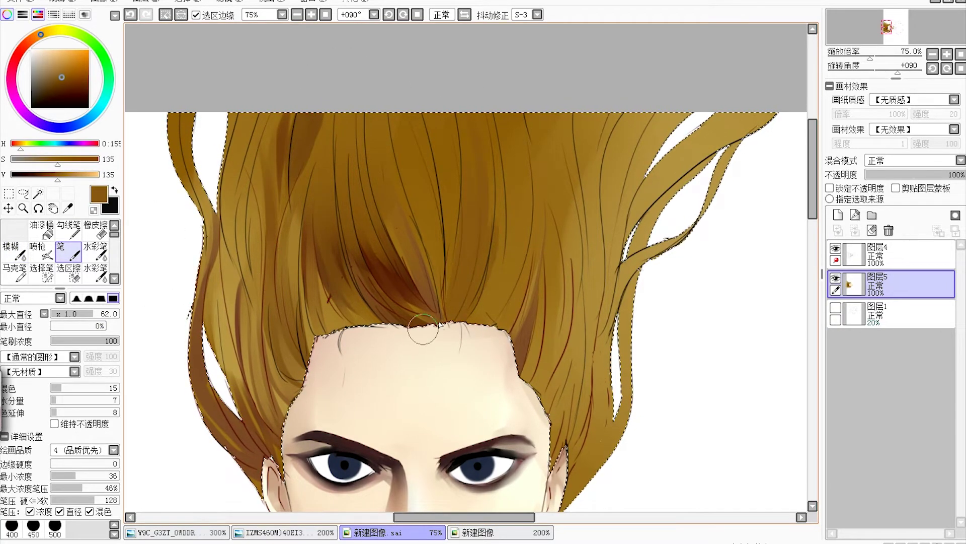
drag(498, 222, 511, 295)
alt+click(403, 309)
drag(433, 322, 364, 291)
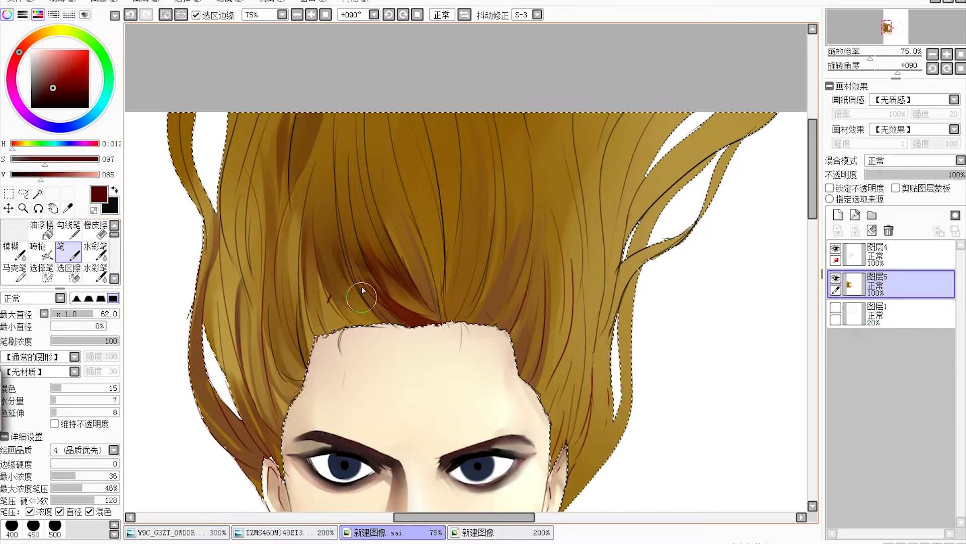
Step: Clear the hair colour from layer 图层5, deselect, and erase the old hair line art on layer 图层4 with a 500-size eraser
key(e)
scroll(554, 126, down, 2)
key(Delete)
key(ctrl+d)
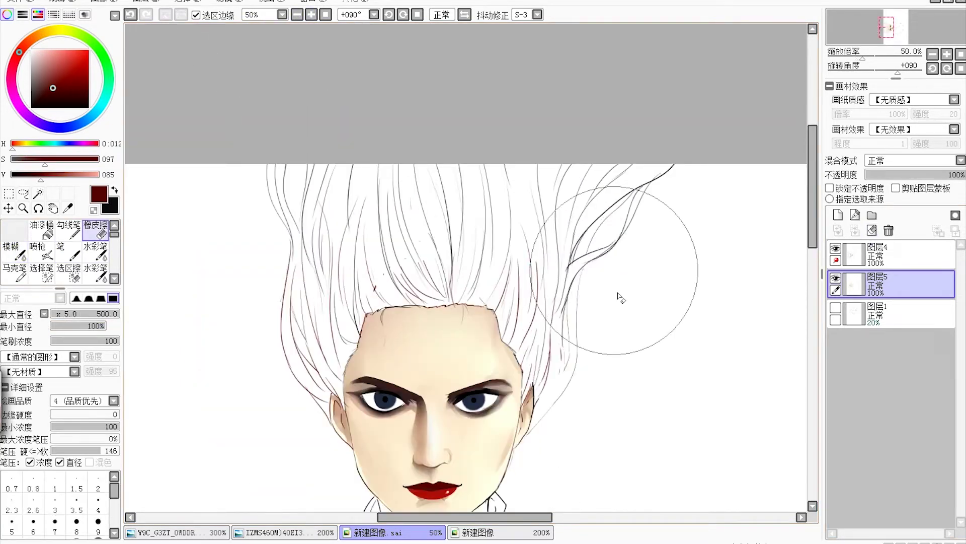
key(Up)
key(Delete)
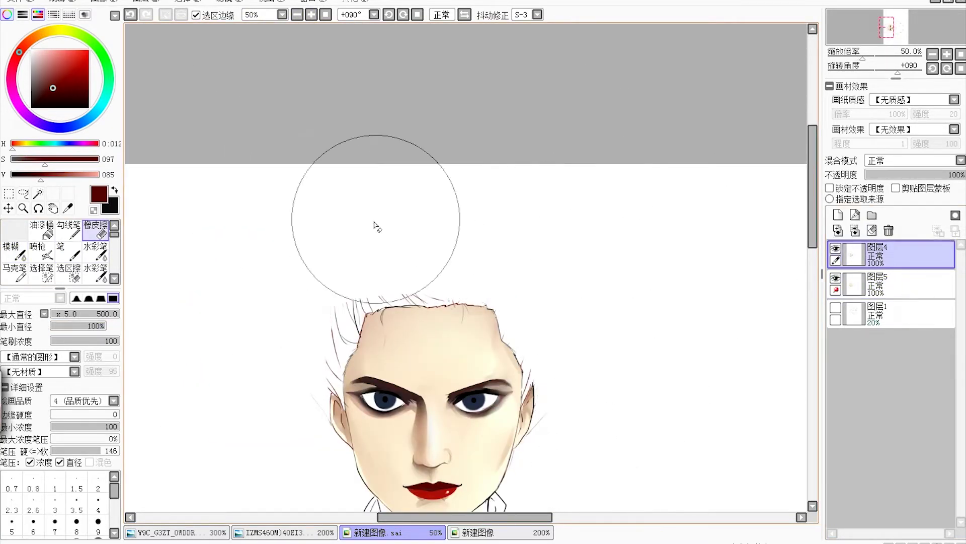
Step: Redraw the swept-up hair left of the forehead in black with a size 10 pen, following the comic reference, and clean its outer strand
scroll(376, 227, down, 3)
key(n)
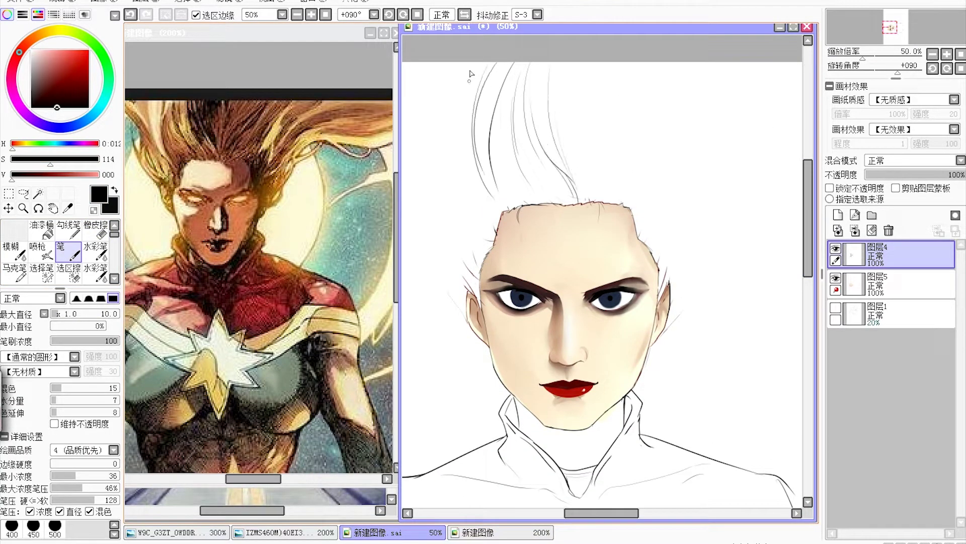
drag(216, 226, 275, 226)
drag(455, 103, 433, 277)
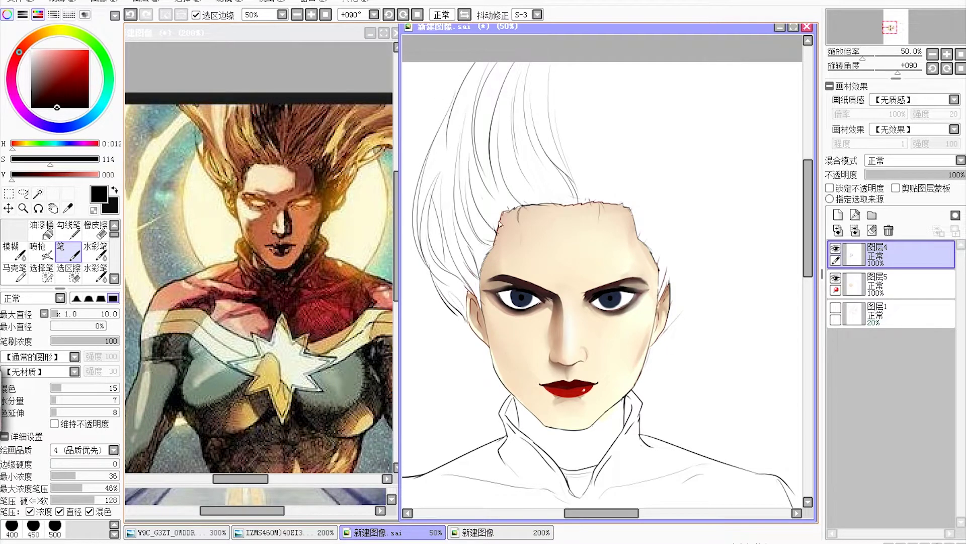
click(97, 233)
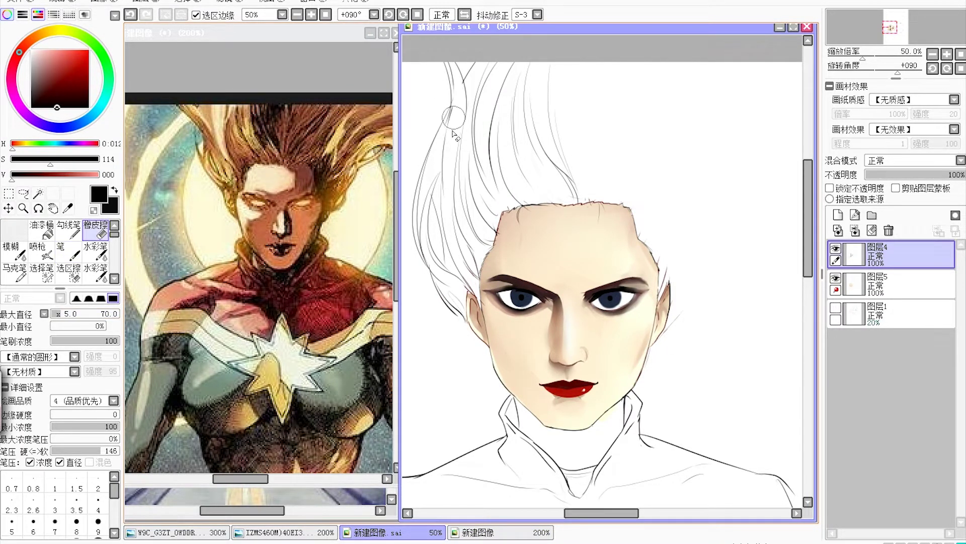
Step: Draw the central and right-hand hair strands down to the right ear, adding one thick black accent above the forehead
key(n)
drag(624, 118, 672, 132)
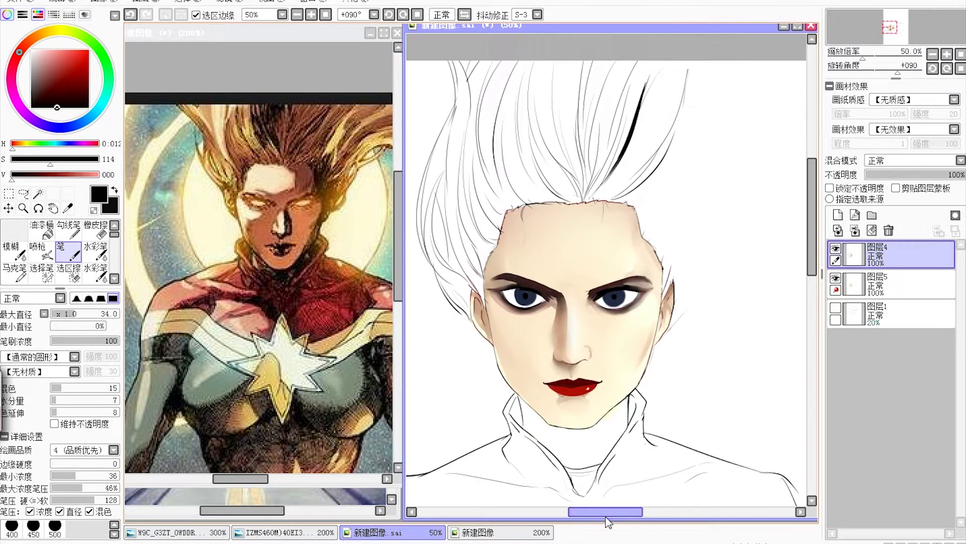
drag(662, 280, 686, 255)
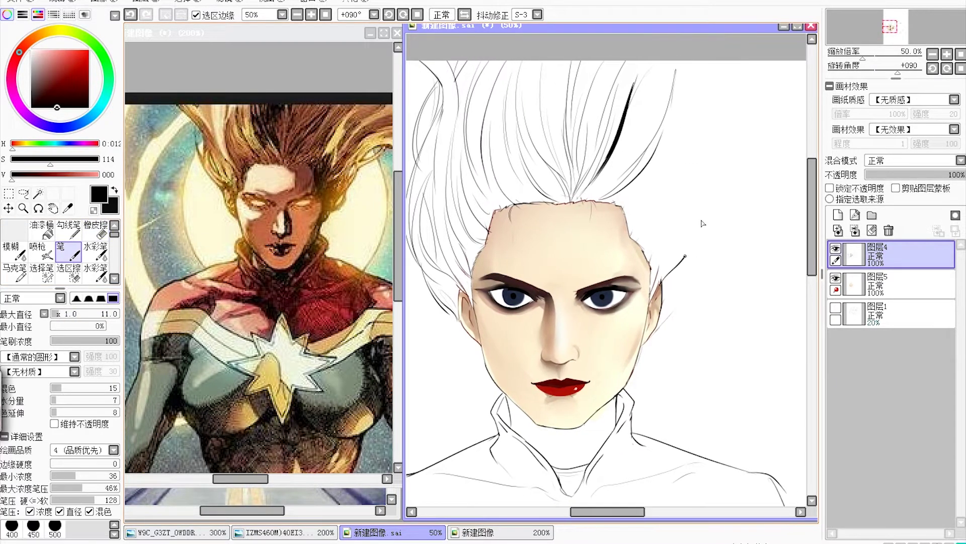
key(ctrl+plus)
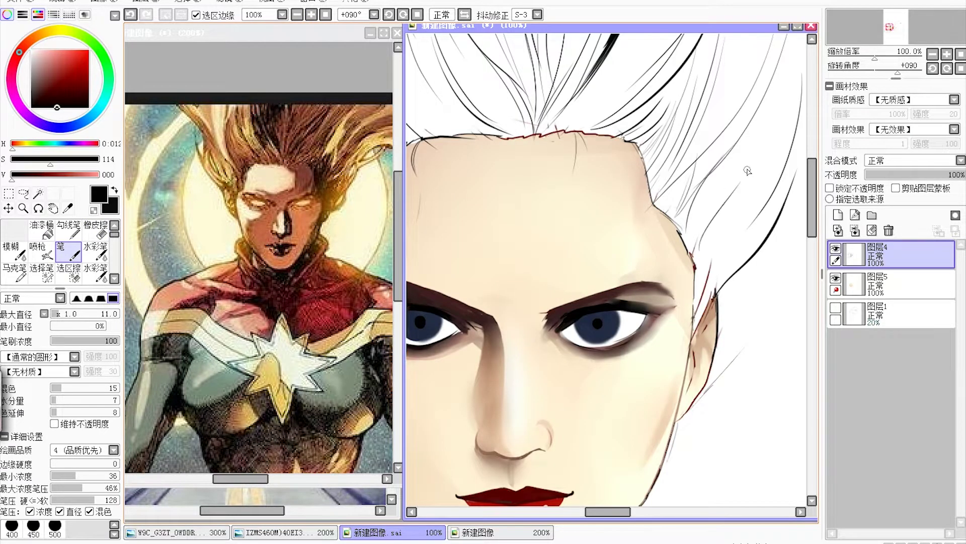
key(ctrl+minus)
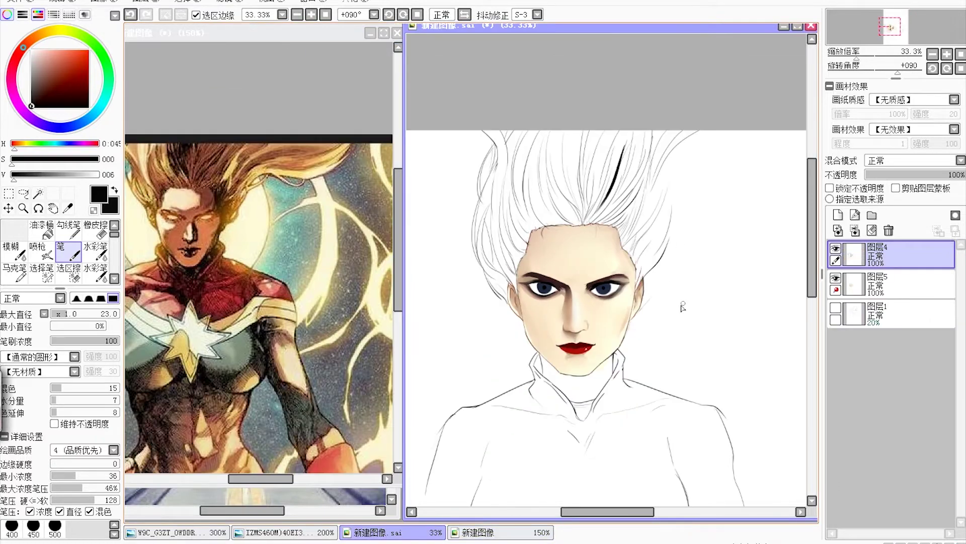
Step: Draw a long wavy lock flowing outward from the right side of the hair, modelled on the comic reference, and tidy its root
key(ctrl+plus)
key(ctrl+minus)
key(ctrl+minus)
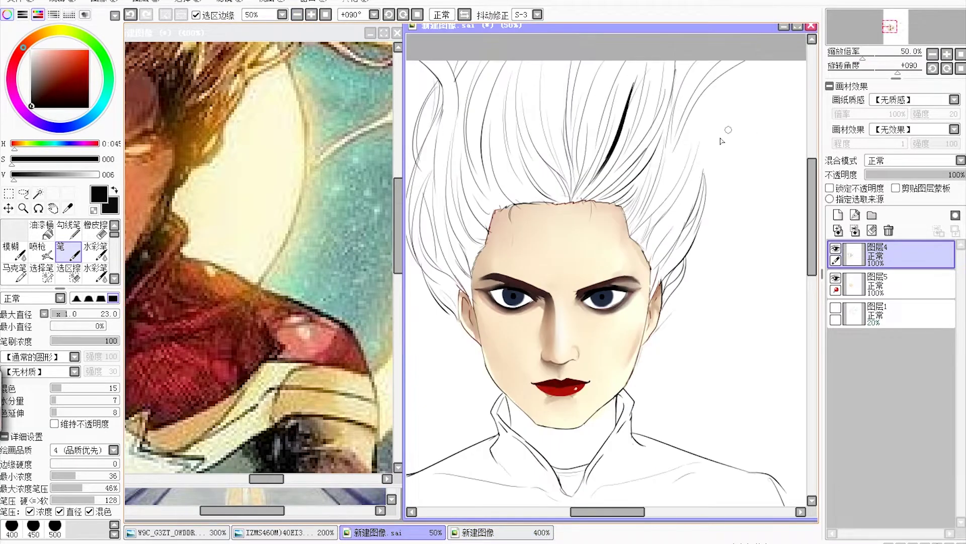
key(e)
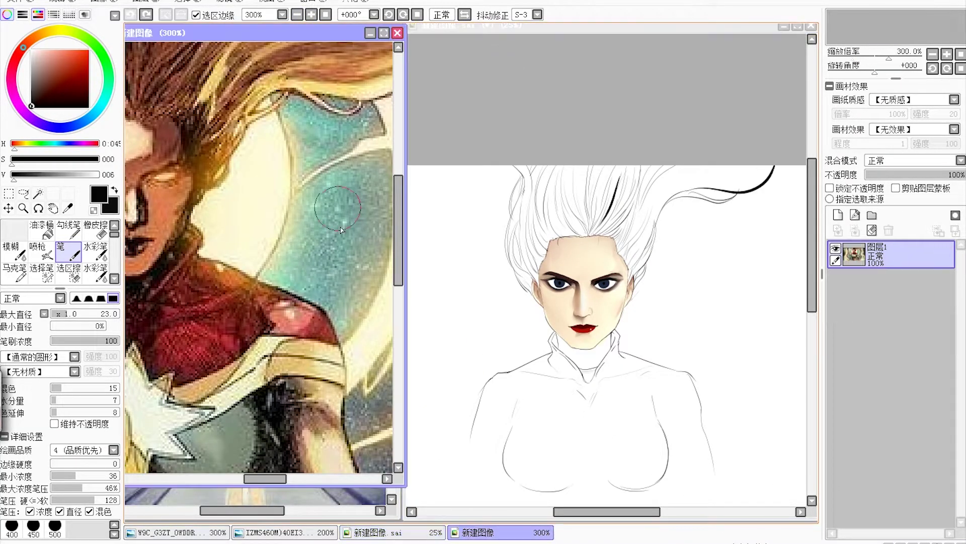
key(ctrl+plus)
key(ctrl+plus)
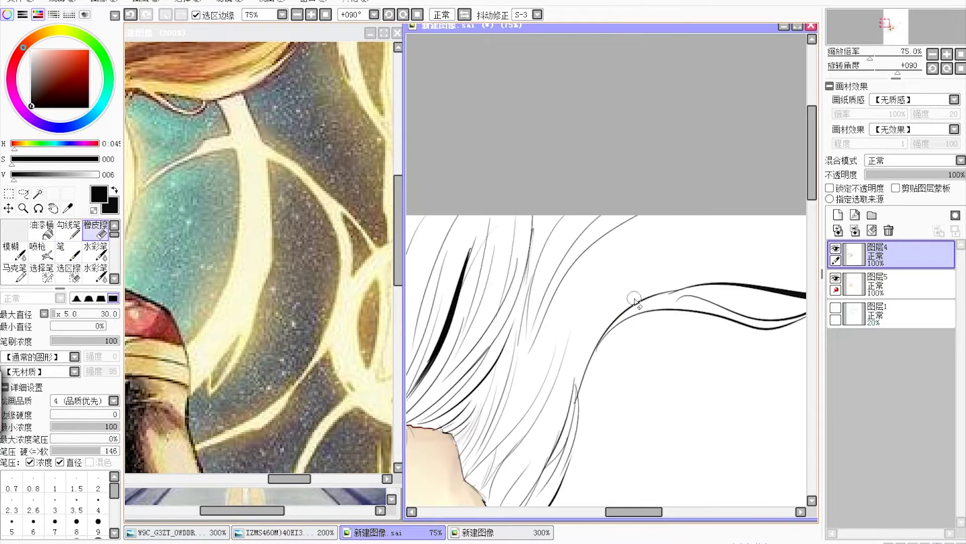
Step: Extend the long right-hand lock to the canvas's upper edge with thick black tip strokes and trim the stray lines
key(n)
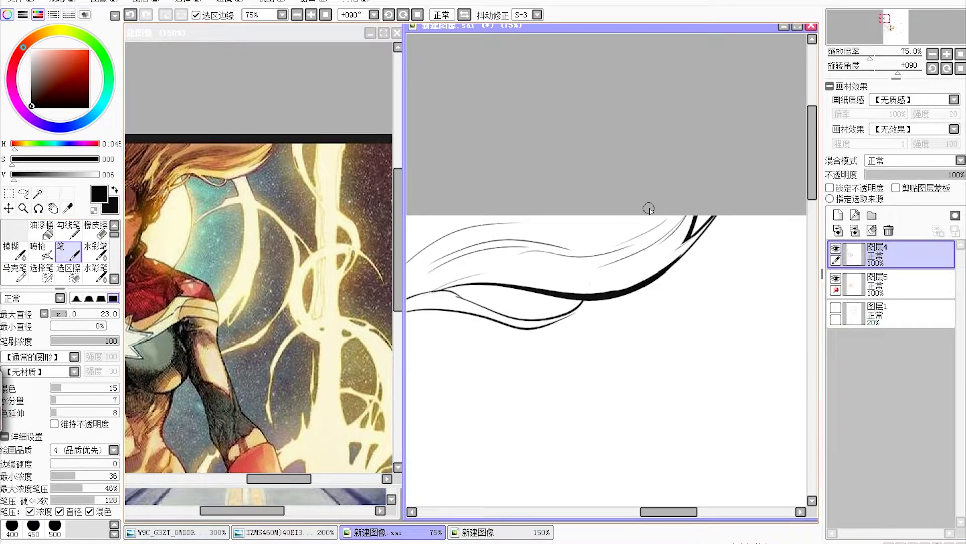
drag(648, 208, 710, 202)
click(99, 237)
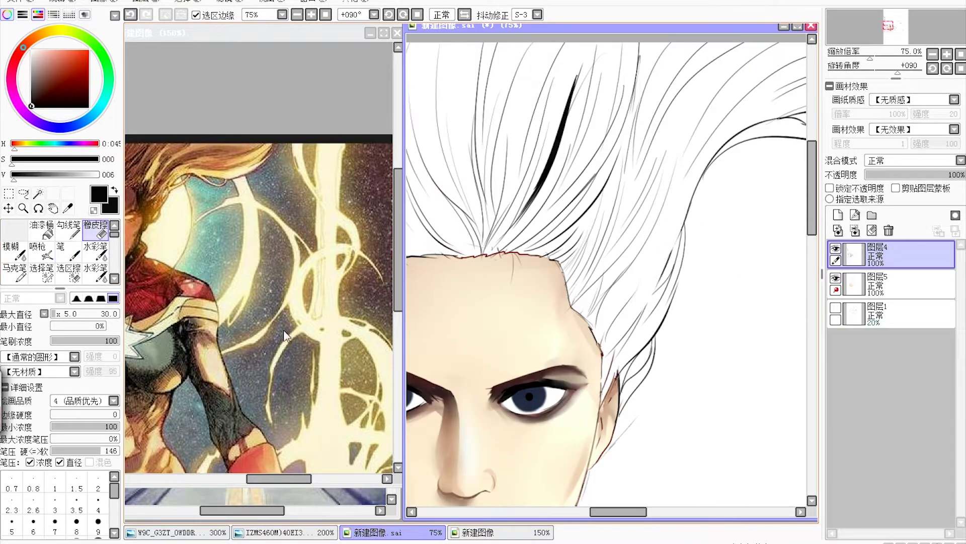
Step: Refine both sides of the raised collar with a size 11 pen, erasing the surplus lines at its folds
key(n)
scroll(583, 331, down, 5)
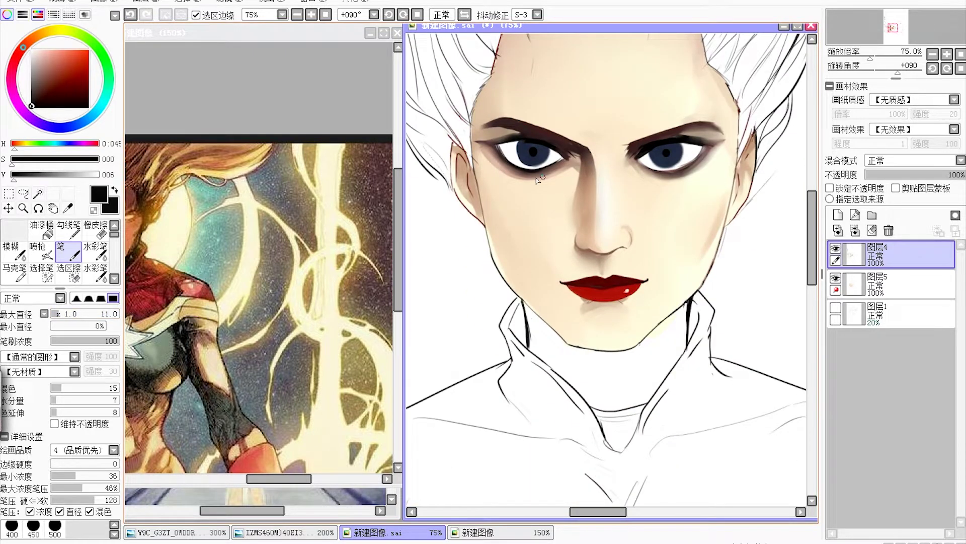
key(e)
drag(524, 308, 531, 350)
key(n)
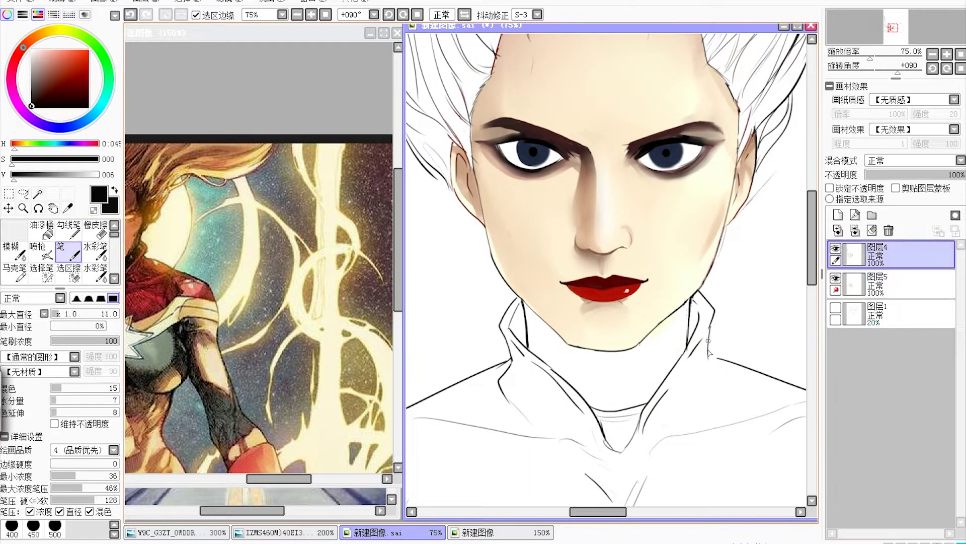
key(e)
drag(704, 333, 700, 310)
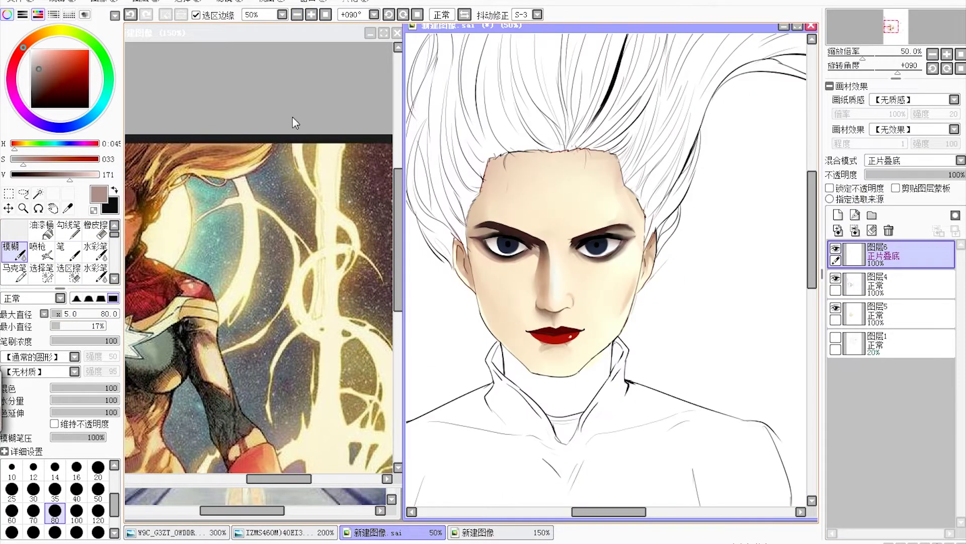
Step: Draw straight grey and dark navy vertical bars beside the figure on a linework layer, using the street photo as background reference
click(297, 14)
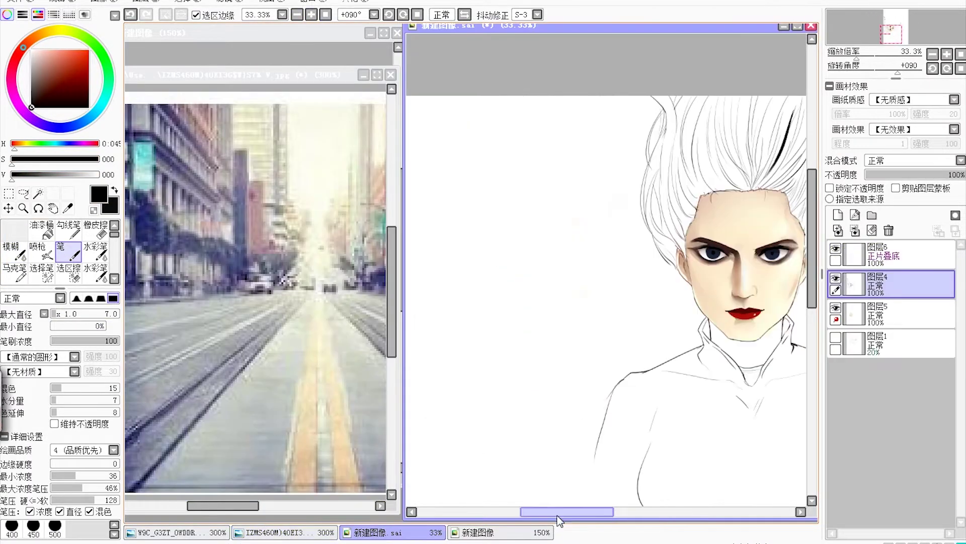
mouse_move(573, 187)
mouse_down()
mouse_move(575, 370)
mouse_move(556, 176)
mouse_up()
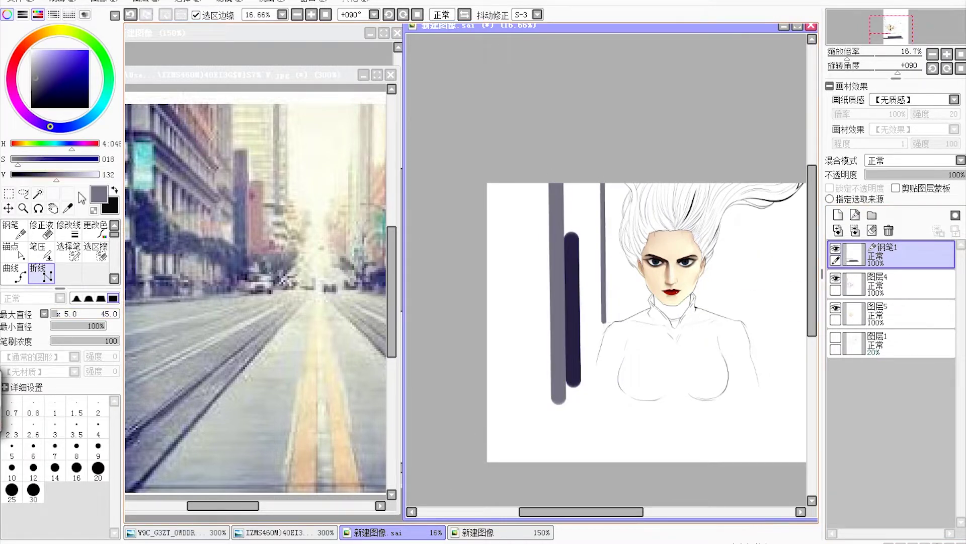
drag(487, 210, 547, 236)
drag(487, 293, 548, 306)
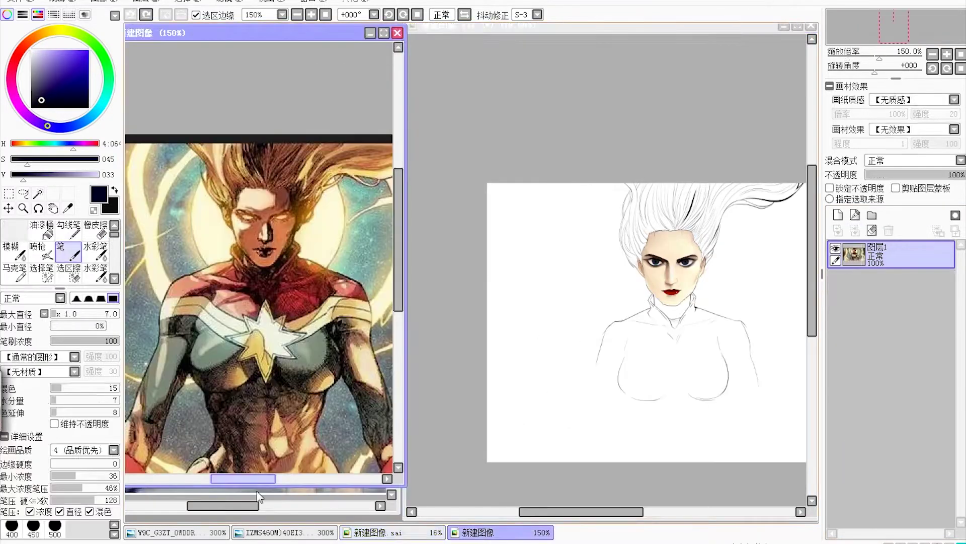
Step: Outline both arms from the shoulders downward on layer 图层4 with a size 7 pen, following the comic reference
drag(522, 346, 479, 437)
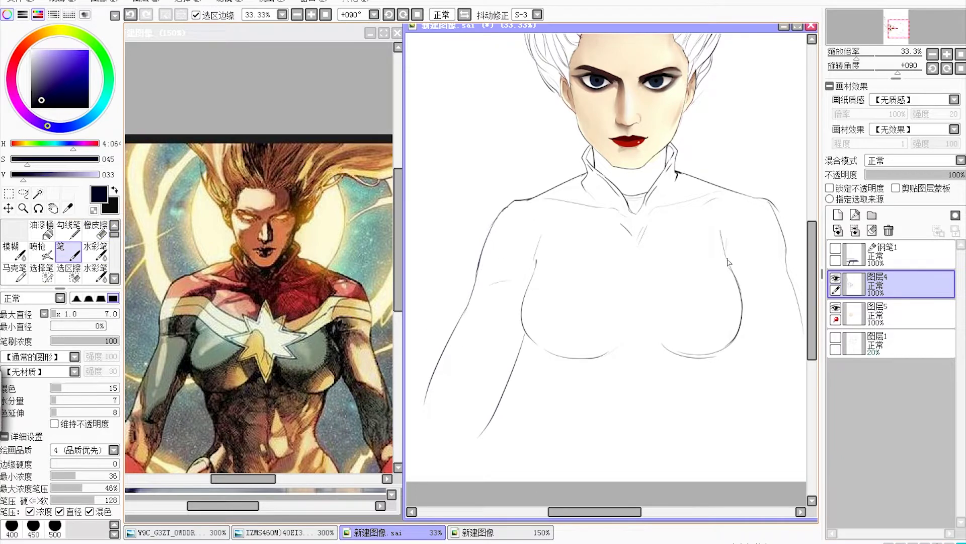
drag(593, 327, 629, 423)
drag(640, 276, 669, 393)
drag(272, 302, 192, 188)
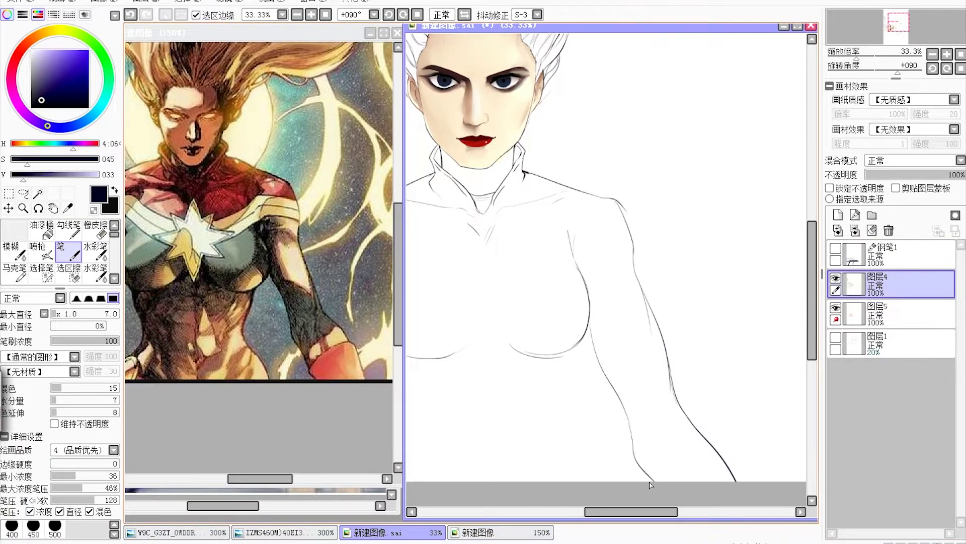
Step: Outline the hand at the canvas's lower edge and both sides of the waist on layer 图层4, undoing the surplus strokes
scroll(654, 407, down, 2)
drag(717, 408, 705, 423)
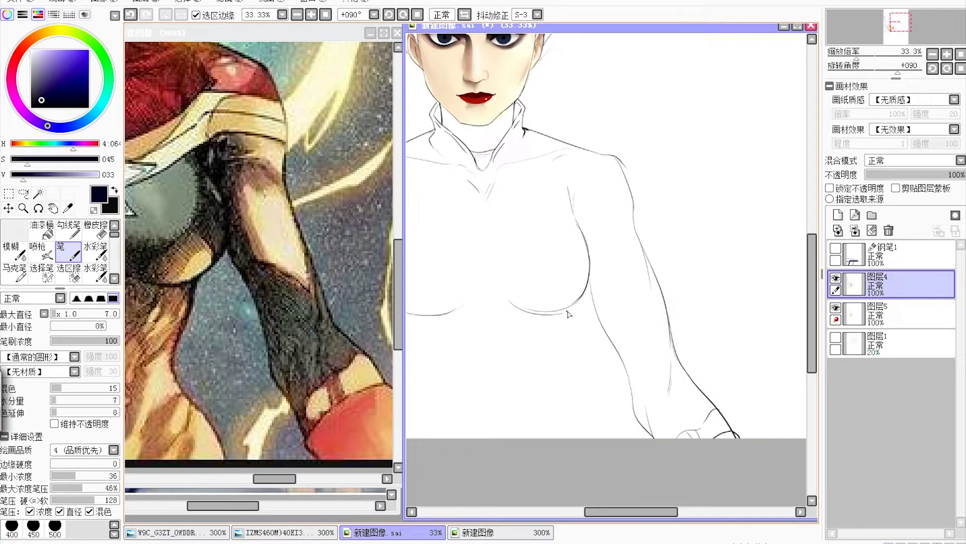
drag(444, 334, 510, 335)
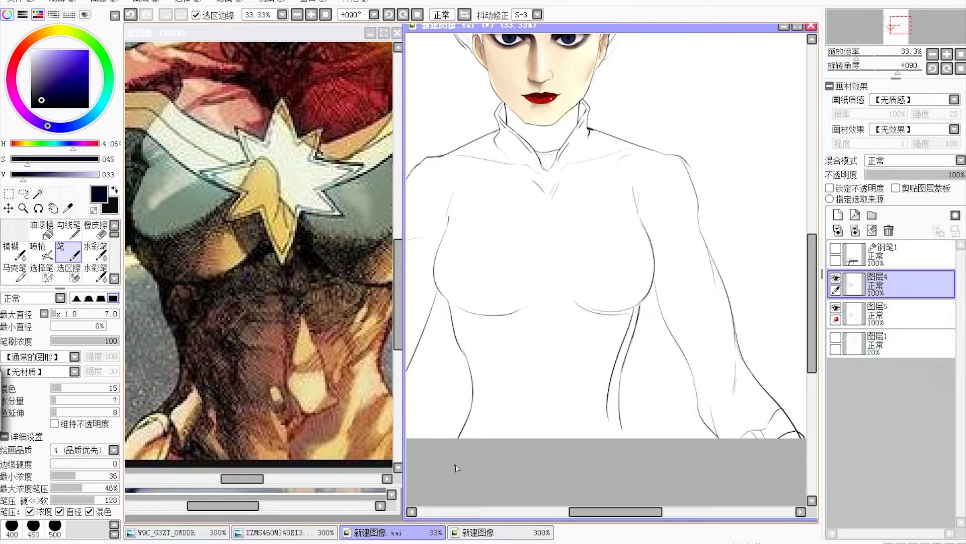
key(ctrl+z)
key(ctrl+z)
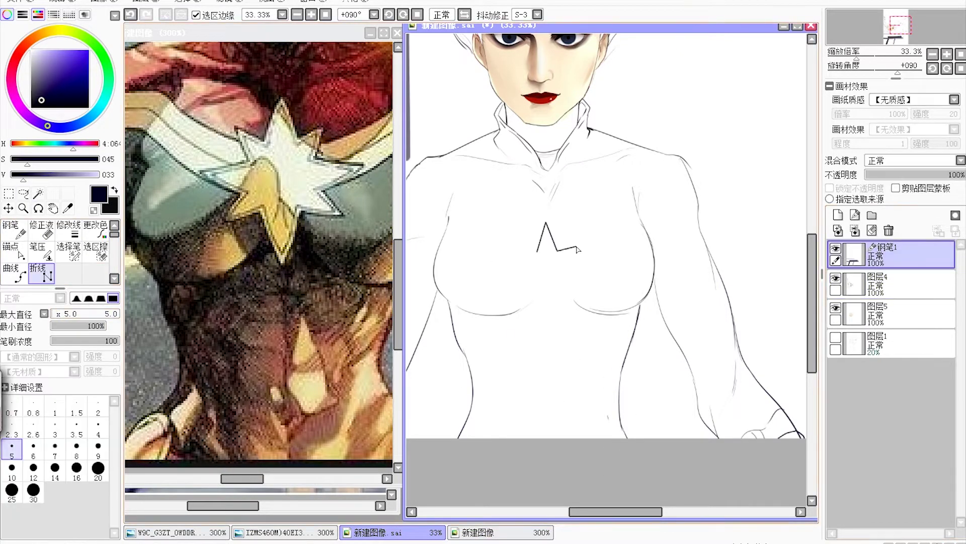
Step: Draw an eight-pointed star on the chest with size 5 straight lines on linework layer 钢笔1, following the comic emblem
click(518, 315)
click(524, 293)
click(493, 279)
click(525, 265)
click(513, 249)
click(536, 252)
click(947, 54)
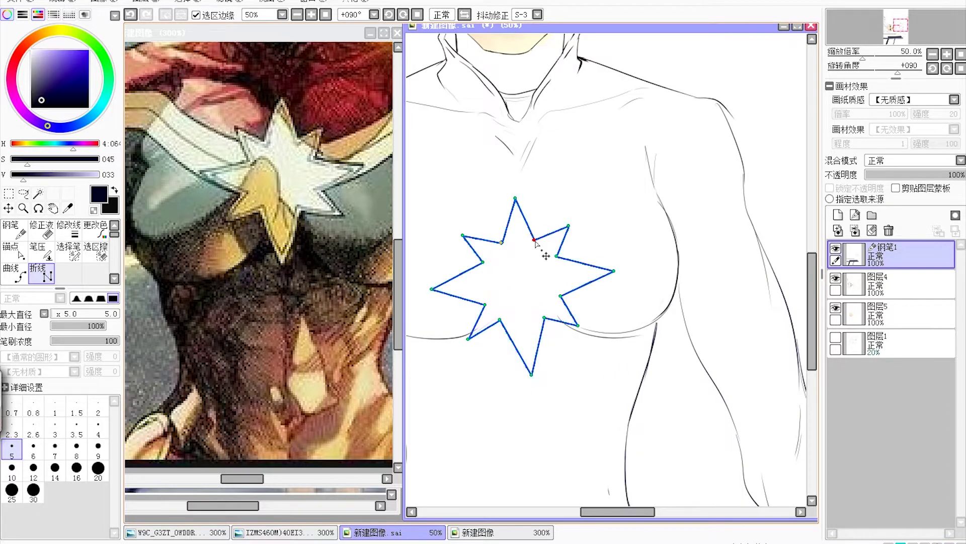
Step: Copy the star onto layer 图层6 and scale it down to form an inner outline
key(Page_Down)
click(838, 215)
key(m)
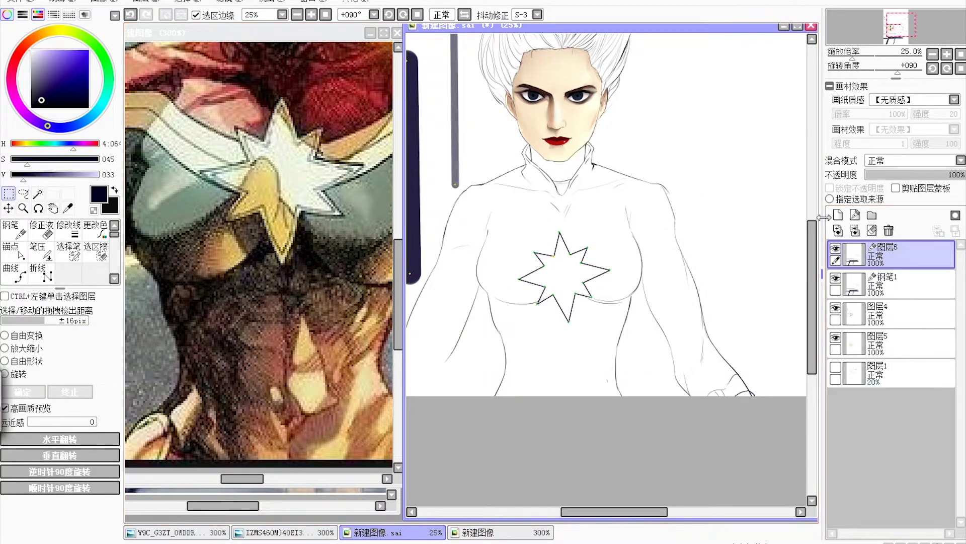
drag(510, 216, 622, 337)
key(Page_Up)
key(ctrl+t)
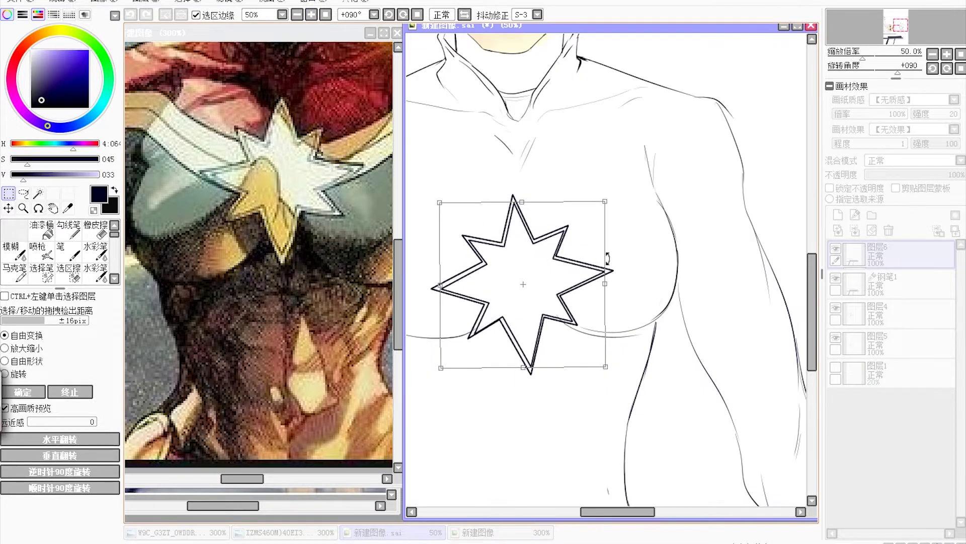
key(Return)
key(n)
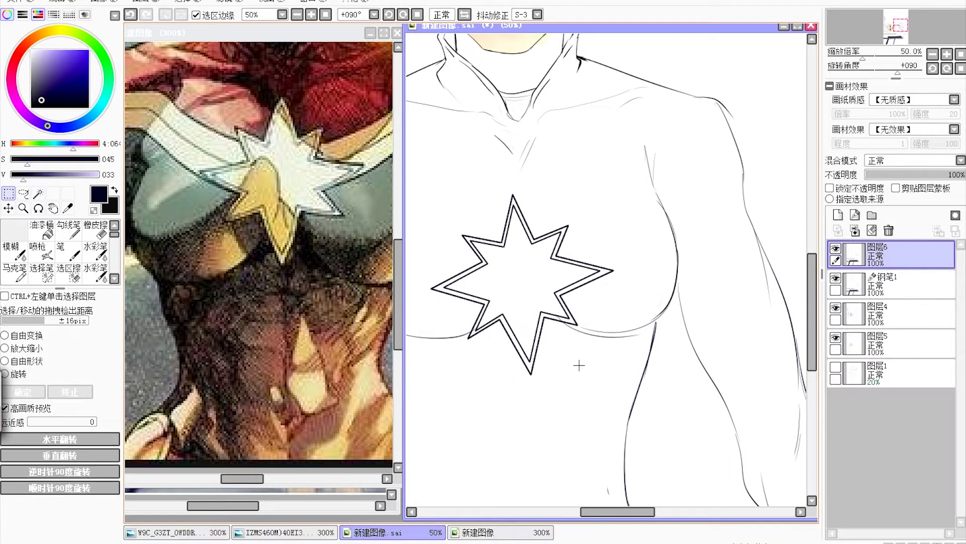
Step: Erase the duplicated background bars from layer 图层6 with a size 500 eraser, keeping only the inner star
key(Page_Down)
key(Page_Down)
key(e)
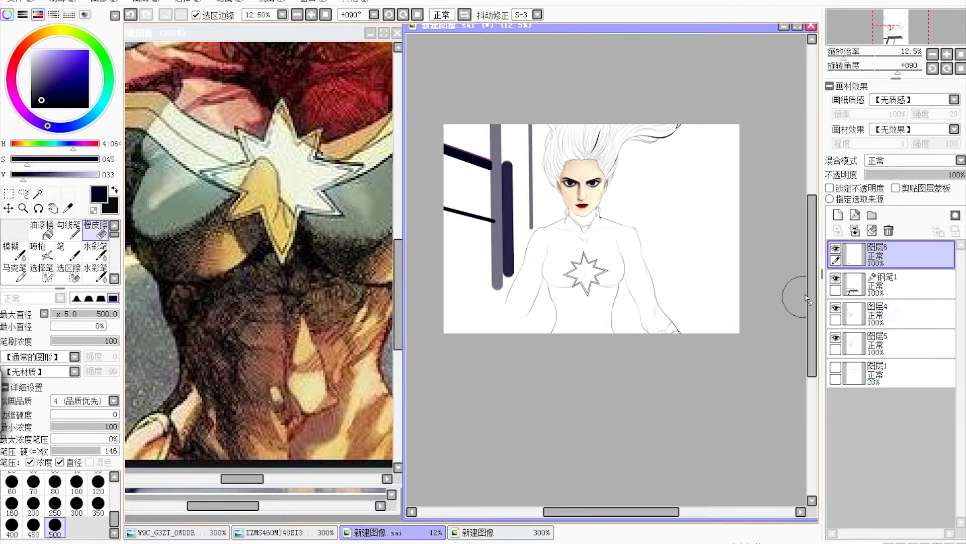
scroll(807, 299, up, 3)
click(885, 285)
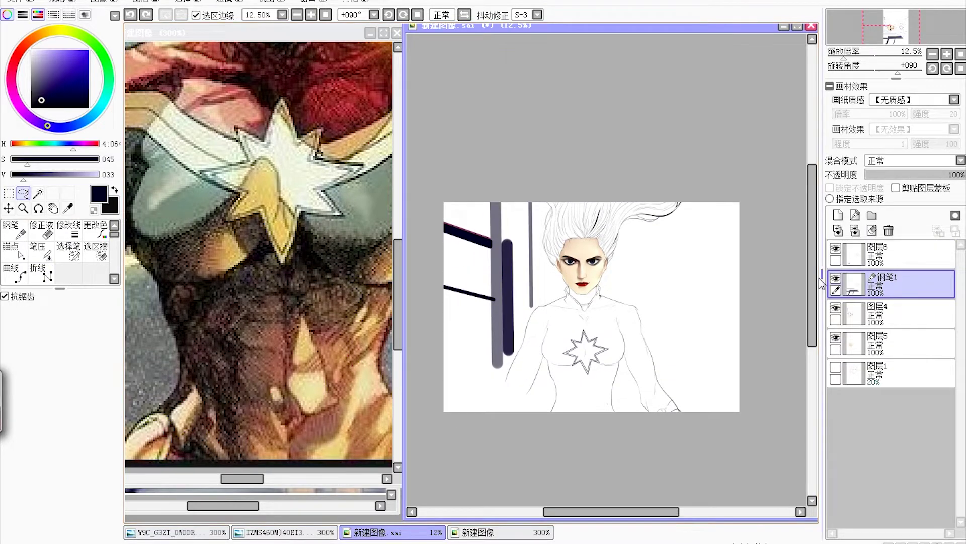
Step: Add forearm and underarm detail lines to the figure on layer 图层4 with a size 4 pen
scroll(259, 252, down, 5)
key(Page_Up)
click(885, 314)
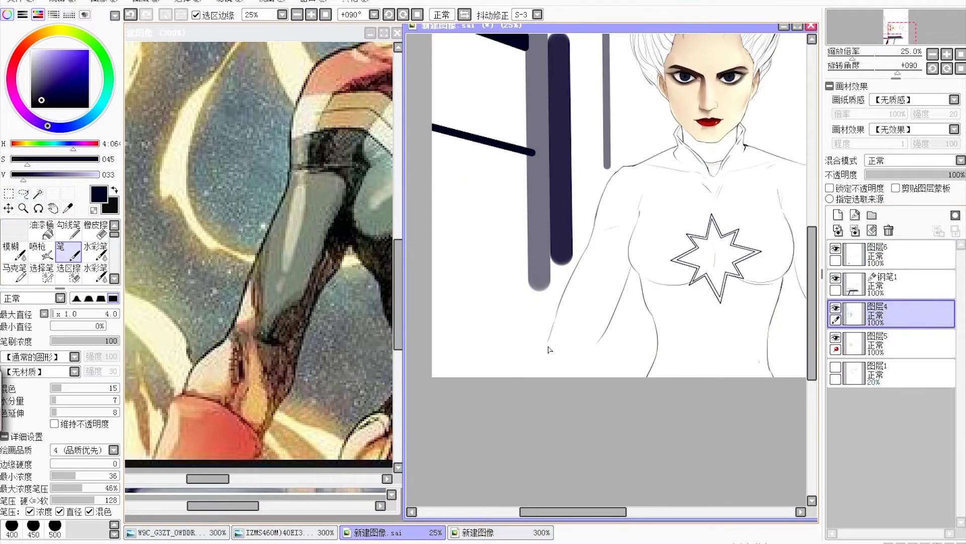
drag(624, 235, 508, 237)
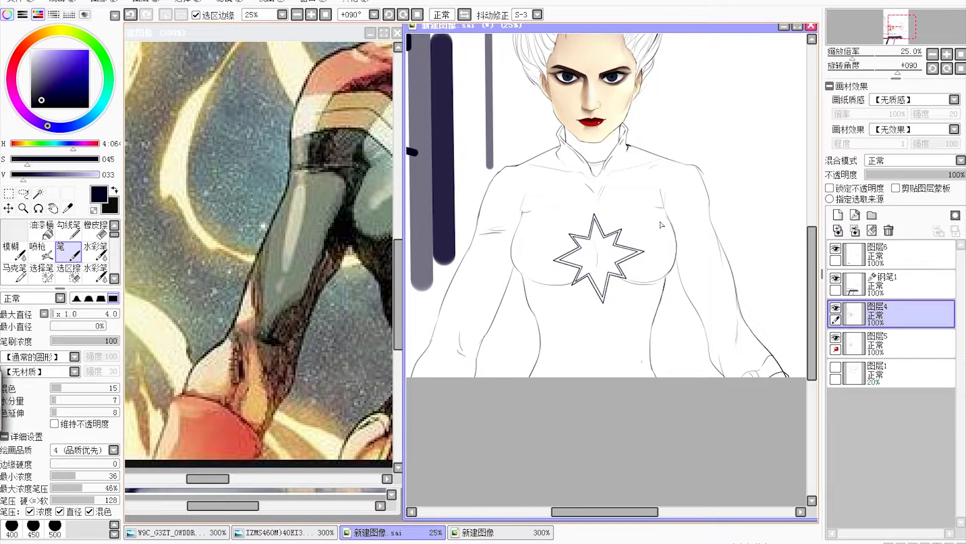
Step: Draw the costume band from the star to both upper arms with size 5 lines on layer 钢笔1, curving them around the body
click(885, 285)
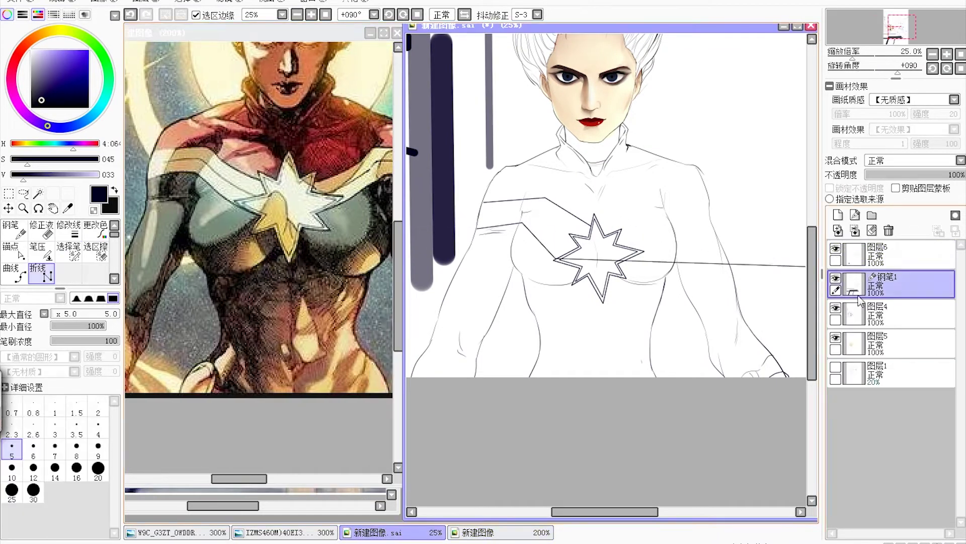
click(710, 202)
click(622, 236)
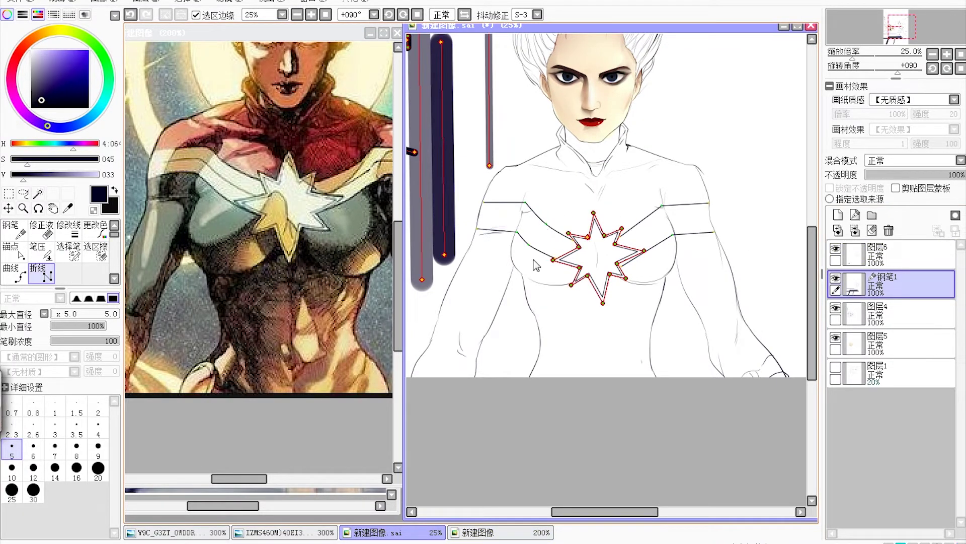
scroll(505, 238, up, 2)
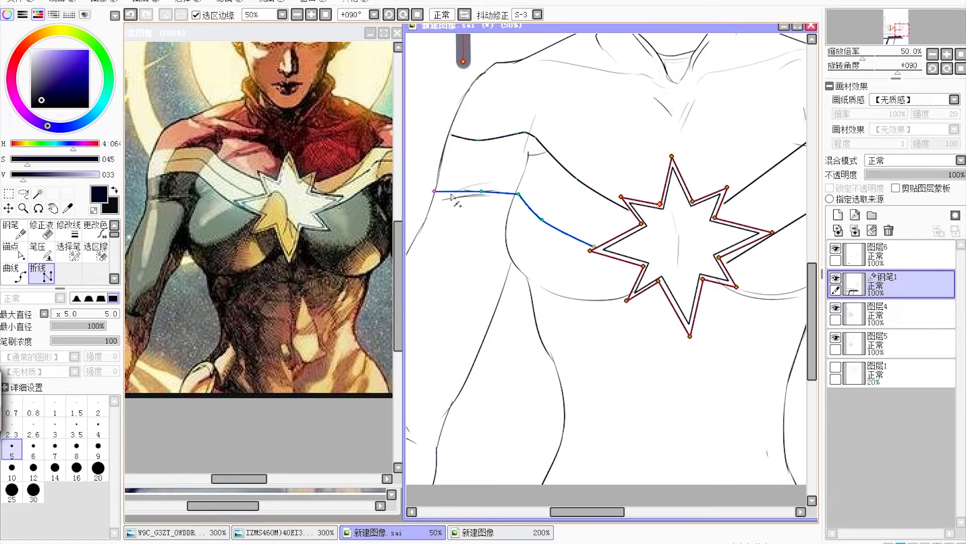
key(h)
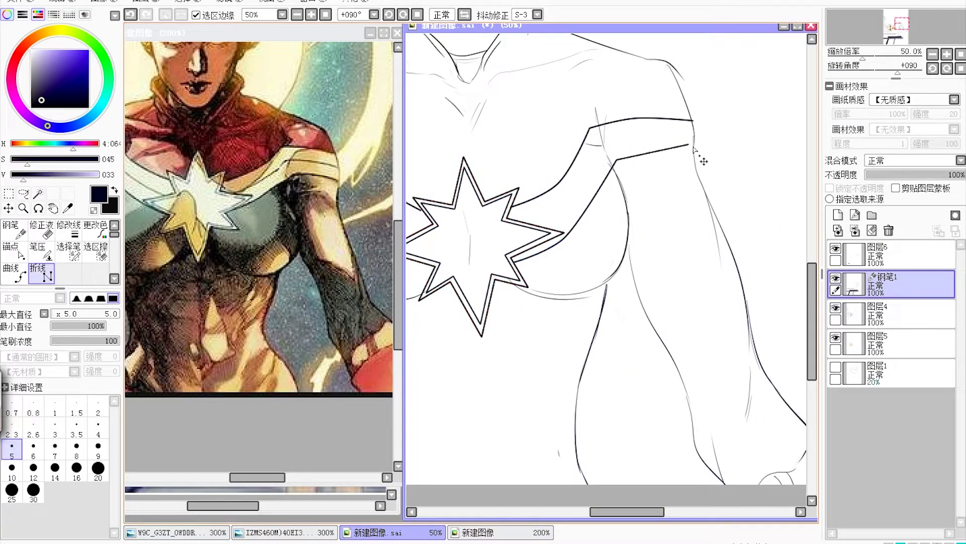
scroll(641, 159, down, 2)
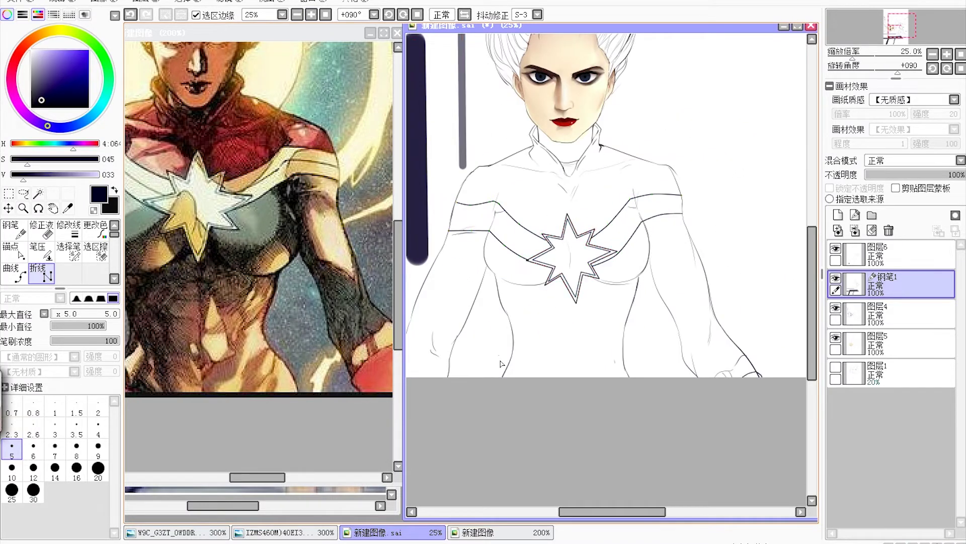
Step: Lasso the waist line below the right-hand breast on layer 图层4 and adjust its position
click(891, 312)
drag(702, 281, 745, 281)
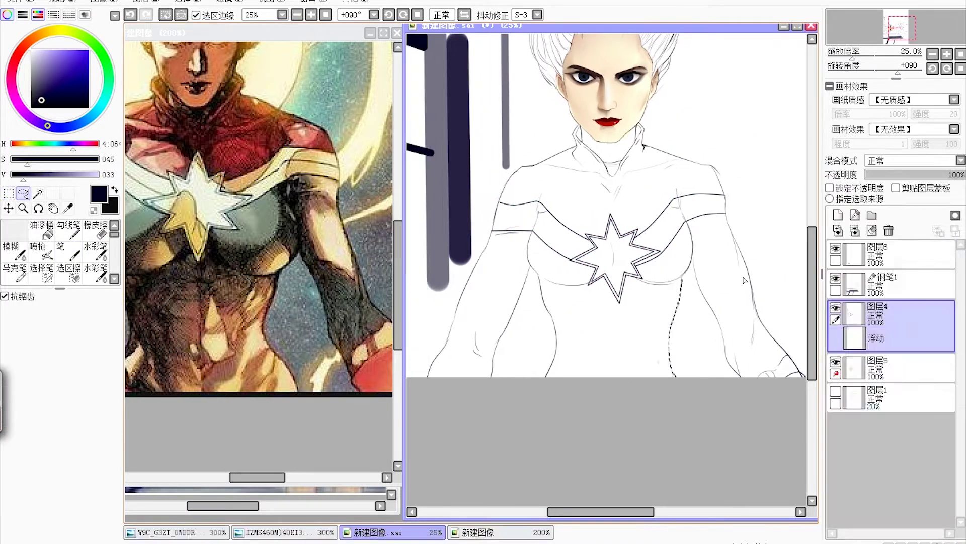
key(ctrl+d)
Step: Add collarbone, rib and abdomen centre lines on layer 图层4 with a size 3 pen and merge the linework layers into it
click(891, 283)
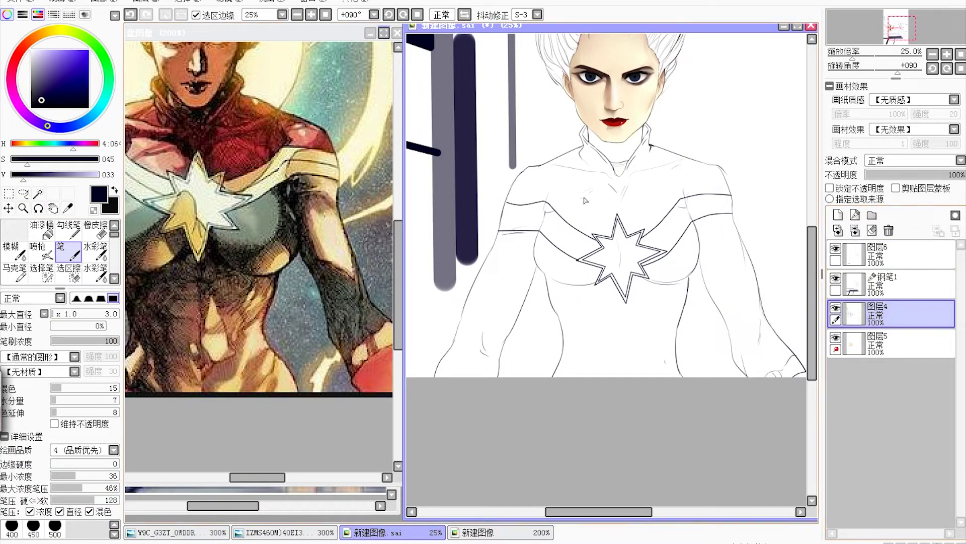
scroll(658, 83, up, 1)
scroll(654, 302, right, 2)
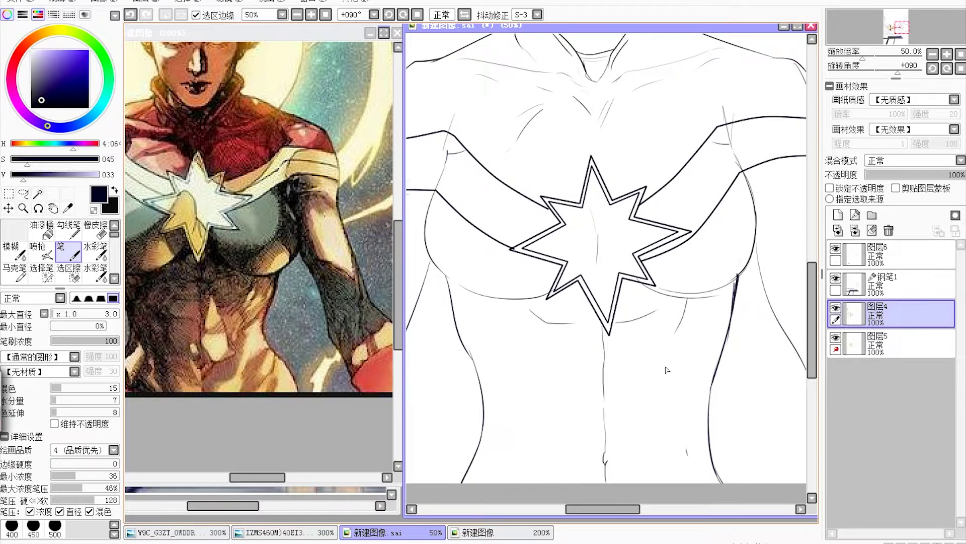
key(e)
key(ctrl+e)
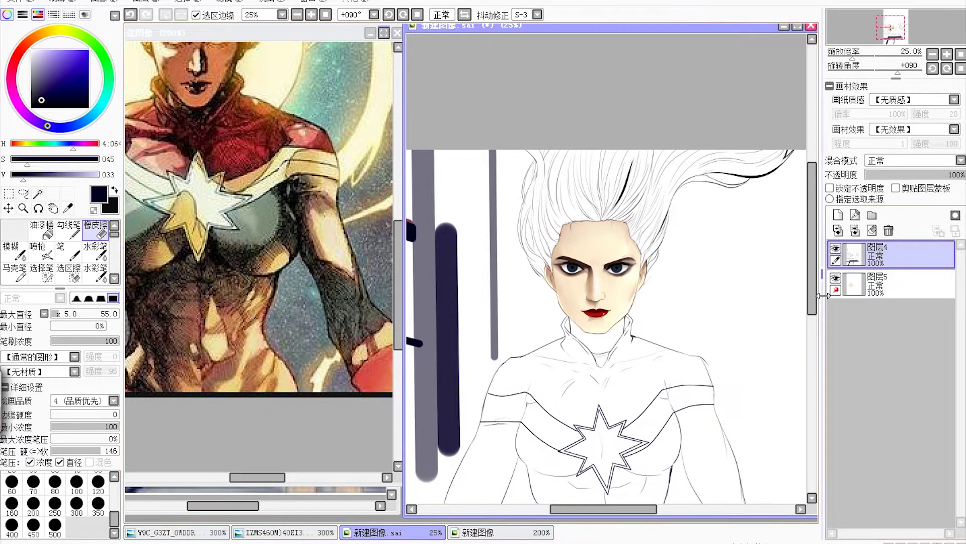
Step: Select the neck area and paint it with a beige-brown skin shade on layer 图层5, blending it with a size 35 blur brush
key(w)
click(611, 330)
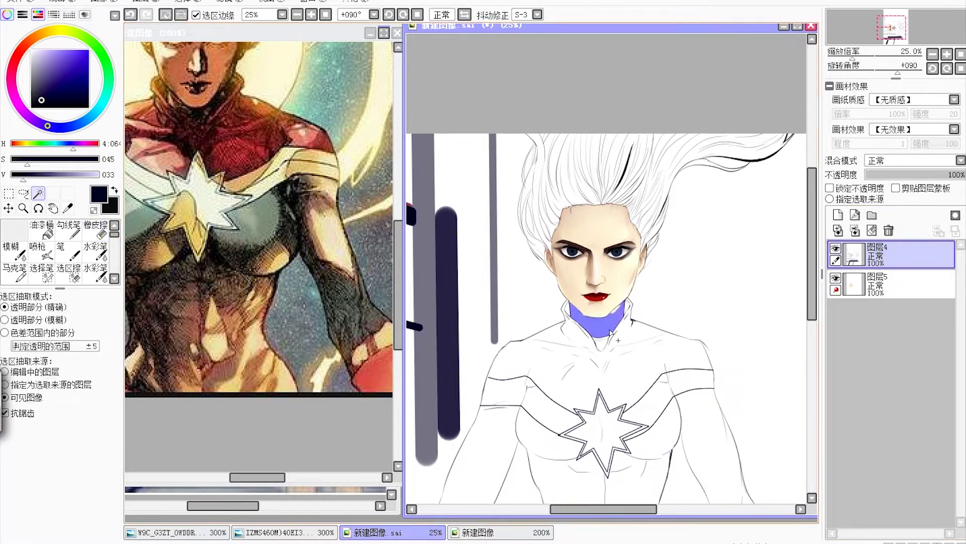
key(ctrl+plus)
key(ctrl+plus)
click(41, 272)
click(891, 284)
click(14, 250)
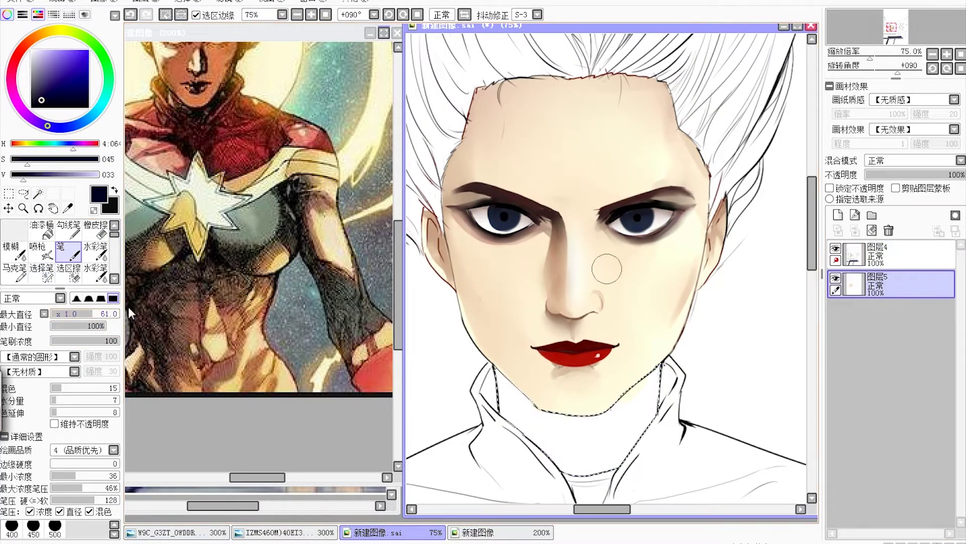
alt+click(606, 263)
mouse_move(503, 382)
mouse_down()
mouse_move(526, 362)
mouse_move(629, 428)
mouse_up()
key(ctrl+plus)
key(ctrl+plus)
key(ctrl+plus)
key(ctrl+plus)
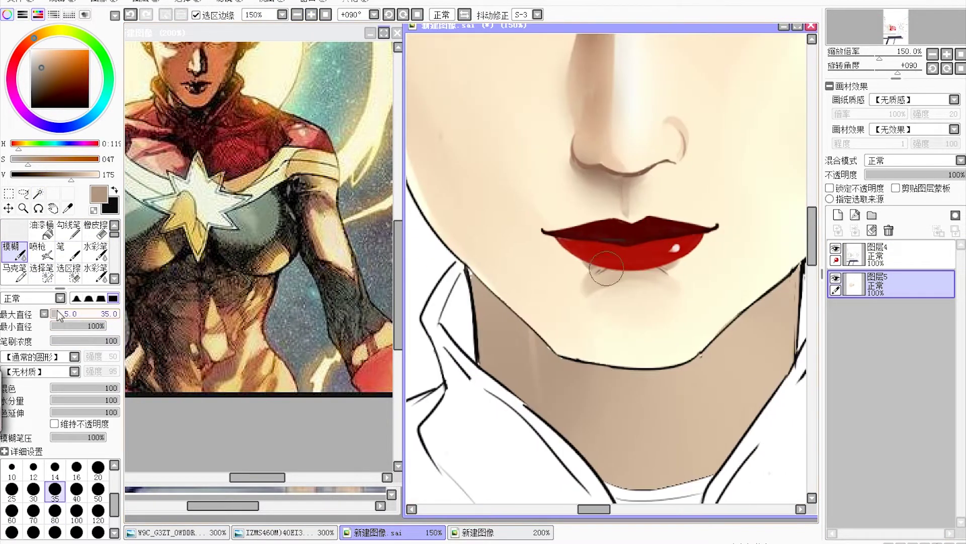
Step: Redraw the jawline in black on layer 图层4 with a size 1 pen and erase its rough edges
click(891, 254)
click(69, 250)
click(46, 116)
drag(525, 440, 553, 201)
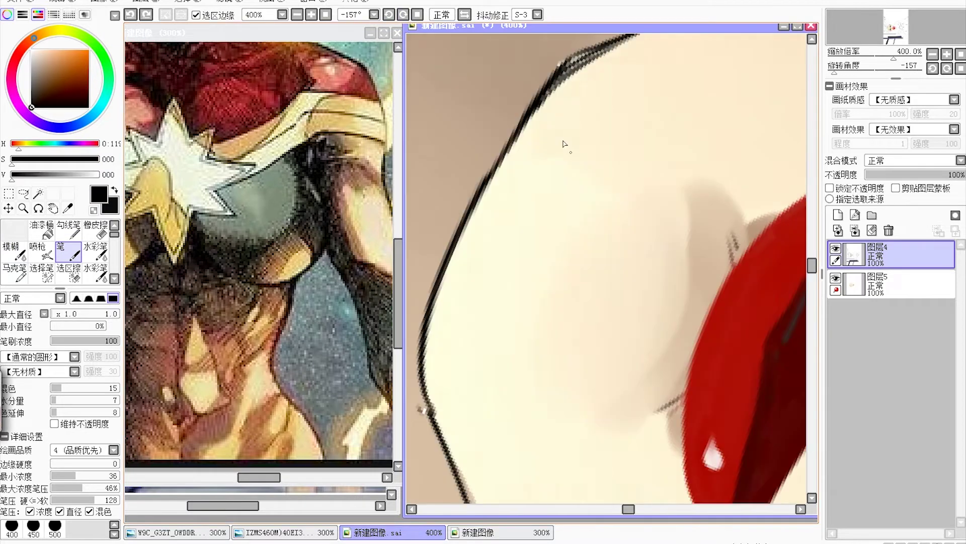
key(e)
mouse_move(637, 129)
mouse_down()
mouse_move(541, 260)
mouse_move(722, 295)
mouse_move(548, 302)
mouse_up()
Step: Lasso sections on both sides of the jawline on layer 图层4 and reshape them with transforms
key(l)
click(878, 254)
key(ctrl+t)
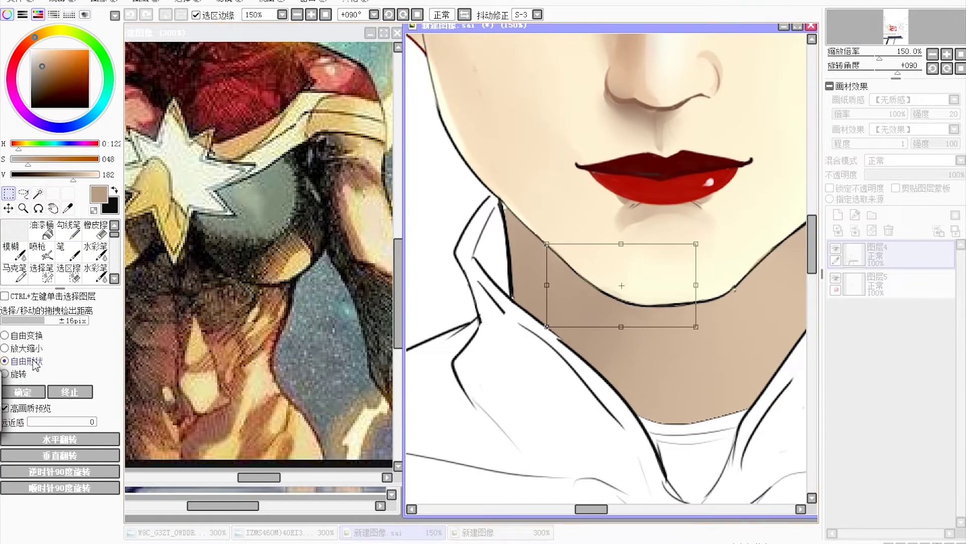
scroll(543, 326, down, 1)
key(Return)
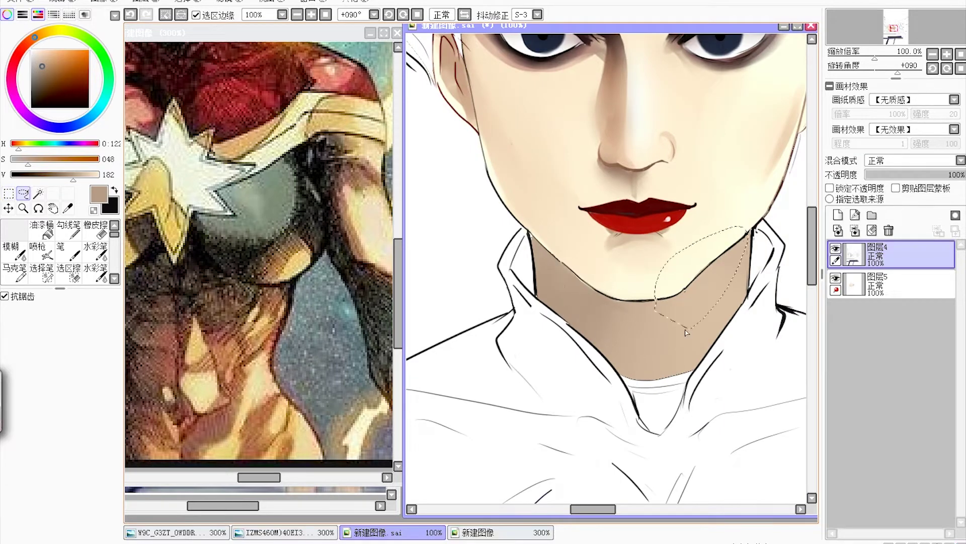
key(ctrl+t)
key(Return)
Step: Touch up the skin and neck shade along the reshaped jawline on layer 图层5 with a size 4 pen
click(891, 284)
key(n)
scroll(577, 202, up, 2)
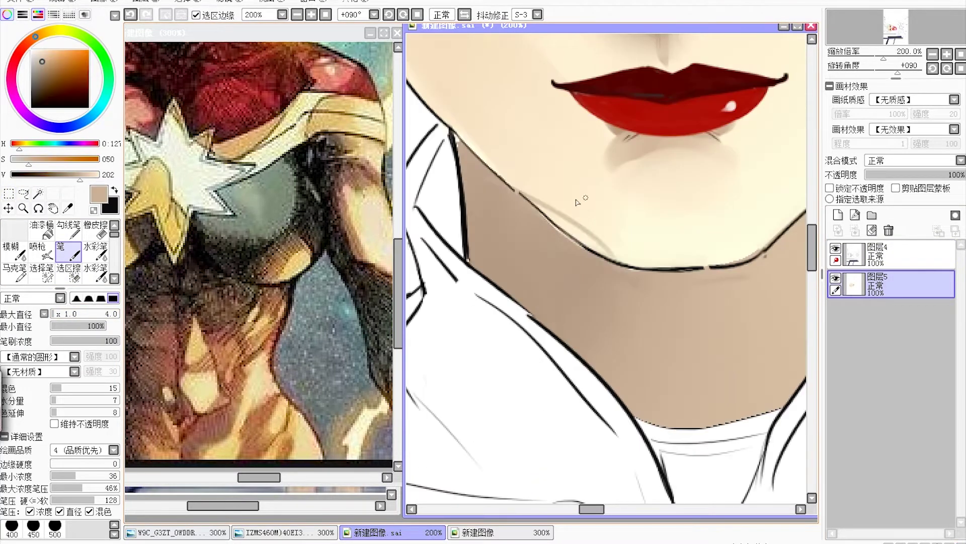
scroll(718, 198, down, 3)
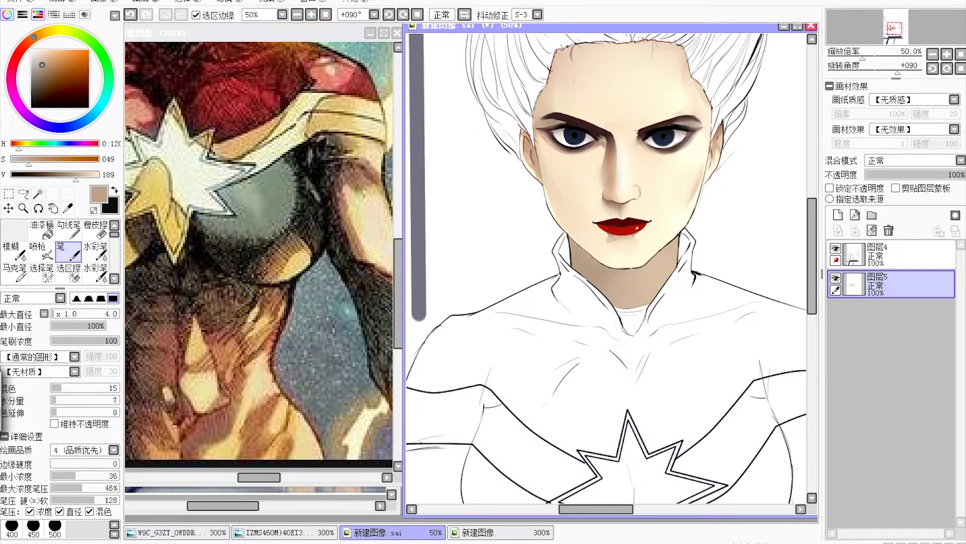
click(298, 14)
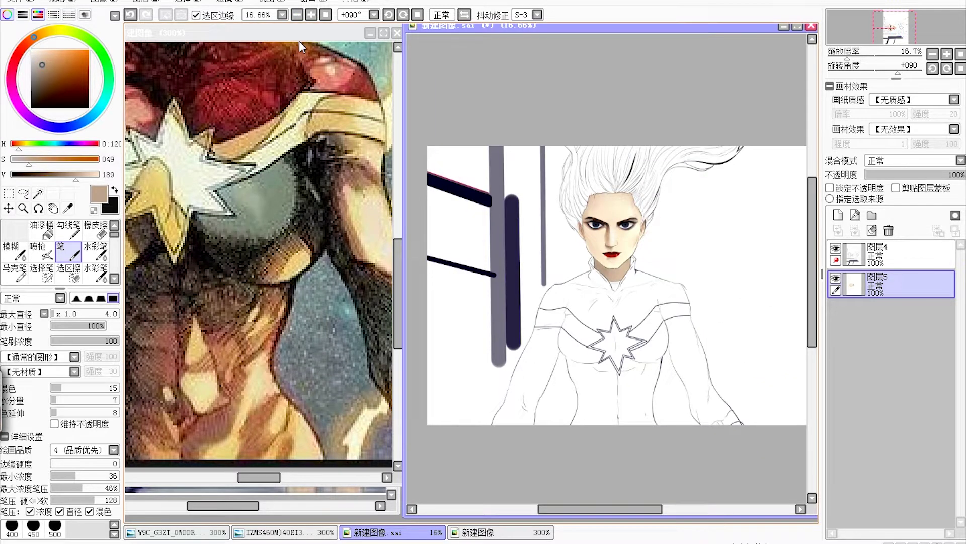
click(297, 14)
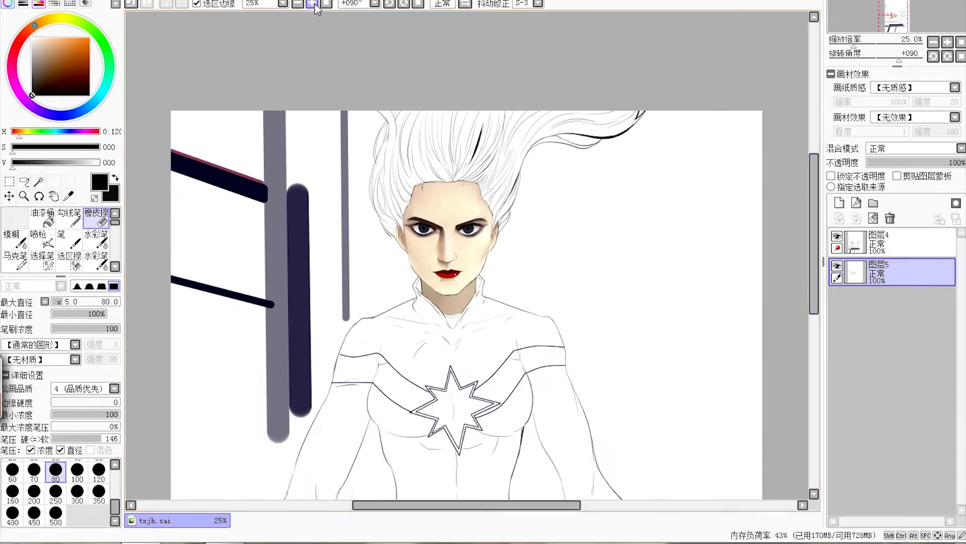
Step: Erase stray hair lines above the forehead and beside the face on layer 图层4 with a size 35 eraser
scroll(123, 201, up, 3)
ctrl+shift+click(655, 212)
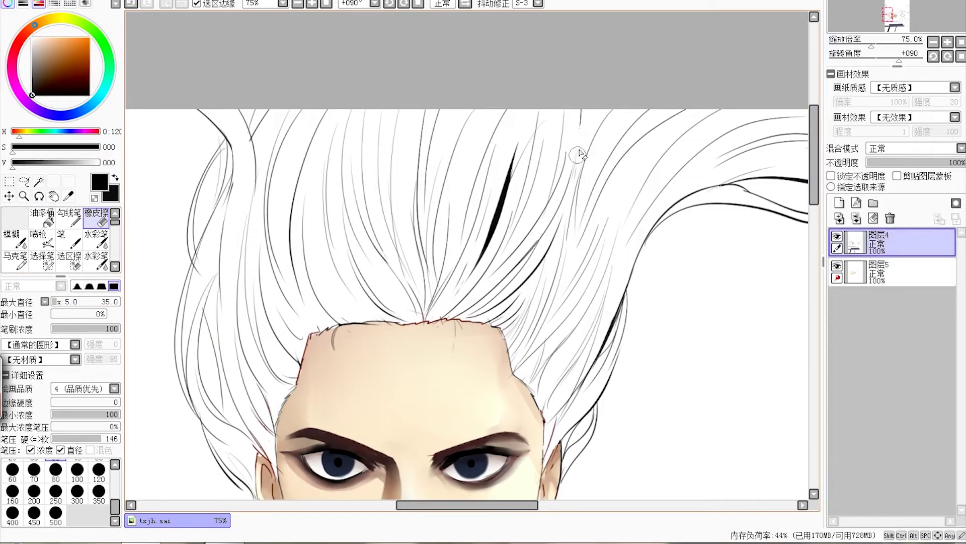
drag(814, 202, 814, 216)
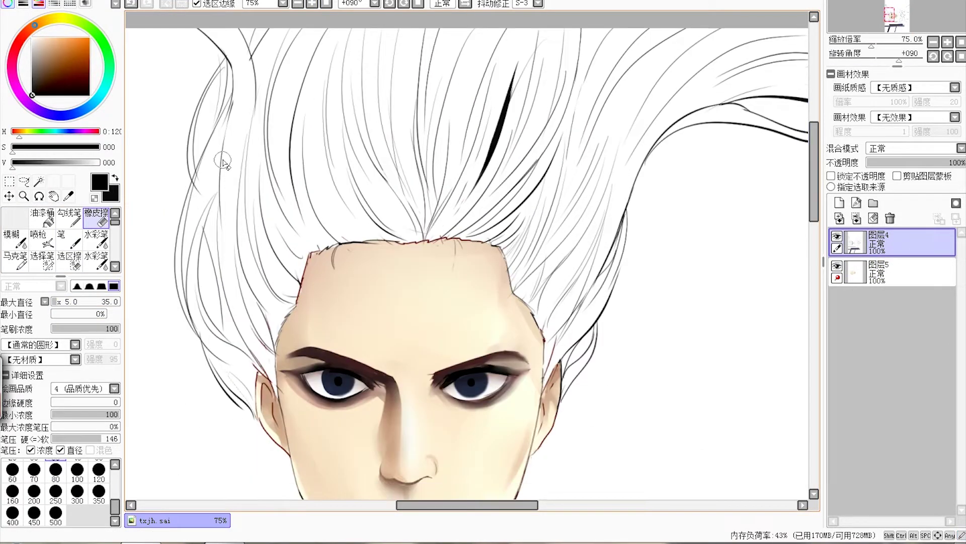
scroll(280, 97, down, 3)
scroll(360, 291, up, 4)
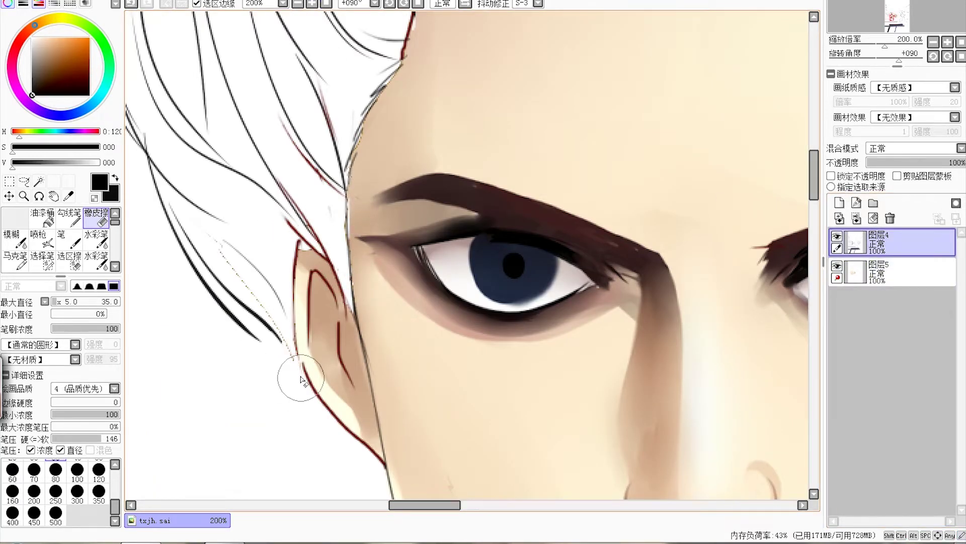
Step: Draw a black line along the ear's outer edge on layer 图层4 with a size 4 pen
key(n)
drag(282, 337, 312, 392)
scroll(498, 221, down, 1)
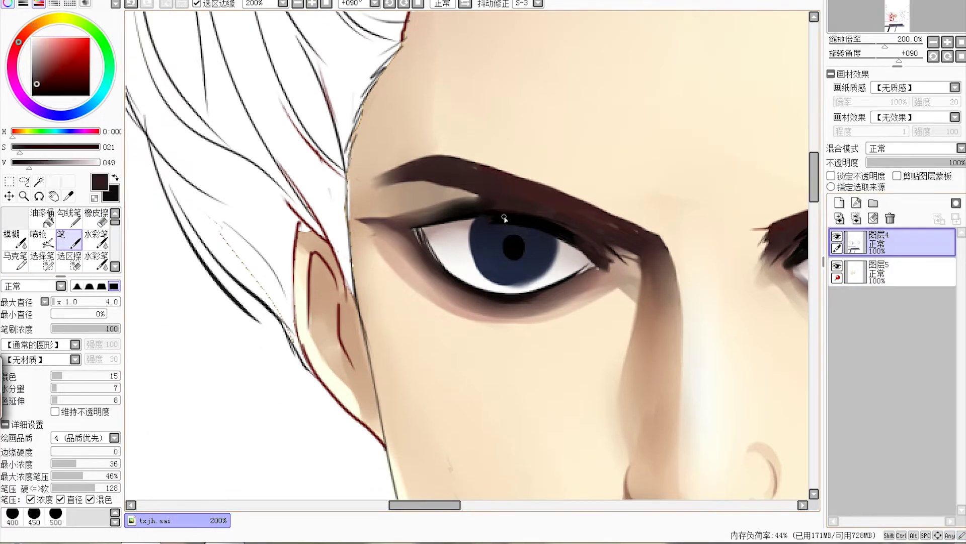
Step: Sample dark tones from the eye and refine the upper eyeliner and eyebrow hairs with a size 4 pen
alt+click(475, 220)
alt+click(591, 268)
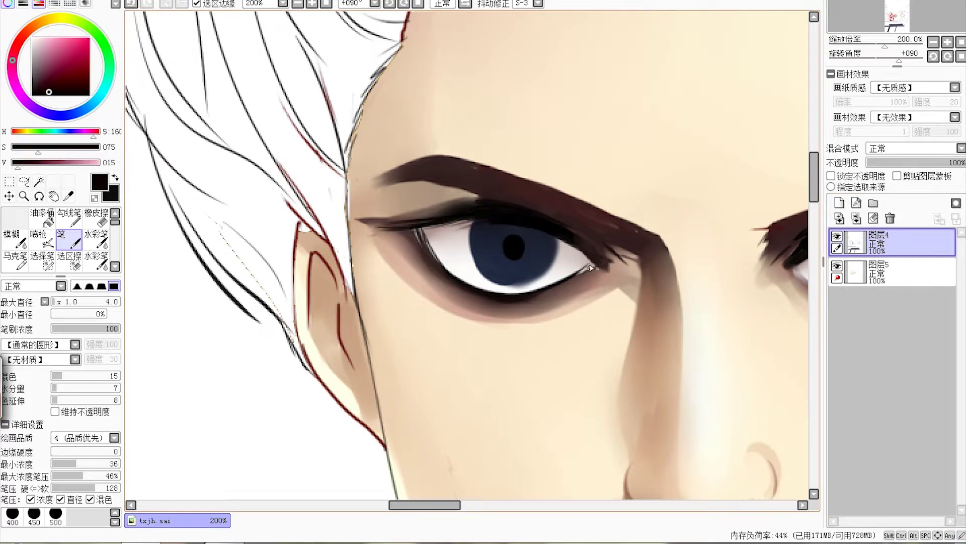
key(b)
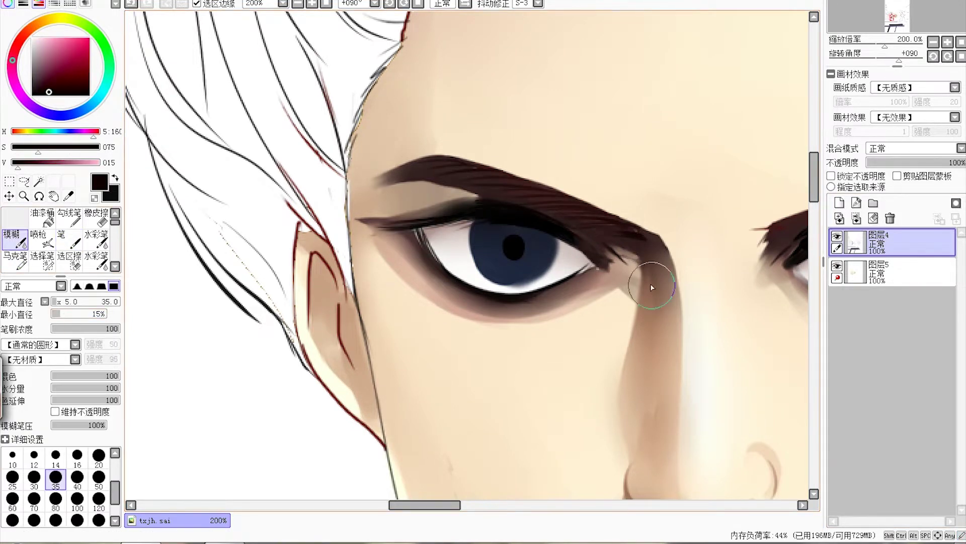
Step: Lock the transparency of layer 图层4 and darken the other eye's upper lash line with a size 4 pen
key(h)
key(n)
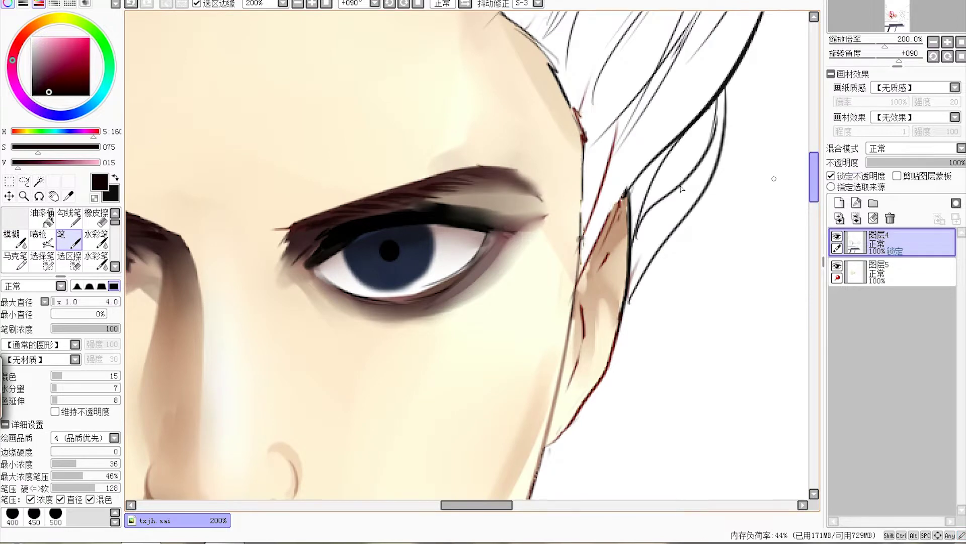
click(831, 175)
drag(493, 209, 363, 227)
scroll(368, 239, down, 6)
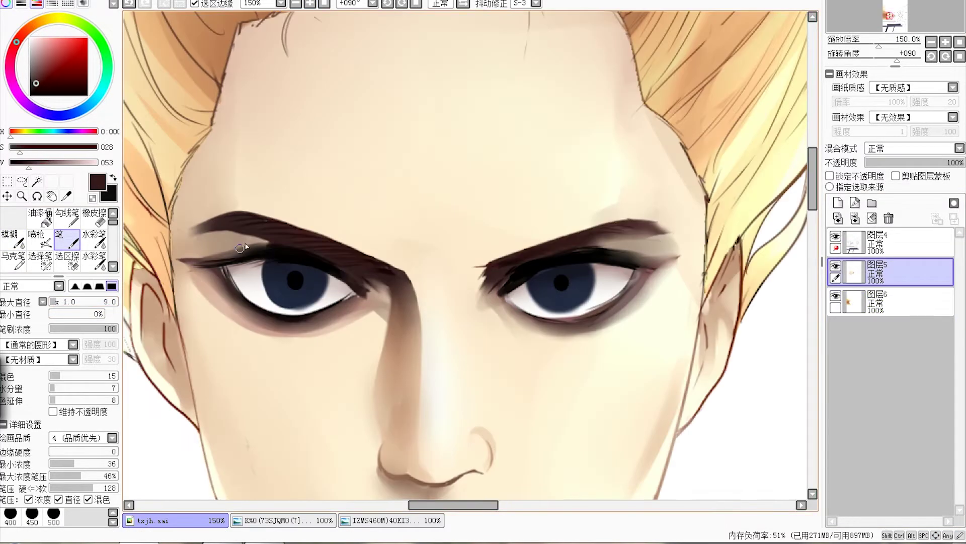
key(e)
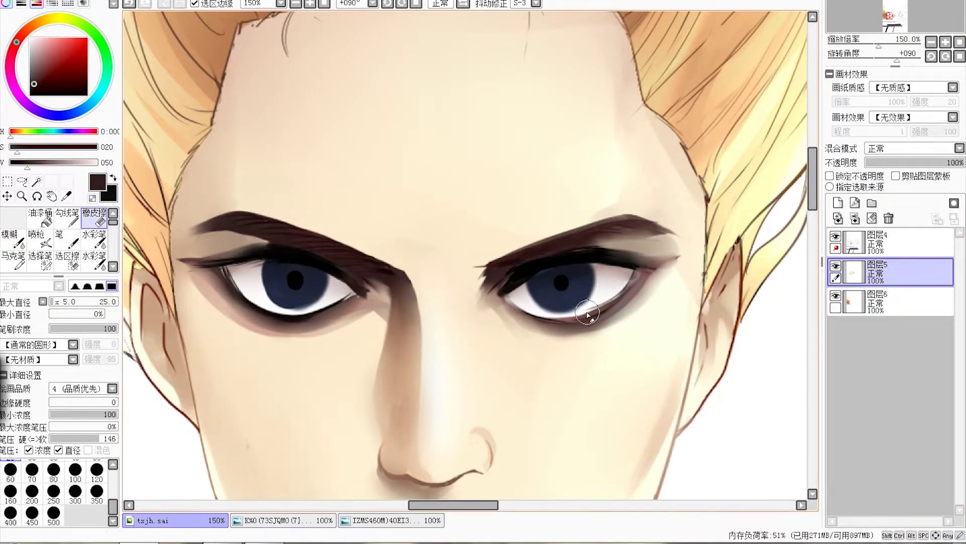
Step: Select the costume's collar, shoulders and upper chest on layer 图层4 with the Magic Wand
click(878, 249)
key(ctrl+plus)
key(ctrl+plus)
click(296, 4)
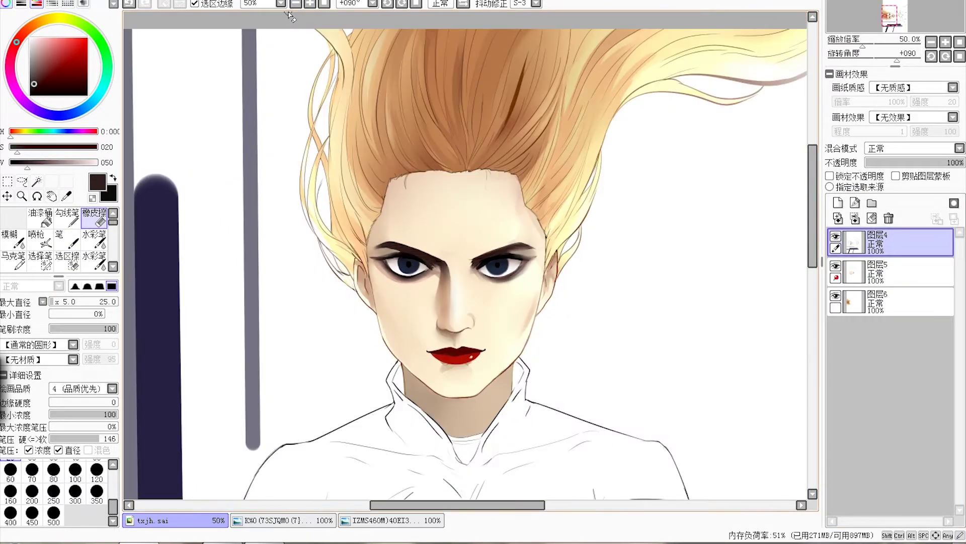
click(296, 4)
click(36, 181)
click(544, 362)
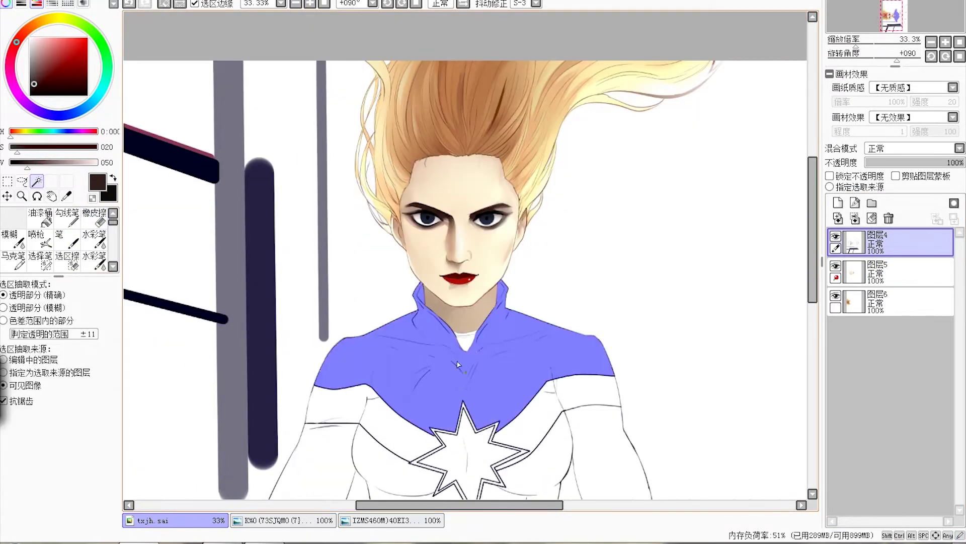
Step: Fill the selected costume area with red on layer 图层6 using a large pen and paint its lighter chest areas
click(891, 301)
key(n)
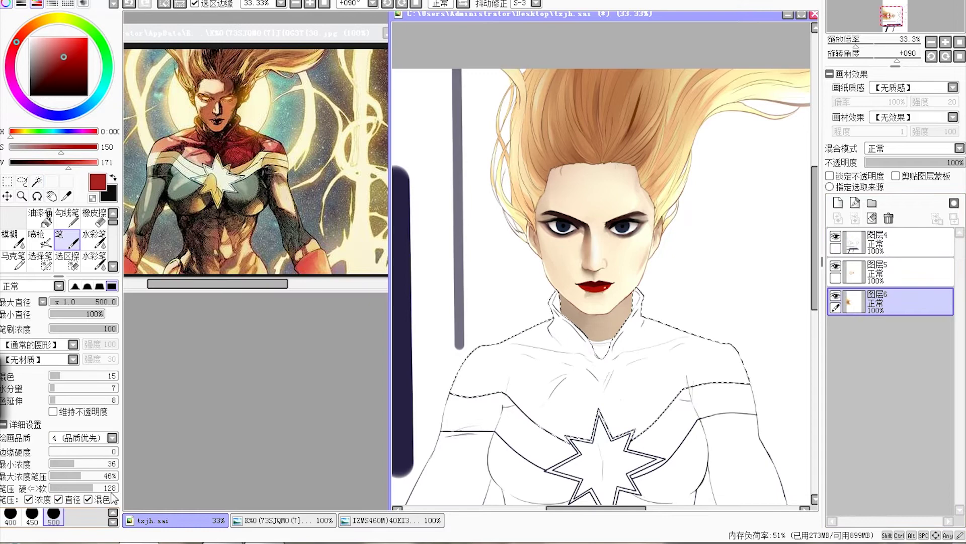
mouse_move(503, 327)
mouse_down()
mouse_move(679, 392)
mouse_move(524, 388)
mouse_move(612, 523)
mouse_up()
key(bracketleft)
key(bracketleft)
key(bracketleft)
mouse_move(689, 402)
mouse_down()
mouse_move(513, 433)
mouse_move(557, 328)
mouse_up()
Step: Sample a dark red for the collar and centre-chest shadow and blend the shading with a size 325 blur brush
alt+click(629, 363)
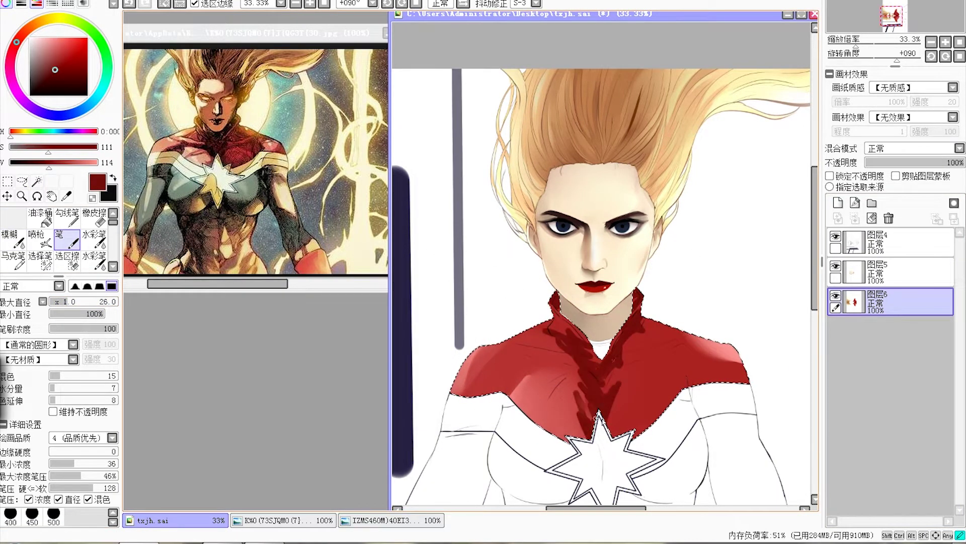
key(b)
mouse_move(705, 383)
mouse_down()
mouse_move(564, 388)
mouse_move(622, 403)
mouse_up()
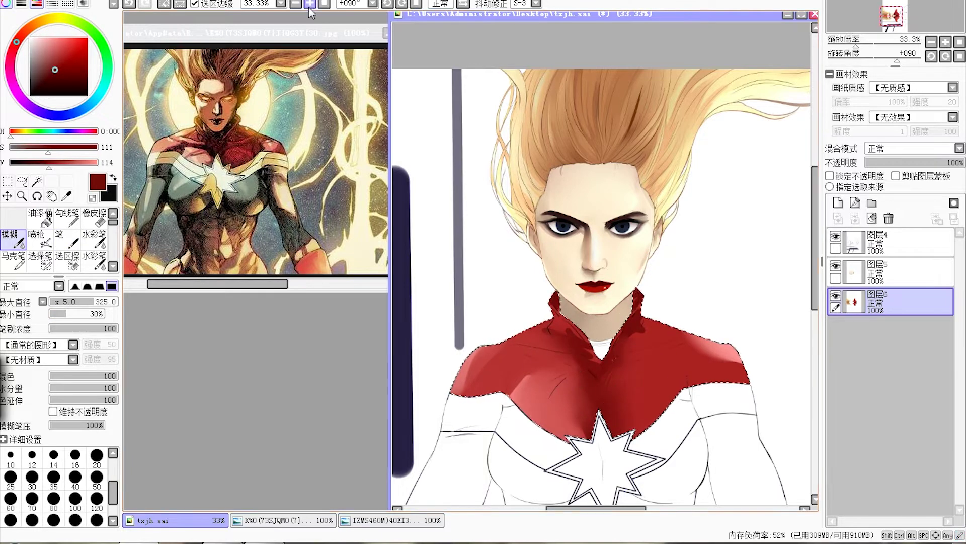
Step: Paint dark red fabric folds across the chest, shoulders and collar on layer 图层6 with a size 26 pen
key(n)
scroll(576, 366, up, 3)
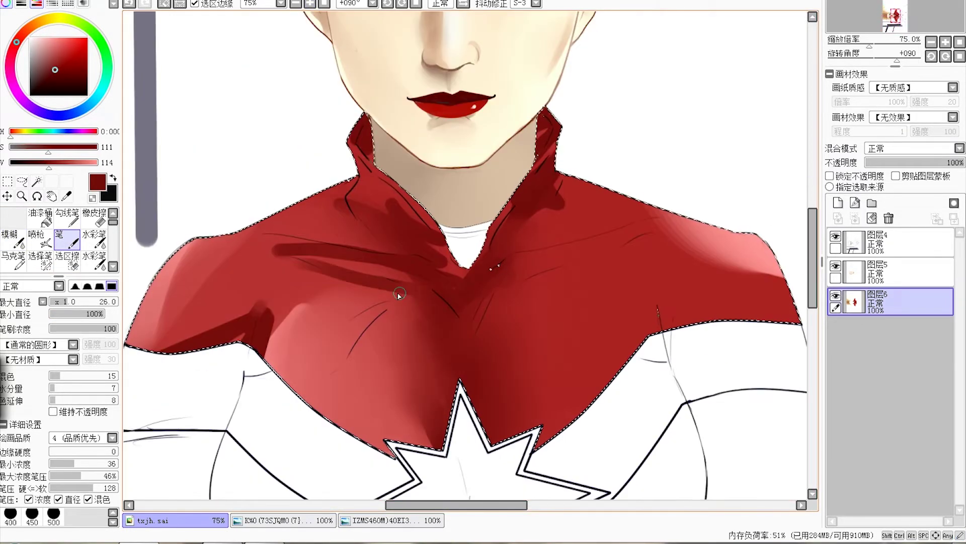
drag(554, 272, 649, 236)
mouse_move(529, 303)
mouse_down()
mouse_move(333, 277)
mouse_move(382, 257)
mouse_up()
drag(423, 161, 211, 236)
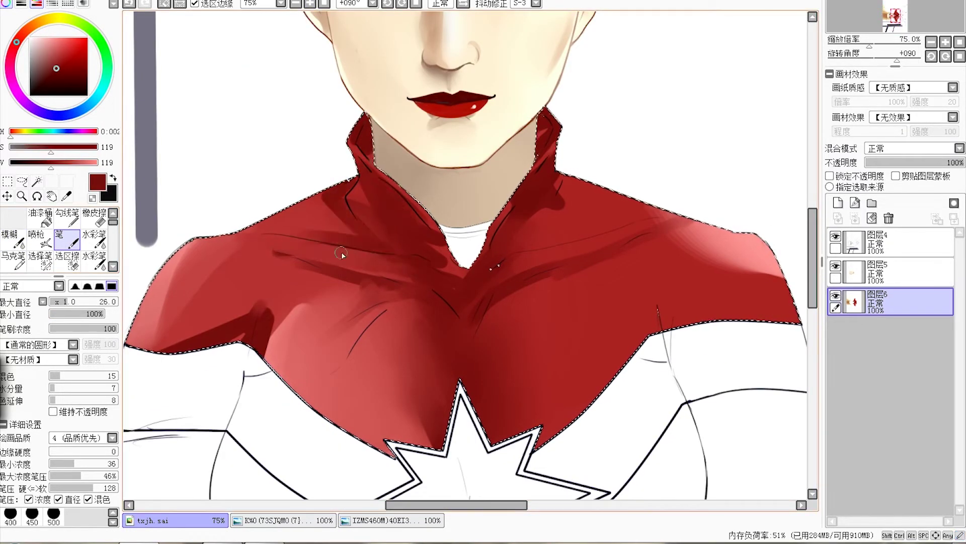
drag(634, 181, 554, 241)
Step: Blend the chest and shoulder folds with the blur brush at size 100 and 0% minimum diameter
key(b)
mouse_move(282, 302)
mouse_down()
mouse_move(226, 324)
mouse_move(255, 280)
mouse_move(242, 226)
mouse_up()
drag(101, 314, 49, 314)
click(75, 503)
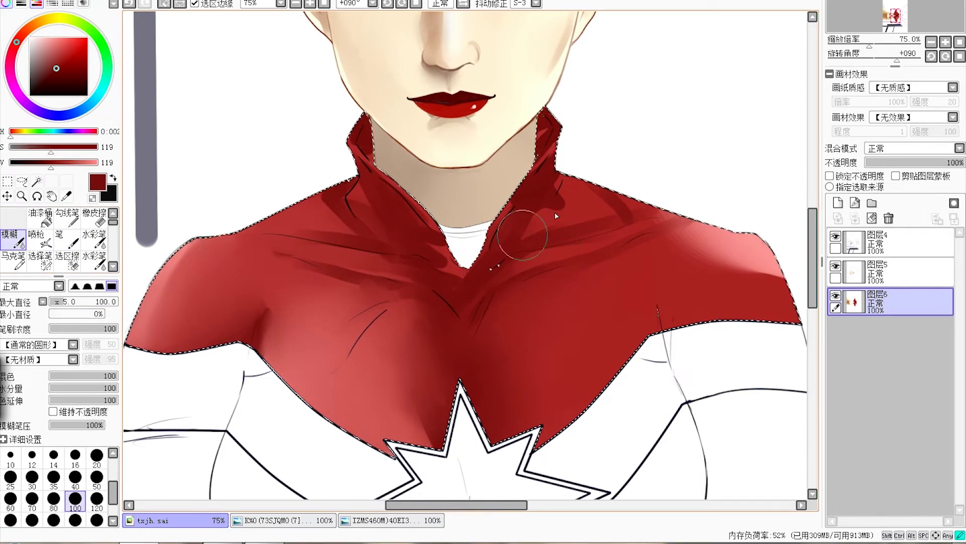
Step: Paint lighter red edges along the collar on layer 图层6 with a size 11 pen and soften the shading around it
alt+click(421, 265)
click(31, 241)
key(ctrl+plus)
key(ctrl+plus)
scroll(679, 112, up, 3)
key(n)
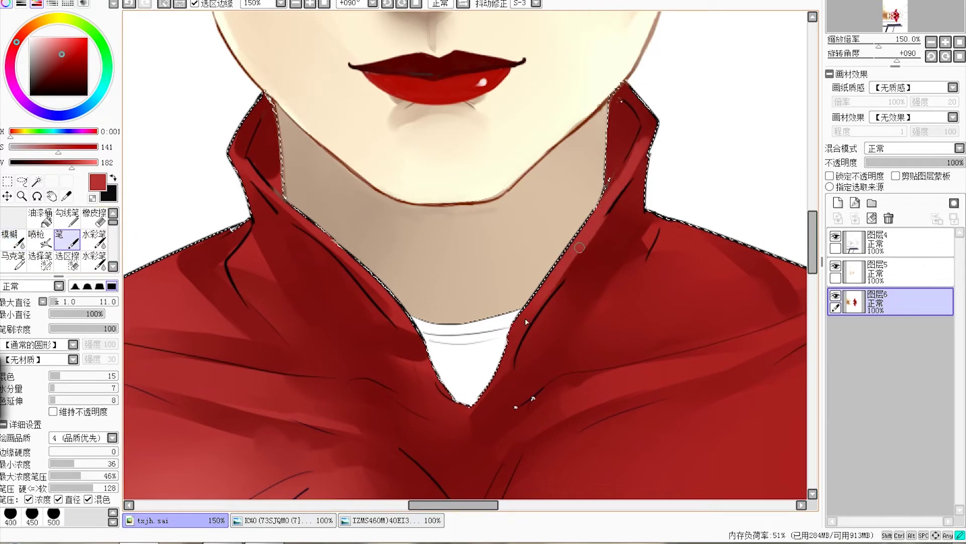
alt+click(354, 269)
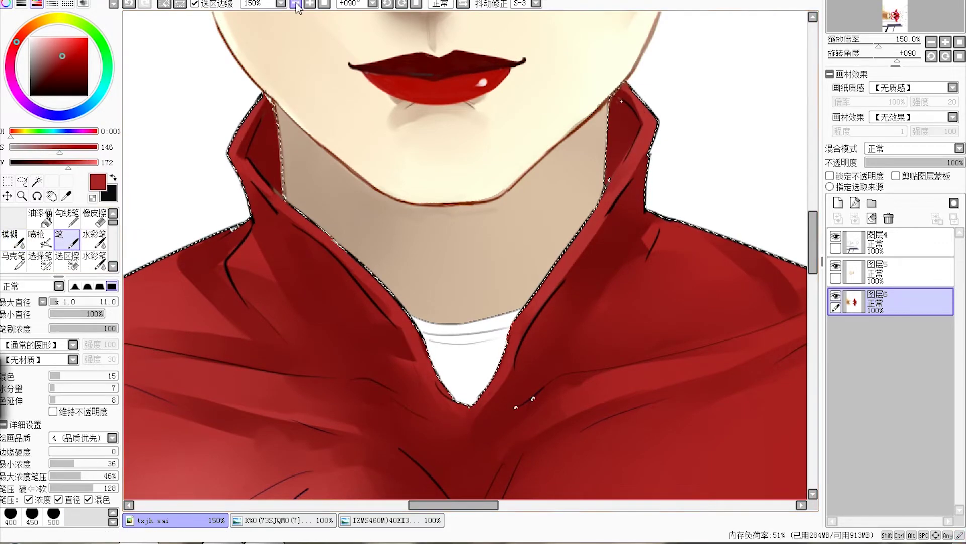
key(ctrl+minus)
key(ctrl+minus)
click(14, 244)
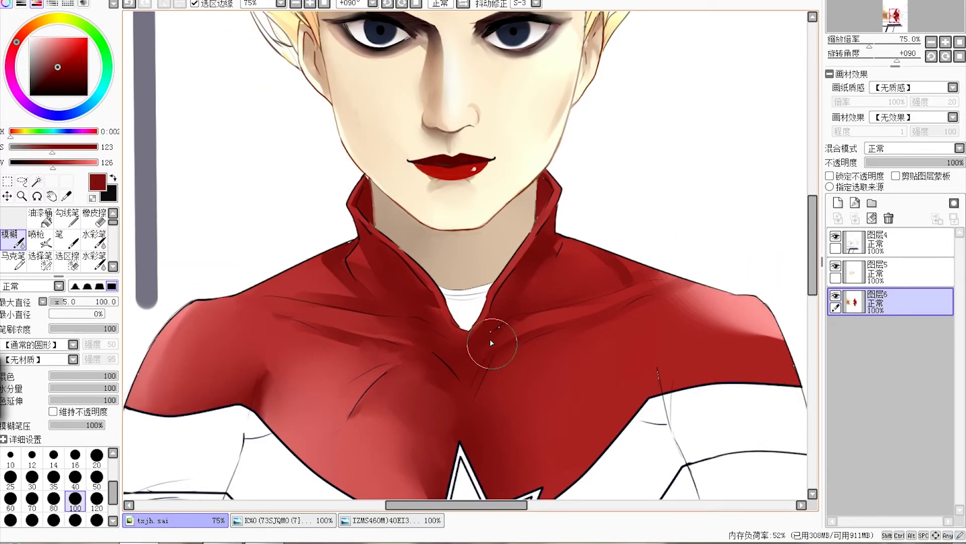
Step: Deselect the costume area and fill the undershirt inside the collar opening with dark brown
click(34, 81)
click(41, 217)
key(ctrl+d)
click(466, 307)
Step: Touch up the colour along the collar's inner edges on layer 图层6 with a size 4 pen
key(ctrl+plus)
key(ctrl+plus)
key(ctrl+plus)
key(n)
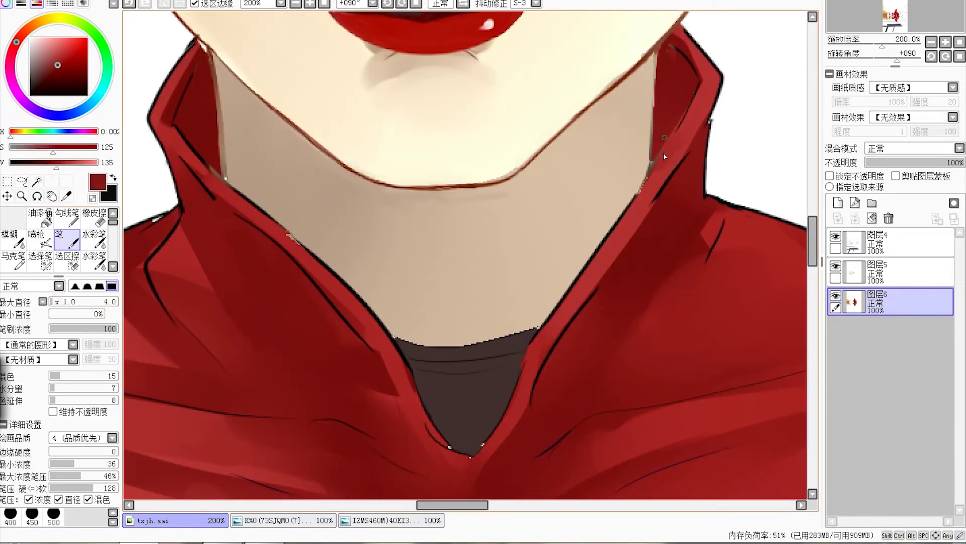
key(ctrl+minus)
key(ctrl+minus)
key(ctrl+minus)
key(ctrl+minus)
key(ctrl+minus)
key(ctrl+minus)
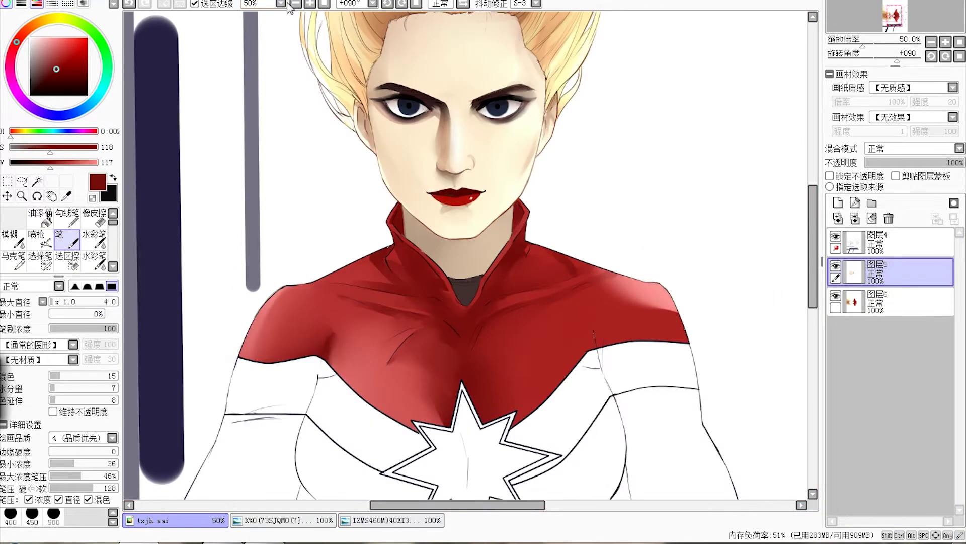
Step: Erase the dark background bars beside the figure on layer 图层4 with a size 450 eraser
key(e)
click(891, 241)
mouse_move(359, 70)
mouse_down()
mouse_move(302, 248)
mouse_move(210, 134)
mouse_up()
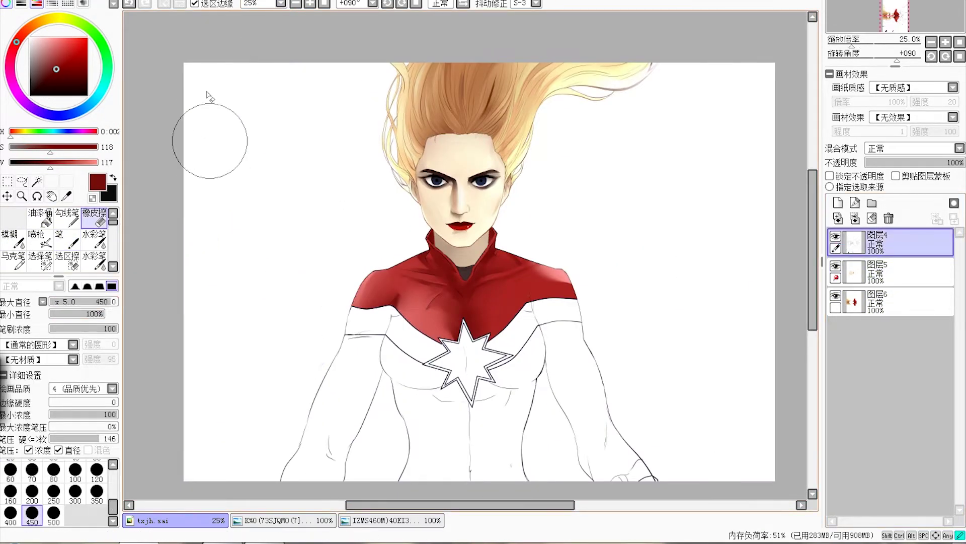
Step: Lock the transparency of layer 图层6, paint light pink highlights along the shoulder with a size 20 pen and blend them
key(n)
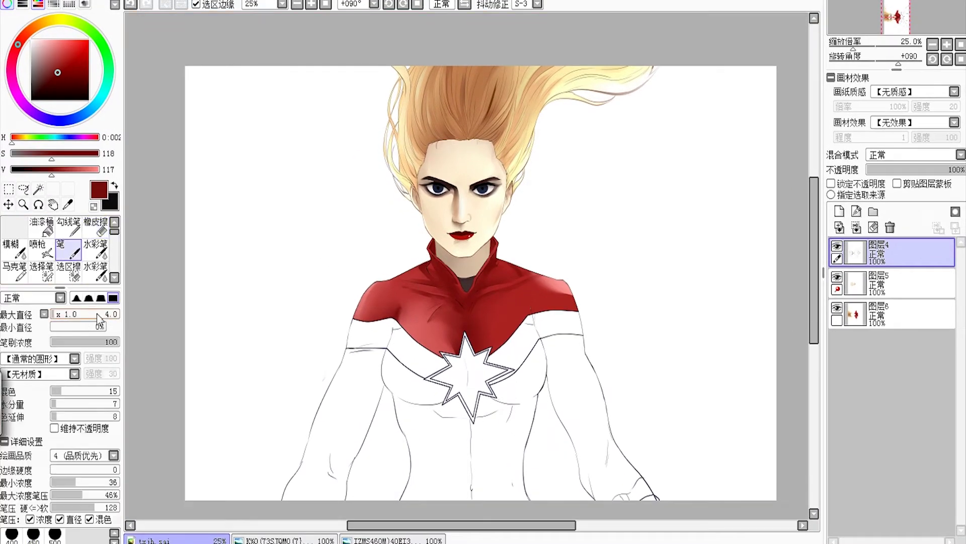
key(ctrl+plus)
key(ctrl+plus)
key(l)
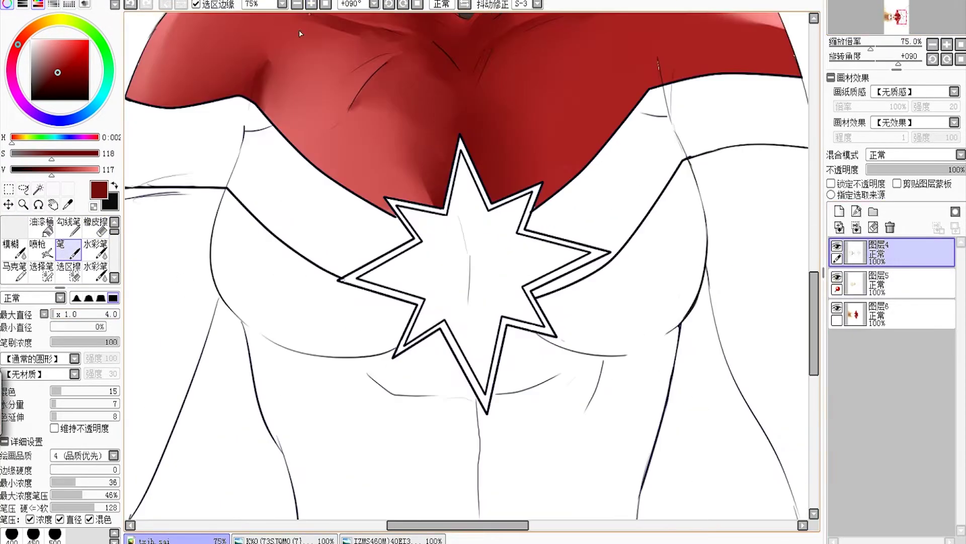
drag(434, 346, 506, 382)
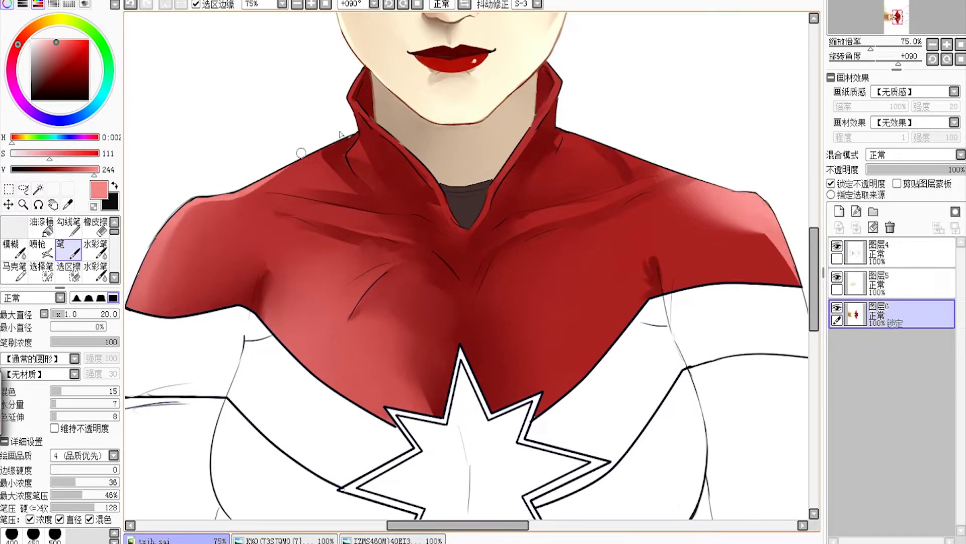
key(b)
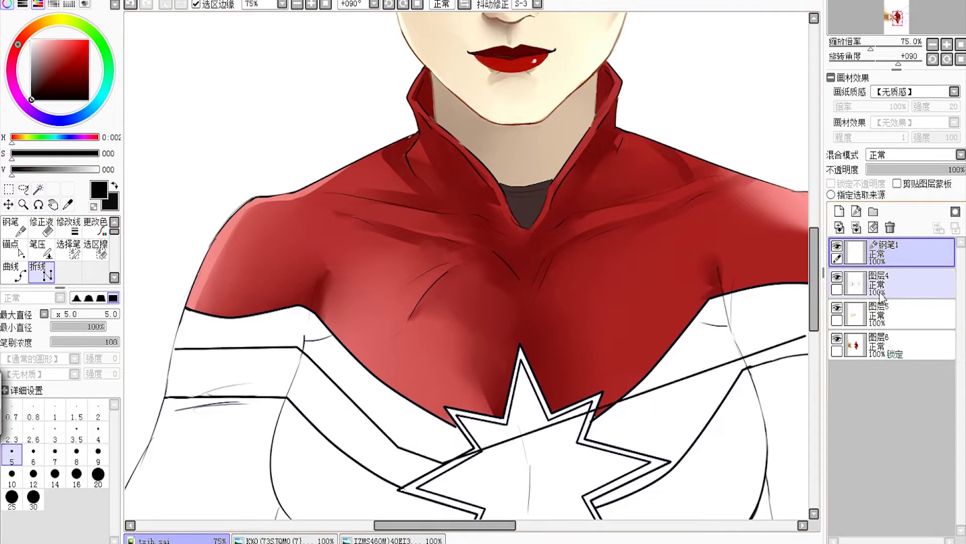
Step: Draw stripe lines across the sleeves and chest up to the star on a new linework layer with width 5 lines
scroll(500, 432, left, 4)
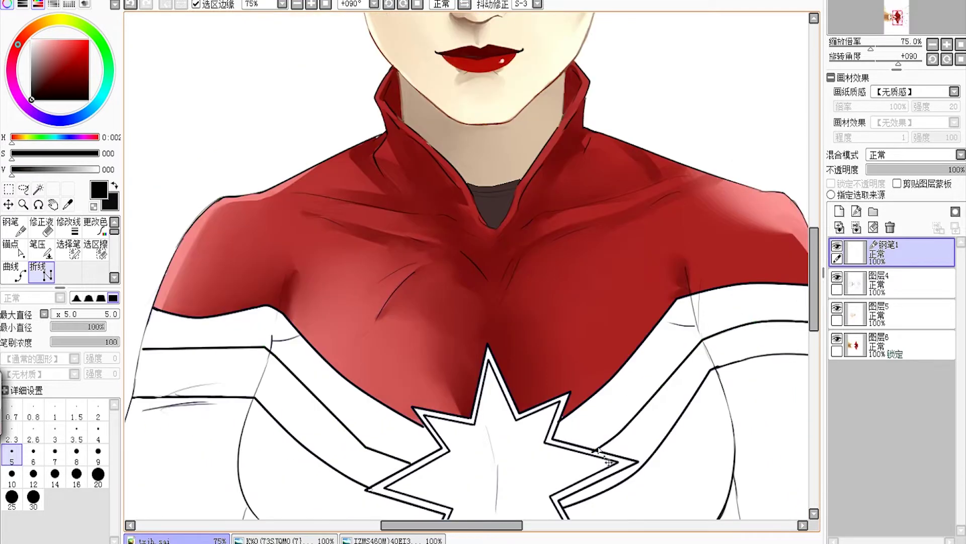
scroll(261, 361, down, 3)
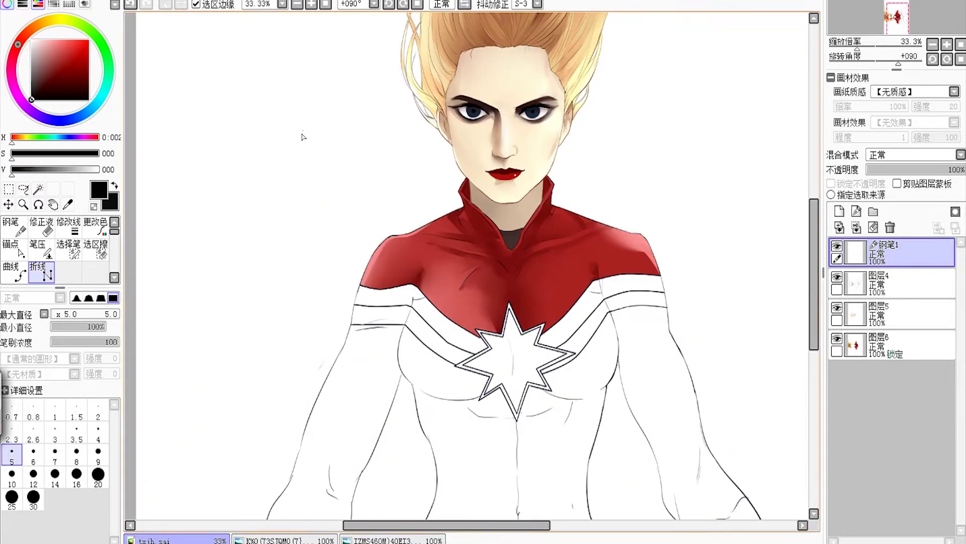
Step: Select the sleeve and chest stripes and the star emblem with the Magic Wand
click(37, 188)
click(629, 290)
click(514, 362)
click(382, 302)
Step: Unlock the transparency of layer 图层6 and fill the selected stripes and star with pale yellow using a size 500 pen
click(891, 344)
click(831, 183)
click(69, 247)
click(41, 55)
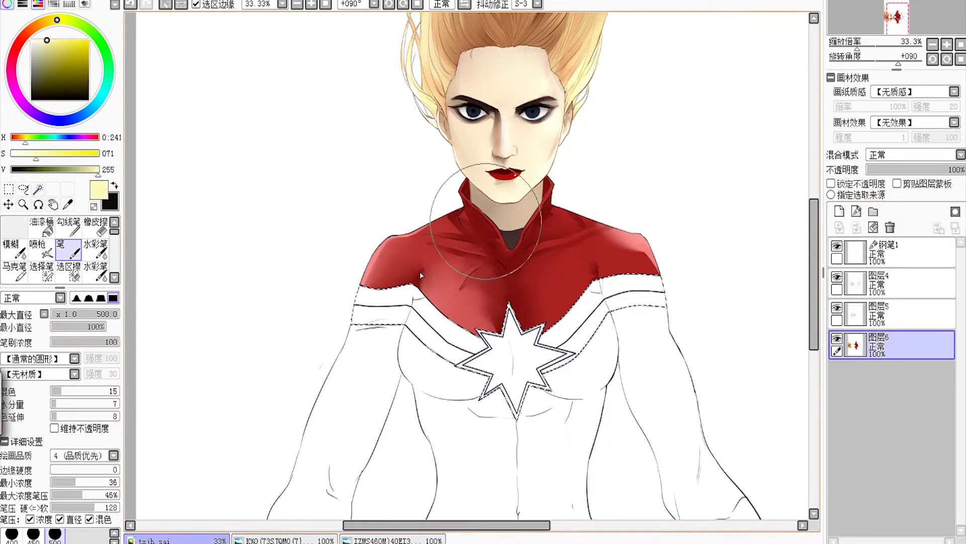
scroll(468, 266, up, 3)
Step: Shade the star and stripes with a greyish beige pen, blend with a size 100 blur brush, and deselect
drag(553, 358, 561, 463)
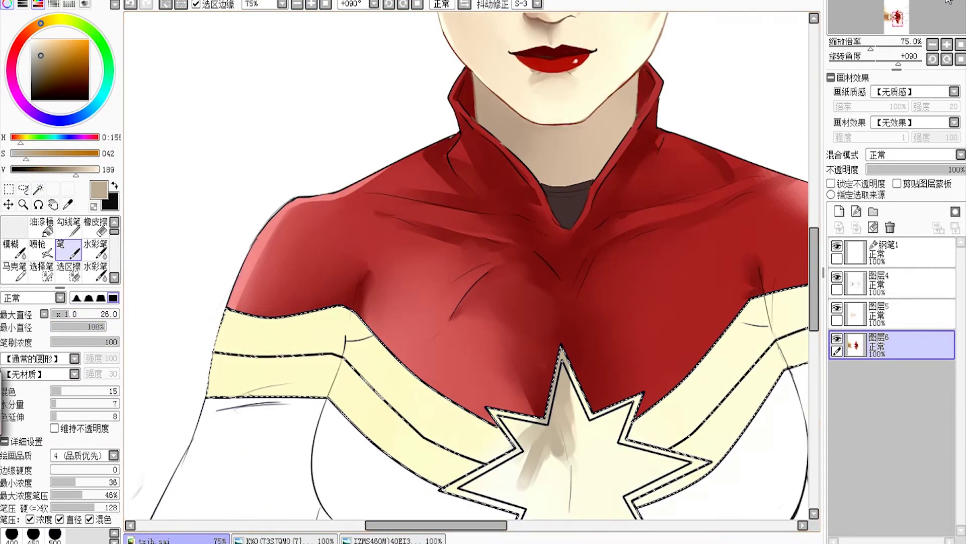
scroll(571, 282, down, 5)
mouse_move(498, 301)
mouse_down()
mouse_move(518, 268)
mouse_move(536, 436)
mouse_move(484, 288)
mouse_move(562, 286)
mouse_move(541, 321)
mouse_move(511, 267)
mouse_up()
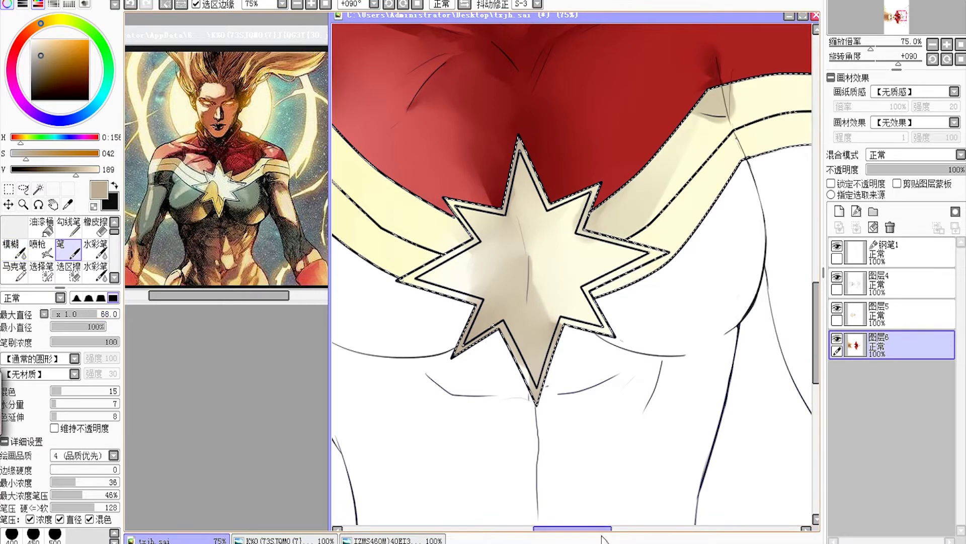
scroll(571, 272, down, 2)
click(10, 246)
key(ctrl+d)
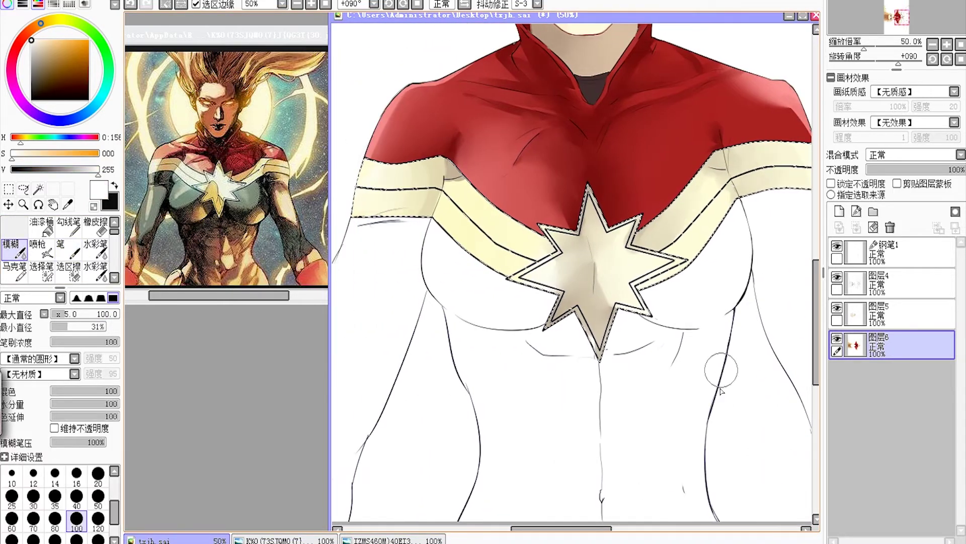
Step: Add black crease lines to the sleeve on layer 图层4 with a size 5 pen
click(891, 283)
key(n)
scroll(403, 213, down, 2)
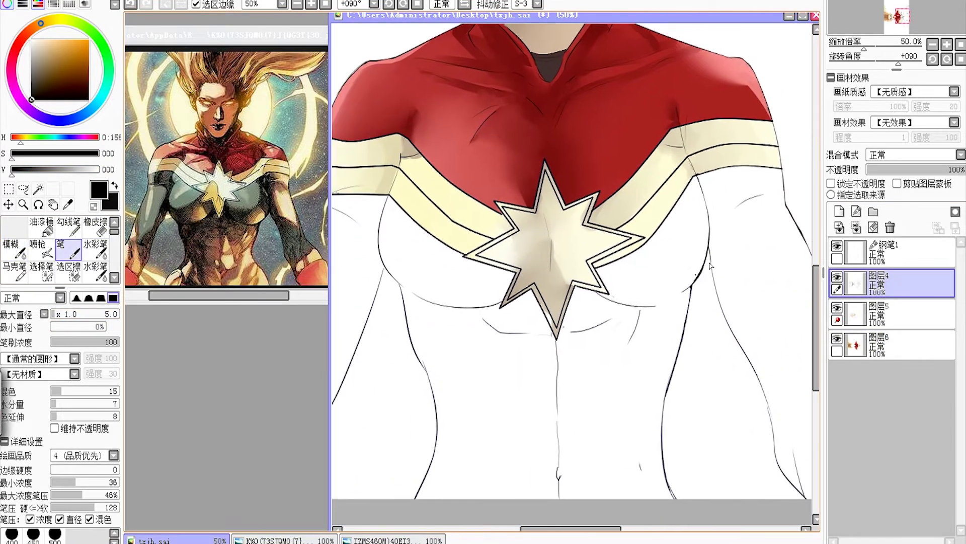
Step: Select the forearm outline on layer 图层4 and reshape it with a transform
key(w)
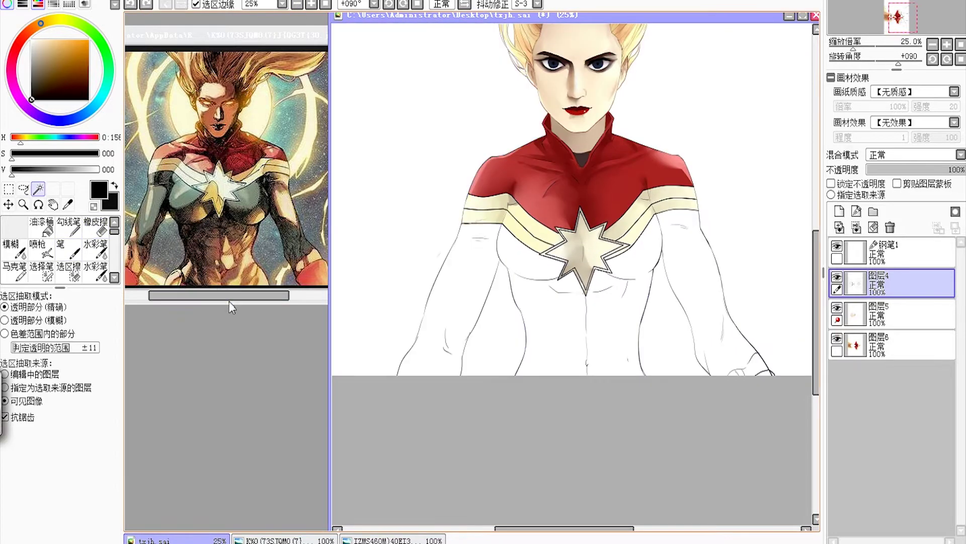
key(ctrl+t)
key(Return)
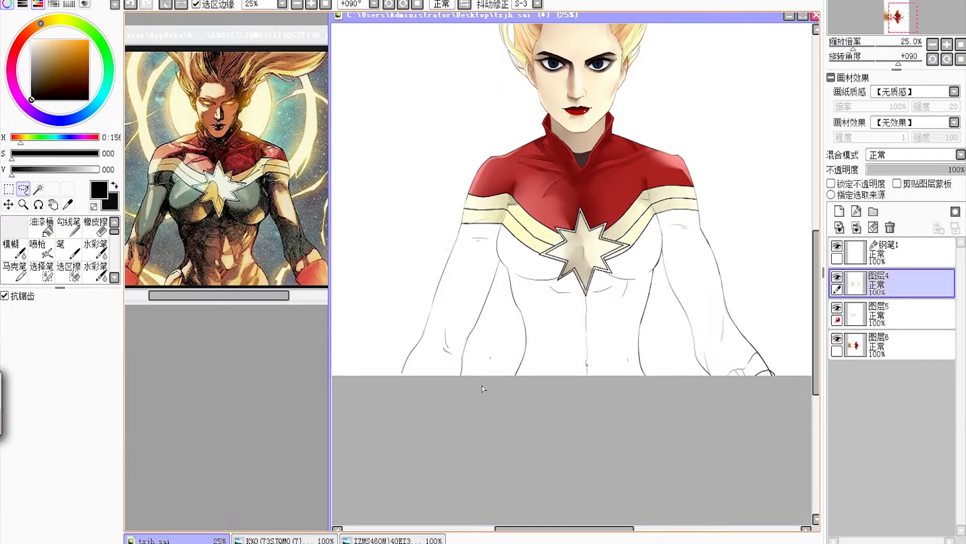
Step: Refine the arm and torso lines on layer 图层4 with a size 5 pen and a size 30 eraser
scroll(226, 166, up, 2)
click(297, 4)
click(311, 4)
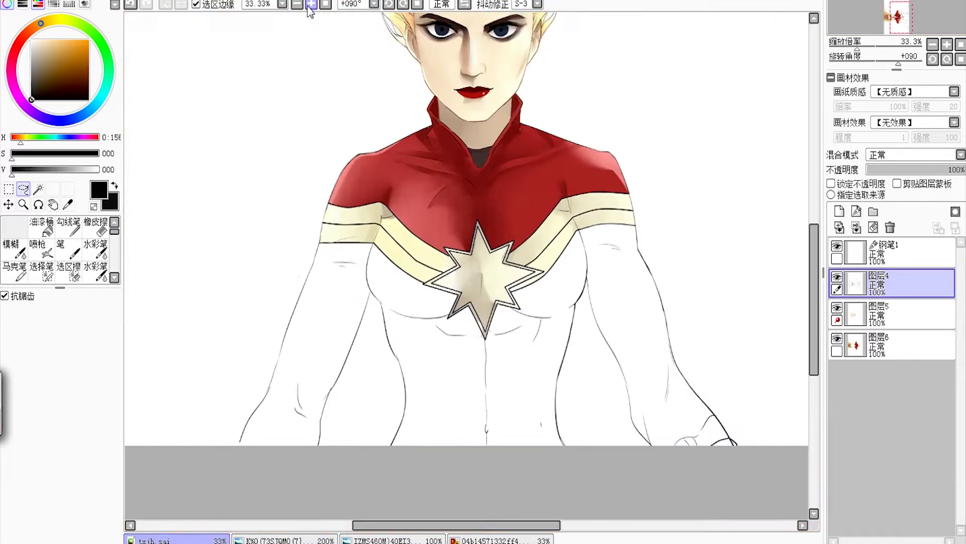
click(68, 249)
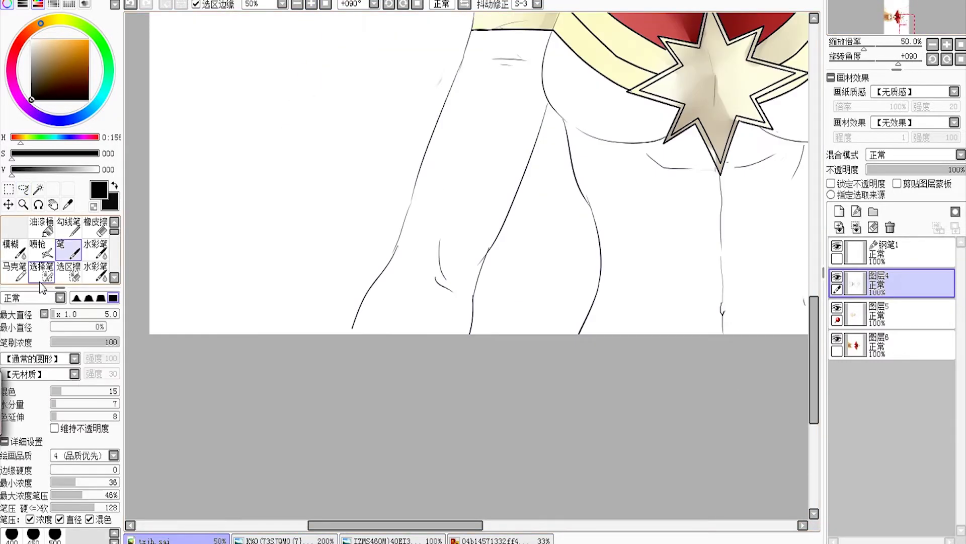
scroll(412, 198, up, 2)
key(e)
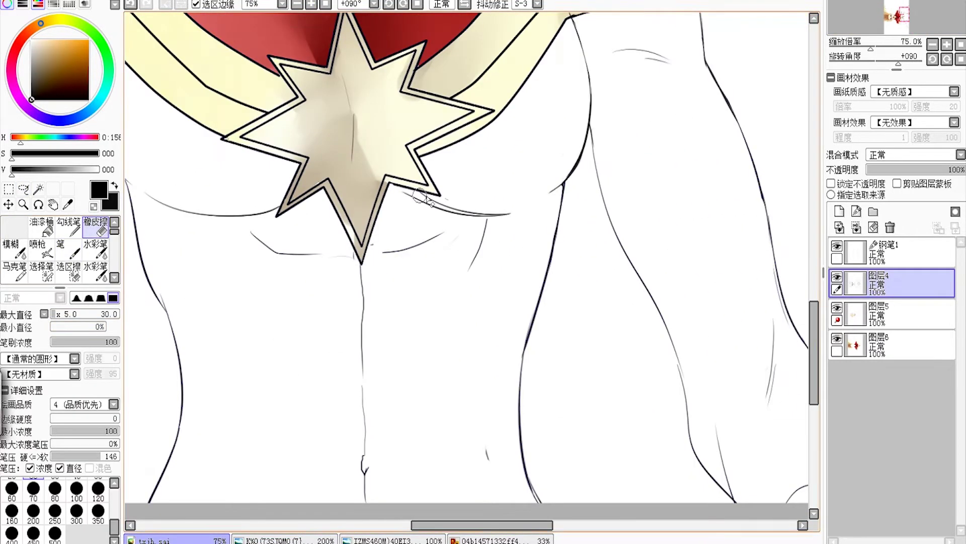
Step: Shade the red suit just above the star on the 正片叠底 layer 图层7 and blur the shading
click(891, 313)
scroll(509, 211, down, 3)
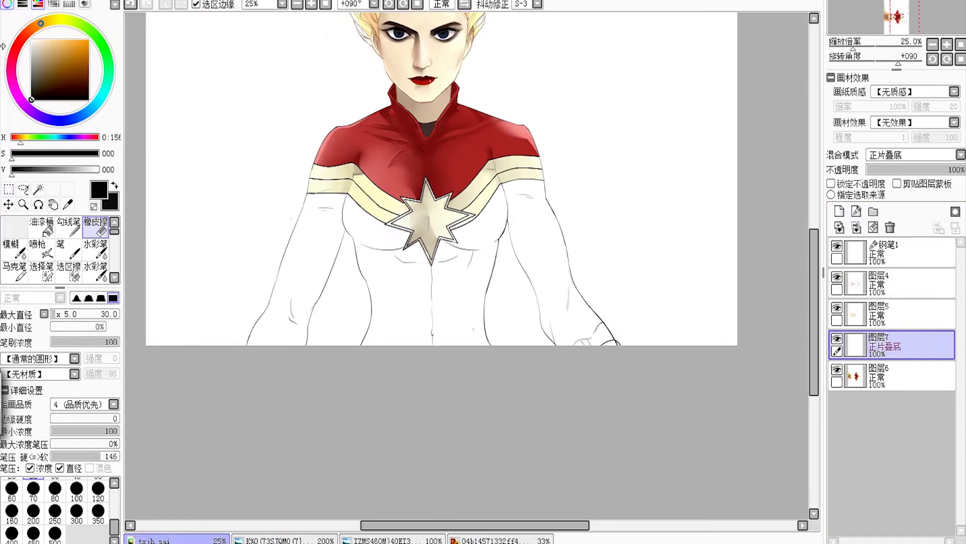
mouse_move(423, 151)
mouse_down()
mouse_move(425, 197)
mouse_move(416, 173)
mouse_up()
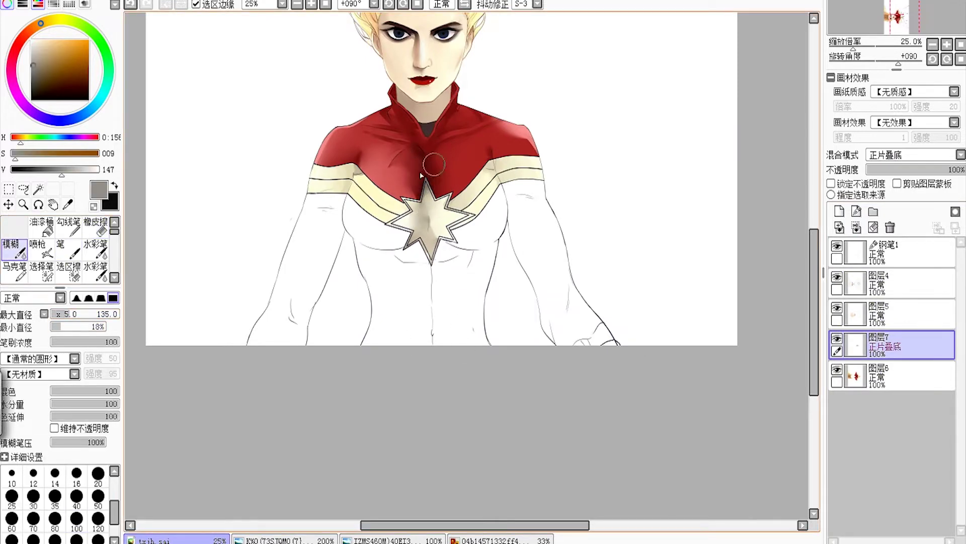
key(w)
Step: Ink the inner outline of the image's right forearm with the polyline tool on the linework layer 钢笔1 and adjust the line width
scroll(355, 181, up, 3)
scroll(531, 148, up, 3)
click(890, 251)
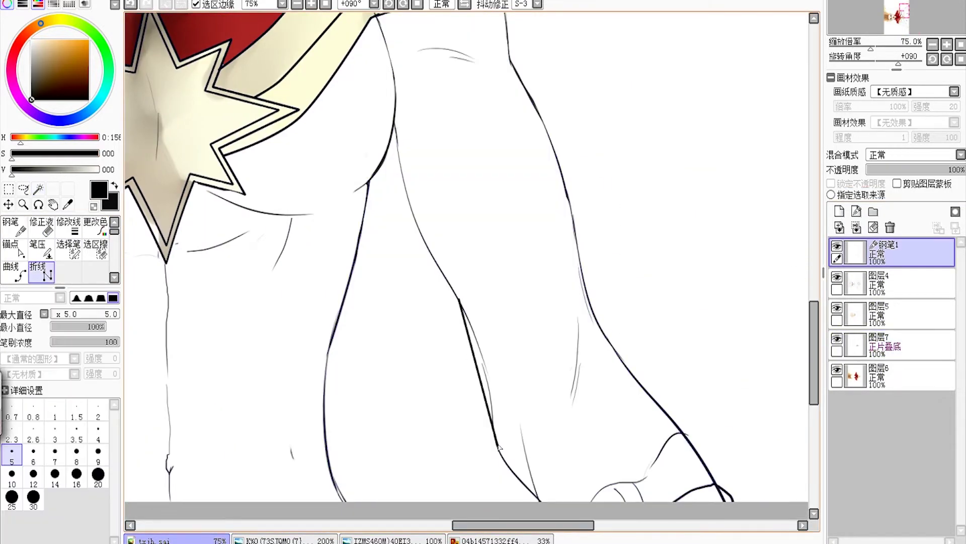
scroll(453, 262, up, 2)
click(490, 302)
scroll(459, 299, down, 3)
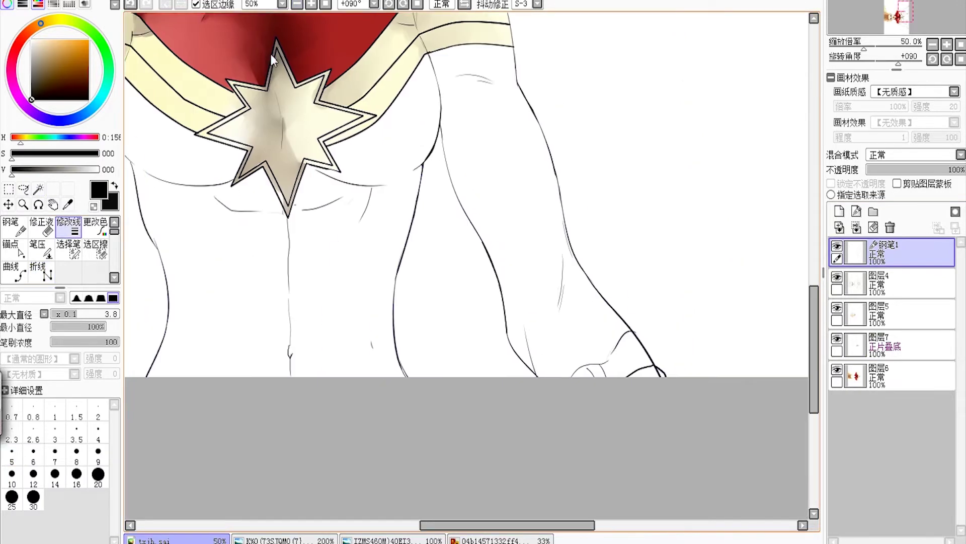
Step: Redraw the pen lines on 图层4 where the image's left arm and side meet the chest outline
click(888, 283)
scroll(352, 252, up, 4)
click(61, 250)
drag(348, 246, 333, 220)
drag(433, 335, 421, 312)
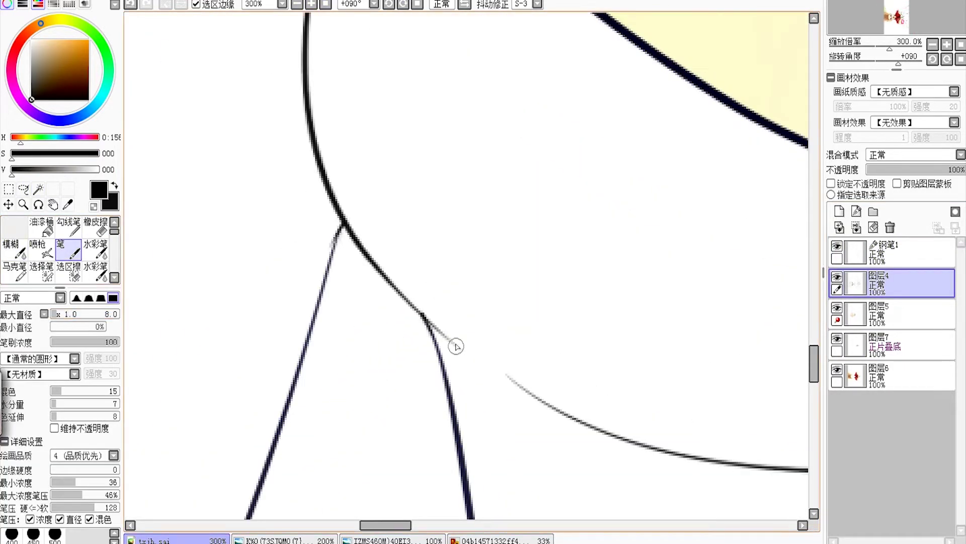
scroll(352, 281, down, 5)
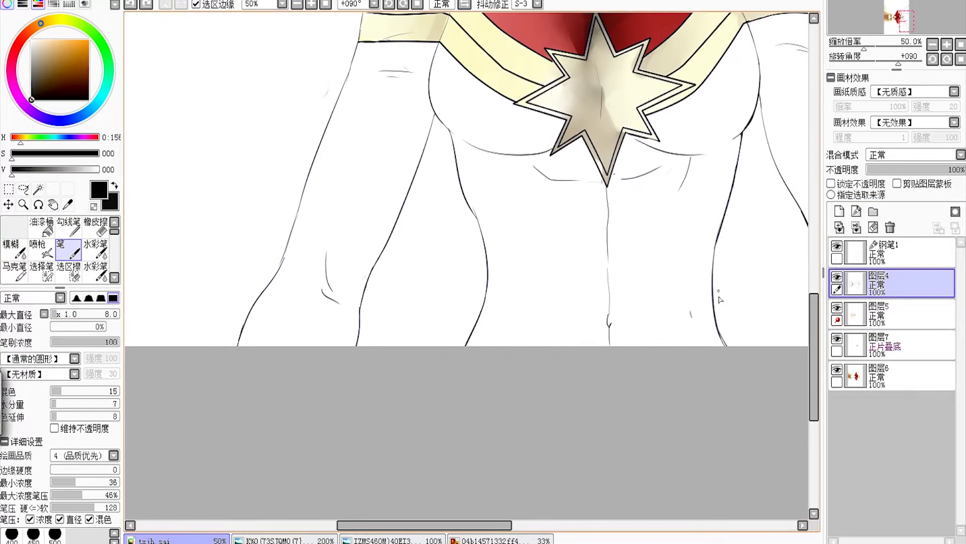
Step: Clean up the torso linework around the star and rework the waist contour on the image's left side
scroll(743, 136, up, 3)
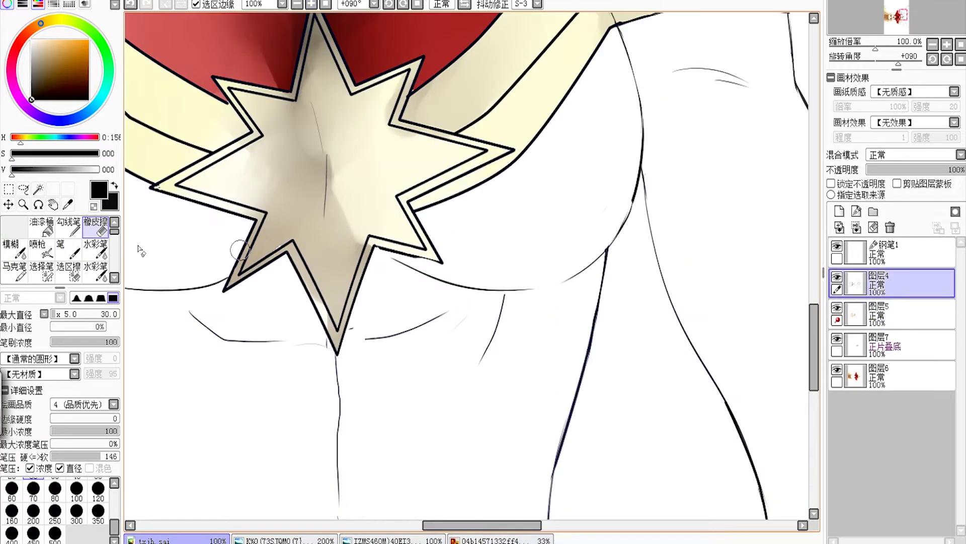
scroll(806, 331, left, 2)
drag(154, 105, 199, 254)
click(42, 271)
scroll(249, 280, down, 4)
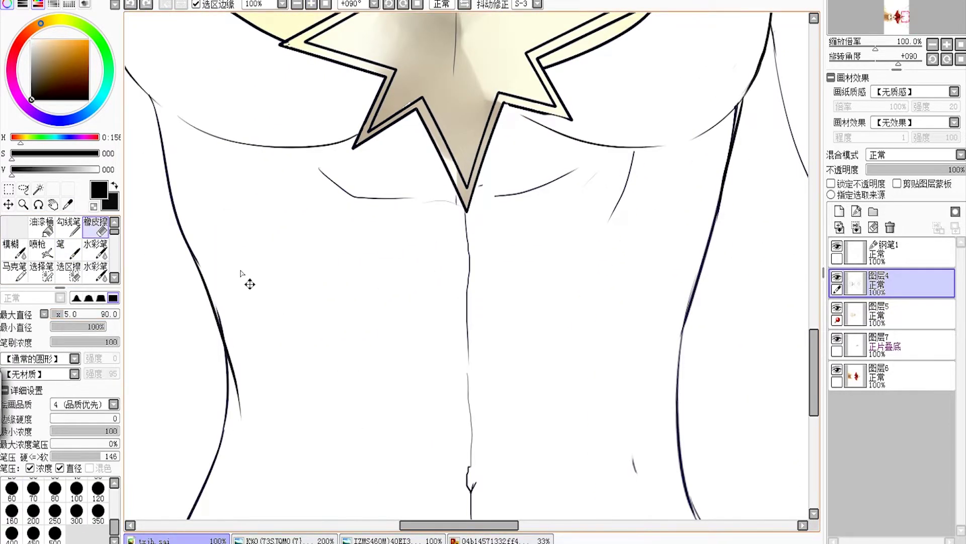
Step: Select the unpainted sleeves and torso with the Magic Wand and paint them dark blue with lighter teal areas on 图层6
click(38, 189)
click(453, 277)
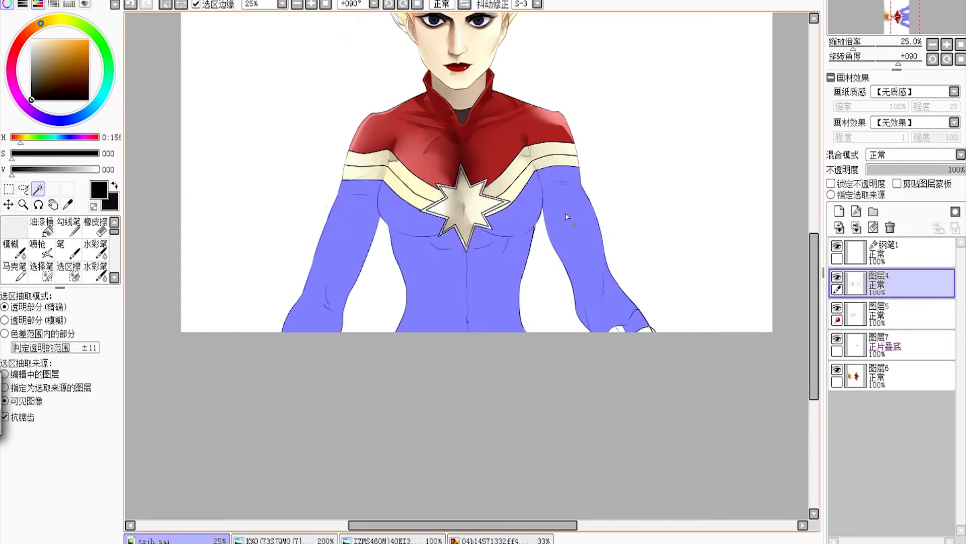
click(890, 314)
click(59, 120)
click(39, 79)
click(60, 249)
click(891, 375)
drag(382, 332, 355, 356)
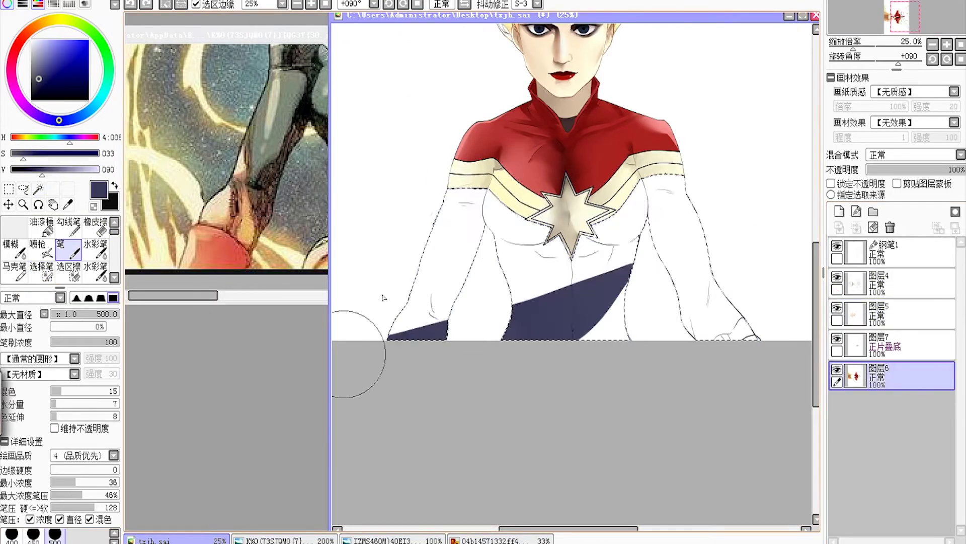
drag(403, 302, 730, 312)
click(43, 58)
drag(453, 211, 701, 255)
Step: Paint dark navy muscle shadows below the chest and across the abdomen, and blur them into the blue suit
click(40, 89)
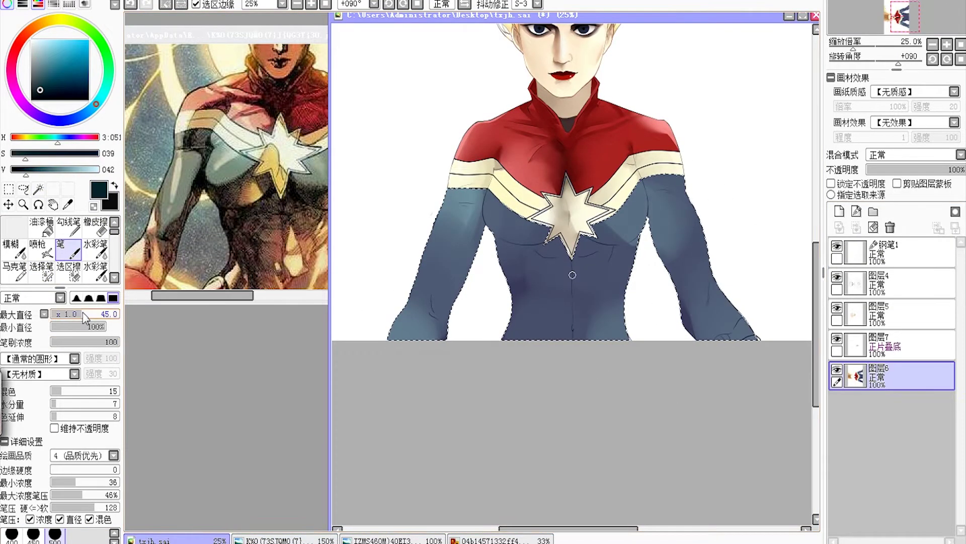
scroll(701, 254, up, 2)
mouse_move(453, 221)
mouse_down()
mouse_move(593, 231)
mouse_move(550, 281)
mouse_move(474, 242)
mouse_move(443, 378)
mouse_up()
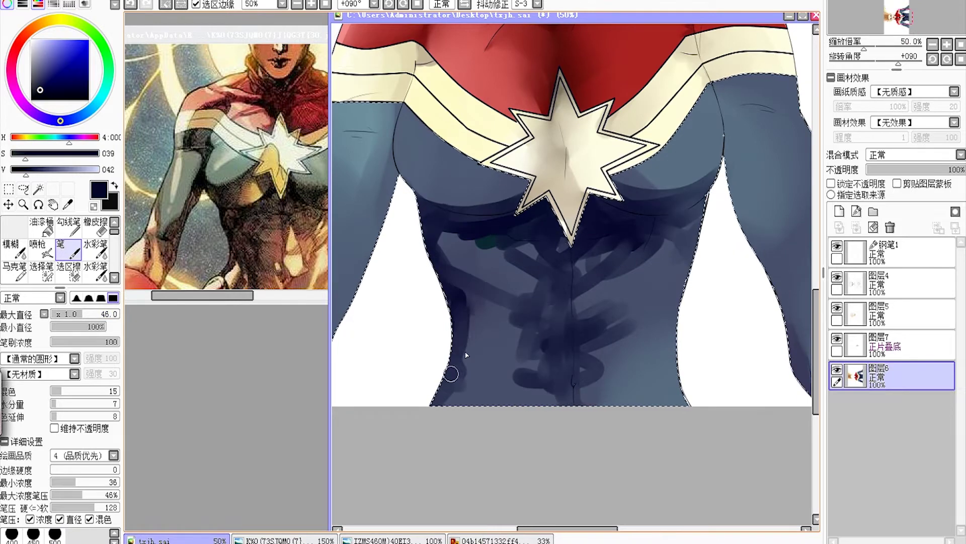
drag(579, 241, 695, 322)
click(11, 246)
mouse_move(453, 226)
mouse_down()
mouse_move(582, 258)
mouse_move(594, 372)
mouse_move(636, 222)
mouse_up()
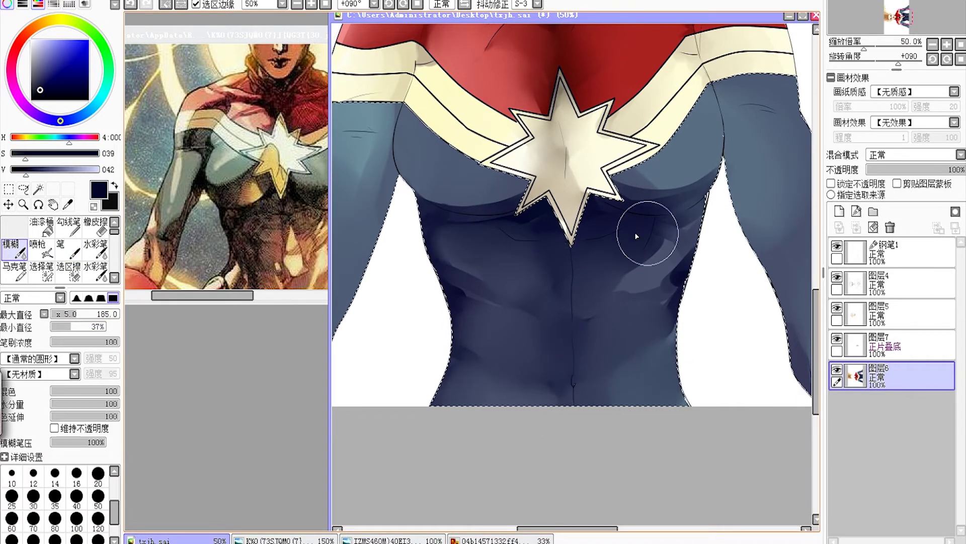
Step: Paint a navy shadow down the inner side of the image's left sleeve and beside the chest
click(69, 246)
mouse_move(413, 116)
mouse_down()
mouse_move(362, 272)
mouse_move(395, 328)
mouse_up()
scroll(395, 328, down, 1)
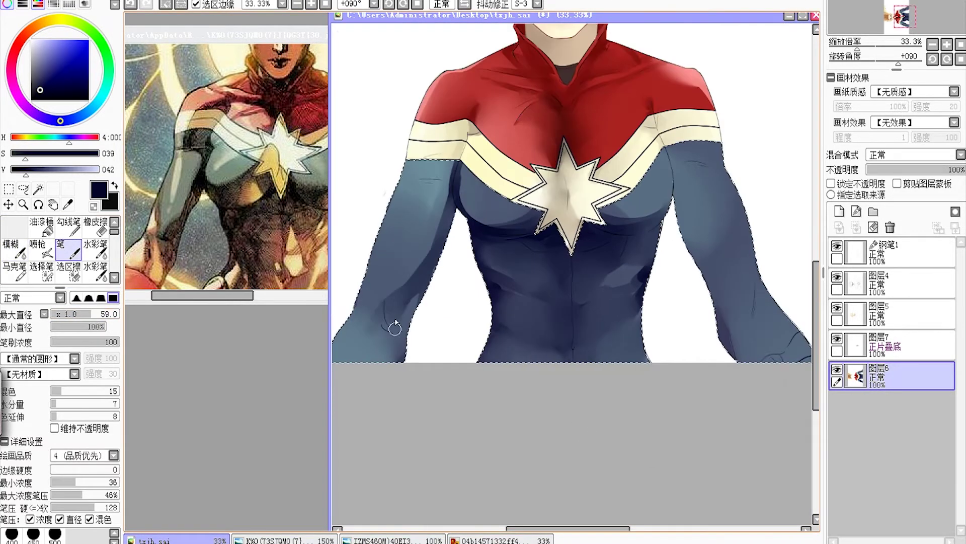
Step: Add light blue highlights along the image's left sleeve using colours sampled from the artwork, and soften them
alt+click(424, 168)
drag(422, 191, 403, 257)
click(51, 327)
alt+click(417, 211)
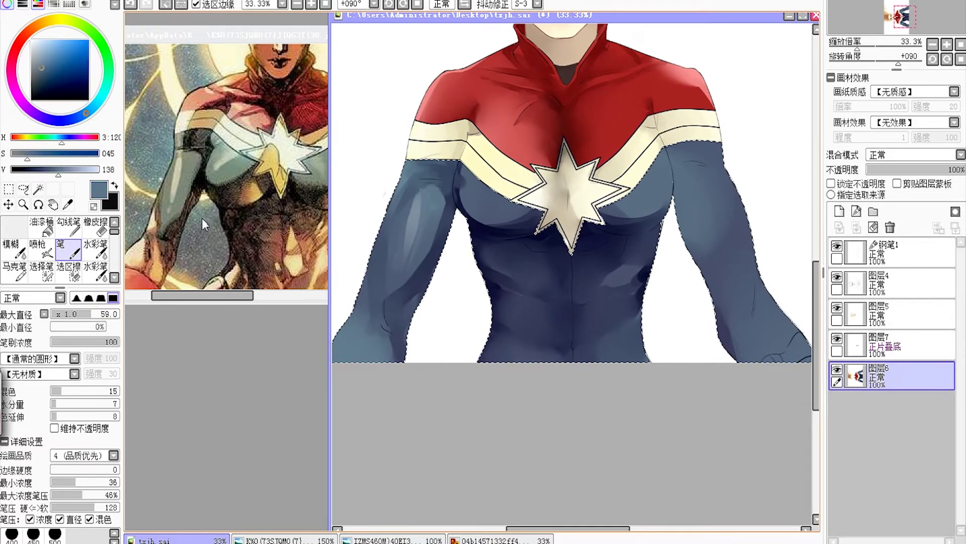
drag(397, 176, 363, 280)
key(b)
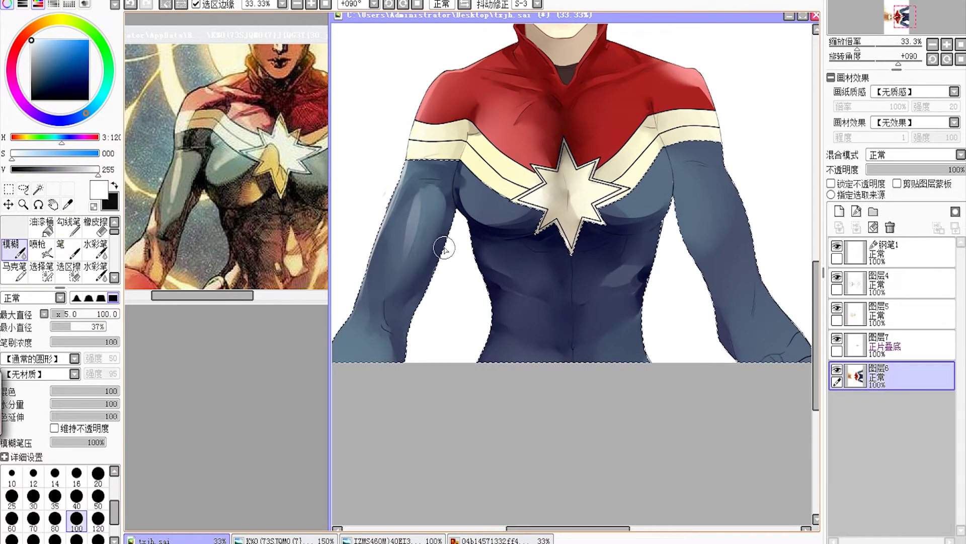
Step: Deselect, paint grey shadows across the cream shoulder stripes on the 正片叠底 layer 图层7, and blur them
click(886, 345)
key(ctrl+d)
key(n)
drag(451, 151, 463, 126)
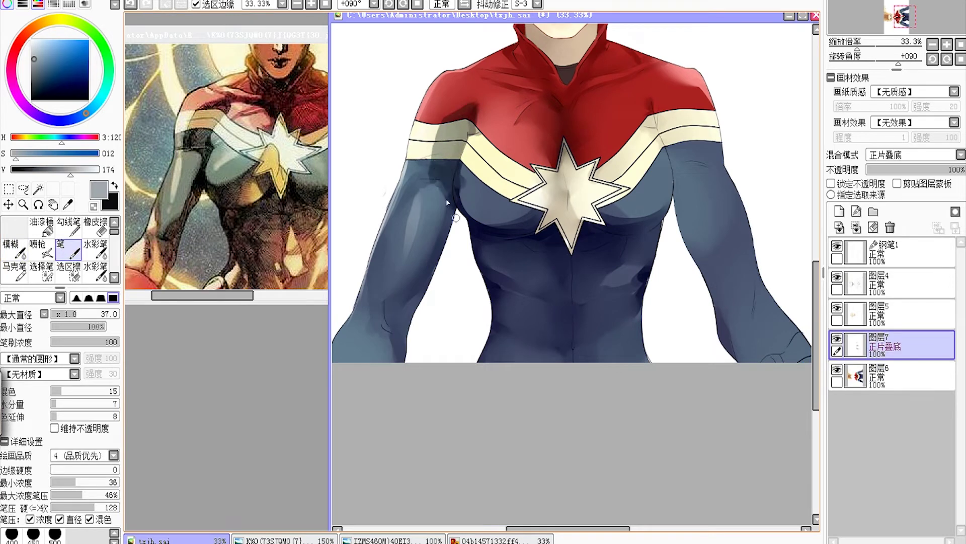
key(b)
click(872, 382)
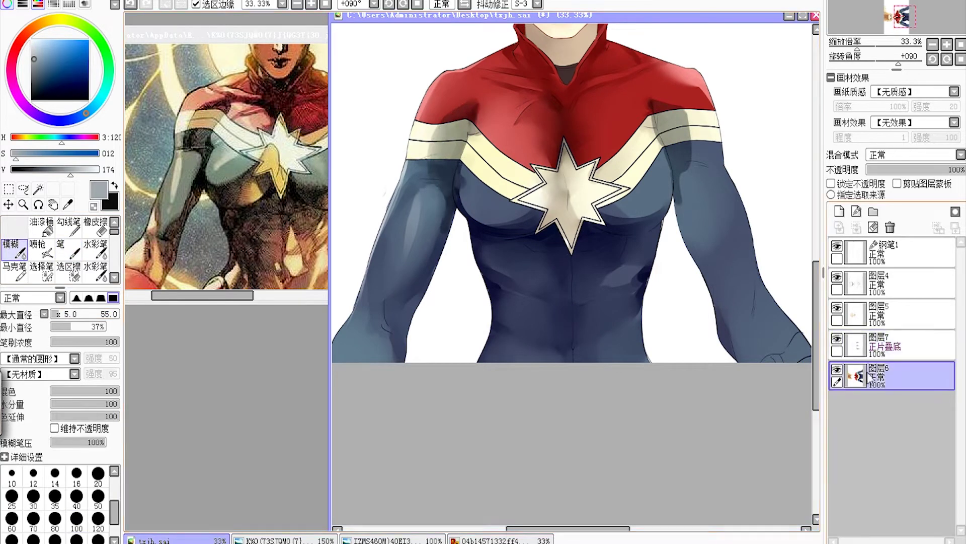
key(ctrl+z)
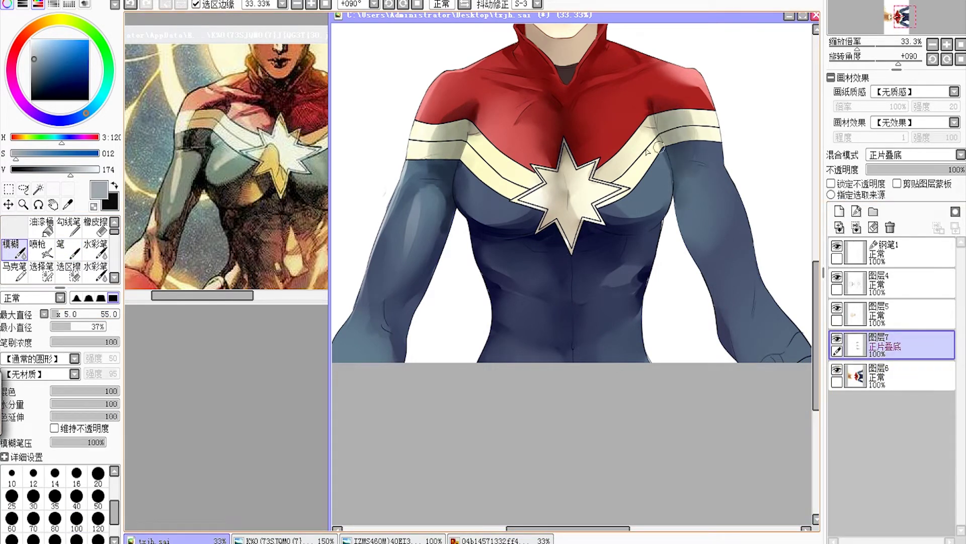
Step: Paint reddish-brown light patches on the abdominal muscles and beneath the chest on the image's right side on 图层6
key(n)
alt+click(521, 145)
key(ctrl+y)
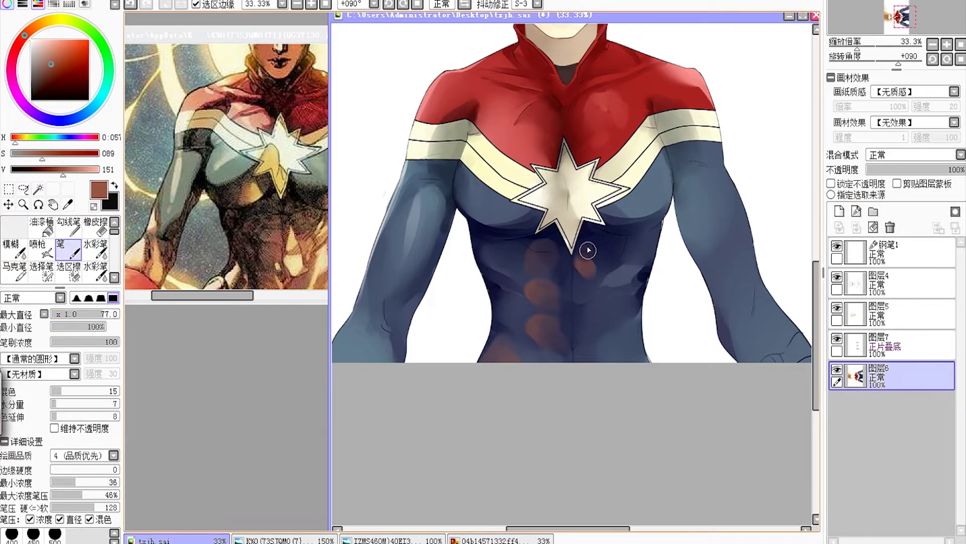
drag(616, 239, 659, 209)
Step: Shade the image's right sleeve with sampled navy and blur the shading and the brown abdomen patches into the suit
alt+click(656, 272)
drag(669, 151, 687, 217)
drag(679, 171, 722, 274)
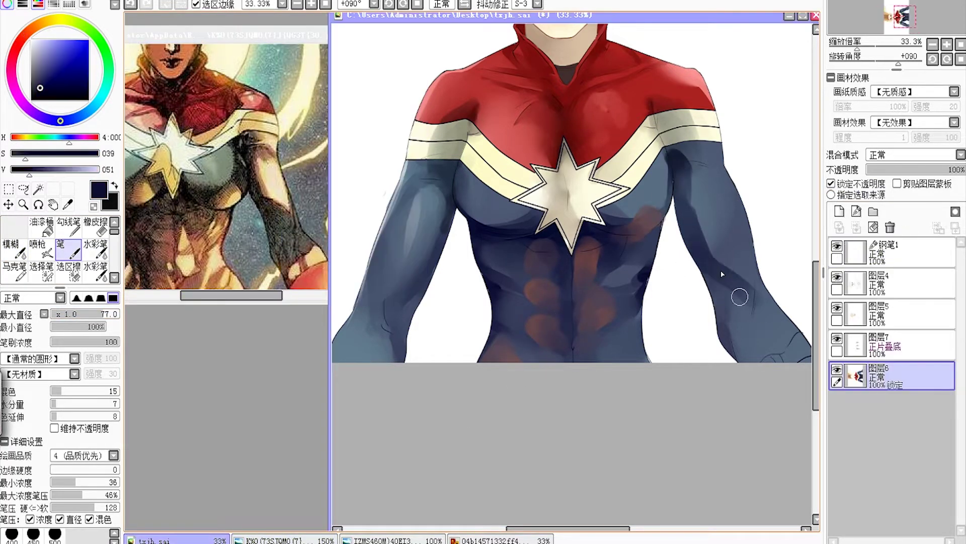
click(14, 248)
drag(599, 318, 688, 313)
key(n)
key(b)
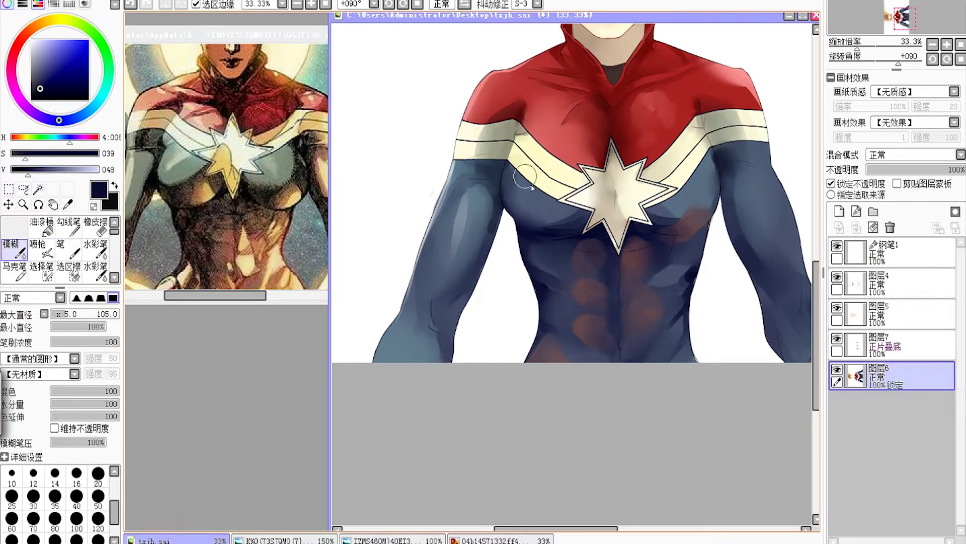
Step: Define the abdominal muscles with navy strokes along the centre line and between the muscles, and blend them
key(n)
scroll(575, 254, up, 1)
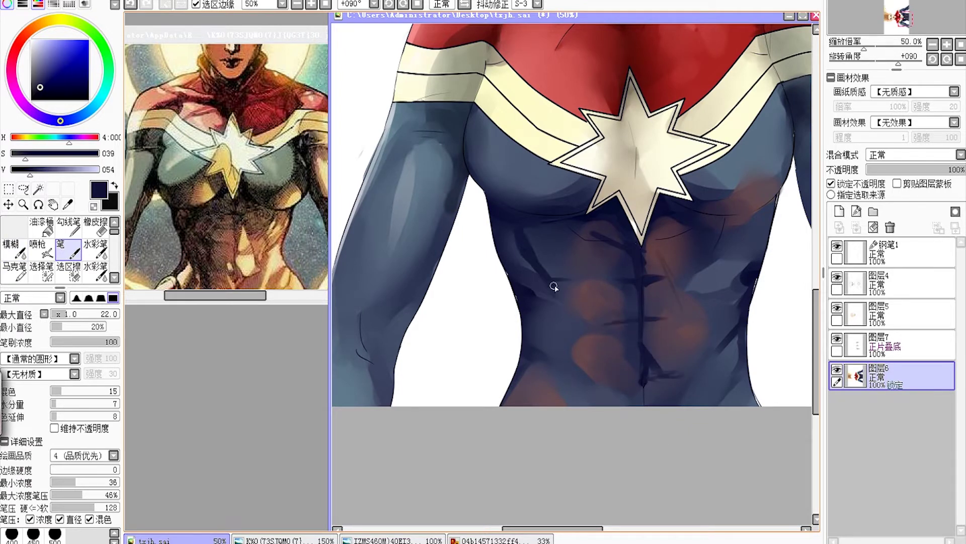
click(48, 249)
key(n)
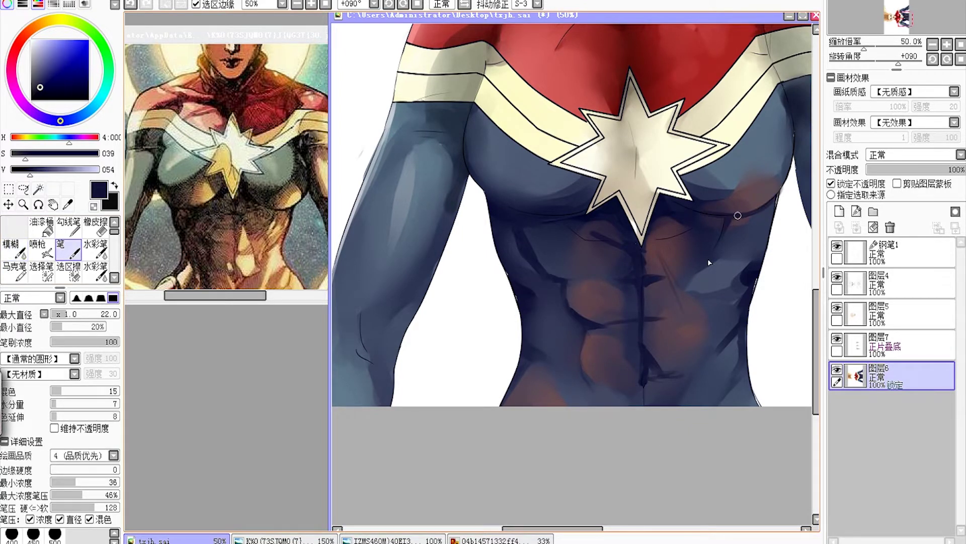
key(b)
Step: Brush pale yellow light onto the lower waist at the image's right side and blur it into the blue suit
key(n)
alt+click(755, 398)
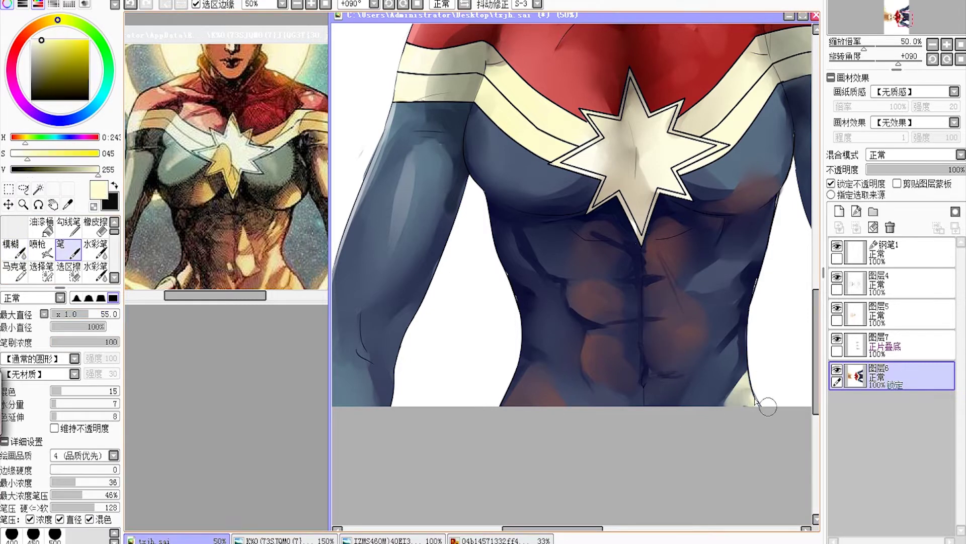
drag(734, 347, 724, 397)
key(b)
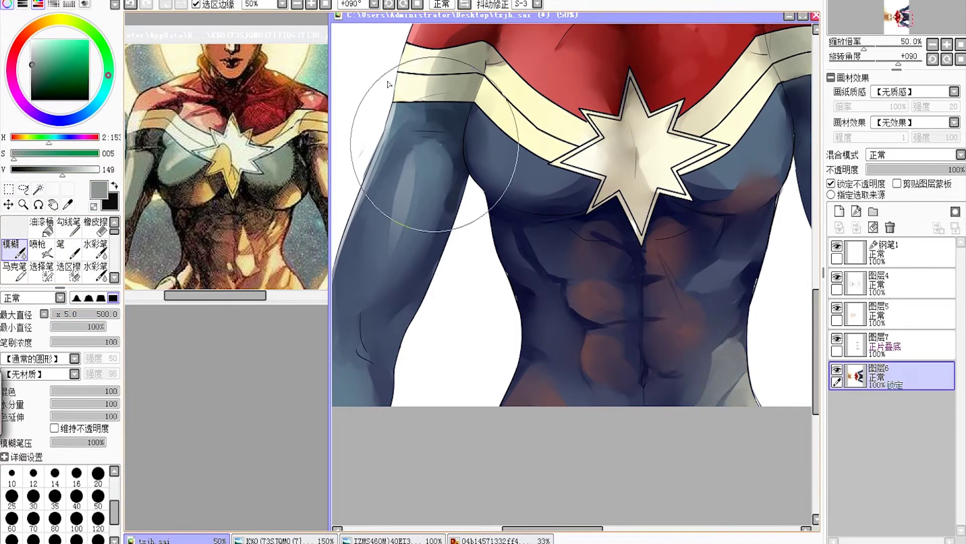
Step: Create a selection around the figure with the Magic Wand and add a new 发光 layer above 图层6
scroll(572, 453, down, 2)
key(w)
click(403, 221)
click(839, 211)
scroll(911, 154, down, 4)
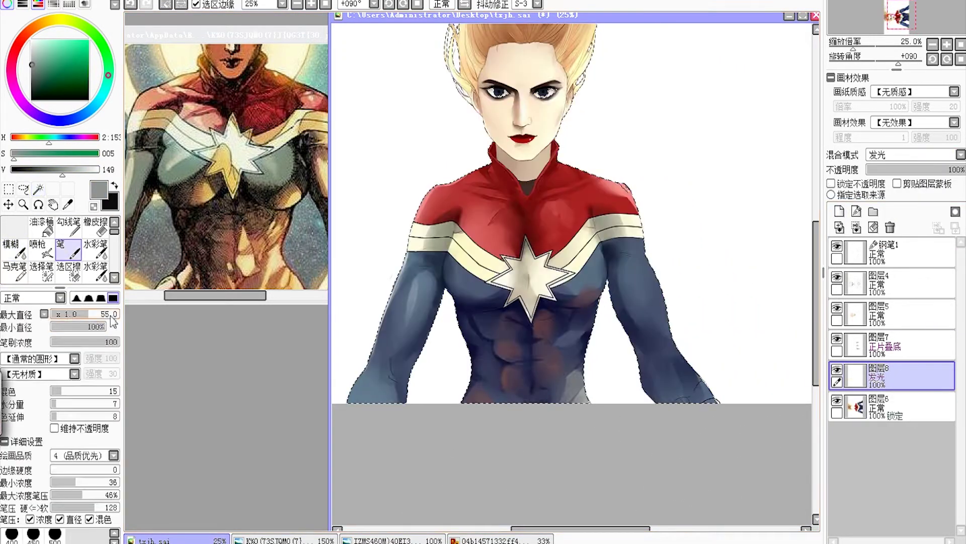
Step: Paint glowing light spots on the image's right sleeve, the chest and the waist on 图层8, and blur the waist ones
key(n)
drag(490, 294, 488, 307)
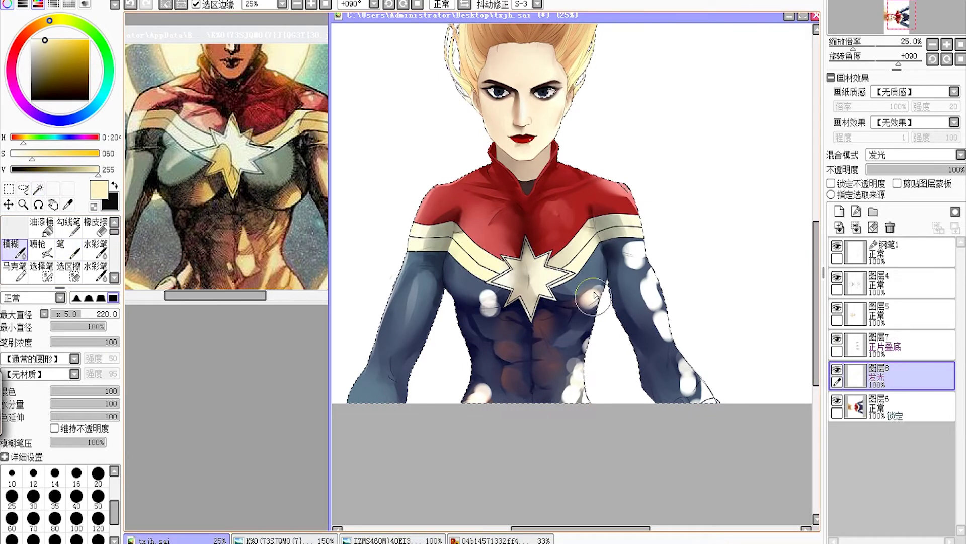
alt+click(504, 352)
key(b)
drag(578, 370, 517, 427)
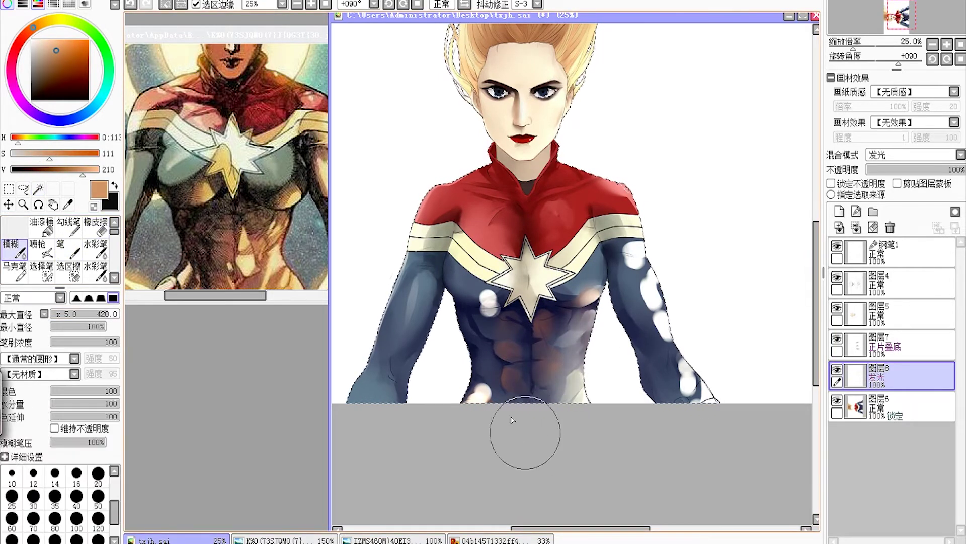
Step: Deepen the shadows between the abdominal muscles on 图层6 with a sampled dark navy
click(891, 406)
scroll(499, 373, up, 1)
alt+click(496, 377)
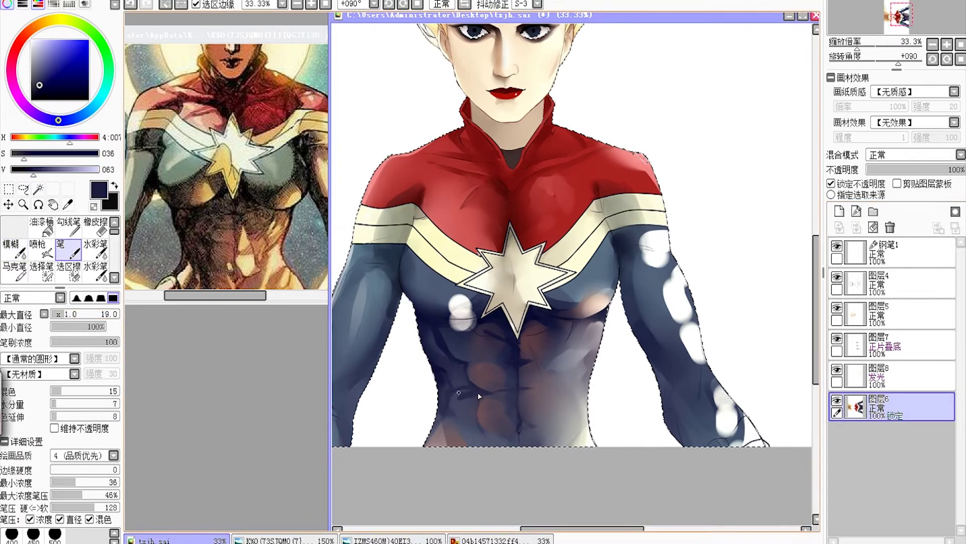
Step: Paint warm orange light along the waist at the image's right side, blur it, and touch up its glow on 图层8
alt+click(584, 428)
key(n)
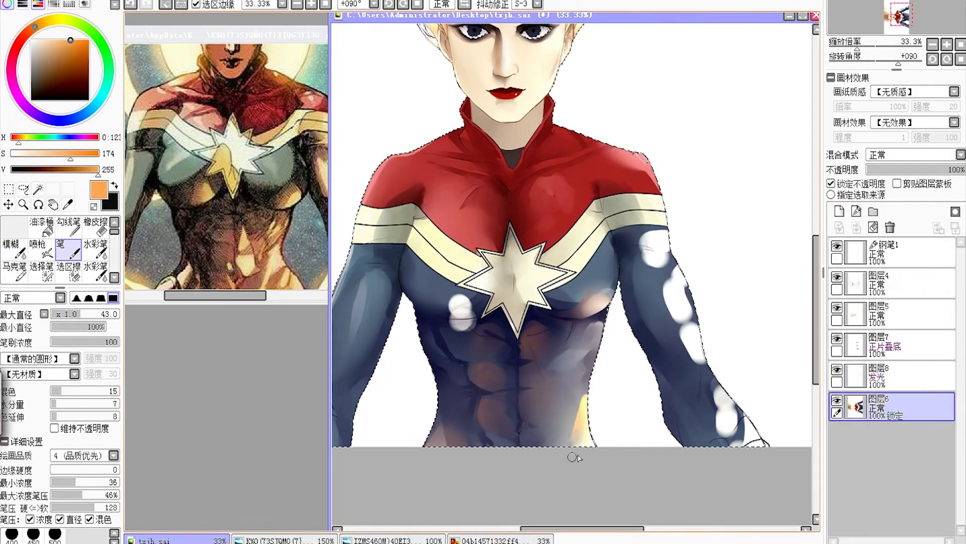
key(b)
click(890, 375)
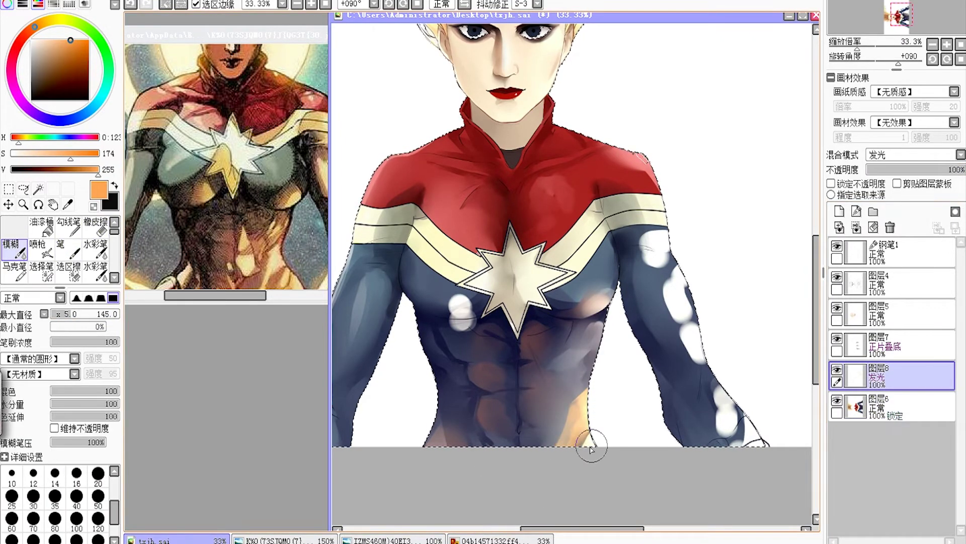
ctrl+shift+click(591, 447)
Step: Paint orange light on the abdominal muscles on both sides of the midline on 图层6 and blur the image's left ones
key(n)
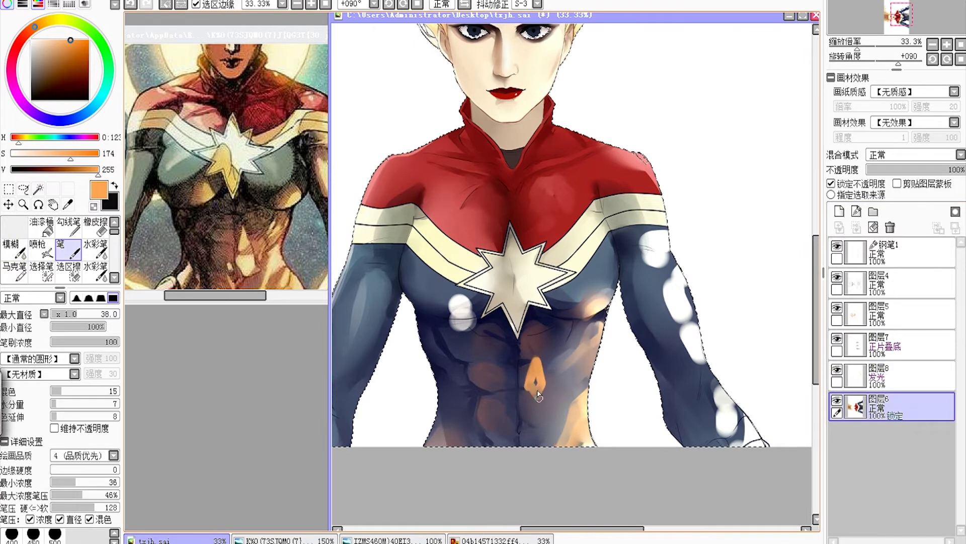
alt+click(536, 382)
drag(533, 358, 548, 438)
alt+click(546, 406)
alt+click(546, 425)
alt+click(549, 439)
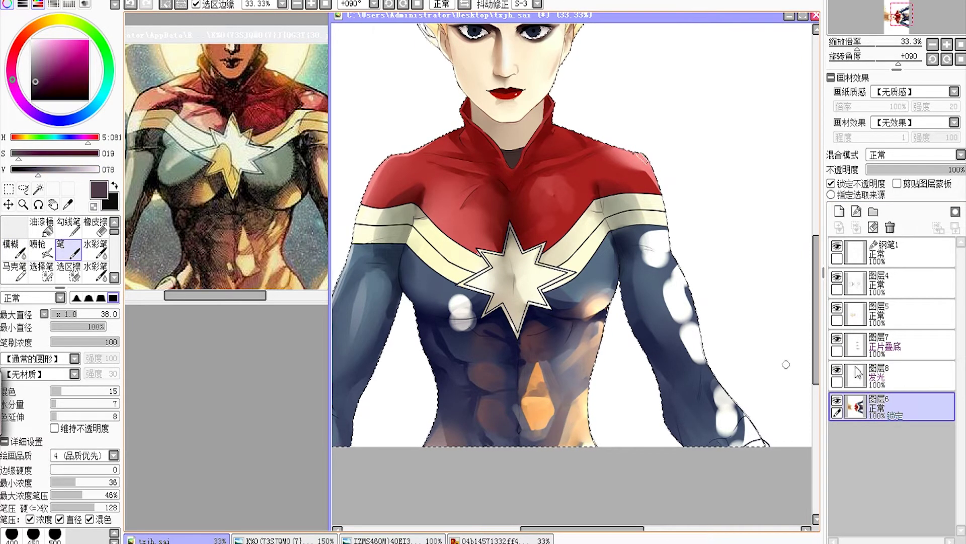
alt+click(524, 398)
key(b)
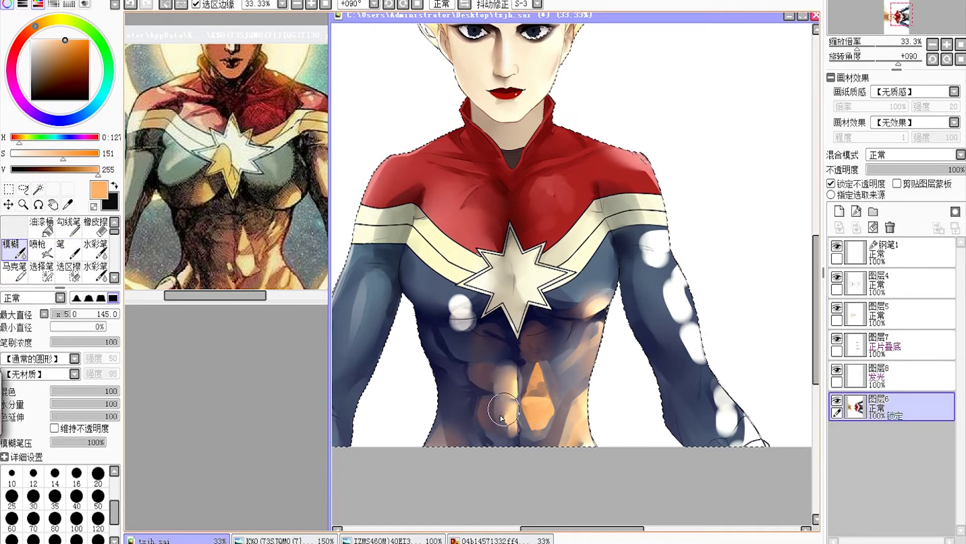
Step: Paint an orange rim light along the waist at the image's left side on 图层6 and blend it with the blur brush
key(Page_Up)
scroll(421, 373, up, 1)
key(n)
key(Page_Down)
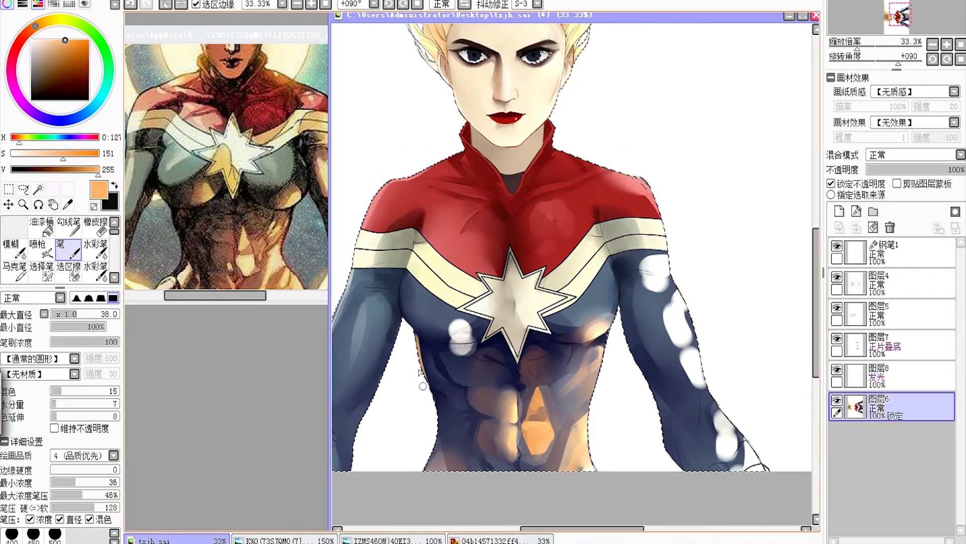
alt+click(463, 440)
key(b)
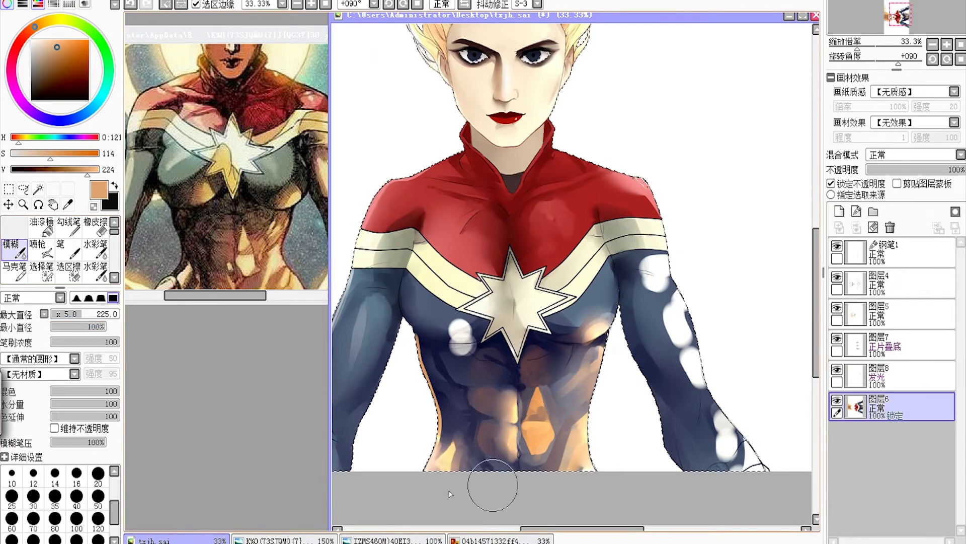
Step: Blur the glowing spots on the image's right sleeve and the chest, and strengthen the pale sleeve highlights
mouse_move(762, 300)
mouse_down()
mouse_move(661, 283)
mouse_move(691, 329)
mouse_move(695, 366)
mouse_move(717, 383)
mouse_move(692, 400)
mouse_up()
key(n)
alt+click(403, 313)
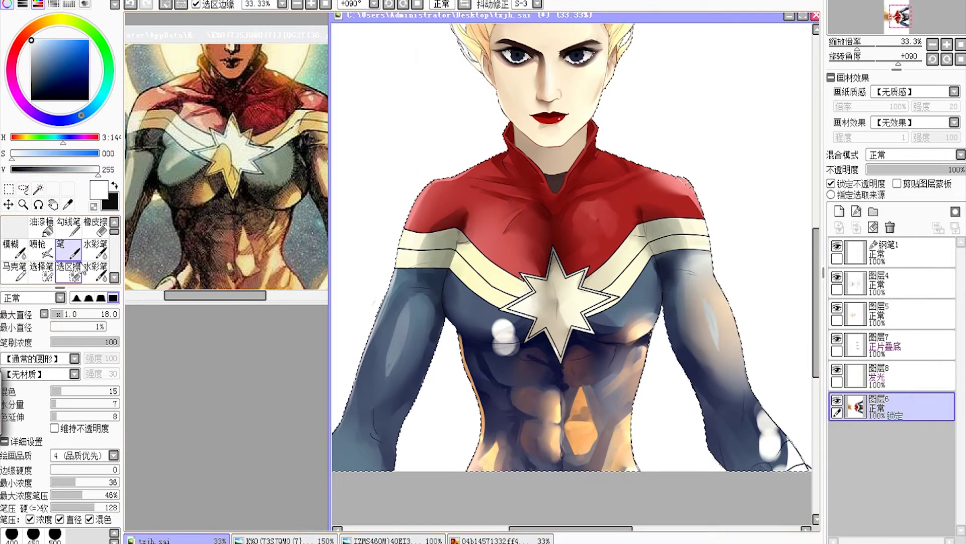
drag(703, 296, 717, 330)
key(b)
drag(501, 325, 508, 348)
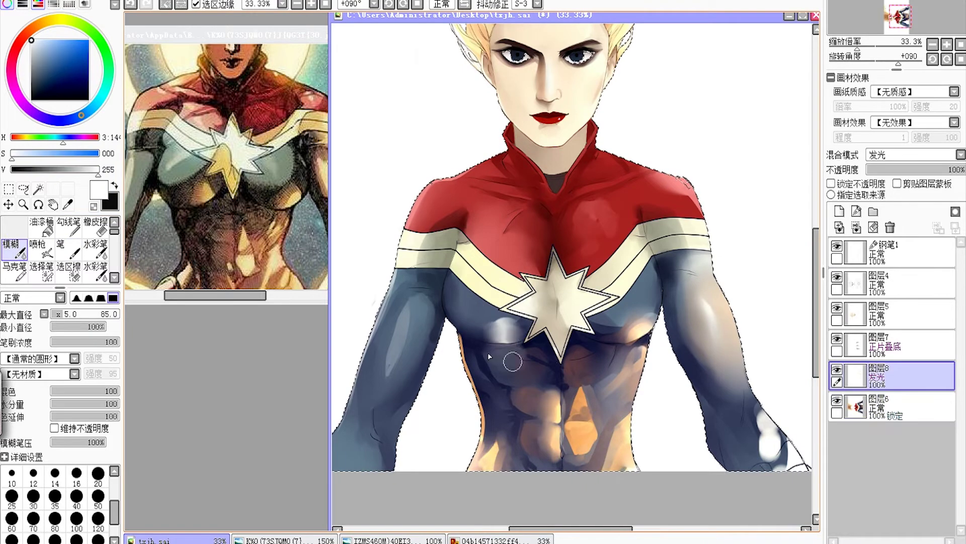
Step: Tint the chest highlight on the image's left with warm orange on 图层6, blur it, and sample red for the upper suit
key(n)
alt+click(508, 335)
click(312, 5)
click(849, 410)
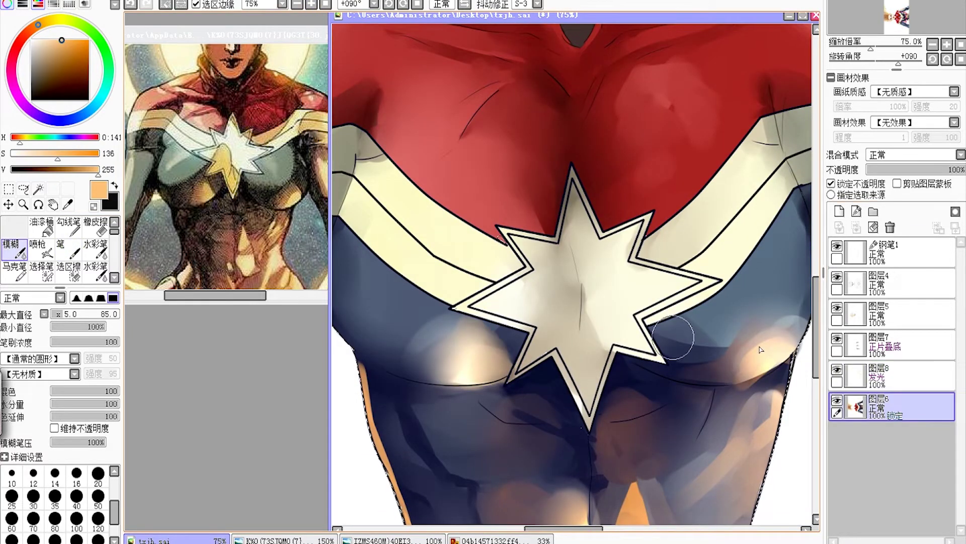
key(n)
click(312, 5)
click(311, 4)
scroll(650, 134, down, 4)
alt+click(651, 134)
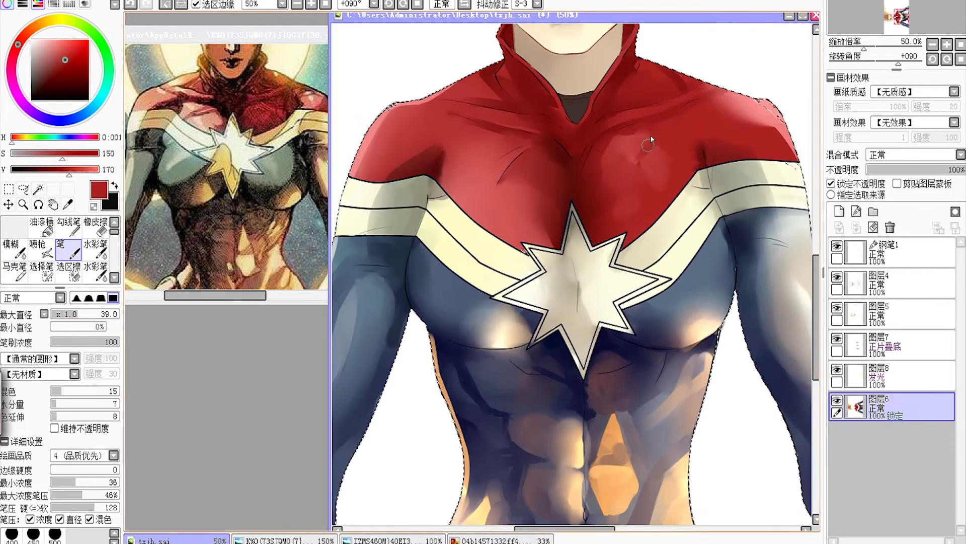
Step: Add a pale warm glow to the central abdominal light and both waist edges on 图层8, and blur it
click(886, 375)
scroll(620, 362, up, 1)
mouse_move(619, 360)
mouse_down()
mouse_move(635, 343)
mouse_move(610, 335)
mouse_up()
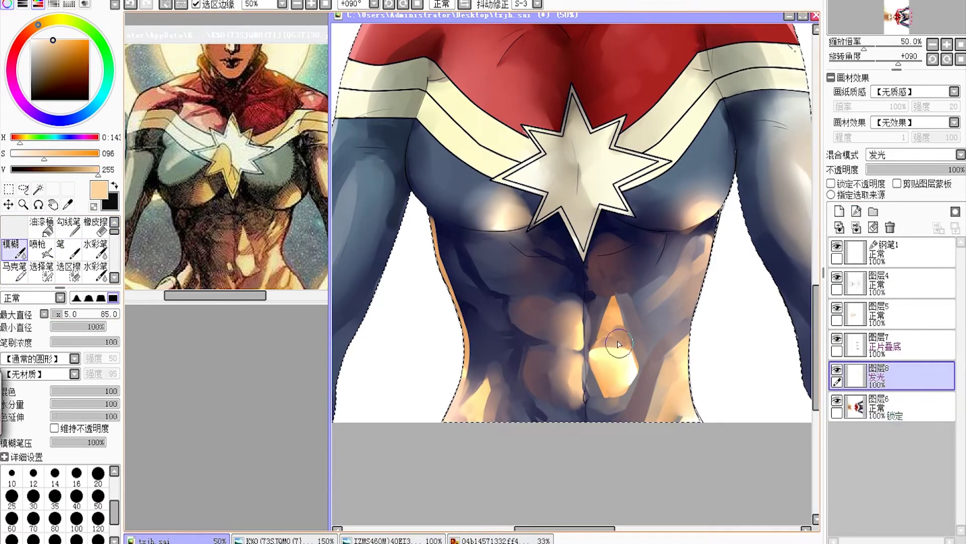
drag(438, 226, 469, 412)
drag(715, 211, 694, 382)
drag(438, 216, 452, 310)
Step: Touch up the torso shadows on 图层6 with a sampled dark navy and blend them with the blur brush
alt+click(452, 312)
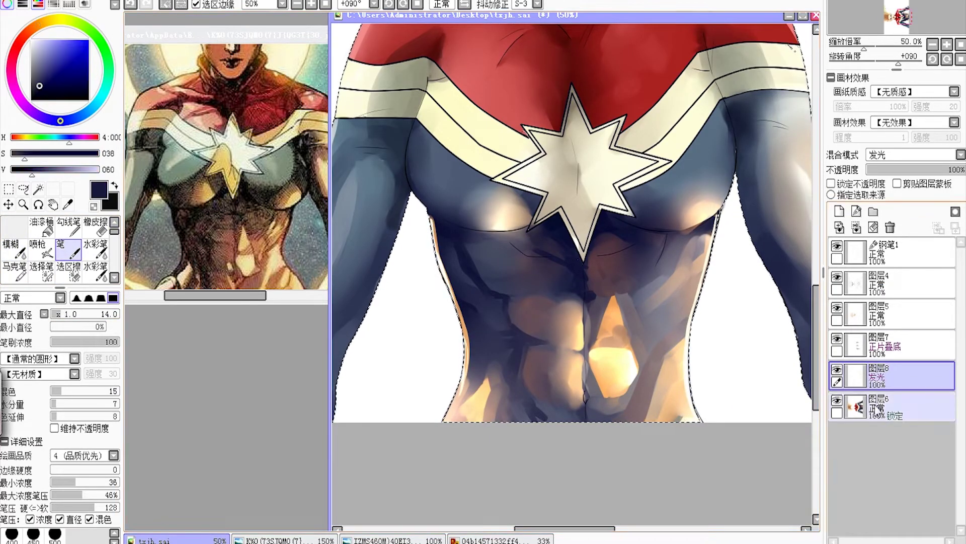
click(886, 405)
click(11, 247)
scroll(745, 336, down, 1)
click(886, 375)
scroll(745, 336, down, 1)
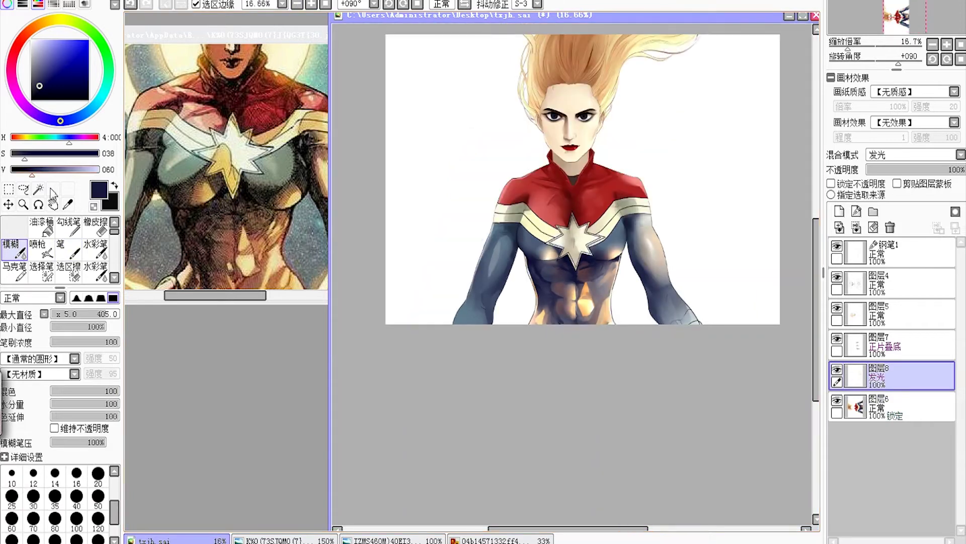
Step: Merge the glow layer into 图层6 and paint navy, teal and pale green background bands around the figure on a new layer underneath
click(68, 246)
drag(886, 375, 886, 409)
drag(458, 189, 671, 188)
drag(503, 201, 403, 312)
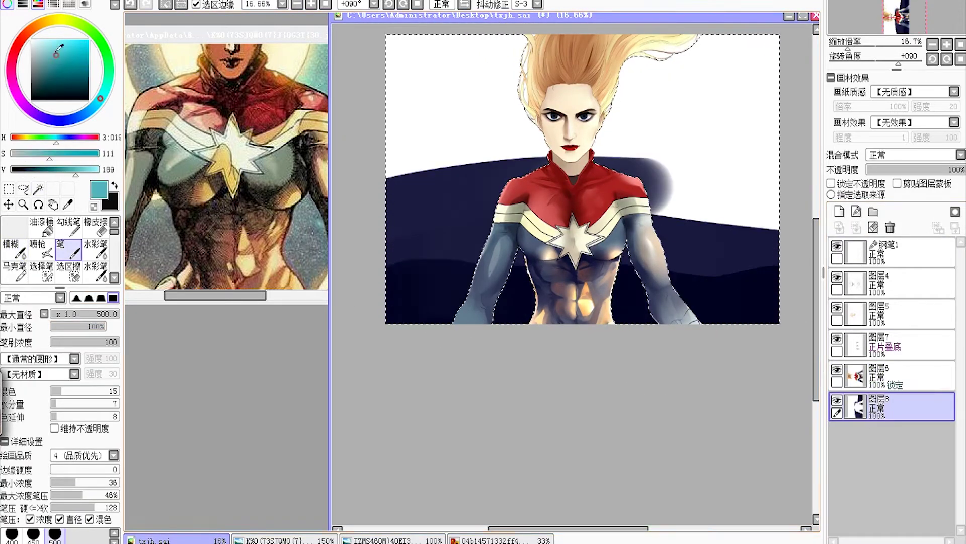
drag(403, 151, 755, 201)
drag(403, 75, 755, 101)
drag(654, 75, 679, 79)
scroll(679, 79, up, 2)
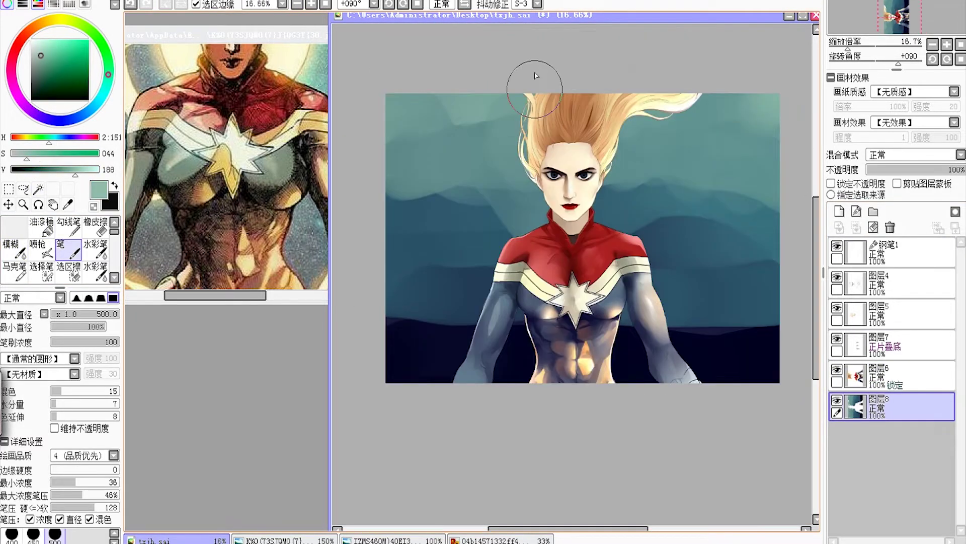
Step: Lock the background layer's transparency and blur its colour bands into a smooth gradient with a size 500 blur brush
click(831, 183)
click(11, 247)
drag(402, 176, 493, 221)
drag(594, 201, 690, 262)
drag(392, 312, 556, 332)
drag(669, 362, 775, 352)
drag(474, 327, 383, 324)
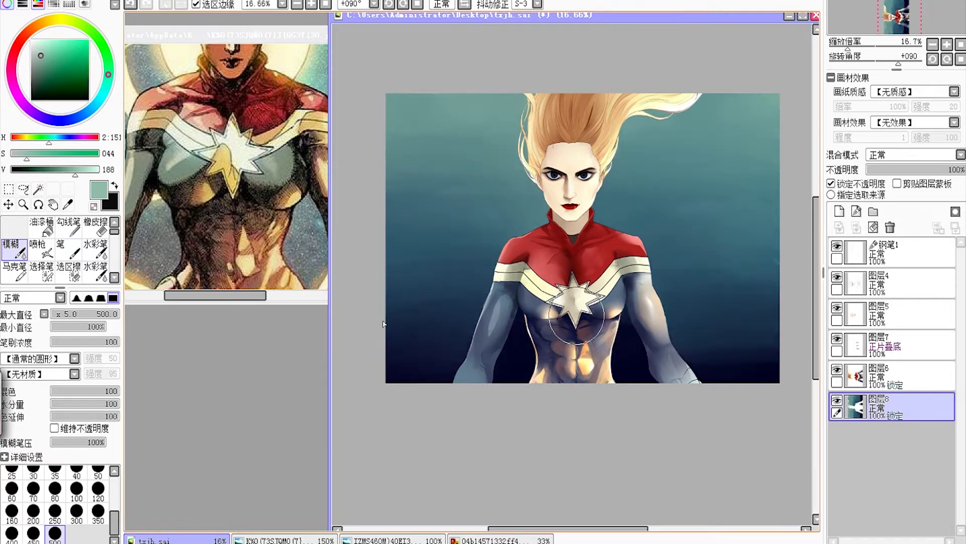
Step: Add 图层9 on top in 发光 mode with a 水彩边缘 effect of 7, and paint yellow energy streams on both sides
scroll(584, 237, up, 1)
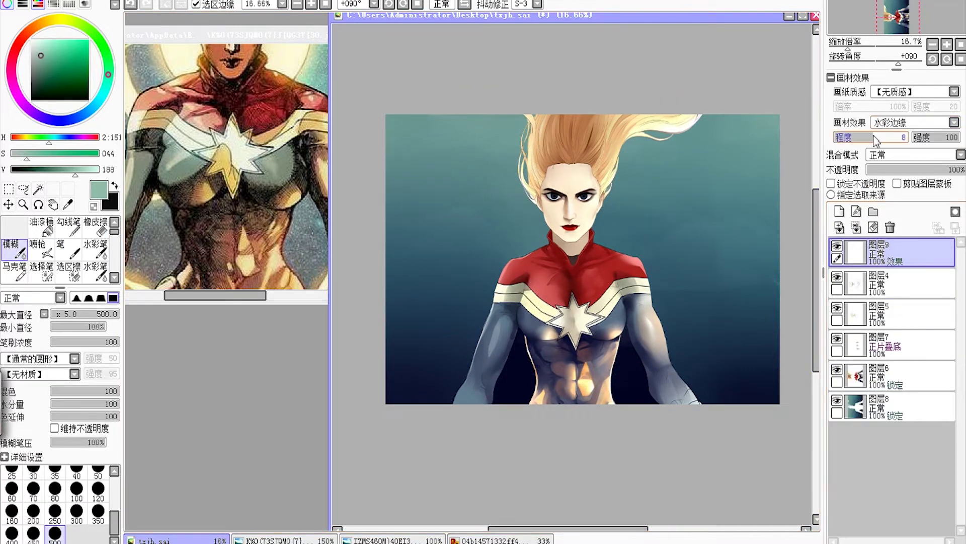
click(296, 35)
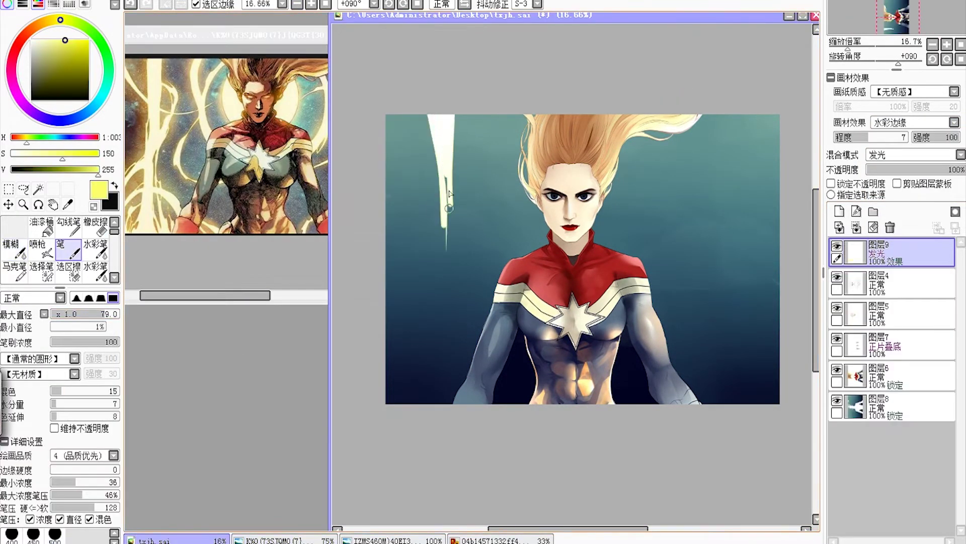
drag(395, 375, 444, 245)
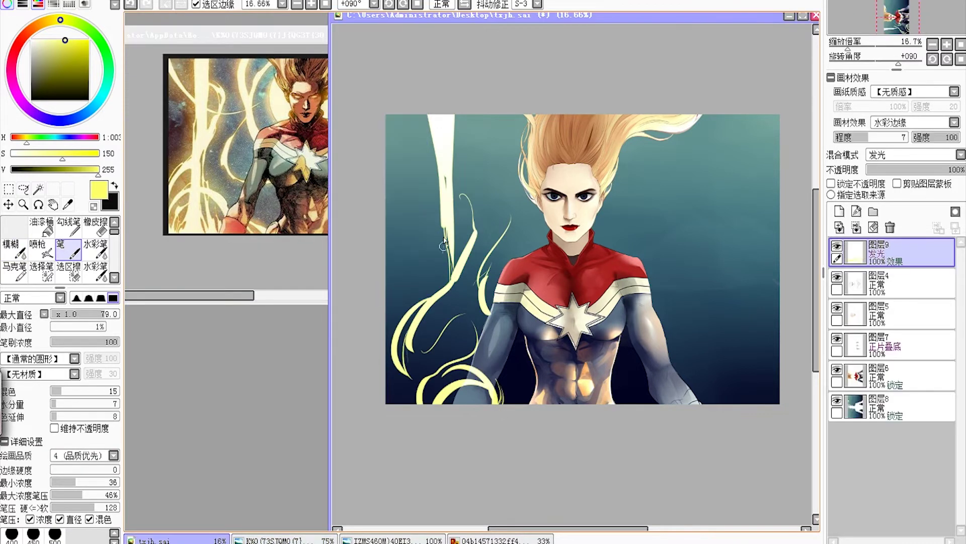
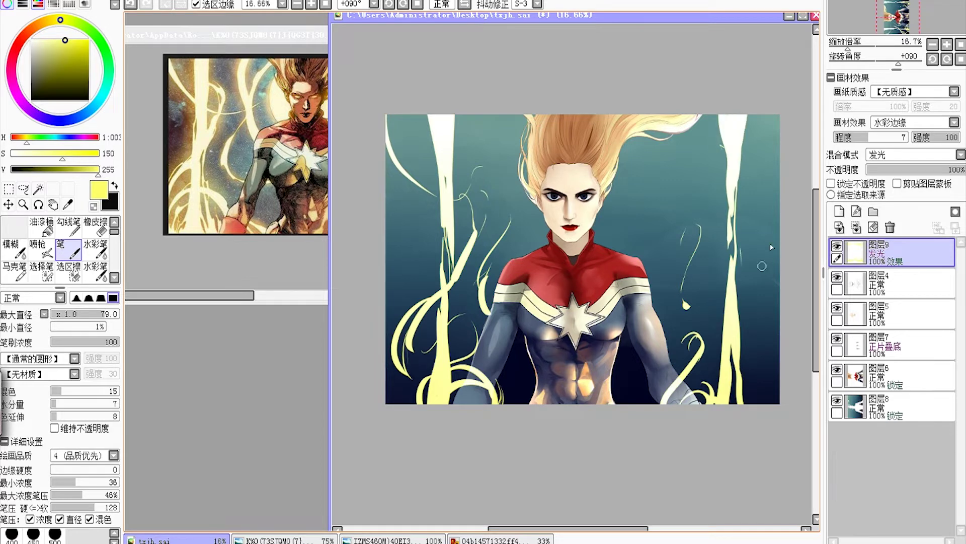
Step: Paint a curved energy strand behind the head on new 发光 layer 图层10, add 图层11, and extend the yellow swirls around the hands
key(ctrl+shift+n)
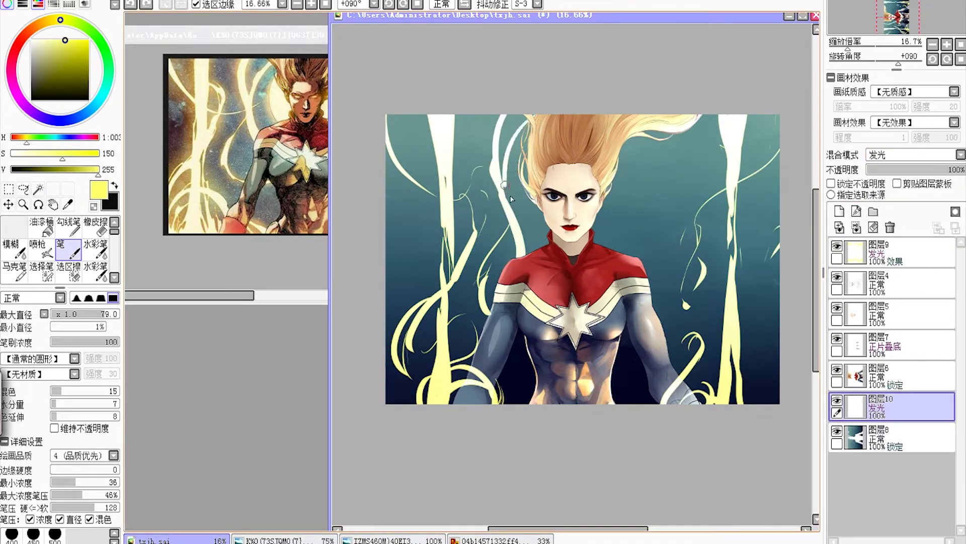
drag(594, 523, 602, 524)
click(889, 252)
key(ctrl+shift+n)
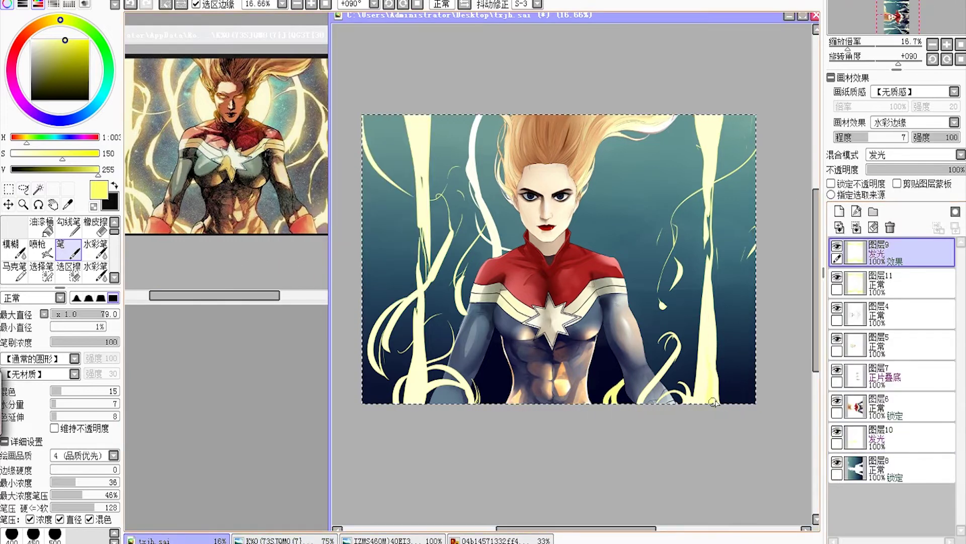
drag(734, 336, 754, 400)
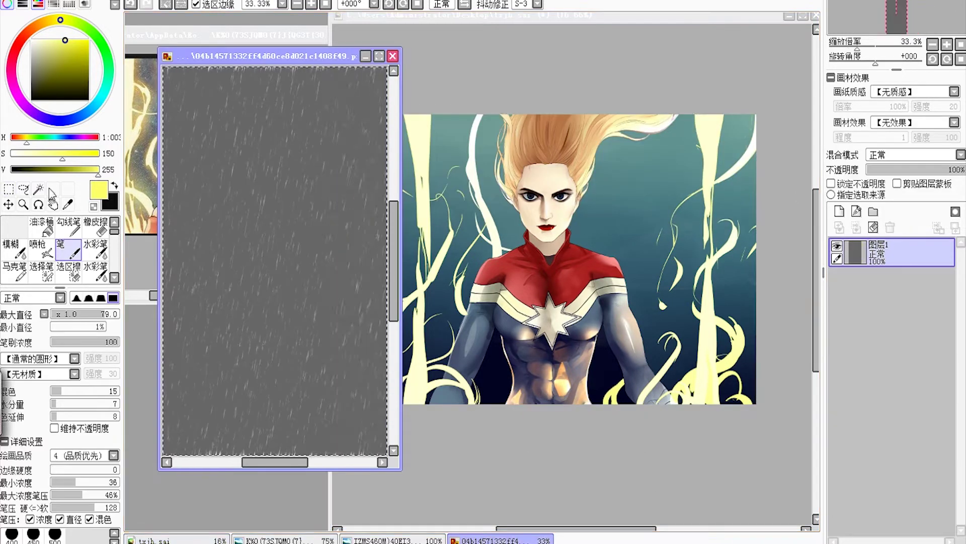
Step: Paste the rain texture over the painting as a new layer and set its opacity to 65%
key(ctrl+v)
drag(837, 252, 855, 244)
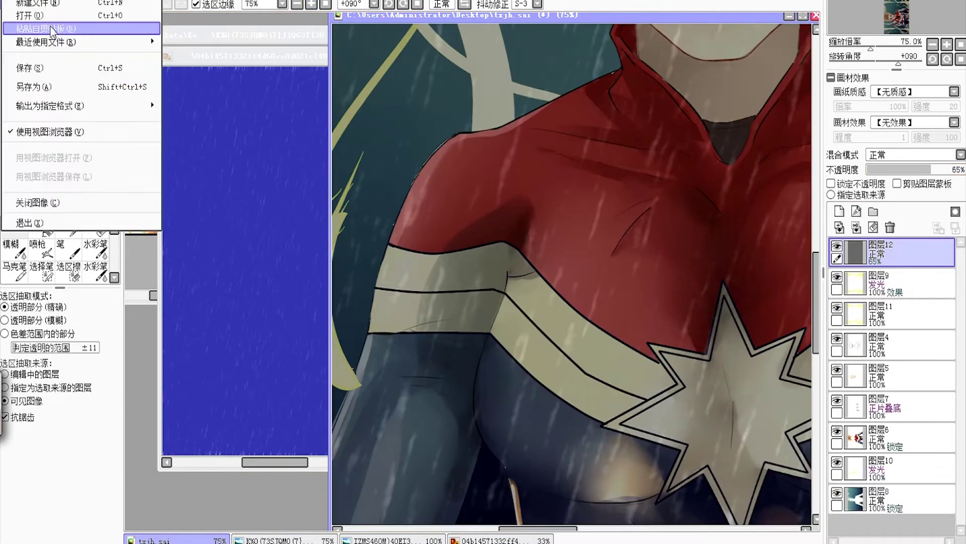
Step: Reorder the layers so the energy layers 图层9 and 图层11 sit above the rain layer 图层12
drag(856, 251, 872, 273)
drag(856, 466, 855, 244)
click(96, 224)
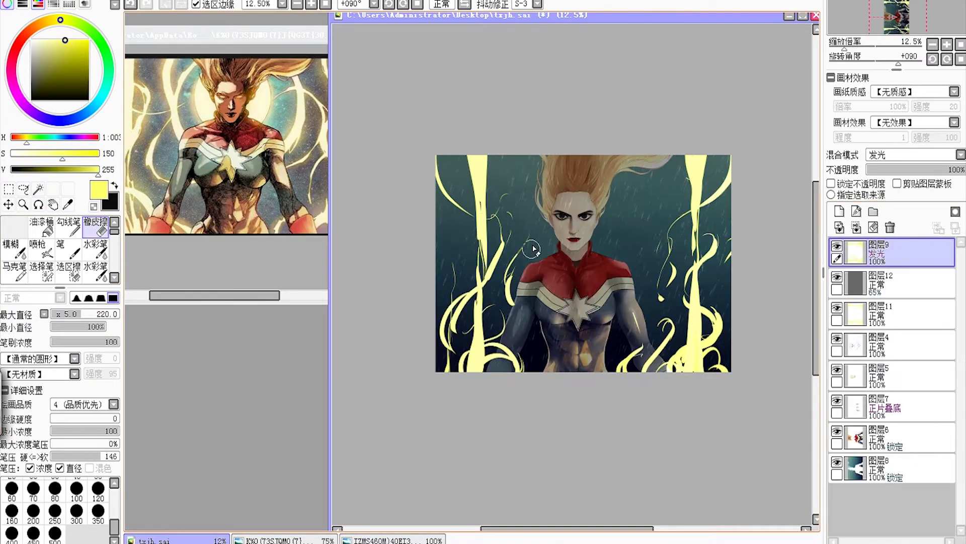
click(835, 313)
drag(834, 313, 835, 282)
click(885, 252)
Step: Paint a white rim light along the cheek and jaw at the image's right on 图层9 and blur it into the skin
scroll(577, 224, up, 6)
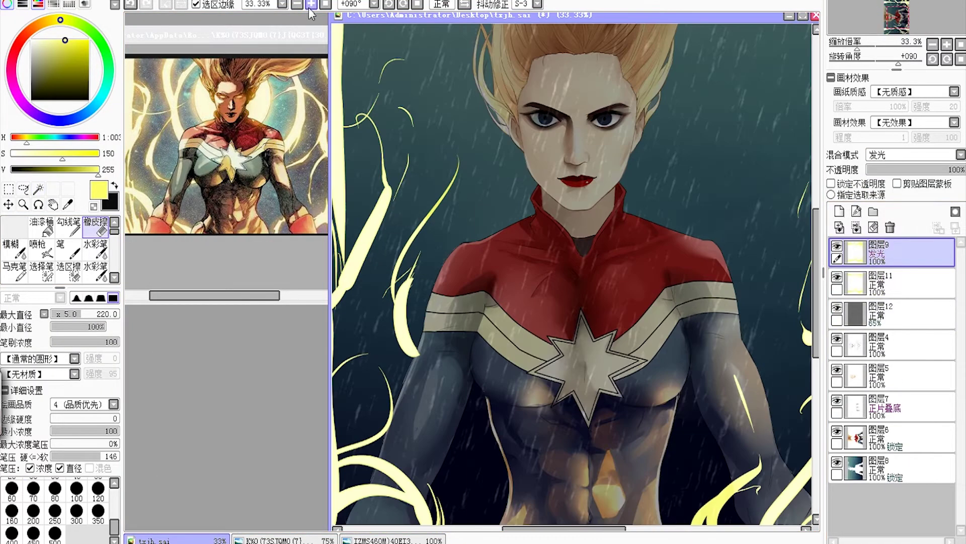
click(885, 377)
key(n)
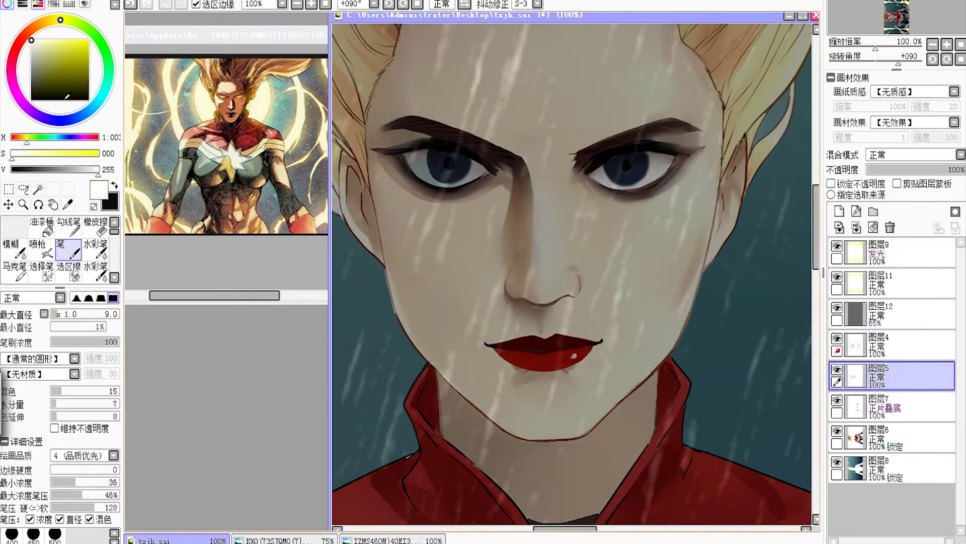
click(885, 252)
drag(678, 305, 700, 254)
key(e)
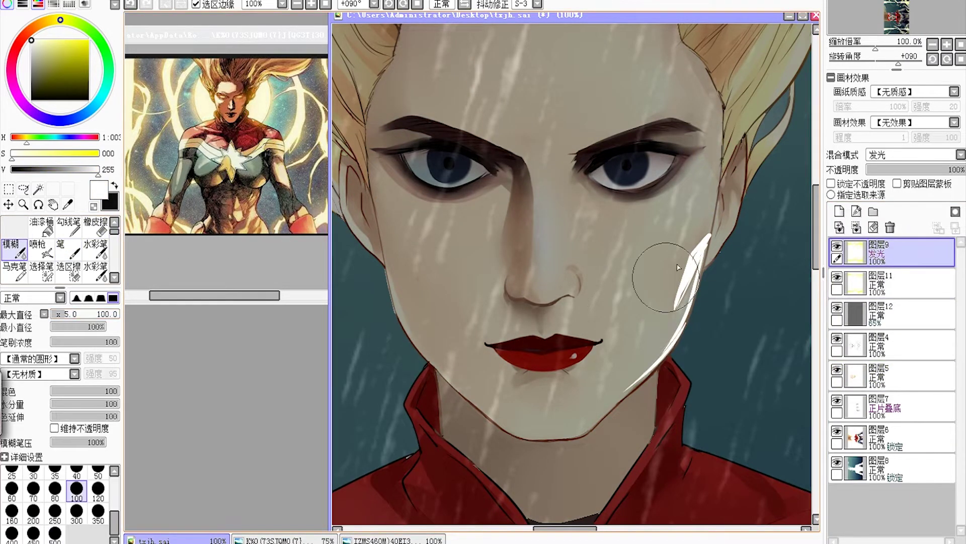
drag(626, 319, 654, 252)
key(b)
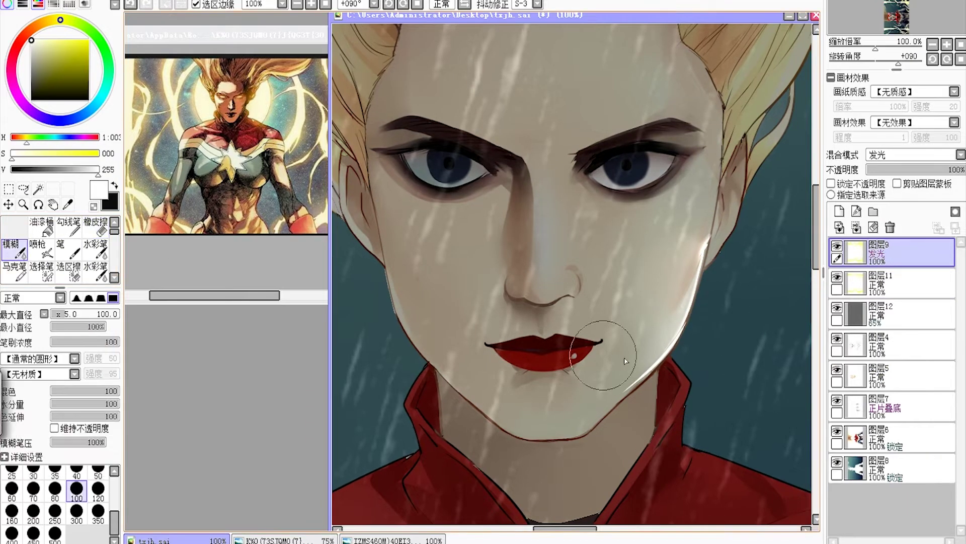
Step: Erase small dots and arcs from rain layer 图层12 along the collar and both shoulders to form rain splashes
key(Down)
key(Down)
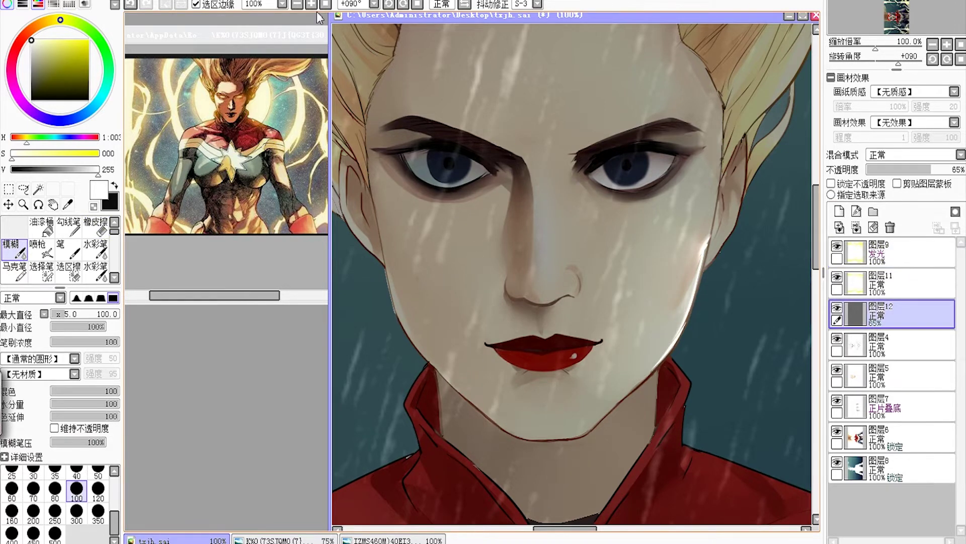
scroll(572, 273, up, 2)
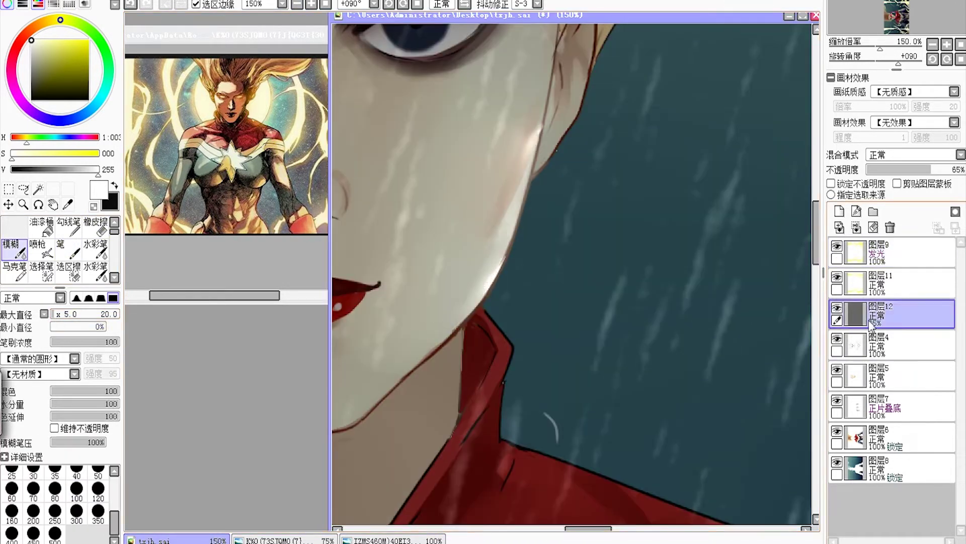
key(e)
drag(565, 431, 632, 168)
scroll(675, 274, down, 3)
scroll(690, 412, up, 1)
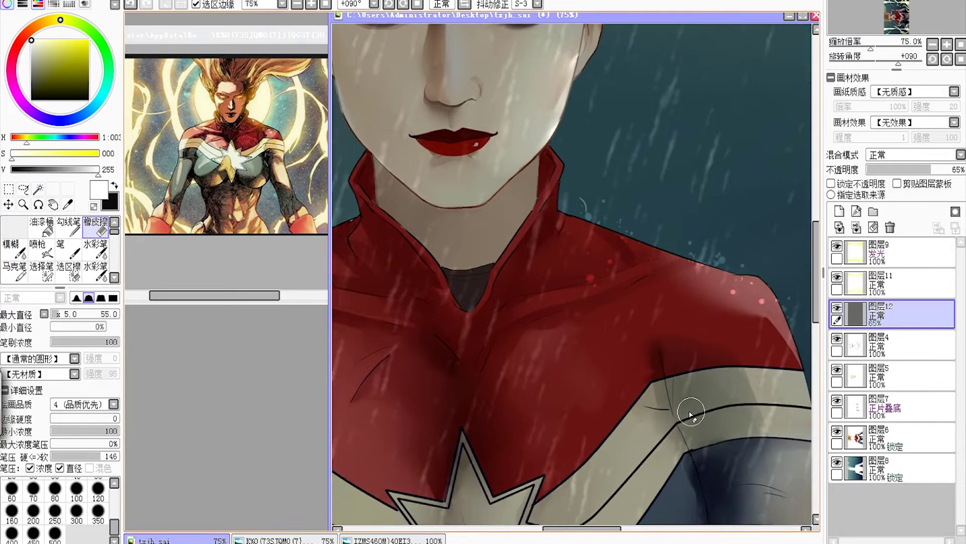
scroll(507, 233, down, 3)
click(297, 5)
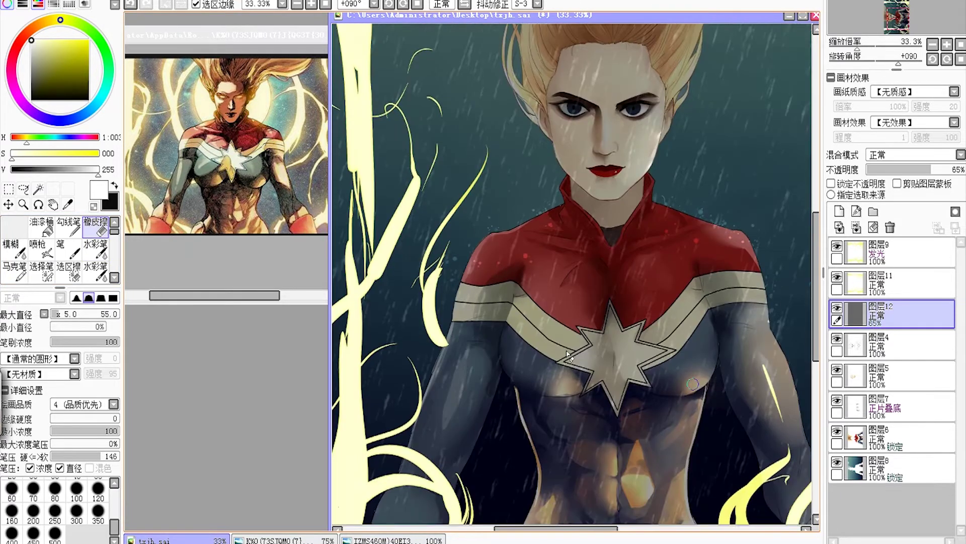
click(298, 4)
Step: Paint pale highlights on the jaw and nose on 图层9 and soften them with a size 60 blur brush
key(m)
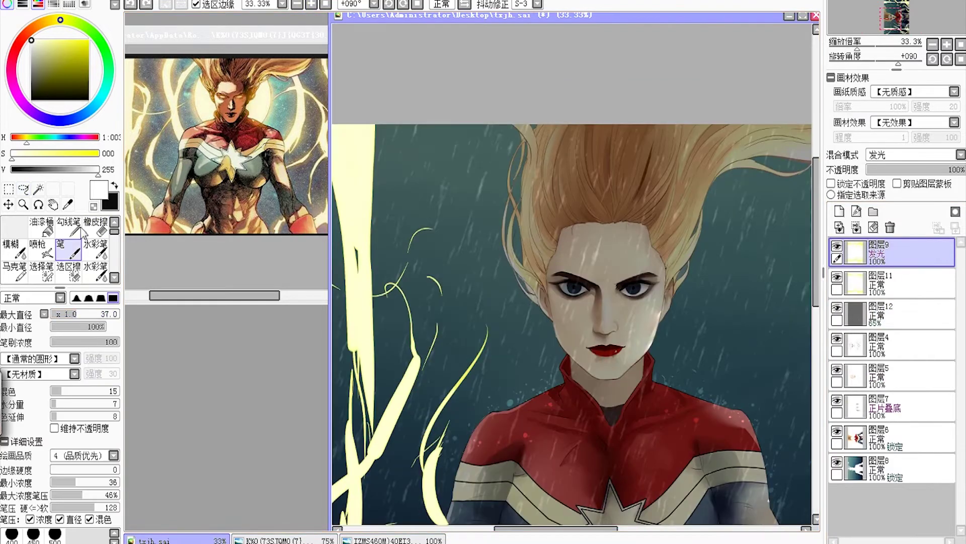
scroll(573, 325, up, 3)
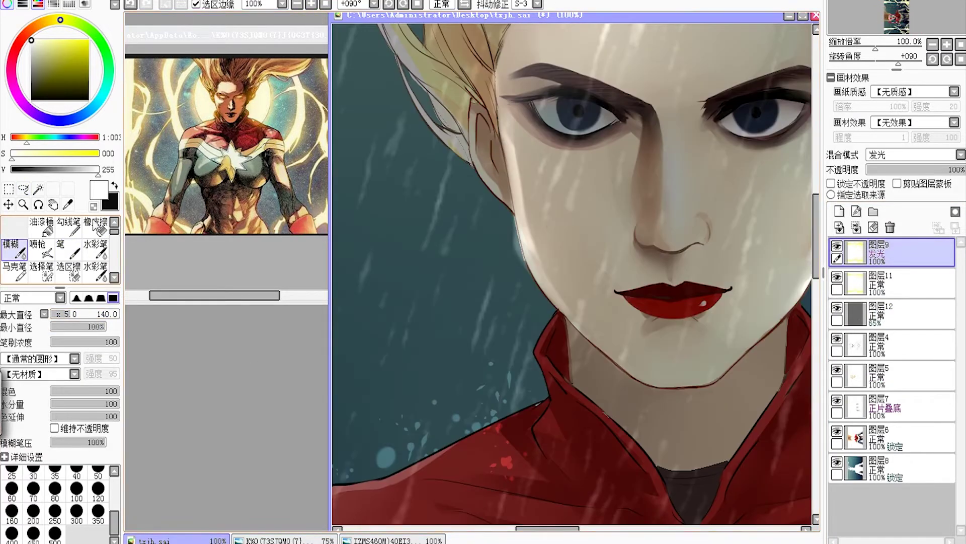
click(11, 488)
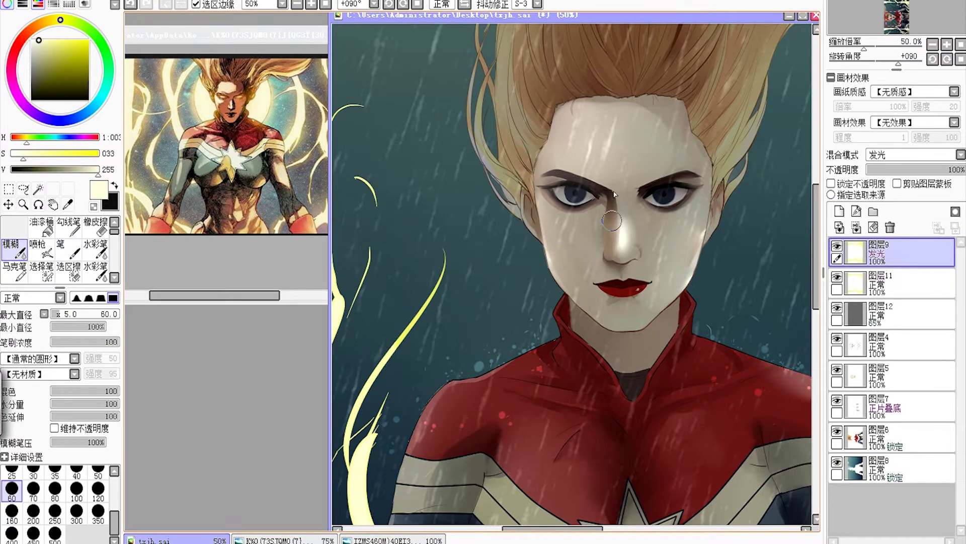
Step: Blur the edges of the yellow energy streams beside both arms on 图层9 so they glow softly
scroll(694, 235, down, 5)
drag(387, 229, 376, 346)
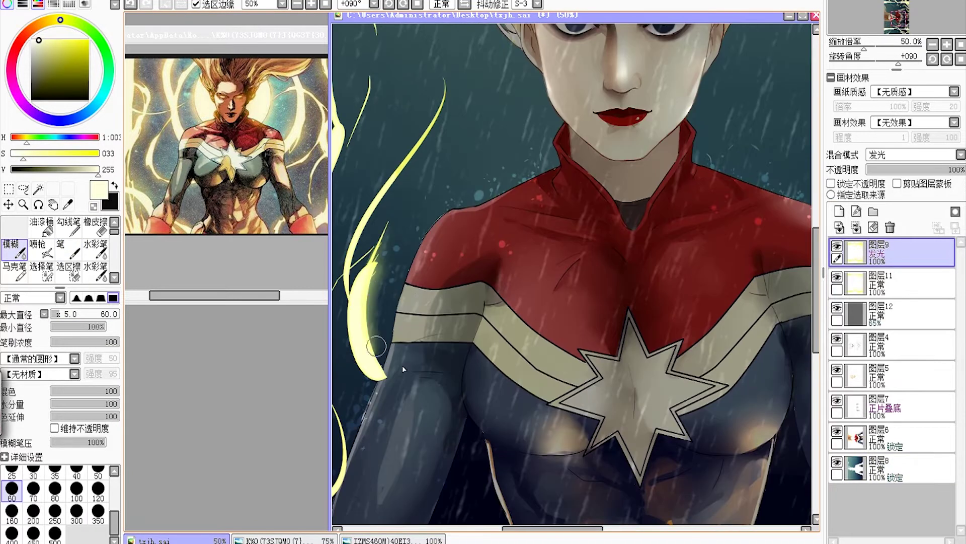
click(298, 4)
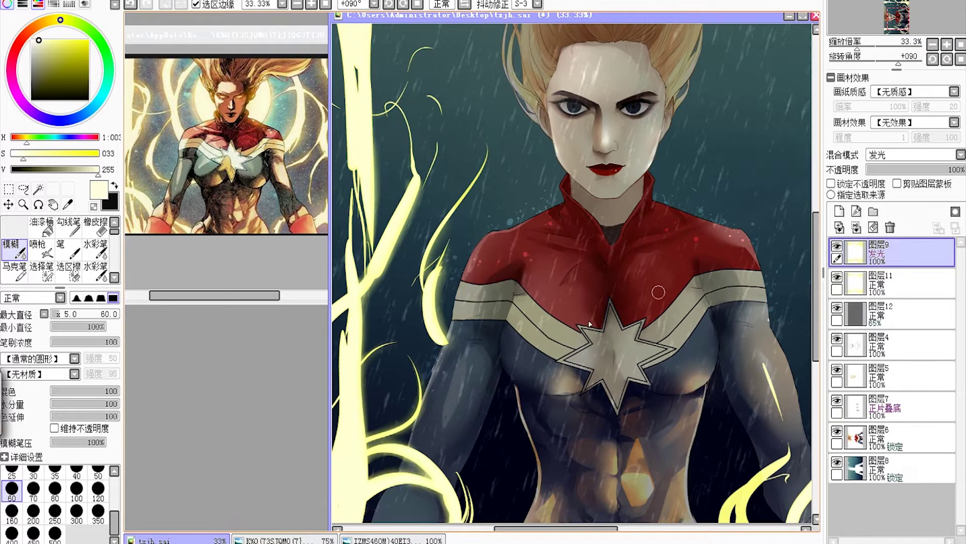
scroll(590, 324, down, 3)
scroll(750, 318, right, 3)
scroll(741, 393, right, 3)
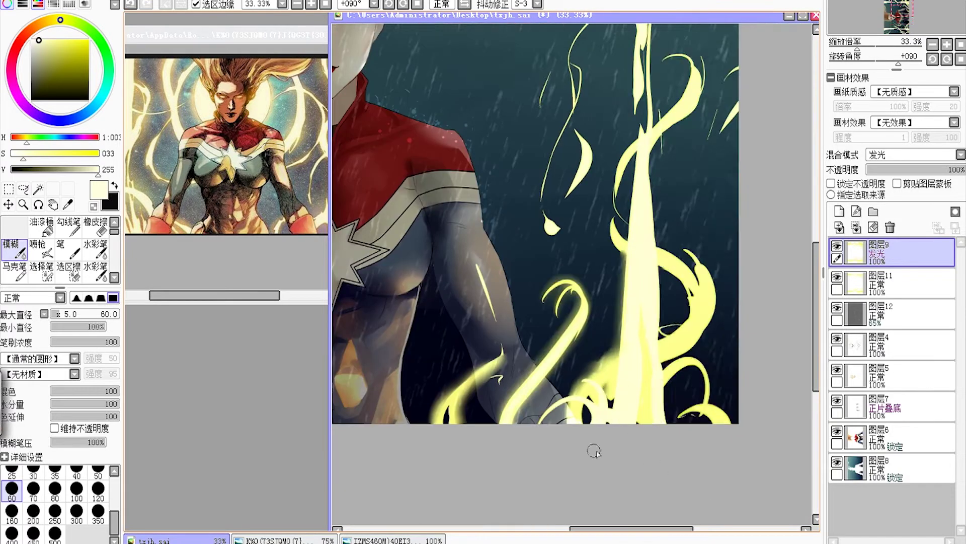
Step: Add a layer above background 图层8 in 发光 mode at 61% opacity and paint a size 500 pale yellow disc behind the head
key(n)
scroll(591, 497, up, 5)
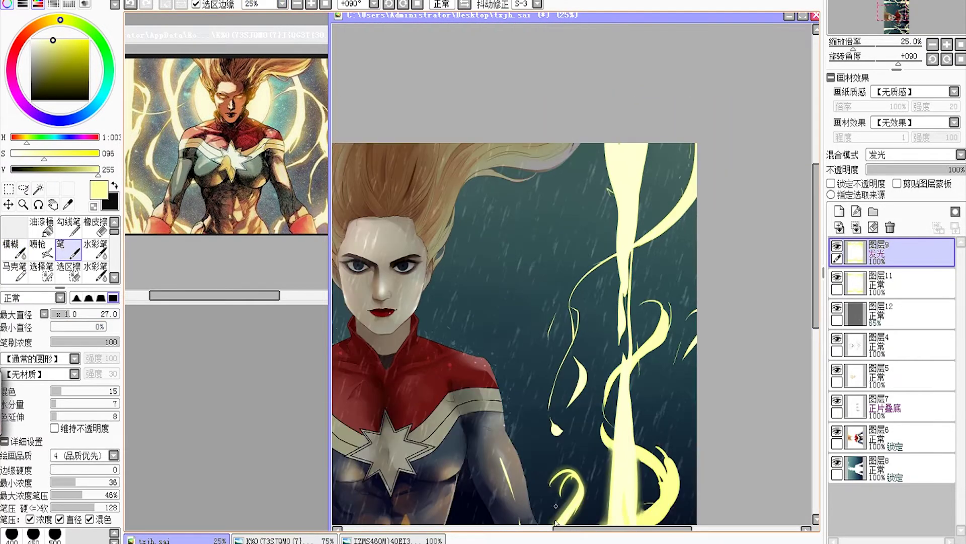
scroll(591, 497, left, 3)
scroll(626, 338, down, 1)
click(890, 468)
click(839, 212)
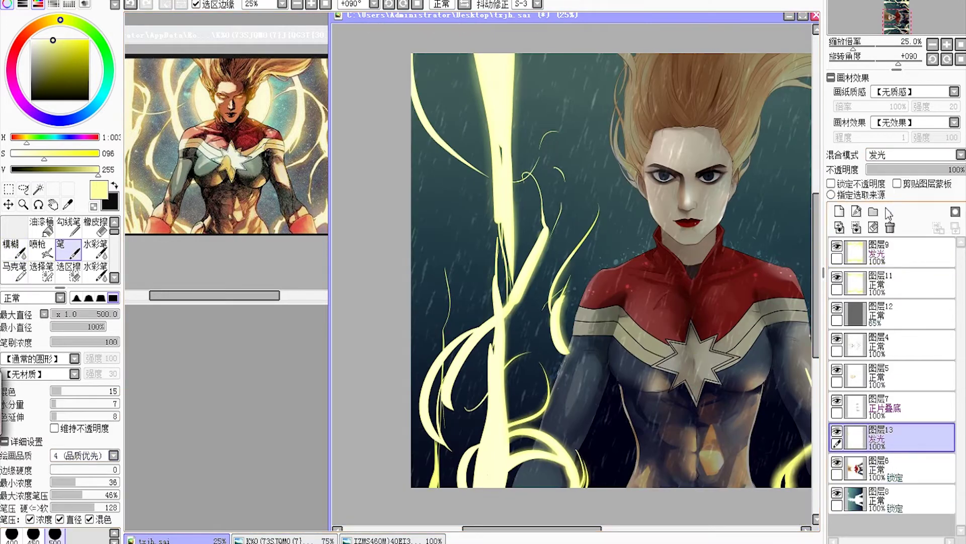
drag(631, 116, 629, 211)
scroll(613, 159, right, 3)
drag(959, 169, 927, 169)
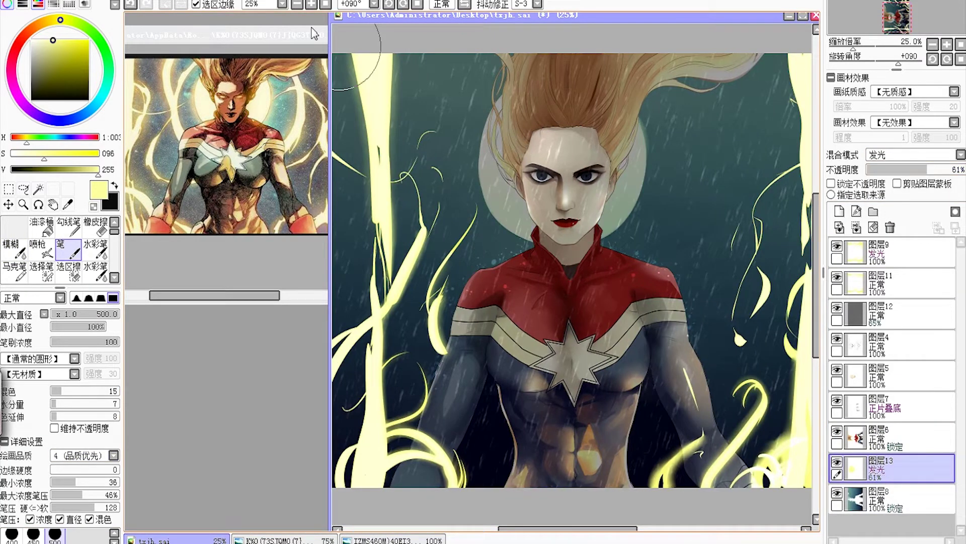
Step: Soften the edge of the halo on 图层13 with a size 205 blur brush
scroll(605, 110, up, 1)
key(b)
scroll(505, 145, down, 1)
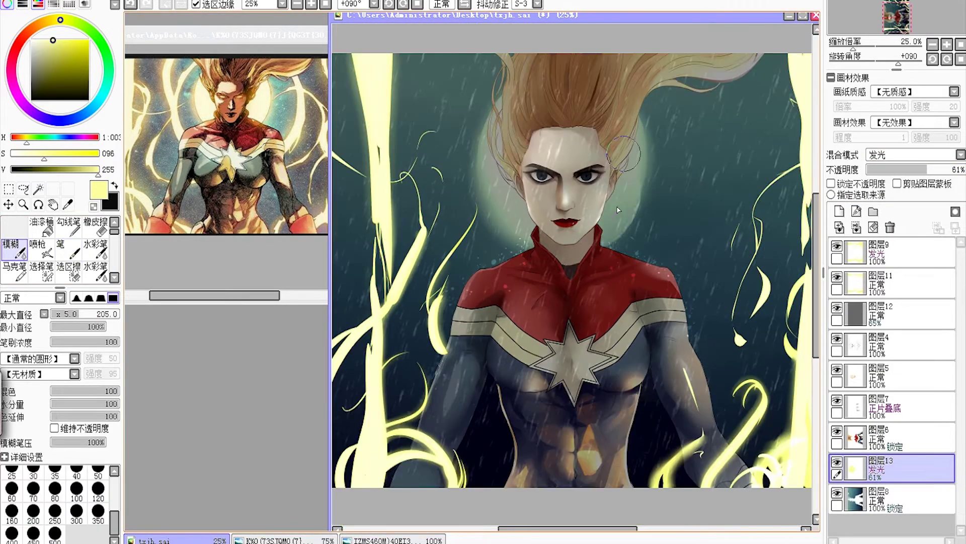
Step: Move halo layer 图层13 above 图层11 and clear the halo from the figure using a magic wand selection
drag(891, 468, 891, 282)
click(837, 492)
click(837, 339)
click(38, 189)
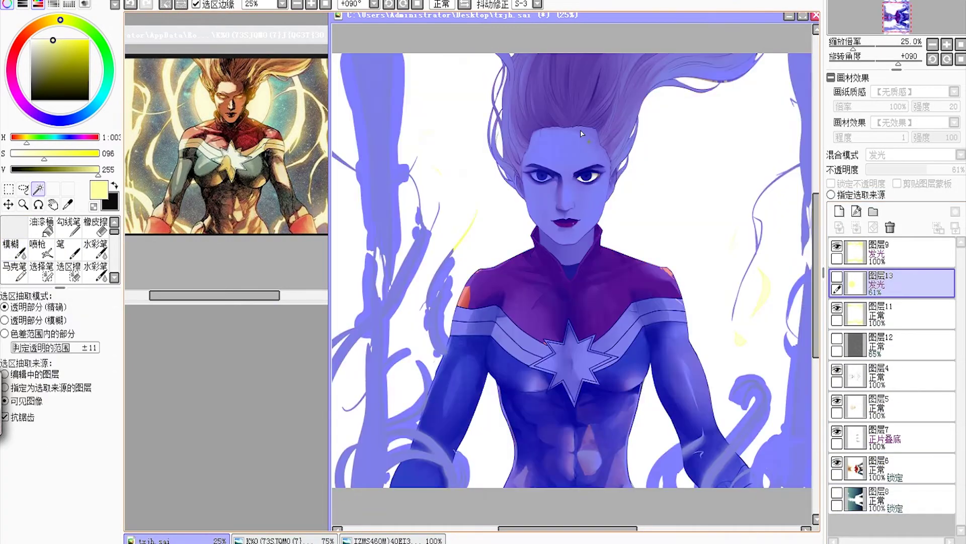
key(ctrl+d)
click(837, 338)
click(836, 492)
click(839, 211)
key(e)
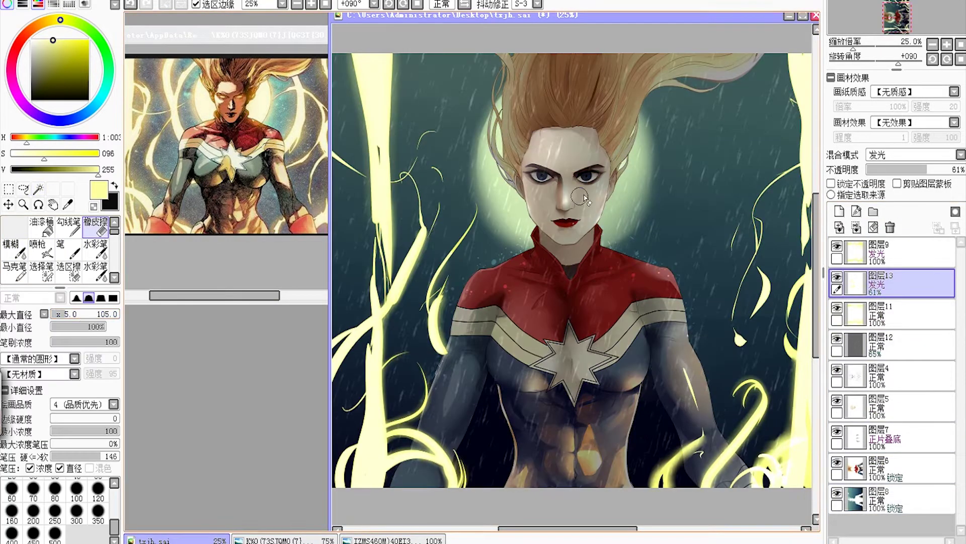
Step: Lower 图层11 to 59% opacity and rain layer 图层12 to 53%, and merge 图层9 with halo layer 图层13
click(890, 227)
click(886, 343)
drag(932, 169, 919, 169)
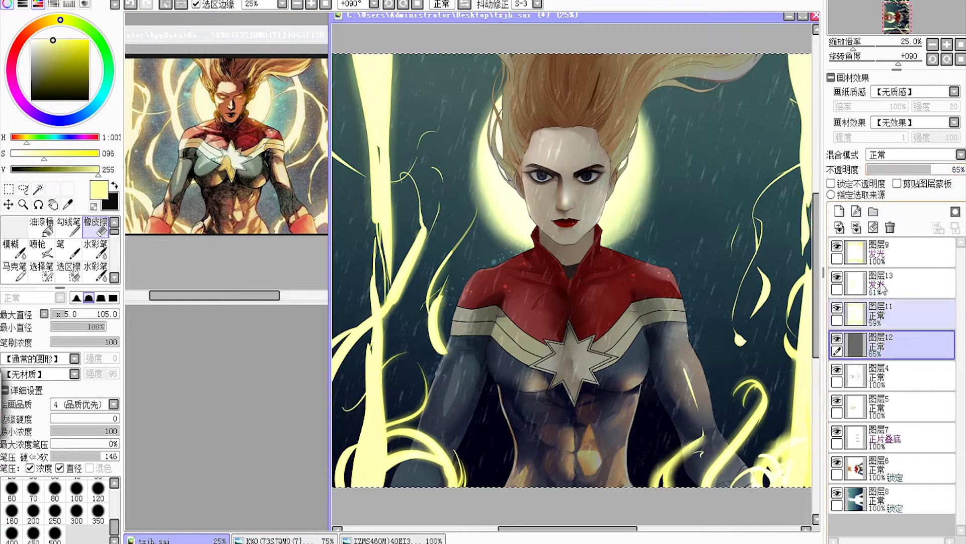
scroll(377, 219, down, 1)
key(ctrl+e)
Step: Bring up the street photo reference at 300% zoom and add a linework layer on top of the painting
click(66, 249)
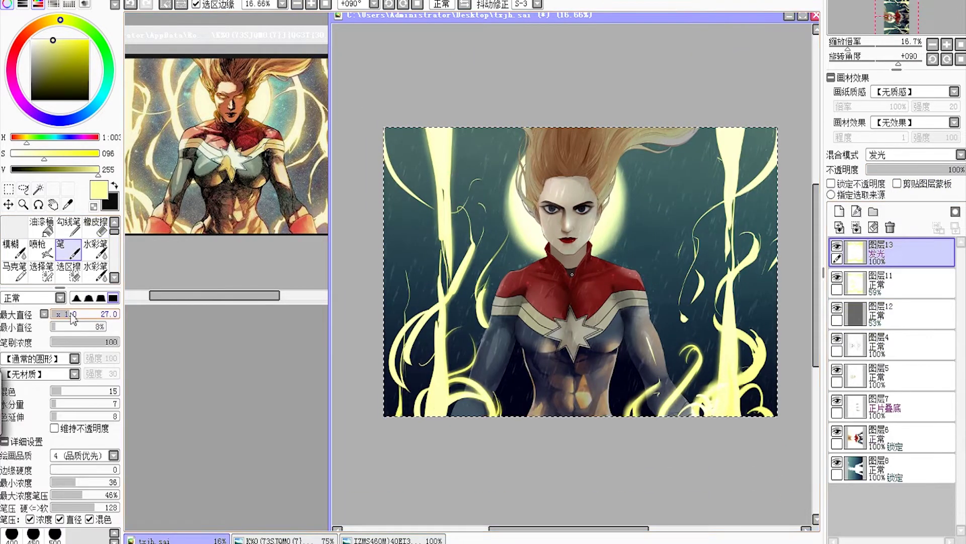
click(392, 540)
scroll(216, 251, up, 5)
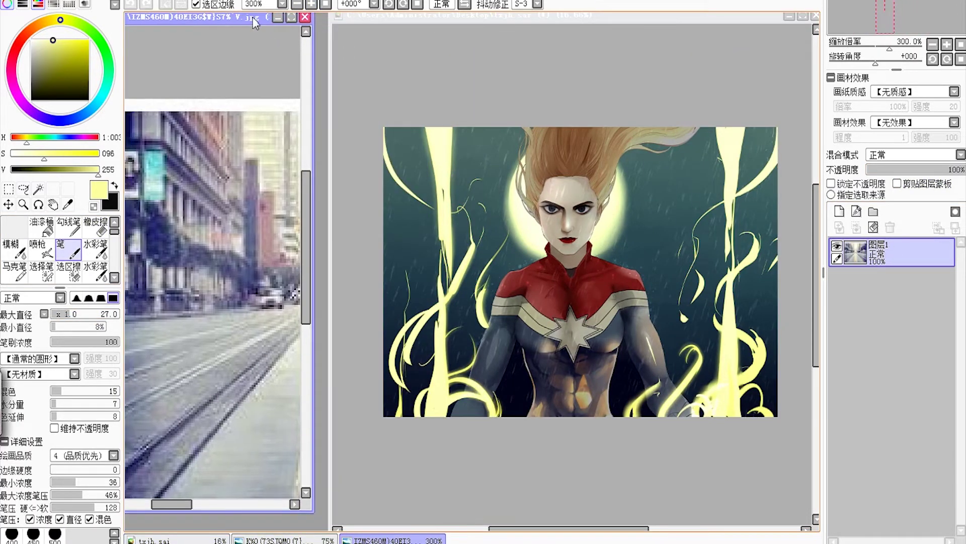
click(153, 540)
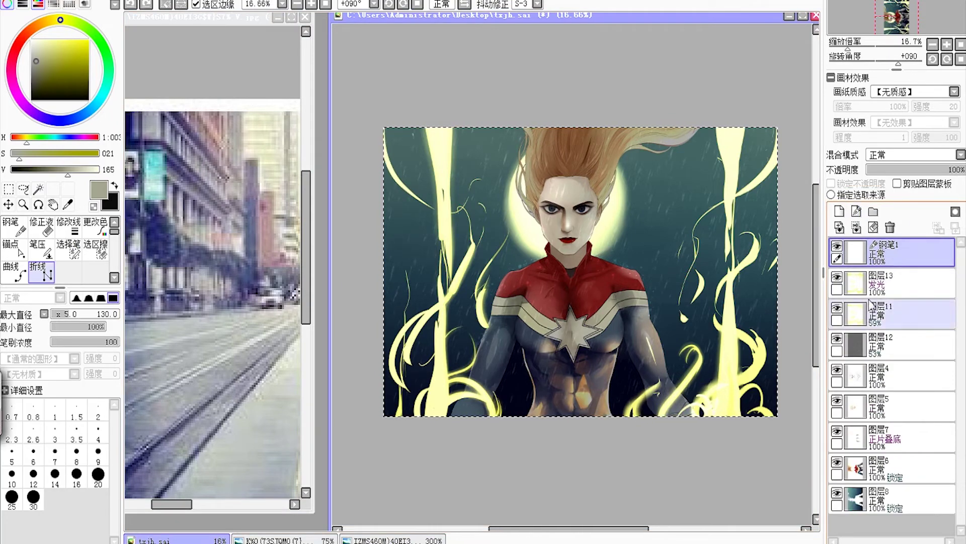
Step: Select the iris at the image's right on 图层4, adjust it with a transform, and touch up the eyes with a size 20 blur brush
click(804, 16)
scroll(569, 211, up, 10)
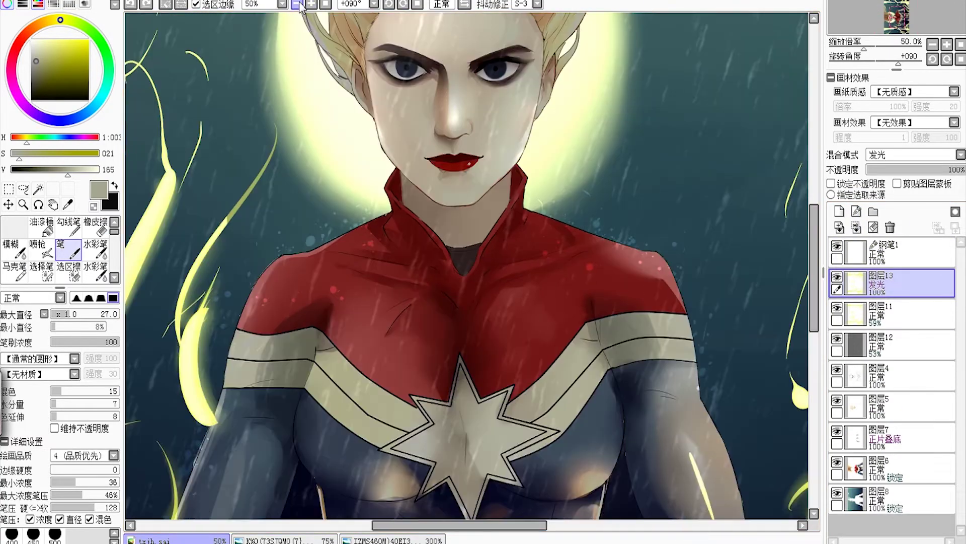
click(23, 189)
drag(626, 232, 626, 217)
key(n)
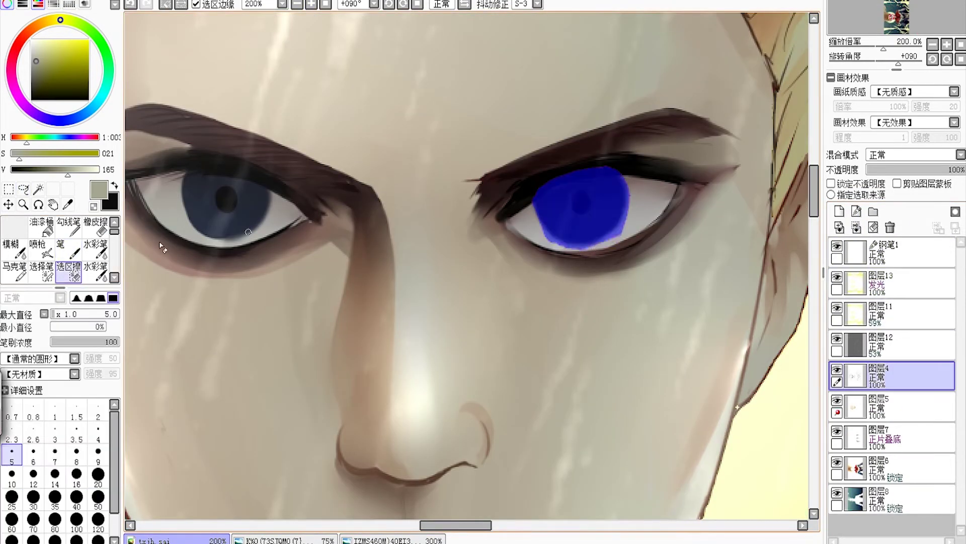
key(ctrl+t)
key(Return)
click(837, 338)
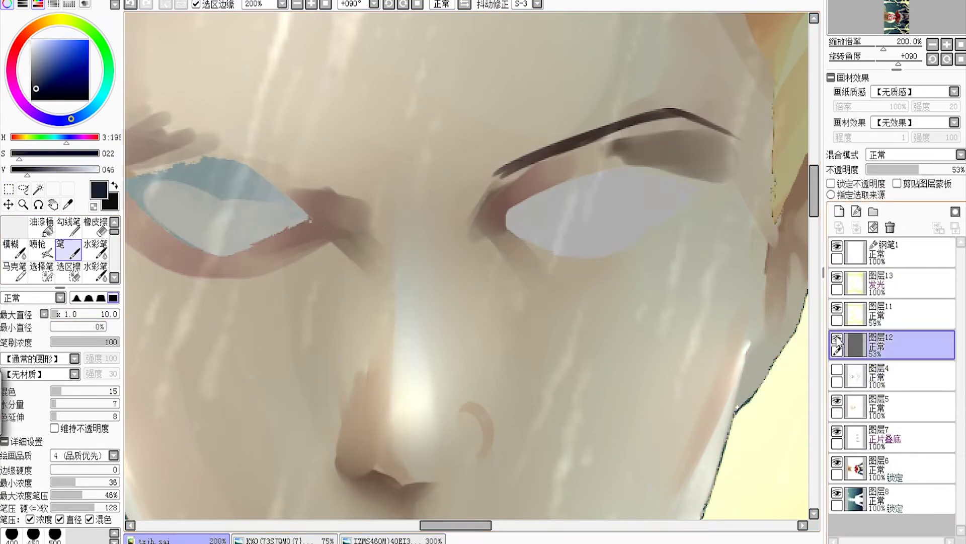
click(11, 248)
click(297, 4)
click(298, 4)
click(298, 5)
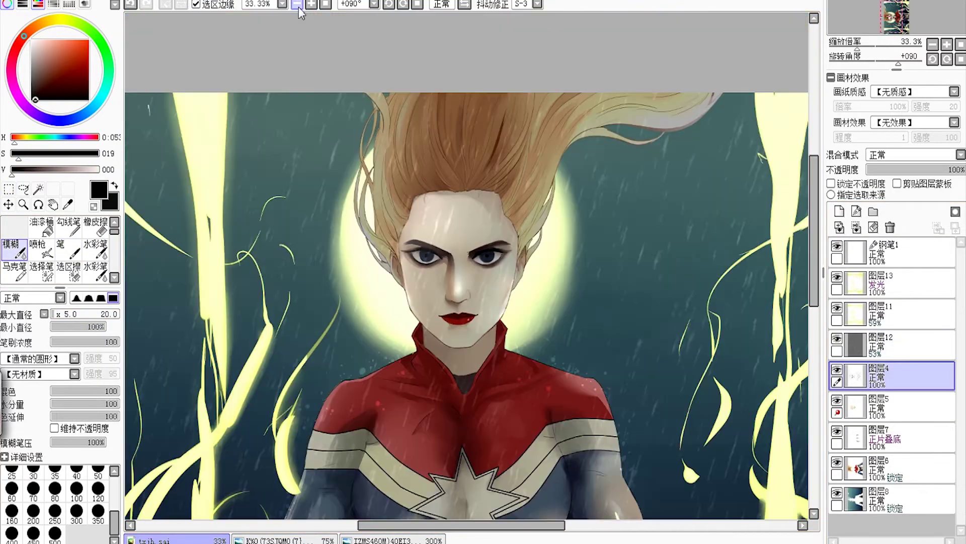
Step: Merge 图层5 and 图层7 into figure layer 图层6 and select the figure's silhouette
click(886, 435)
click(837, 431)
click(837, 338)
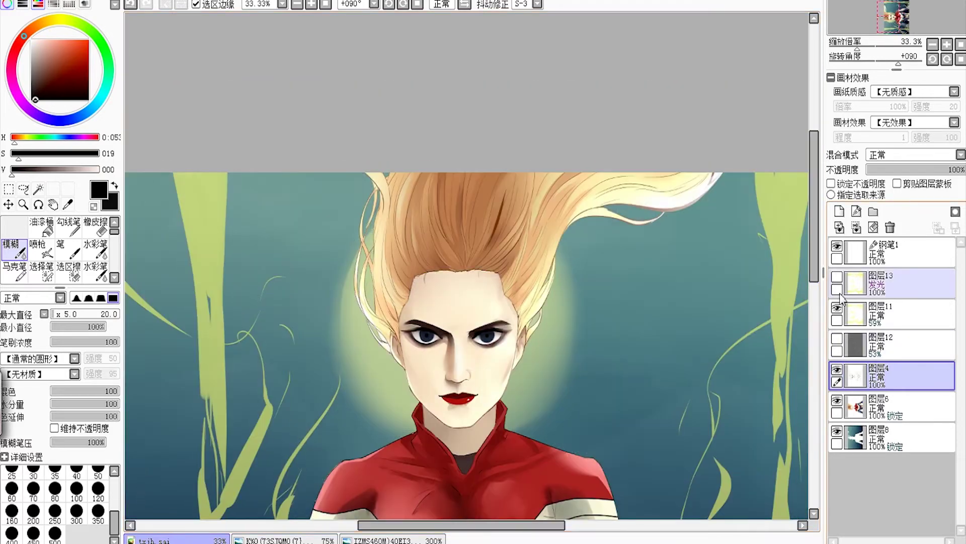
click(837, 277)
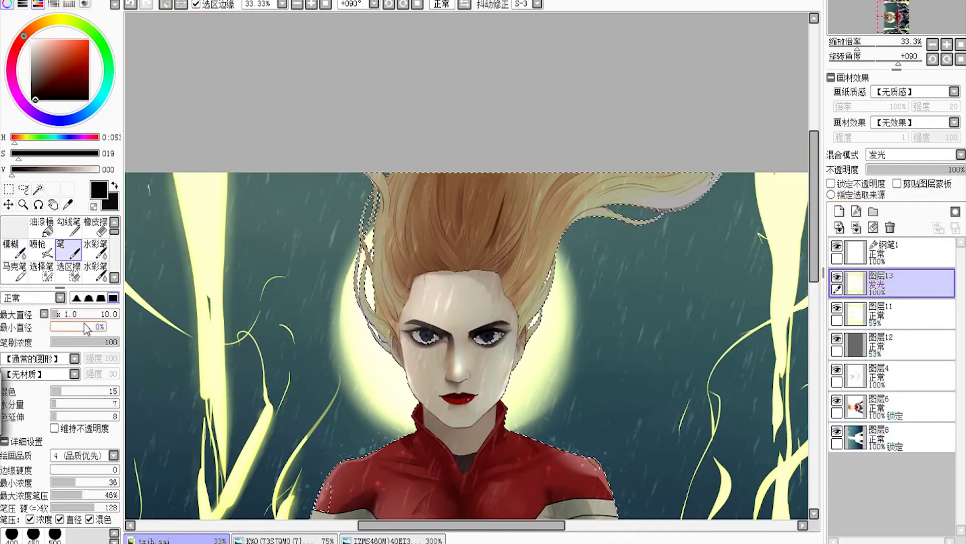
Step: Paint a pale yellow glow along the outer hair strands on 图层13 with a size 71 brush and blur it into the hair
click(891, 282)
drag(574, 221, 715, 182)
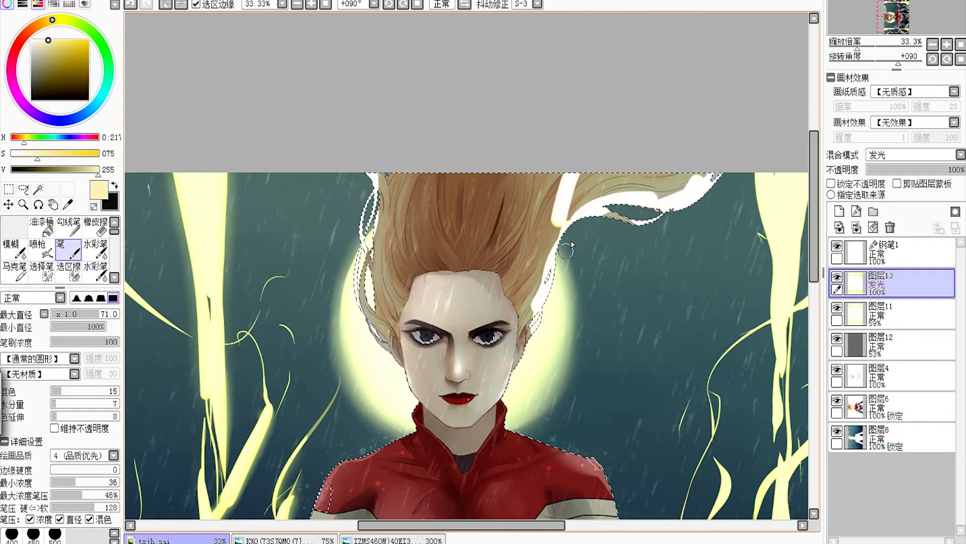
click(14, 248)
mouse_move(554, 201)
mouse_down()
mouse_move(541, 237)
mouse_move(579, 207)
mouse_up()
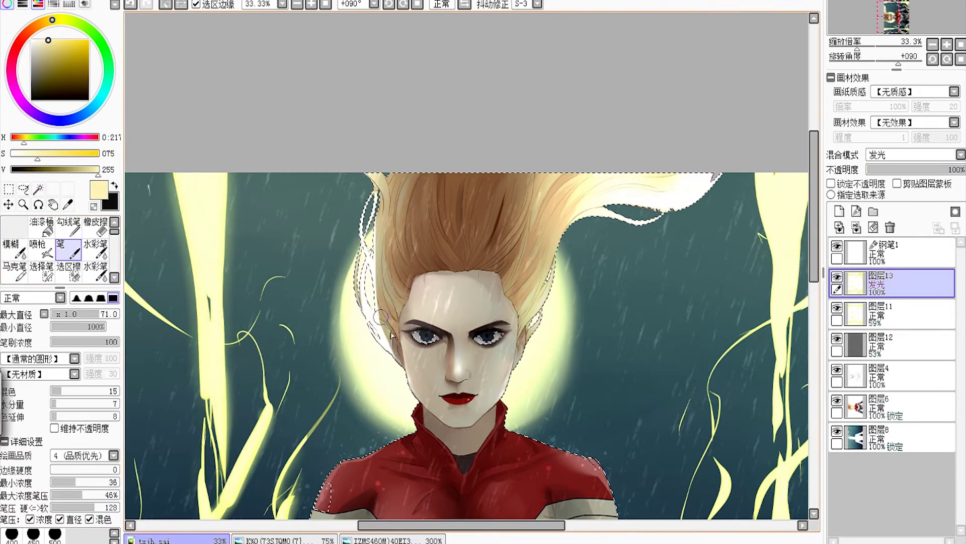
drag(392, 226, 417, 304)
scroll(417, 304, up, 2)
scroll(417, 304, down, 1)
scroll(674, 236, up, 2)
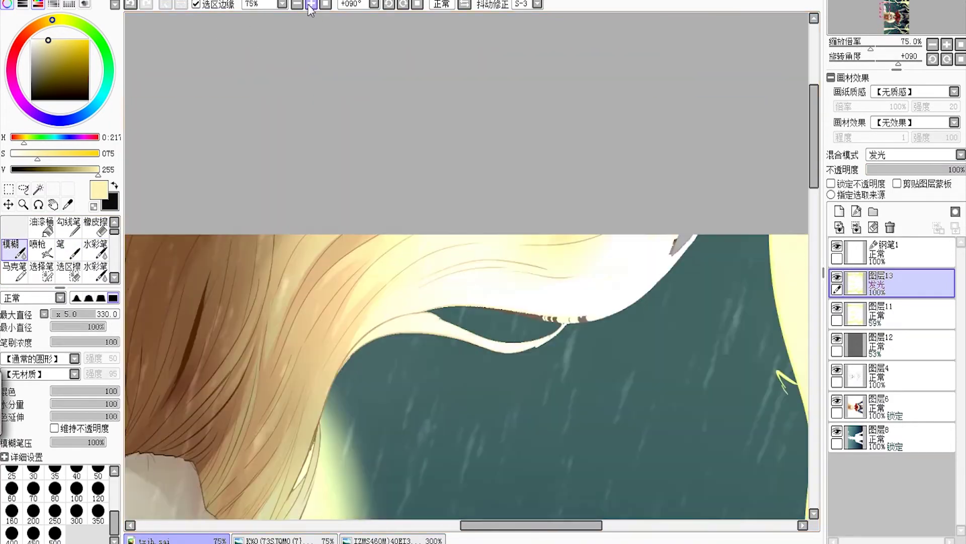
scroll(675, 237, down, 3)
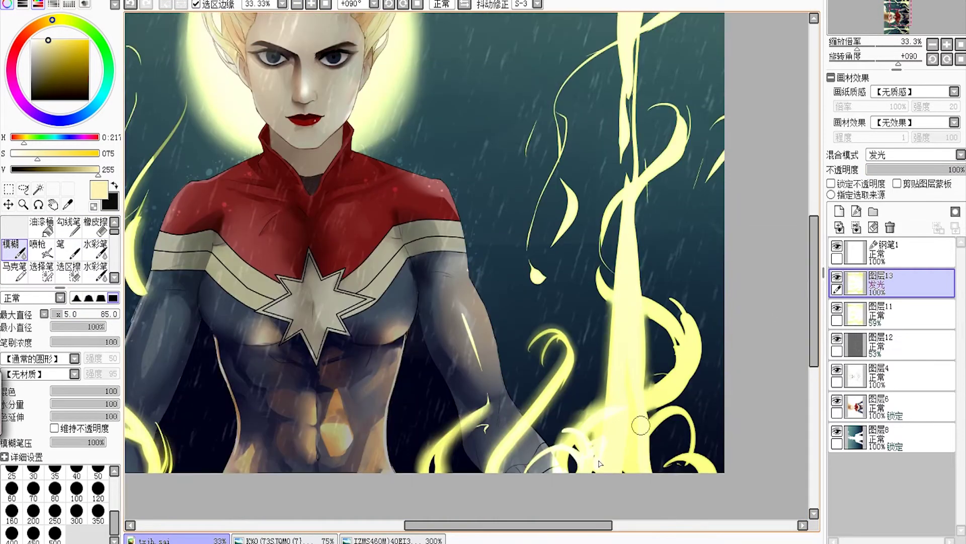
click(839, 211)
scroll(820, 249, up, 2)
click(890, 227)
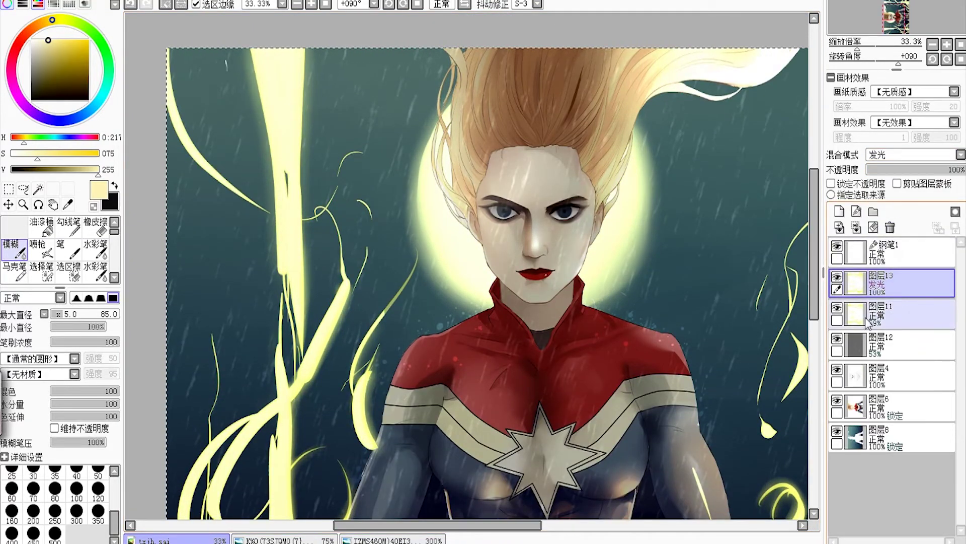
click(910, 154)
click(878, 209)
scroll(312, 76, up, 2)
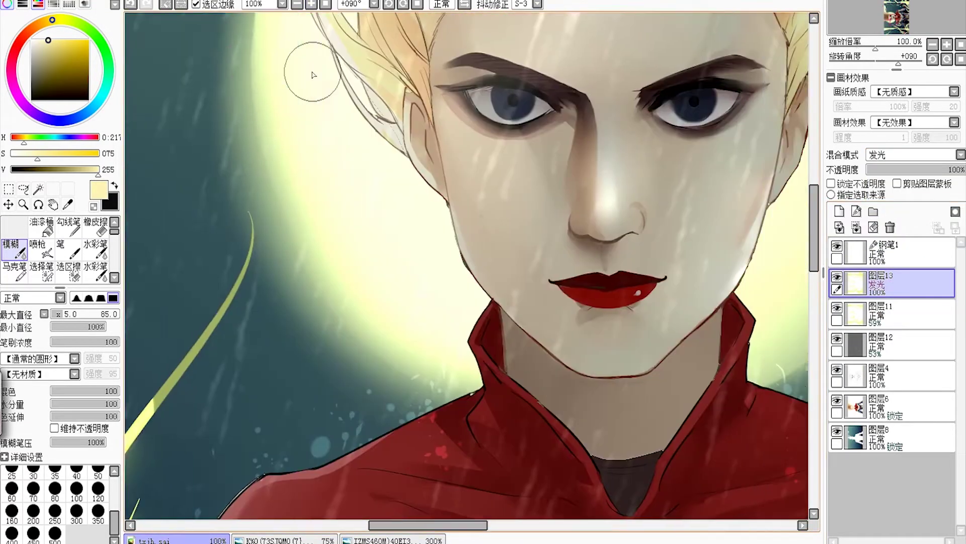
key(n)
scroll(595, 287, down, 4)
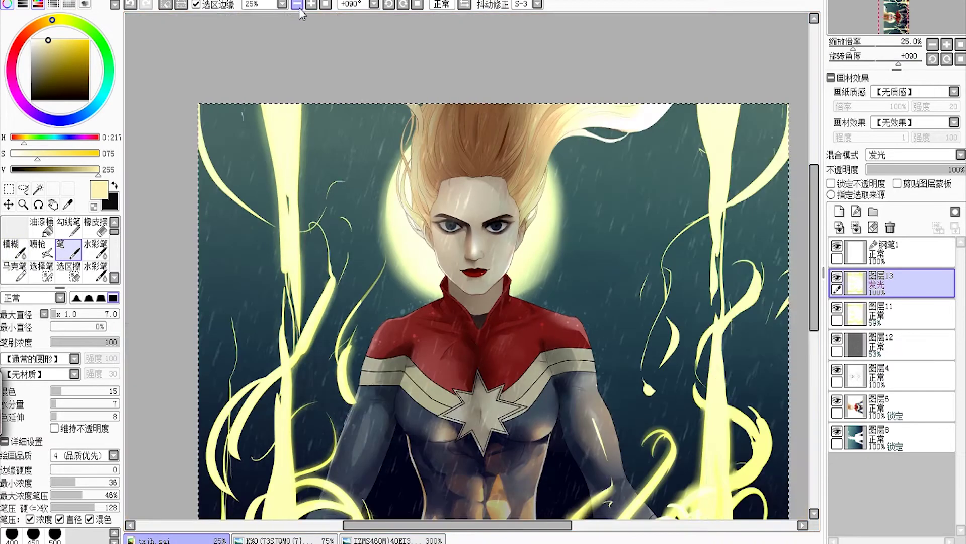
Step: Add a linework layer above background 图层8 and draw black size 30 building outlines and a wide grey-blue vertical strip at the image's left
scroll(357, 215, down, 1)
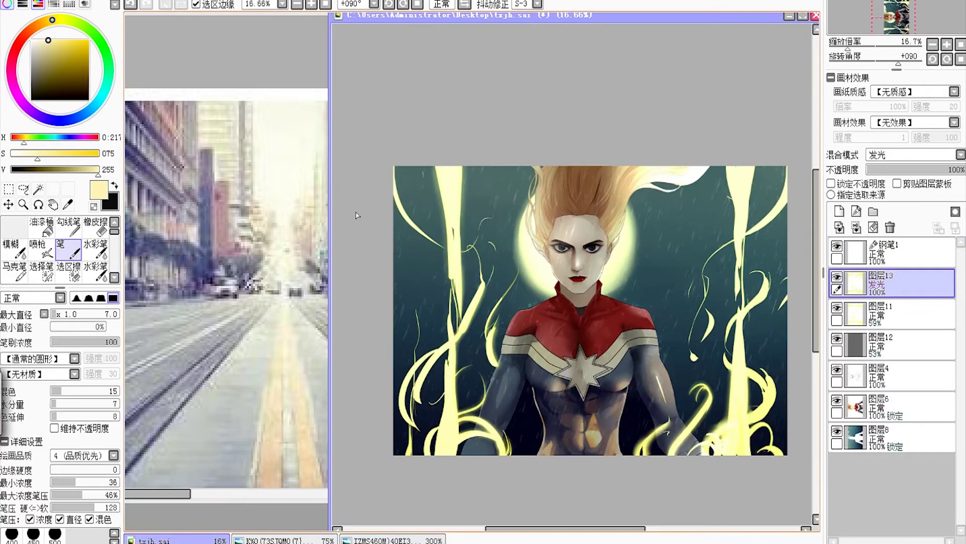
click(856, 211)
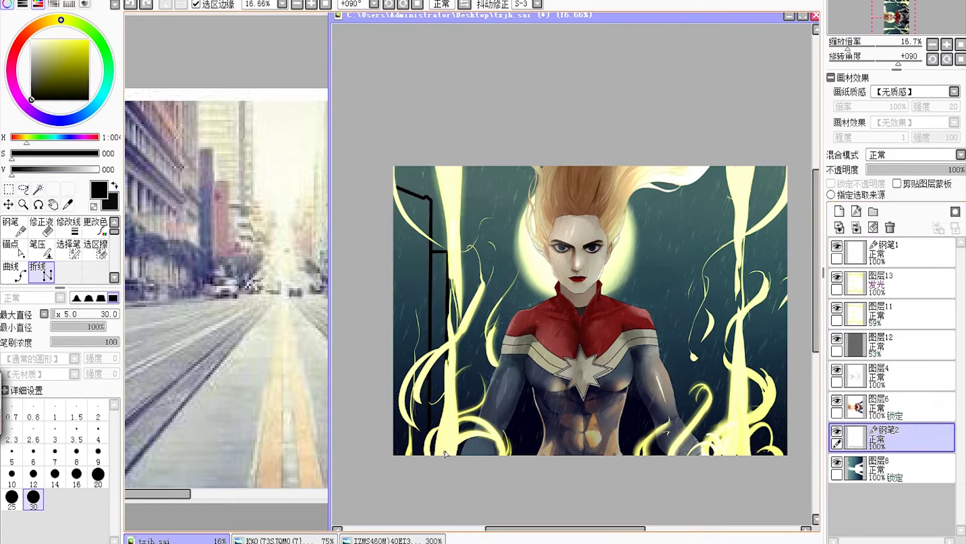
click(478, 166)
click(41, 49)
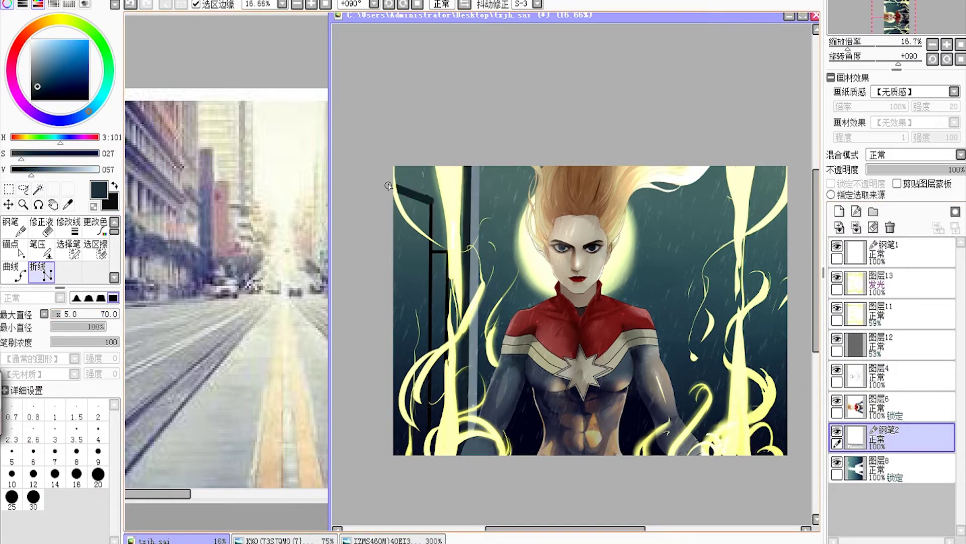
Step: Draw a dark red vertical line and black ledge lines on the buildings at the image's left with size 20 straight strokes
alt+click(572, 275)
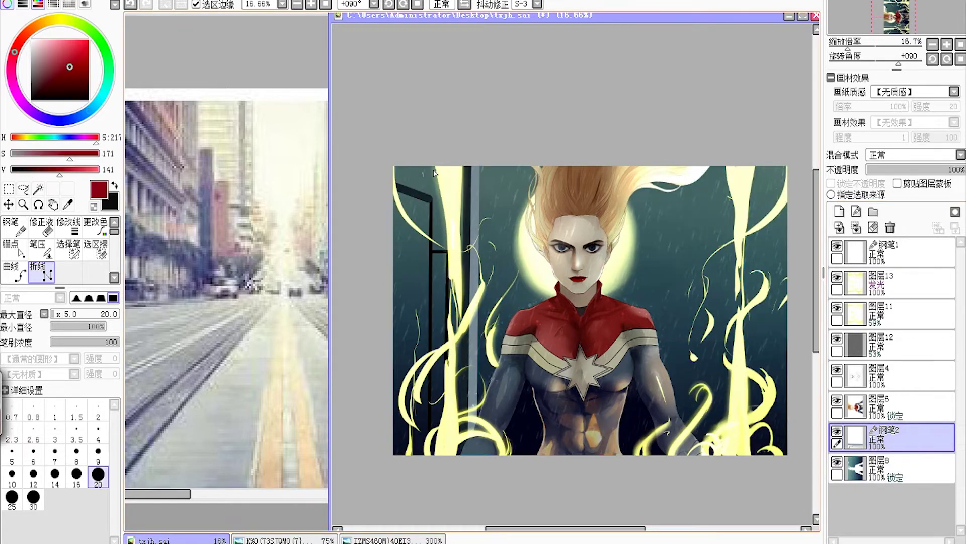
click(98, 473)
click(429, 196)
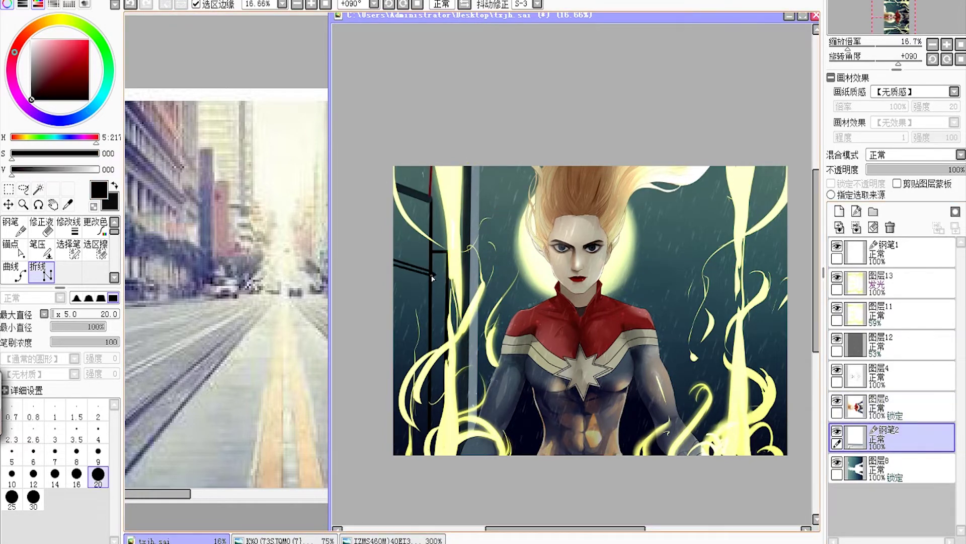
Step: Add a layer below linework layer 钢笔2 and paint a muted red striped facade on the building in the image's upper-left corner
click(839, 211)
click(48, 56)
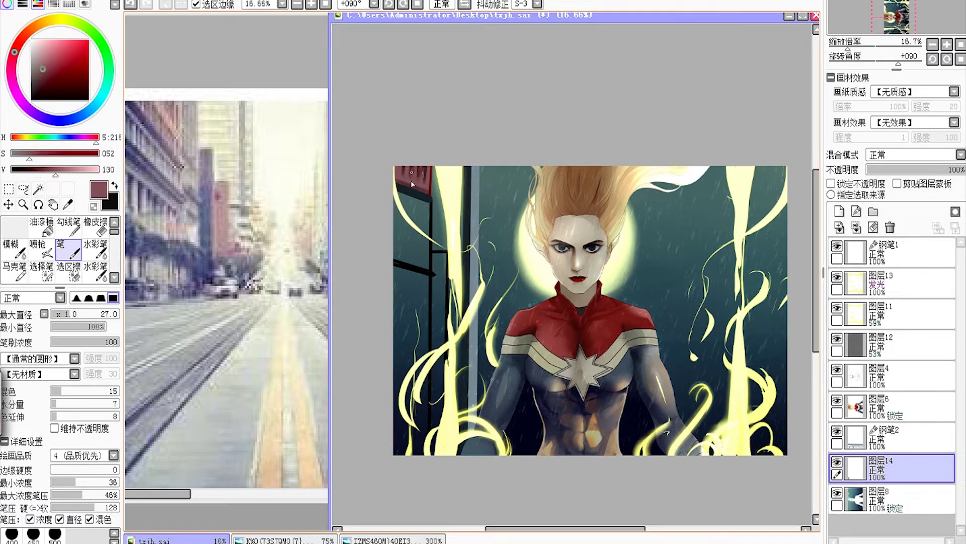
alt+click(411, 185)
Step: Hide rain layer 图层12 and energy layers 图层13 and 图层11, and activate line recolouring on linework layer 钢笔2
click(836, 338)
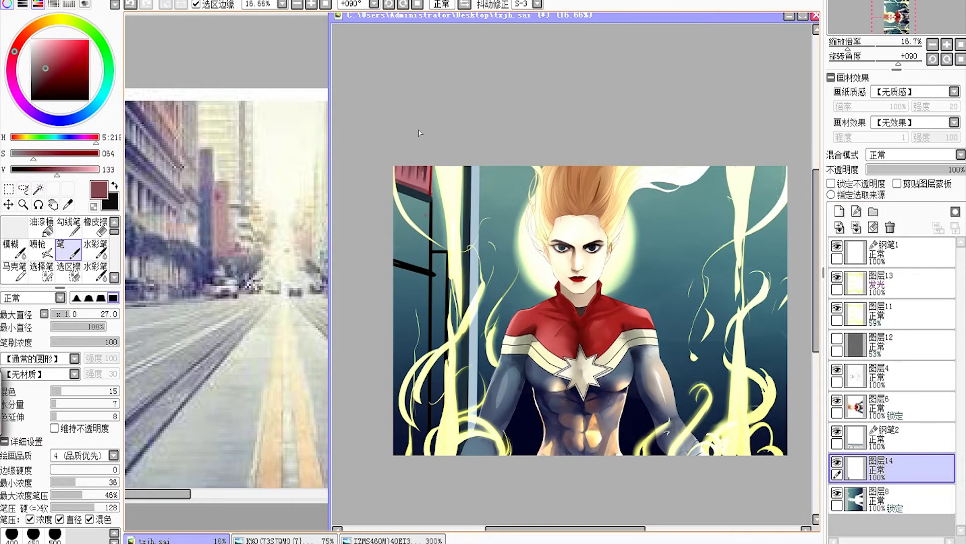
scroll(421, 133, up, 5)
scroll(420, 133, down, 5)
click(901, 437)
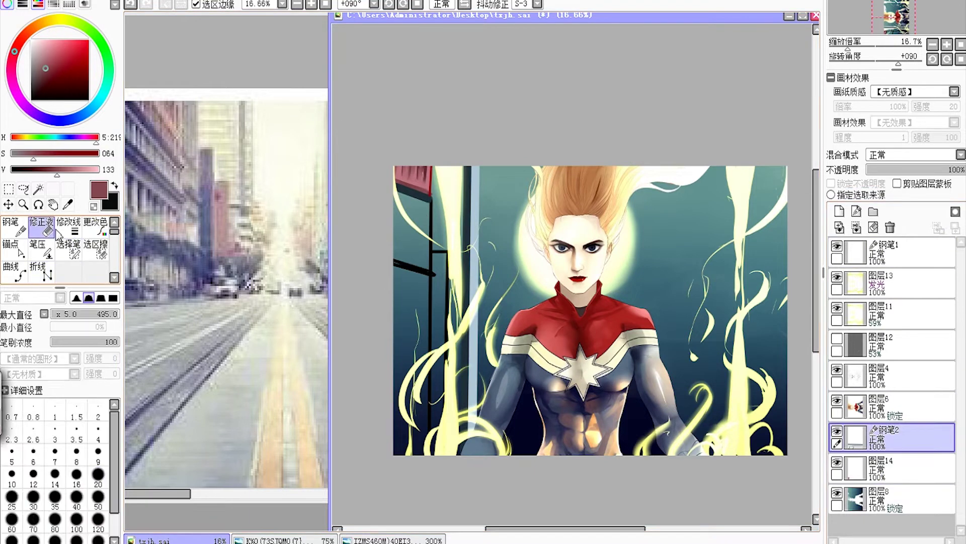
click(96, 227)
click(837, 277)
click(836, 307)
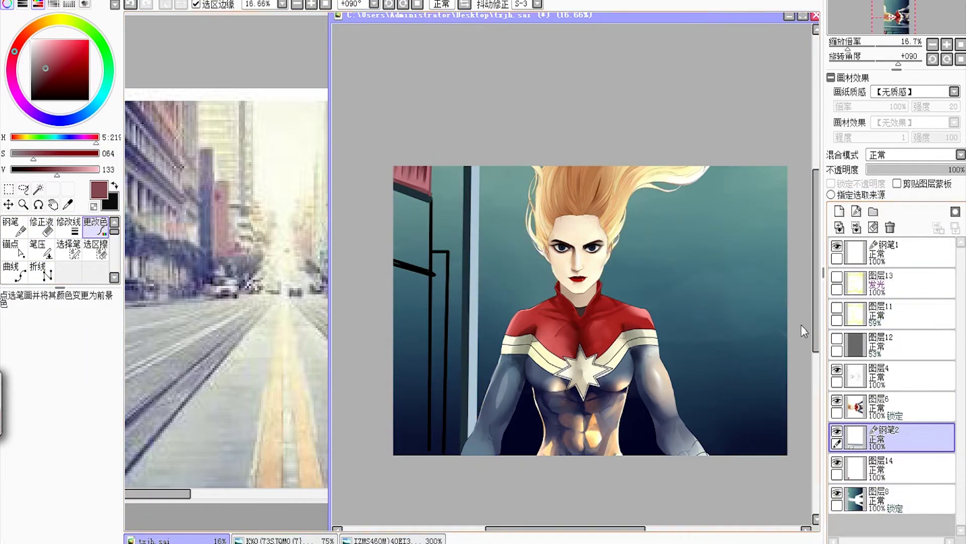
Step: Draw a light grey-blue ledge line under the upper building's dark ledge with size 20 straight strokes on linework layer 钢笔2
click(896, 468)
click(895, 438)
click(39, 277)
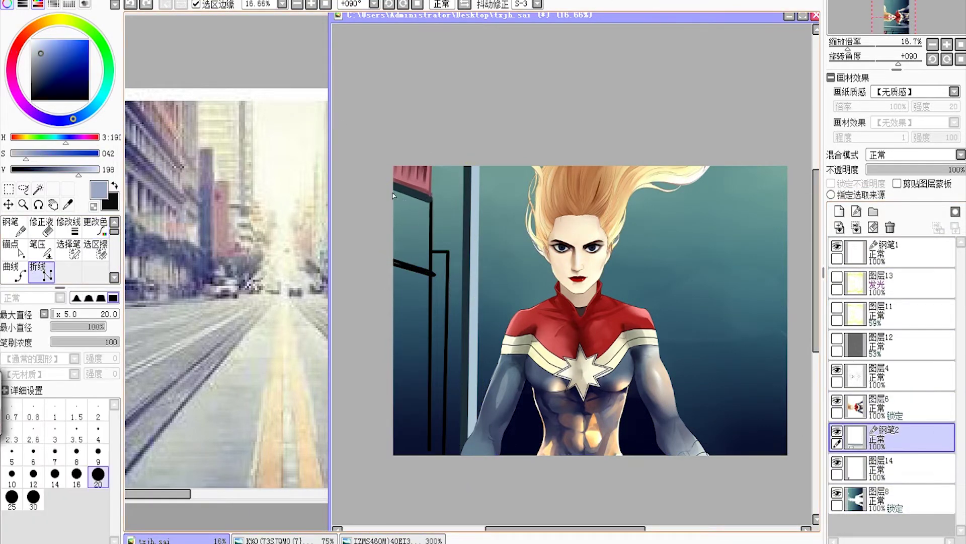
click(848, 378)
ctrl+shift+click(422, 251)
scroll(506, 262, up, 3)
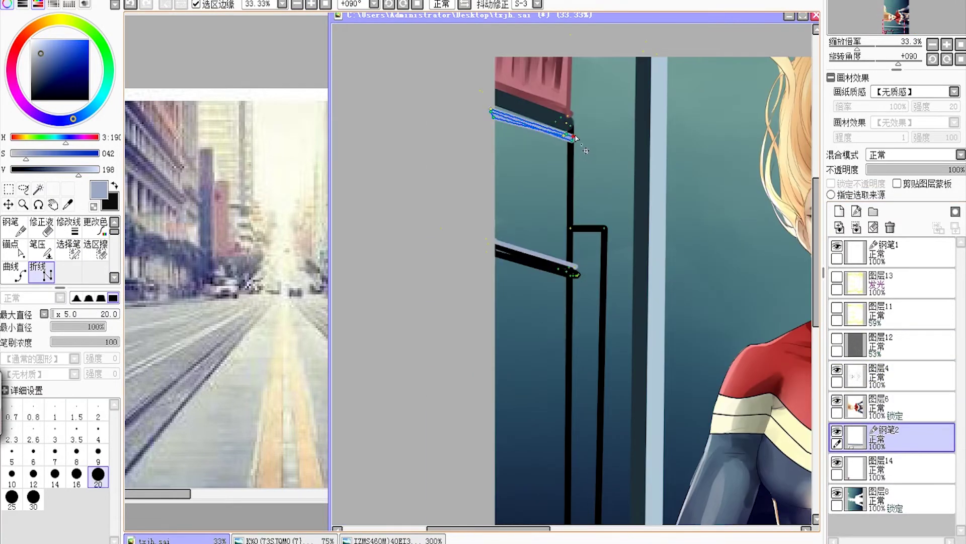
Step: Add a second grey-blue ledge with slate vertical bars beneath it, closed off by dark horizontal lines
scroll(586, 151, down, 3)
scroll(541, 280, up, 2)
alt+click(541, 280)
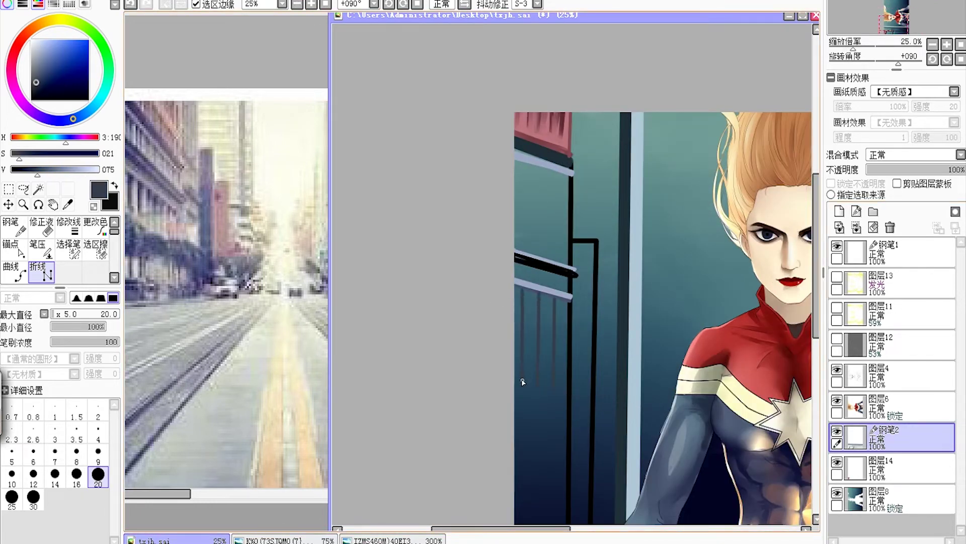
scroll(523, 381, up, 1)
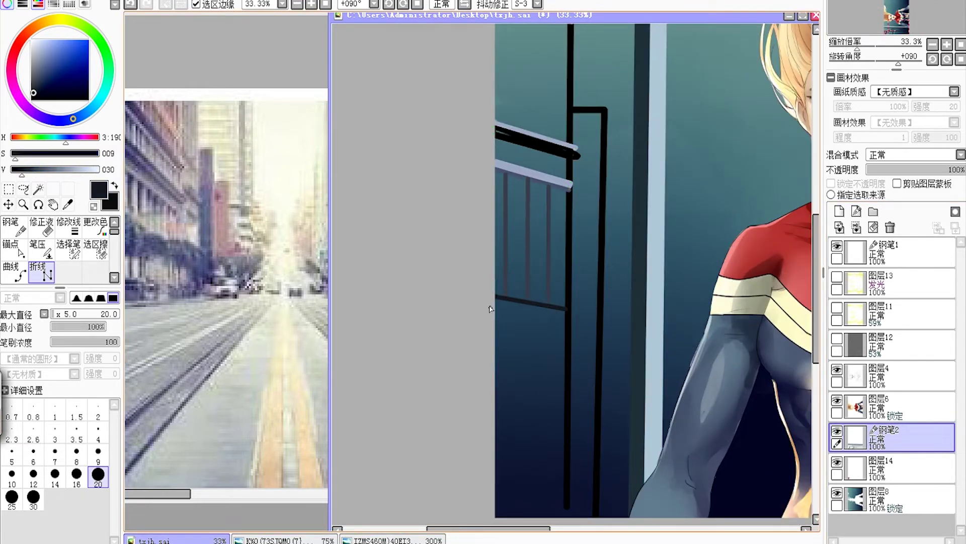
scroll(569, 231, down, 2)
Step: Convert 钢笔2 to a normal layer, move its upper ledges down, and extend the red facade down to them on 图层14
key(ctrl+t)
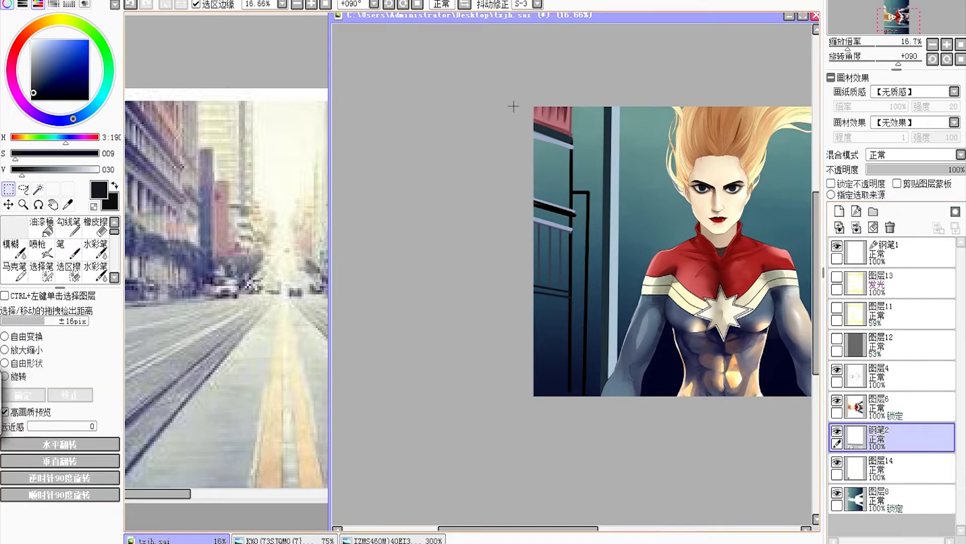
scroll(532, 123, up, 2)
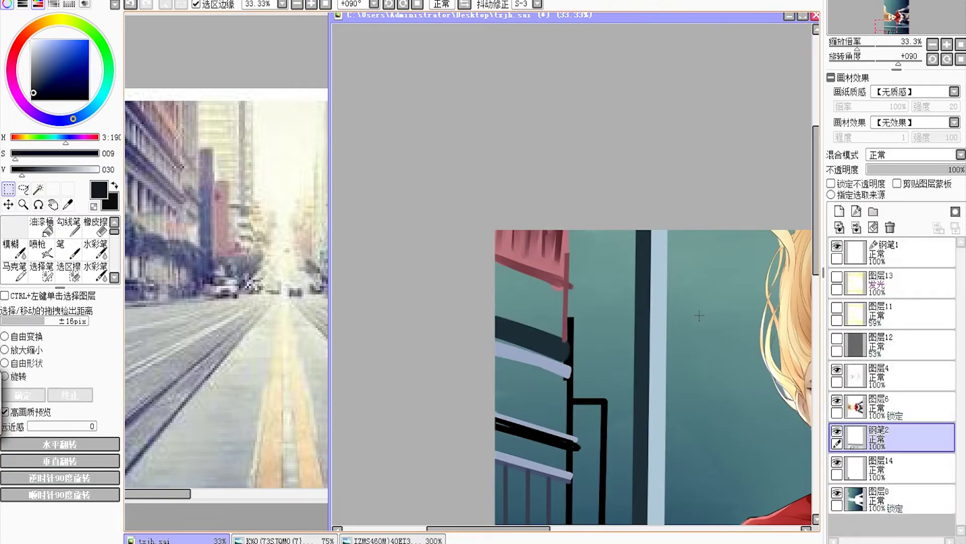
drag(575, 321, 579, 266)
key(Return)
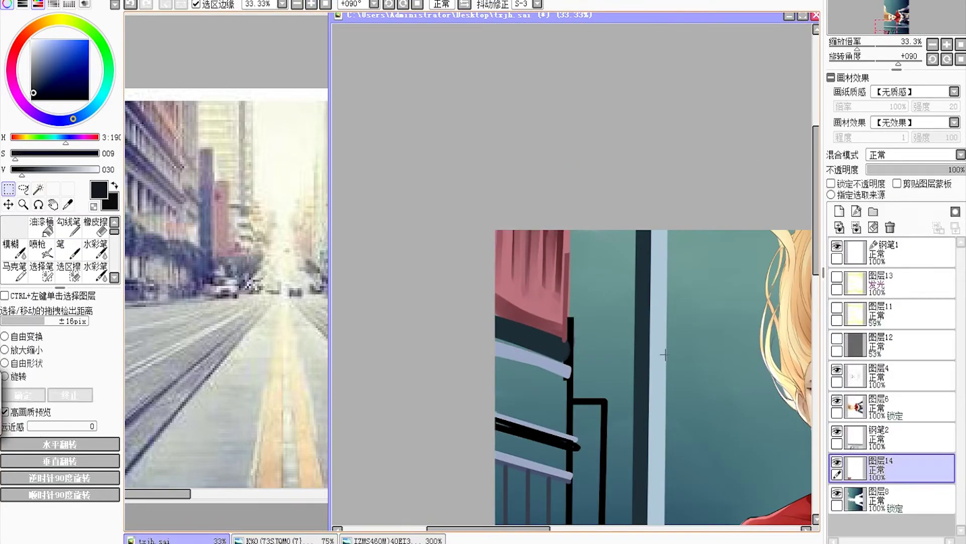
Step: Select the black vertical line beside the barred building and reshape it with a free-form transform on layer 钢笔2
scroll(505, 409, down, 5)
drag(580, 231, 584, 503)
key(ctrl+t)
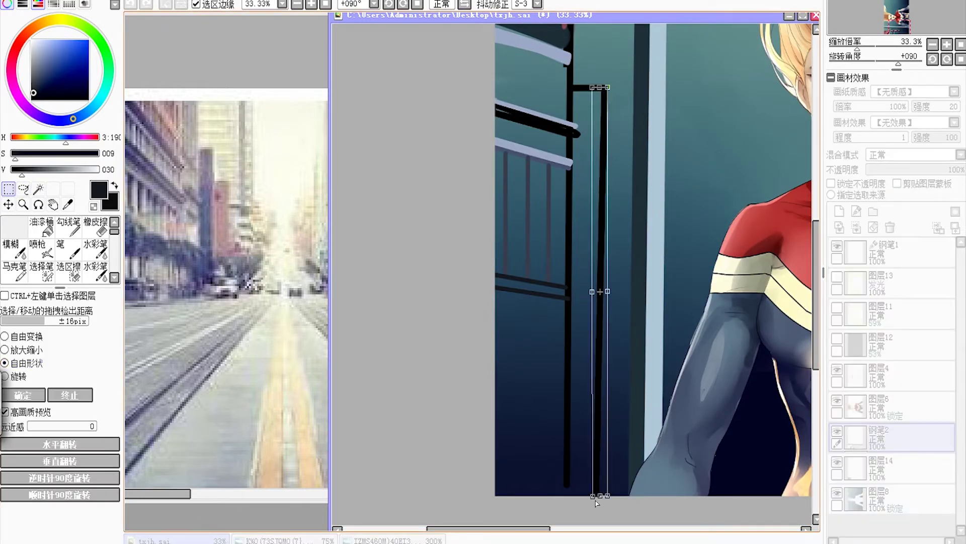
key(Return)
click(886, 437)
drag(439, 529, 566, 535)
scroll(761, 222, down, 2)
drag(812, 302, 811, 282)
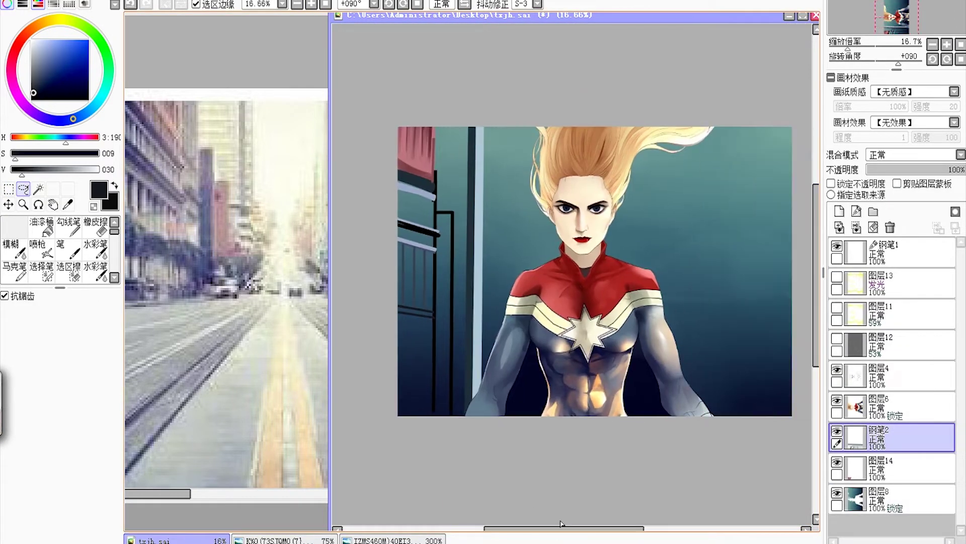
Step: Hide background 图层8 and paint a pale green tiled facade with white grid lines between the red building and the dark pole
click(837, 491)
key(n)
alt+click(414, 173)
drag(451, 131, 452, 413)
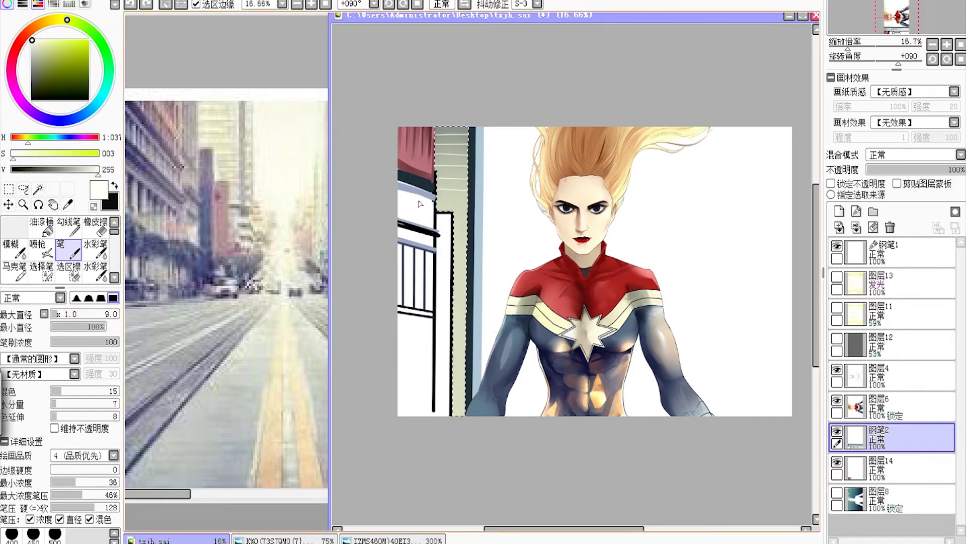
scroll(401, 272, up, 1)
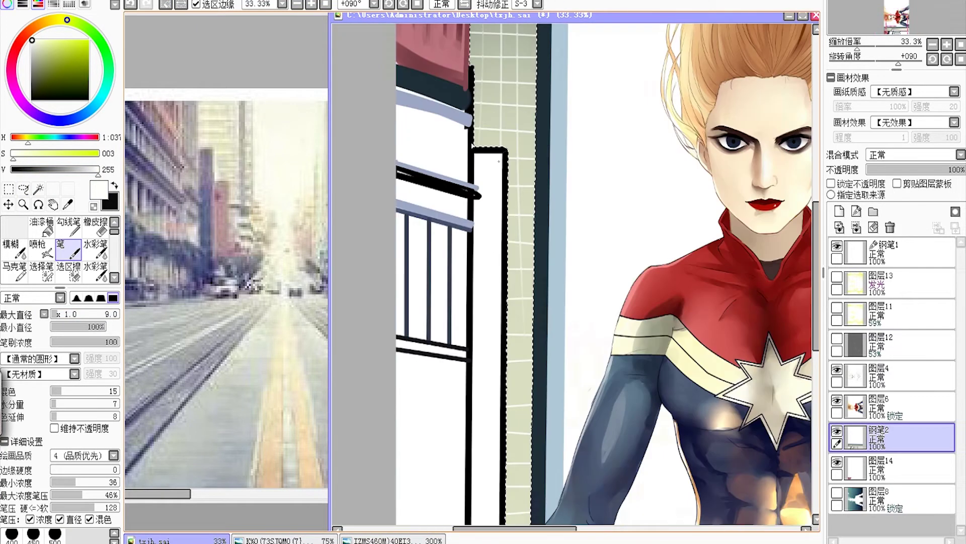
scroll(474, 85, up, 2)
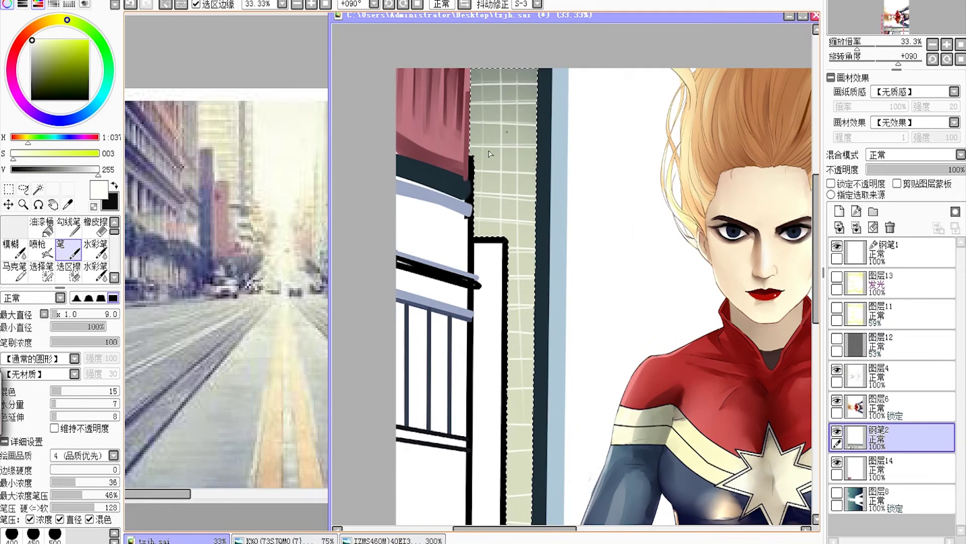
Step: Deselect, paint a dark edge between the red and tiled facades, merge 钢笔2 into 图层14 and smooth the red facade with size 120 blur
key(ctrl+d)
alt+click(469, 236)
drag(472, 71, 472, 216)
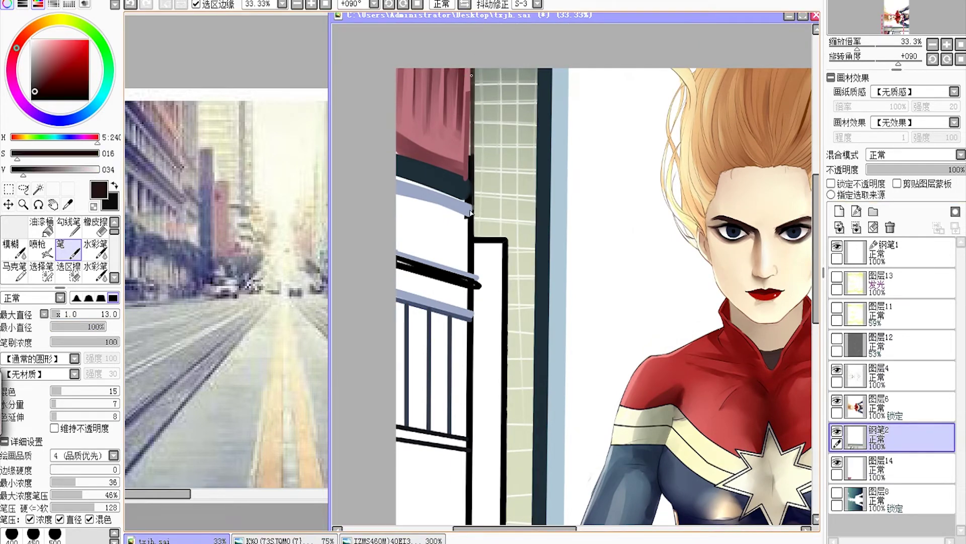
click(11, 247)
click(858, 229)
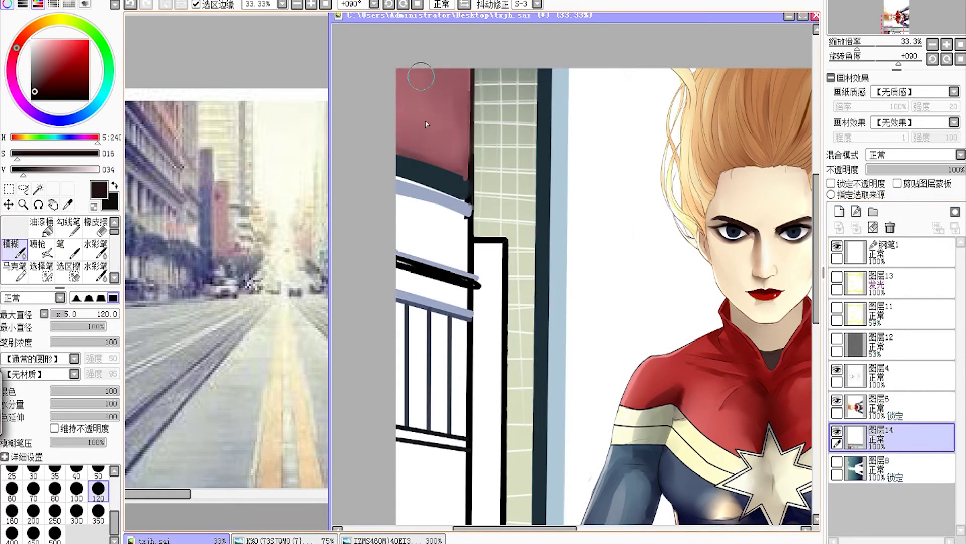
Step: Flip the canvas view and clean up the grey-blue and dark ledges under the red facade with the size 14 pen
key(h)
key(n)
alt+click(503, 210)
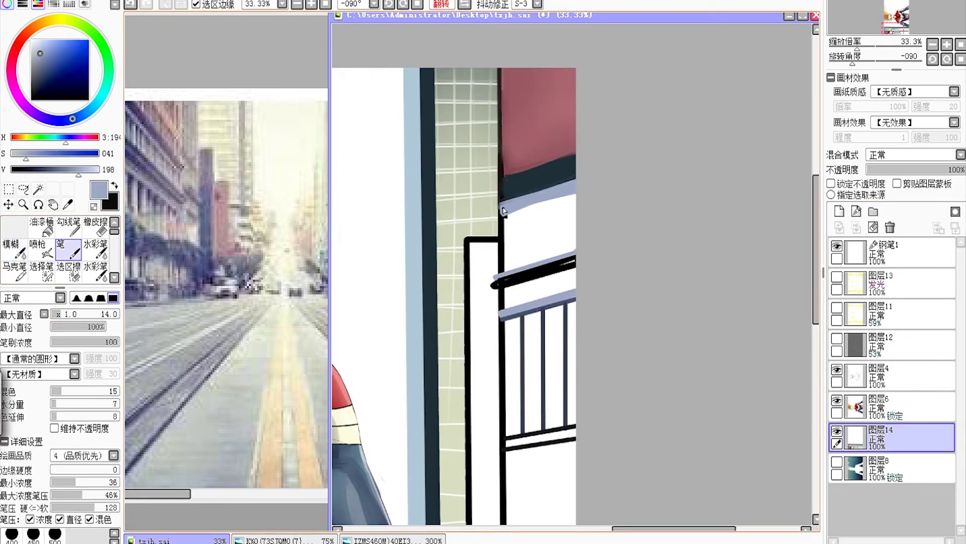
alt+click(516, 178)
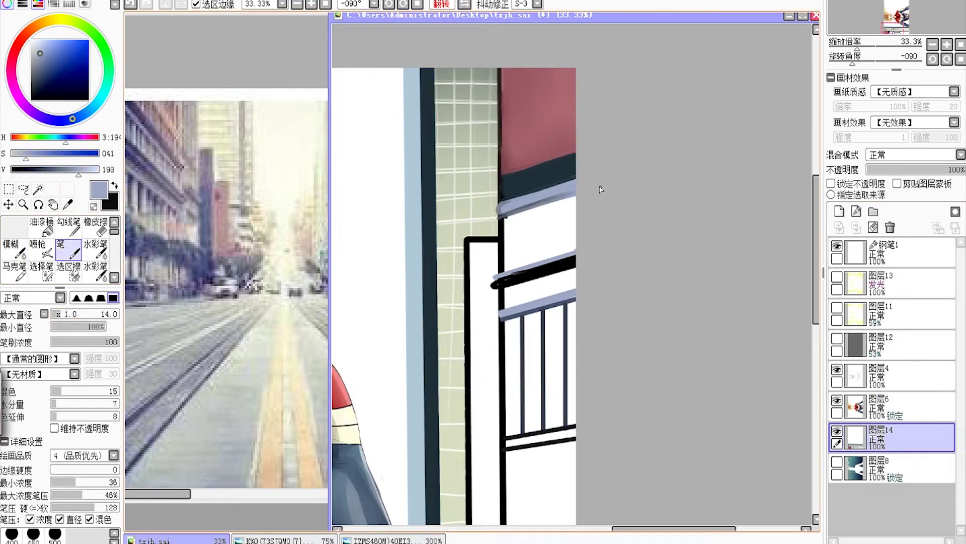
Step: Paint two rows of dark vertical window stripes on the red facade and tidy them with sampled reds at size 16
click(442, 4)
alt+click(645, 199)
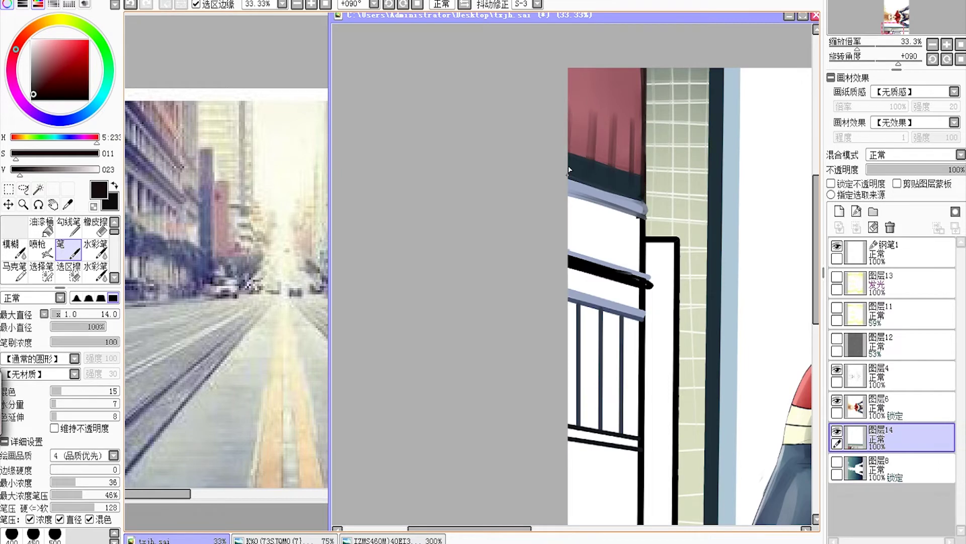
key(h)
alt+click(572, 115)
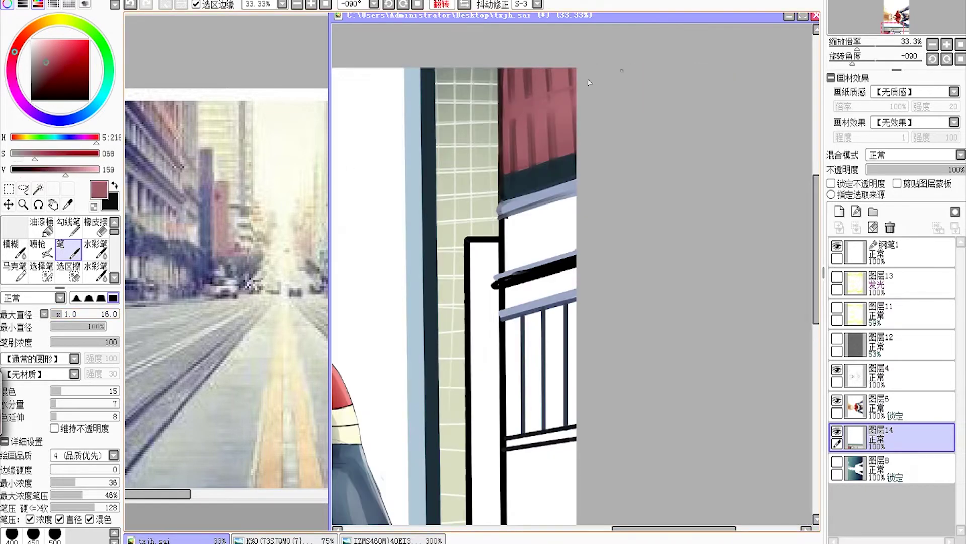
key(h)
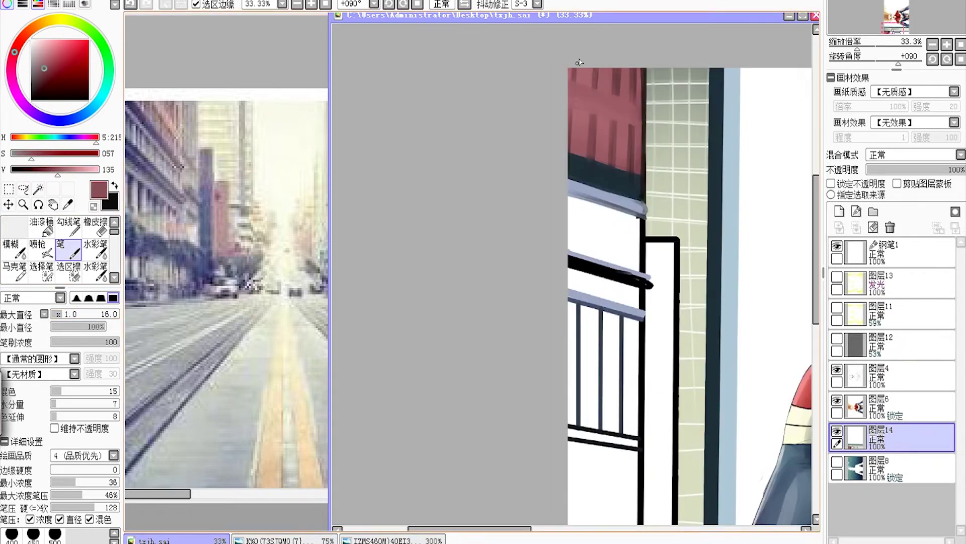
Step: Select the white panel under the first grey-blue ledge and fill it with grey-brown on new layer 图层15
scroll(712, 65, down, 1)
click(589, 254)
key(b)
key(ctrl+shift+n)
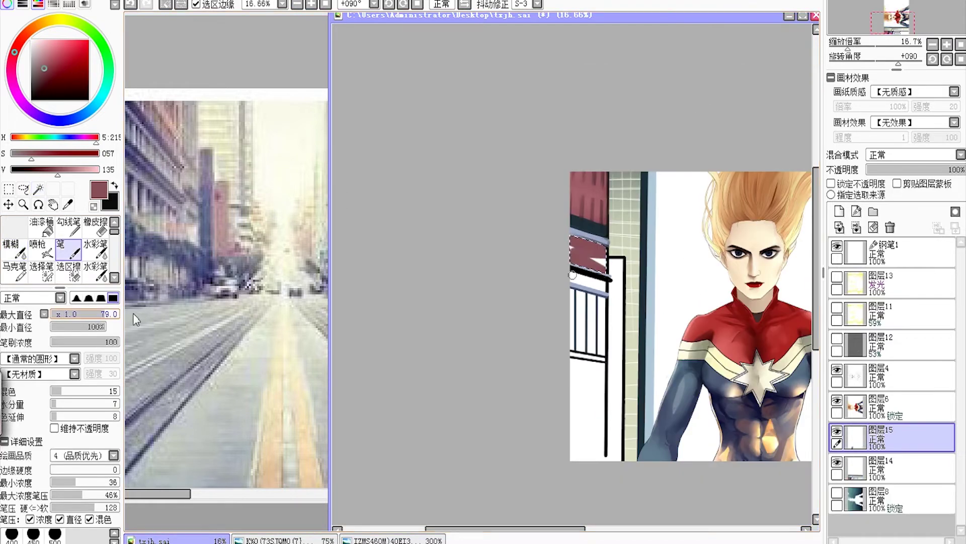
alt+click(556, 205)
scroll(565, 233, up, 1)
alt+click(669, 252)
alt+click(622, 247)
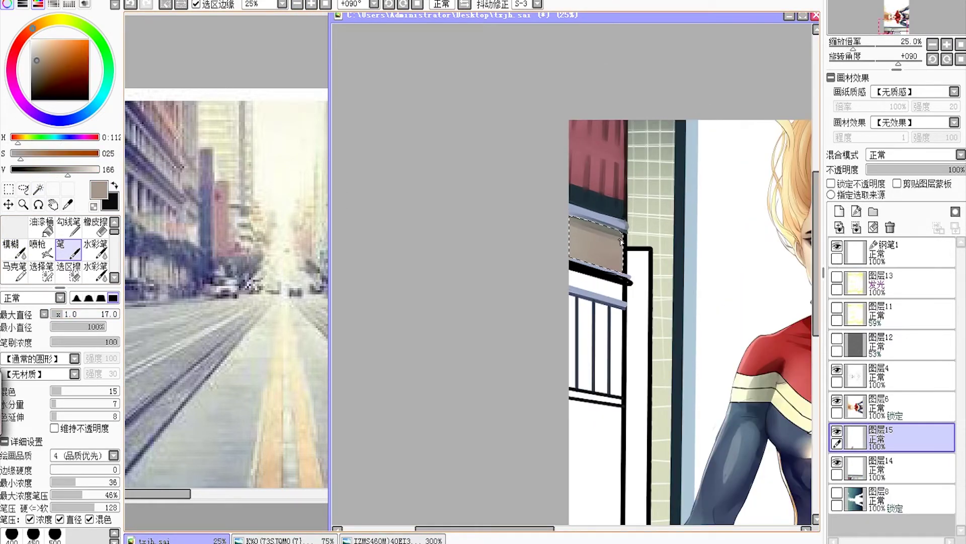
Step: Paint dark vertical shading stripes on the grey-brown panel and soften them with size 70 blur
drag(604, 232, 586, 270)
alt+click(584, 272)
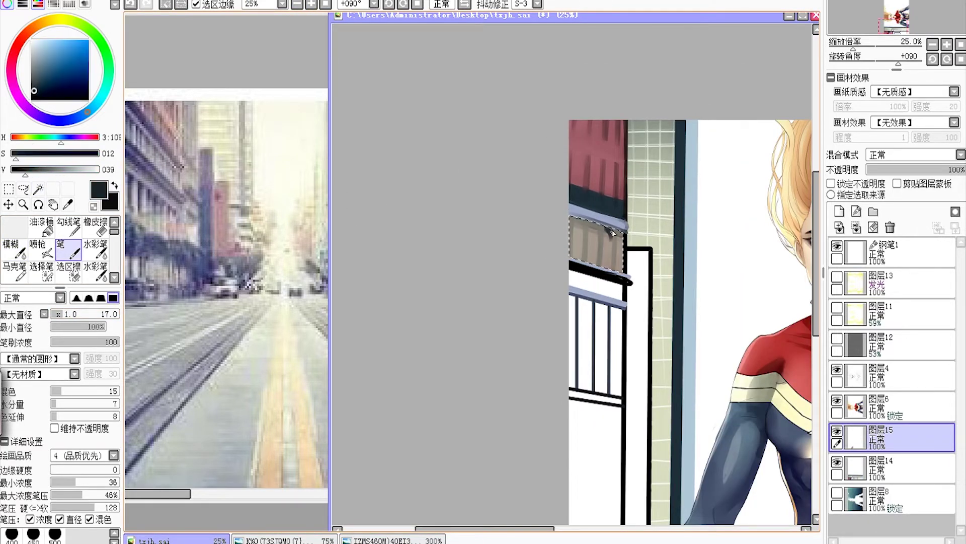
alt+click(585, 235)
key(r)
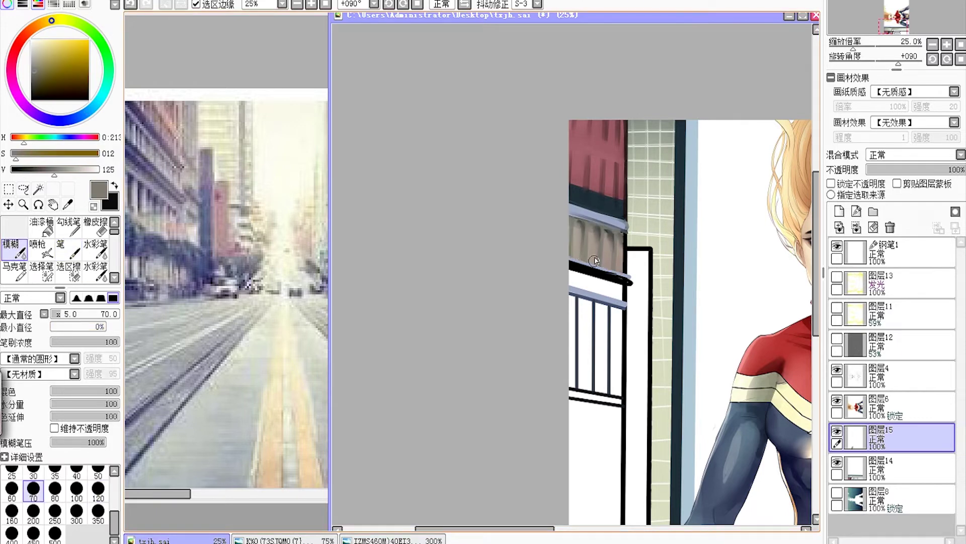
Step: Paint a light pink highlight band across the red facade and blend it with the blur brush
key(n)
alt+click(599, 161)
key(h)
key(r)
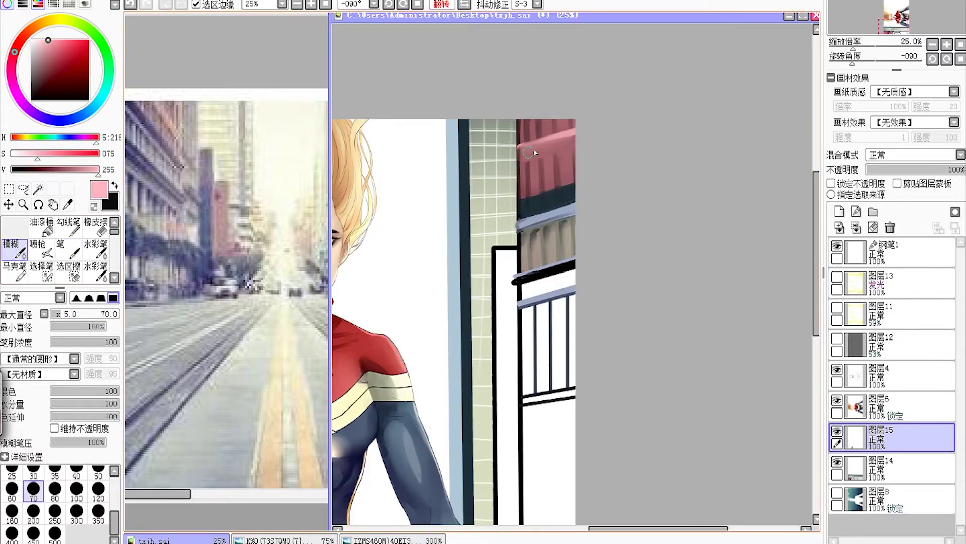
key(n)
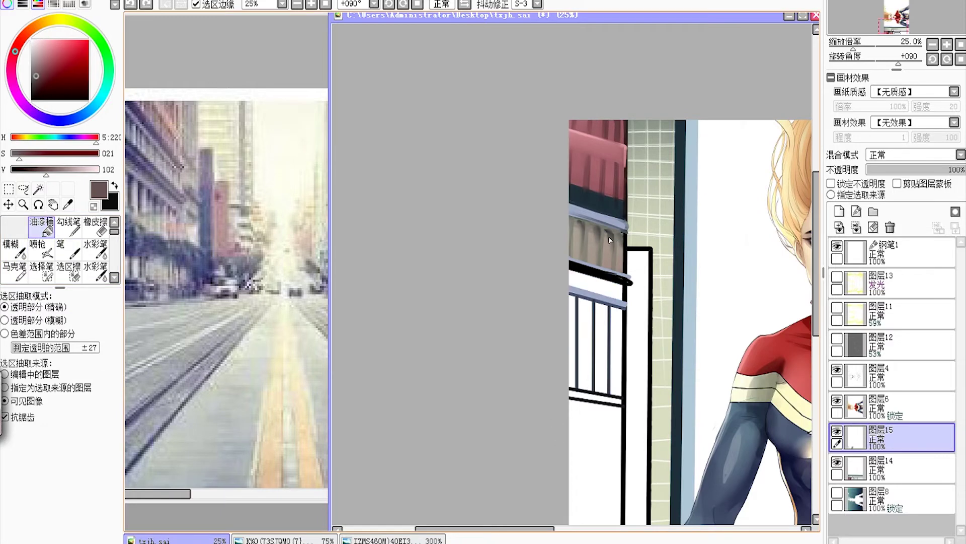
Step: Fill the barred panel and the gap above it with grey-brown, lock the layer's opacity and shade dark stripes between the bars
click(573, 304)
key(n)
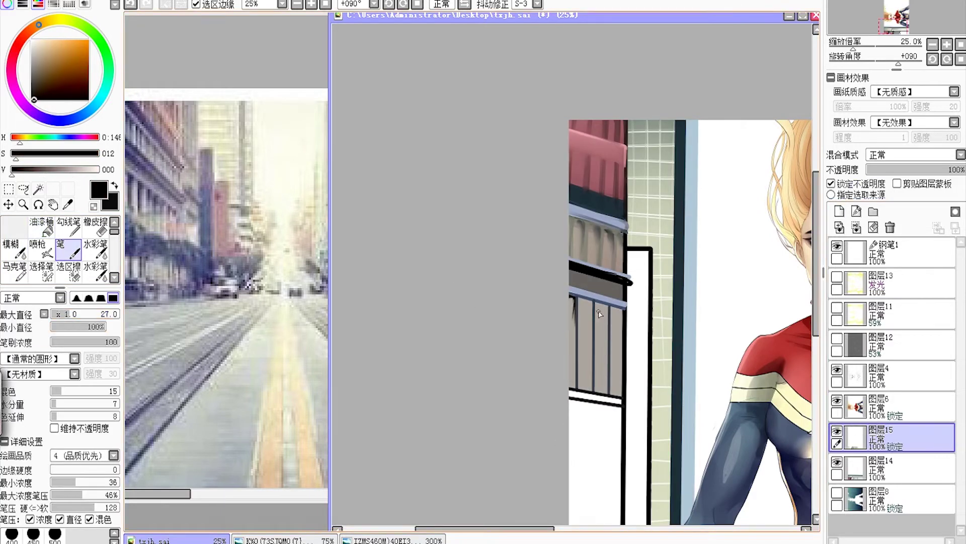
key(bracketleft)
key(bracketleft)
key(bracketleft)
key(bracketleft)
key(bracketleft)
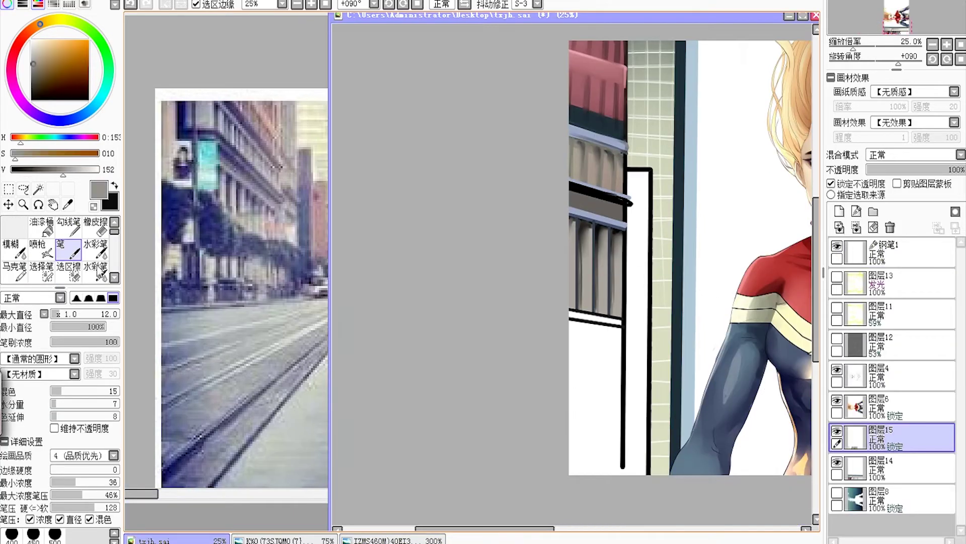
Step: Select the remaining white areas of the building, painting the narrow side section dark navy and the lower wall grey-brown
click(297, 5)
click(586, 337)
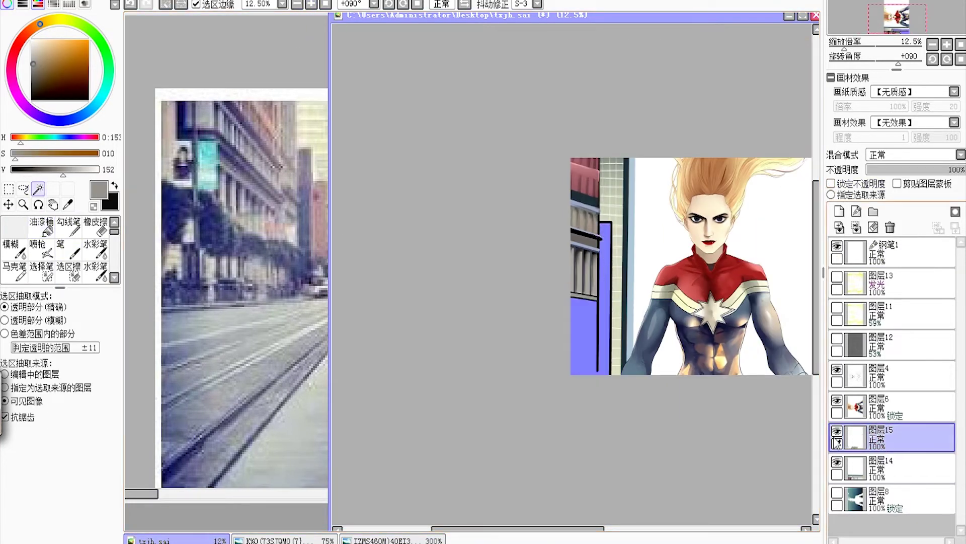
key(n)
alt+click(606, 218)
mouse_move(605, 218)
mouse_down()
mouse_move(603, 346)
mouse_move(606, 285)
mouse_up()
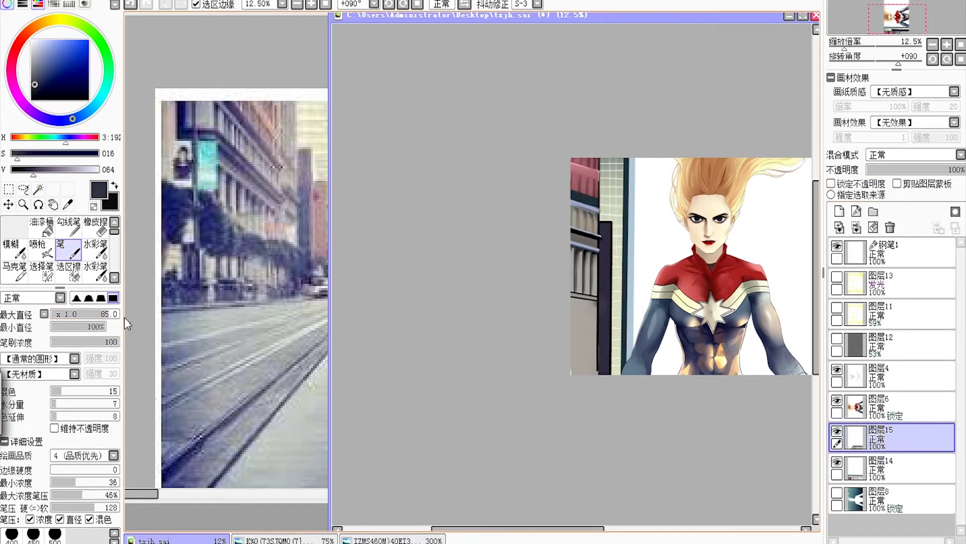
Step: Paint vertical light and dark stripes on the lower grey-brown wall, blend them with size 70 blur and deepen the shadows
key(h)
scroll(514, 472, up, 2)
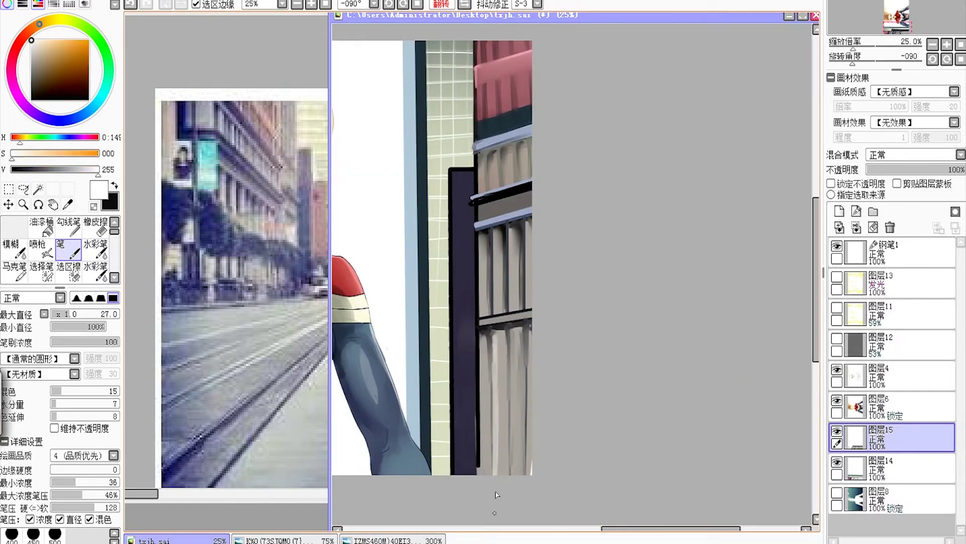
key(b)
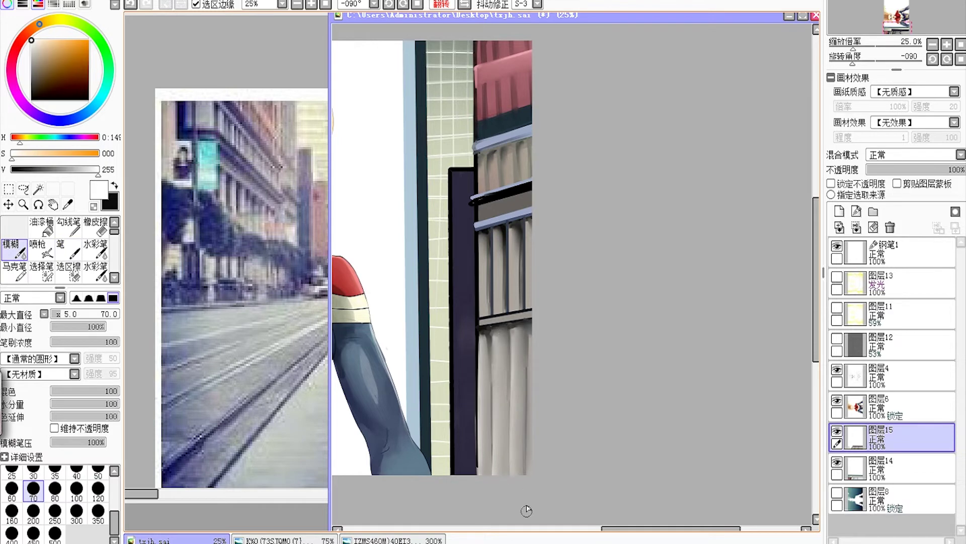
key(n)
alt+click(521, 414)
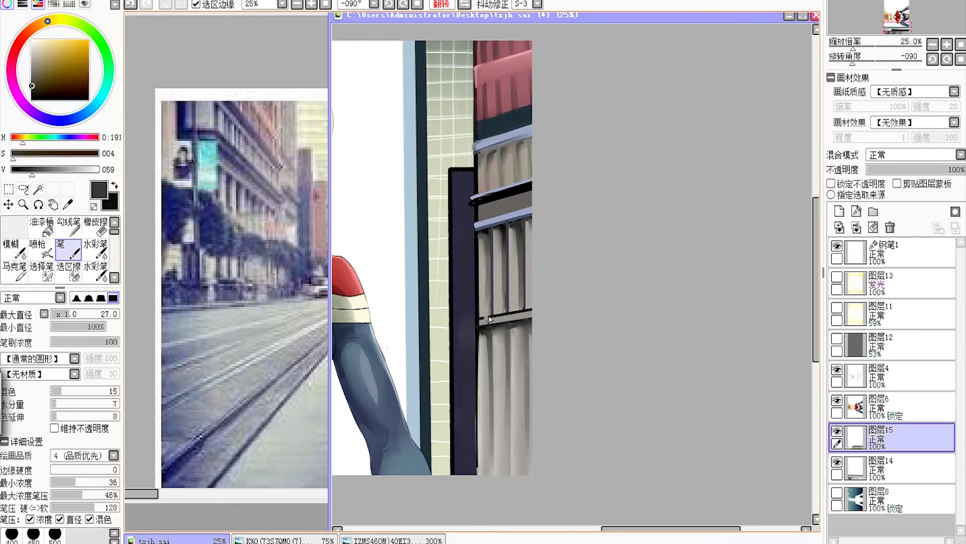
Step: Extend the pink band to the red facade's outer edge and rework the surrounding reds with the size 27 pen and blur
key(h)
scroll(489, 318, down, 1)
alt+click(635, 146)
scroll(667, 140, up, 1)
alt+click(646, 117)
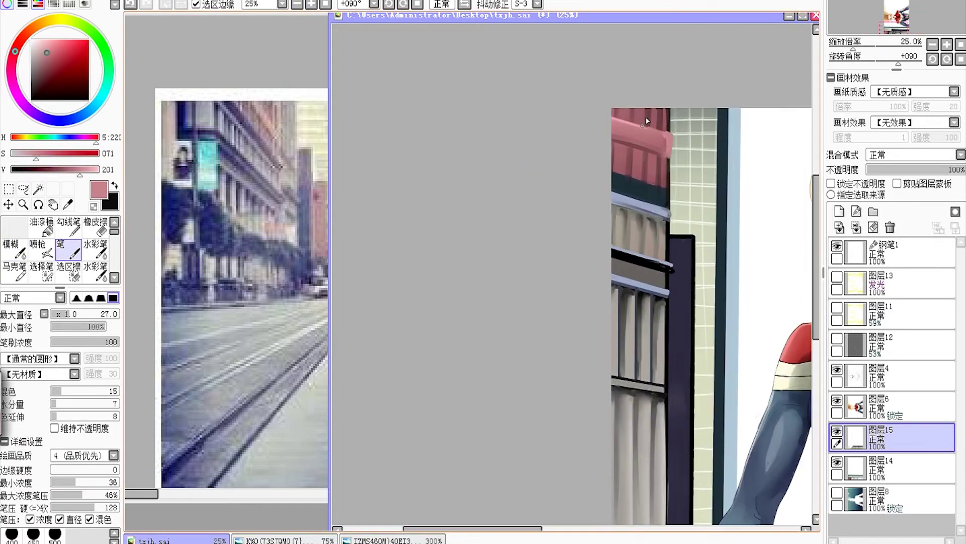
key(h)
key(b)
key(n)
key(h)
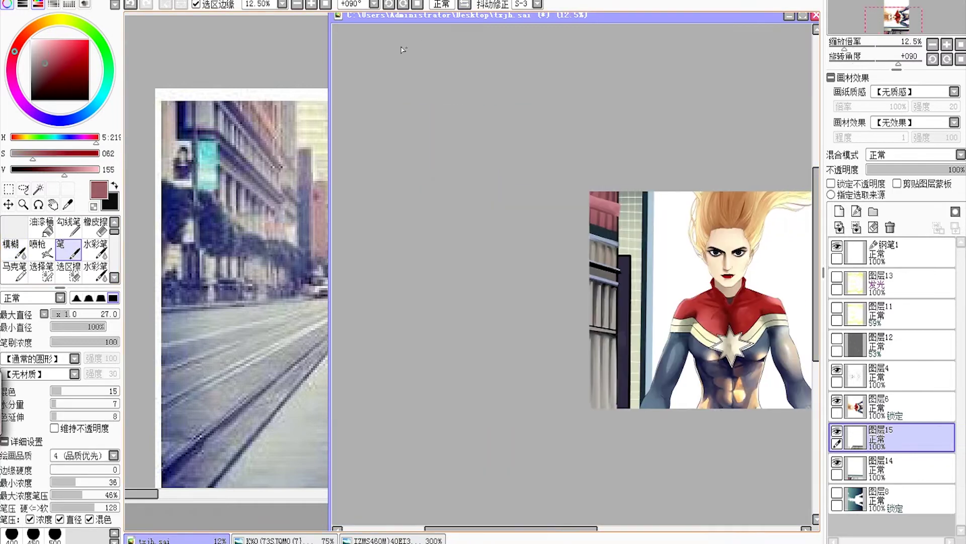
Step: Paint pale blue highlights along the ledges above the barred sections of the grey-brown building, using the size 27 pen
scroll(487, 153, up, 2)
key(h)
alt+click(571, 116)
key(ctrl+z)
alt+click(597, 170)
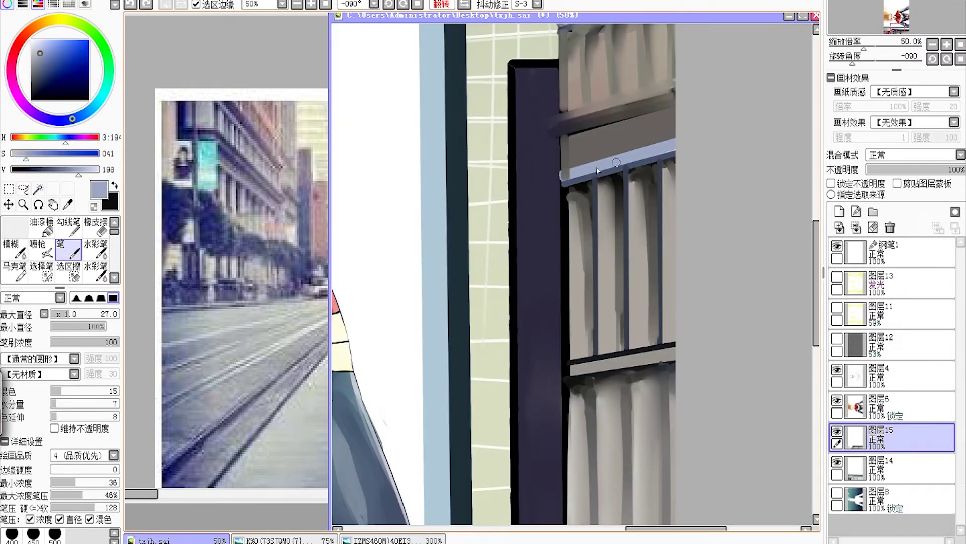
key(h)
key(b)
scroll(534, 224, down, 3)
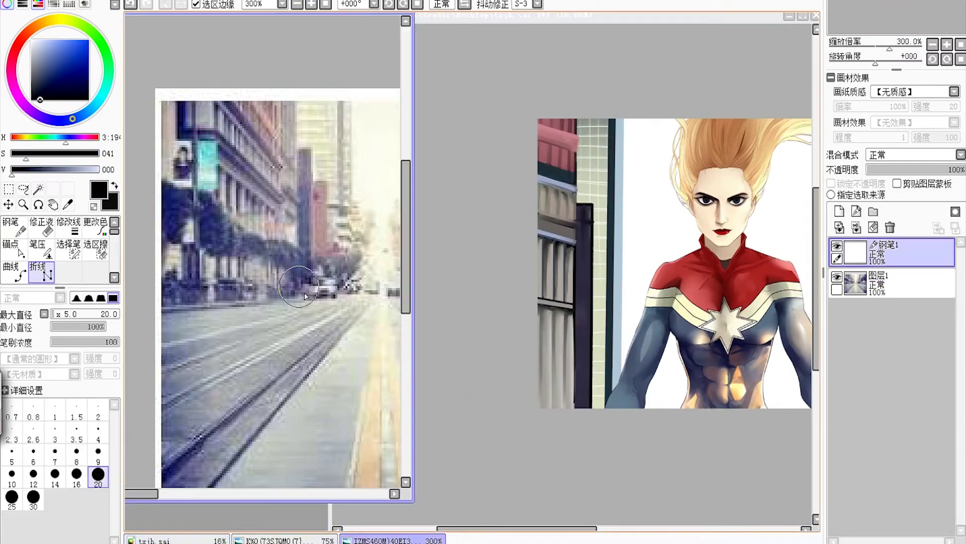
Step: Merge 图层15 into 图层14 and draw thin white lines across the tower's dark and pale blue strips with the size 10 pen
click(857, 229)
scroll(659, 95, up, 2)
key(n)
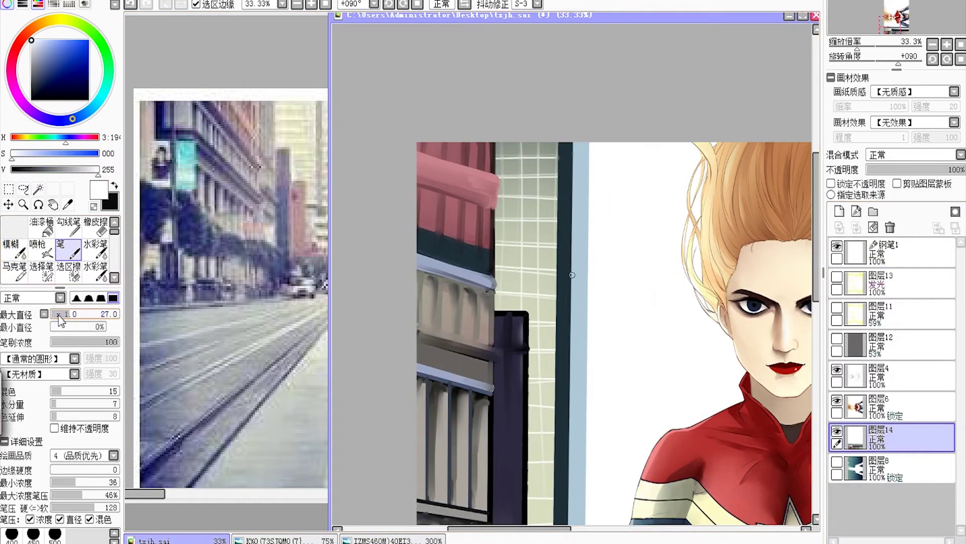
scroll(562, 251, down, 3)
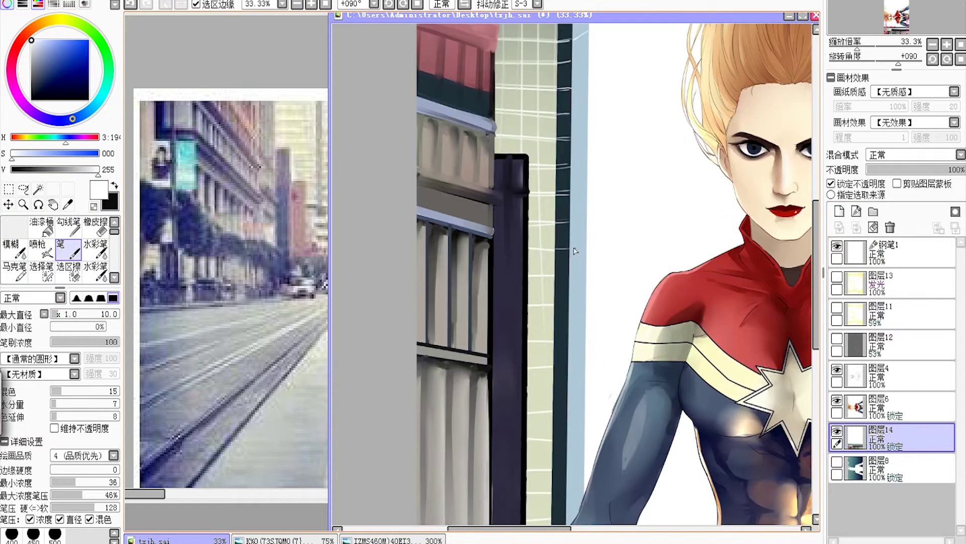
scroll(528, 325, down, 1)
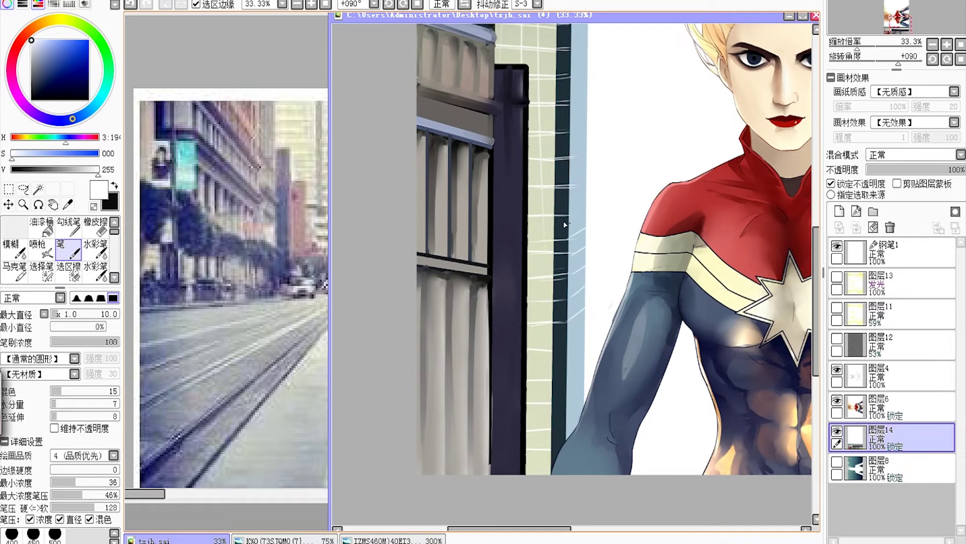
Step: Show the teal background, rain and energy layers to check how the buildings look beneath the effects
scroll(566, 224, up, 5)
click(299, 4)
click(298, 5)
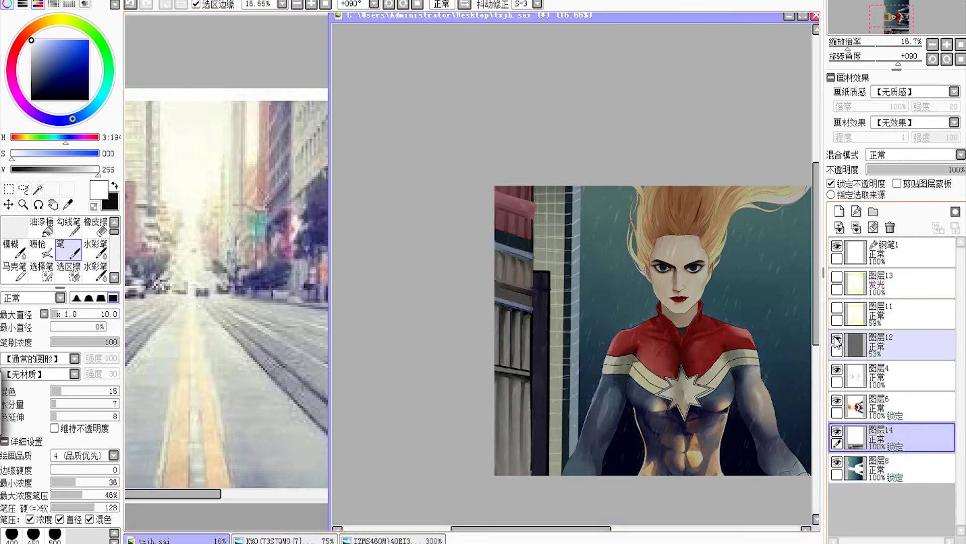
click(836, 308)
click(836, 276)
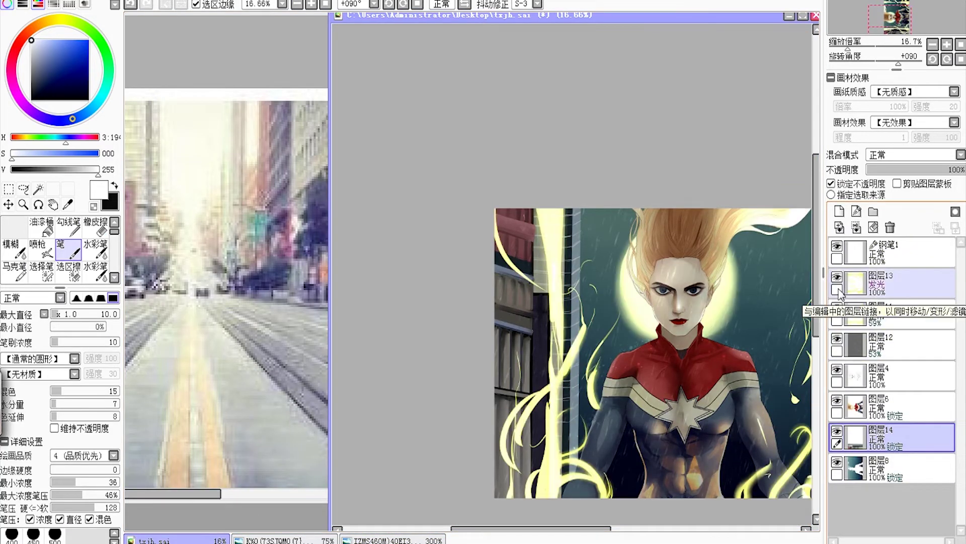
Step: Paint clustered dark blue bushes at the base of the grey-brown building with the pen and soften parts with blur
scroll(254, 453, down, 4)
click(69, 80)
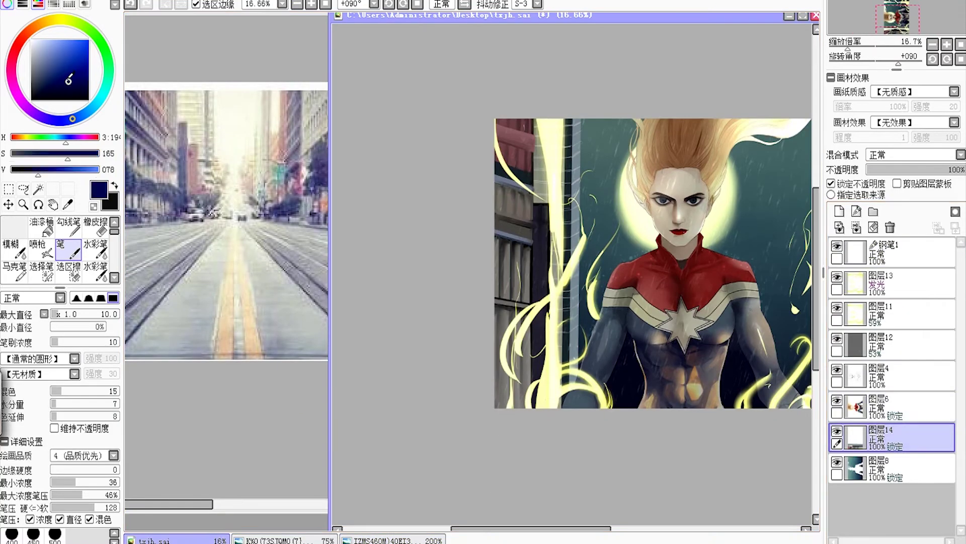
scroll(535, 363, up, 3)
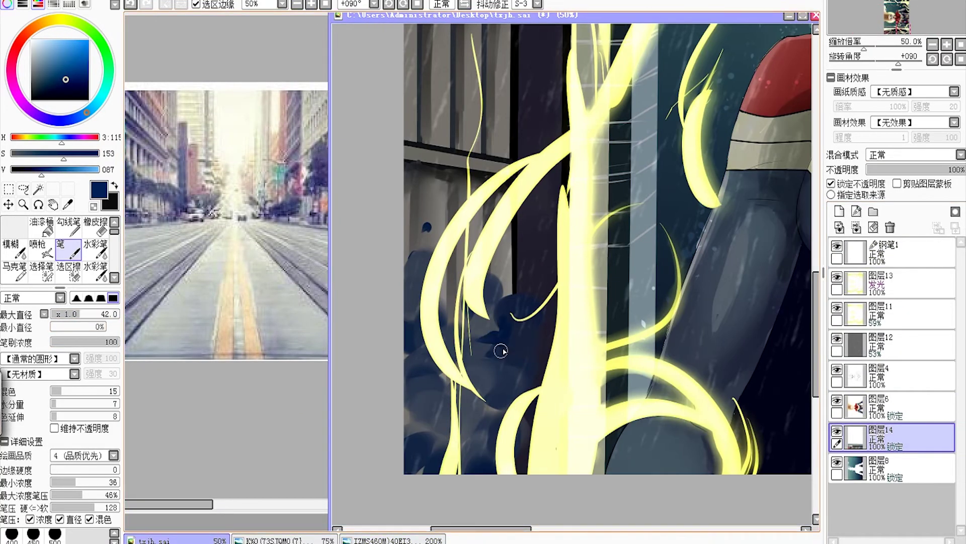
scroll(532, 373, down, 2)
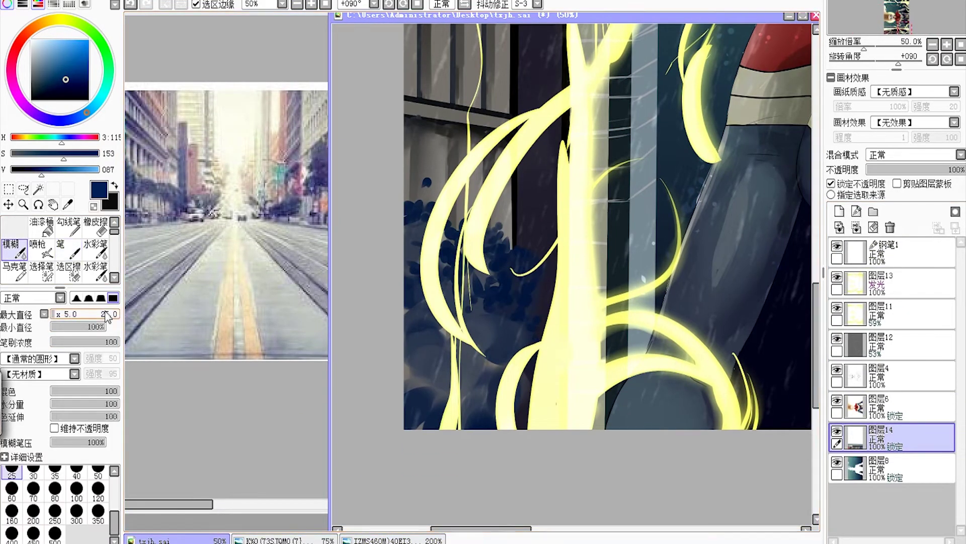
scroll(494, 419, down, 3)
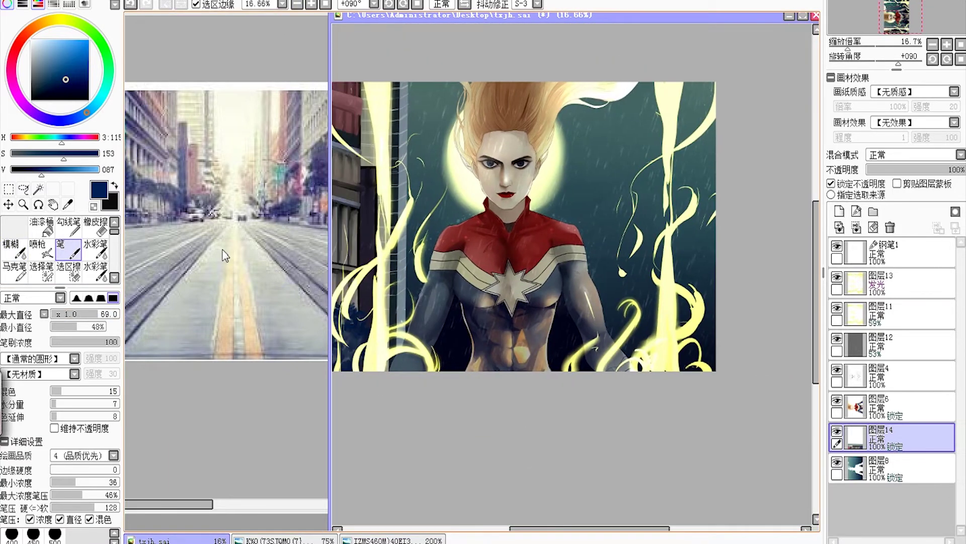
Step: Add a linework layer, hide the effect and background layers, and draw the opposite building's edges and a lamp post with straight lines
click(856, 211)
click(836, 276)
click(837, 308)
click(836, 338)
click(837, 492)
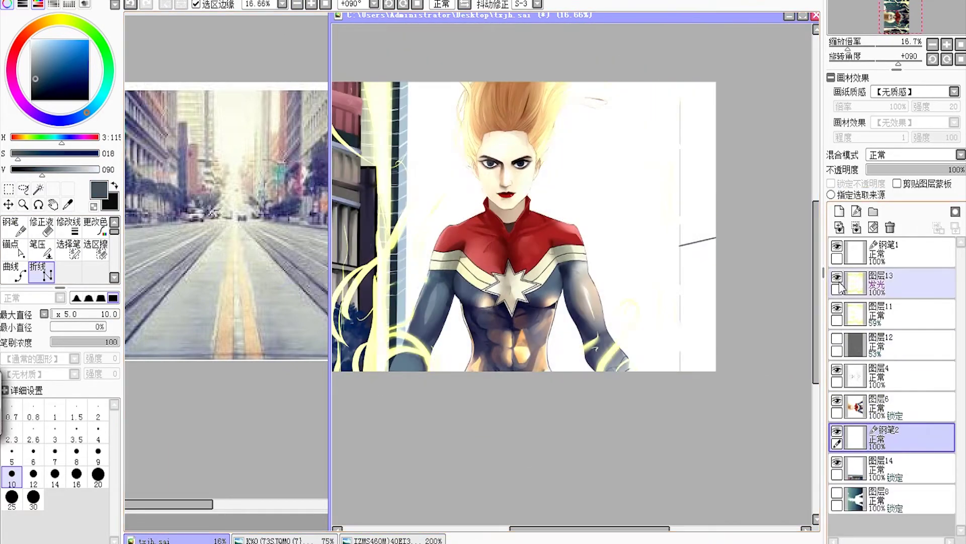
click(836, 246)
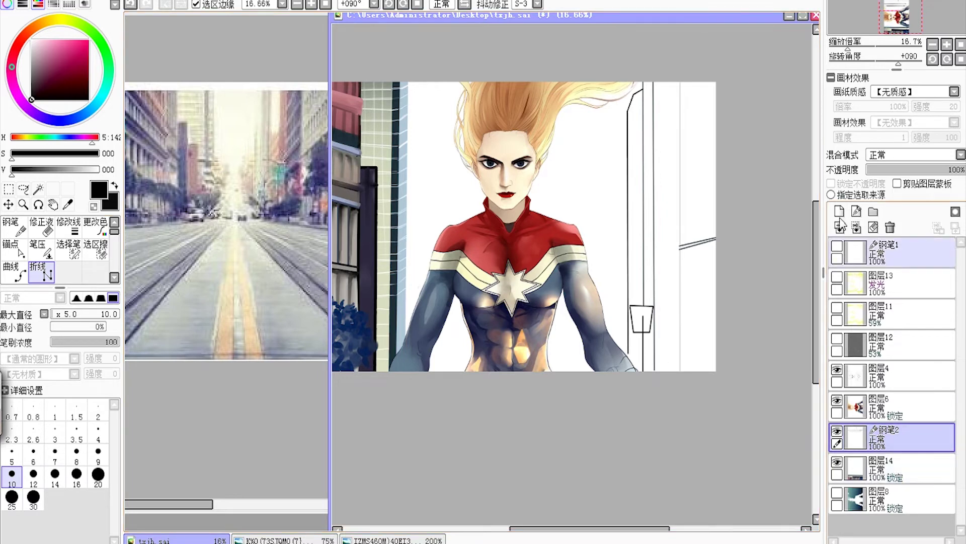
Step: Paint dark navy bushes on a new layer below the lamp post and add dark leaves to the bush at the grey-brown building
click(839, 213)
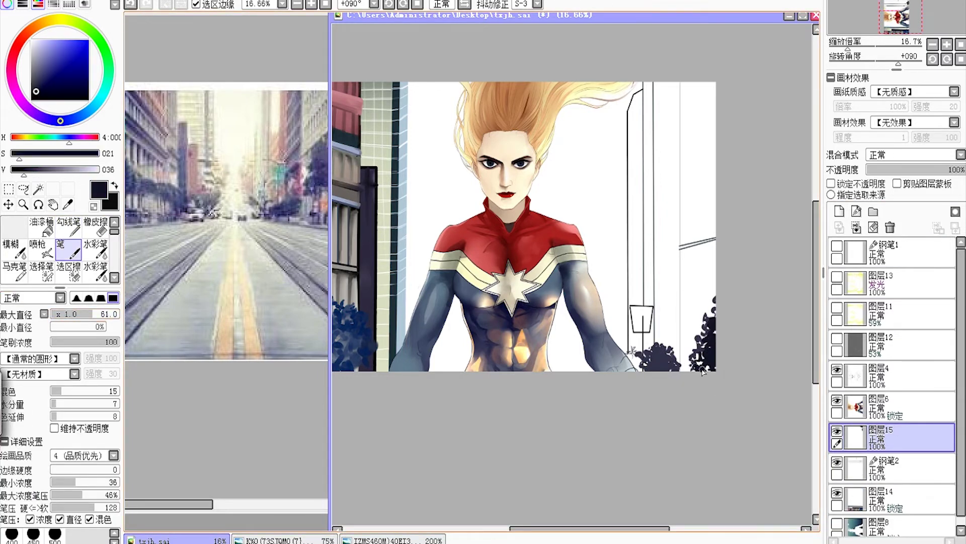
click(864, 456)
scroll(524, 226, up, 2)
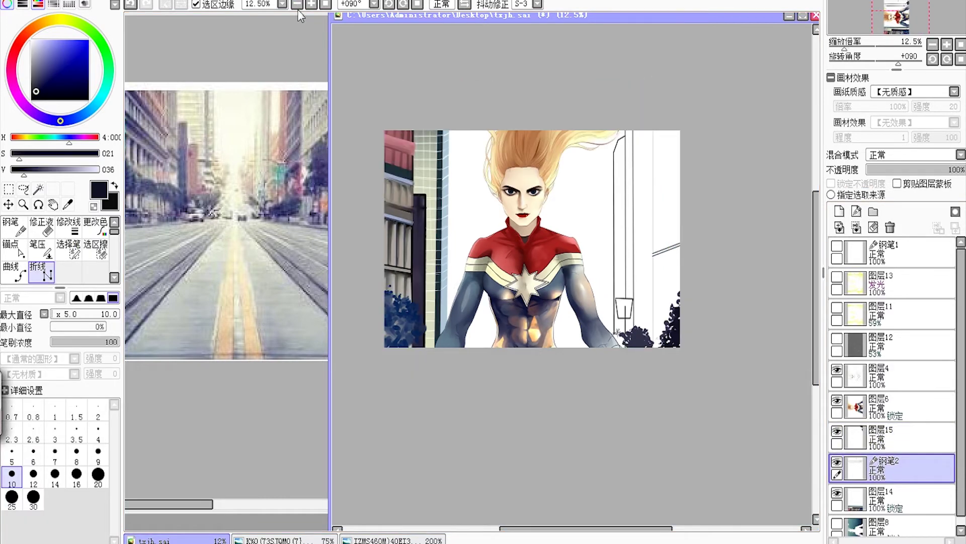
click(881, 437)
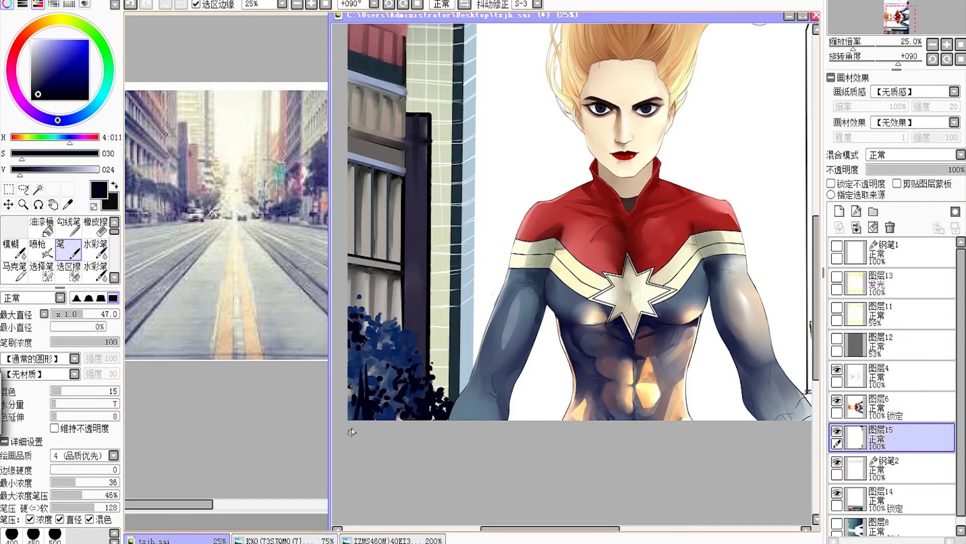
Step: Show the background, rain and energy layers and soften the halo around the head on 图层13 with the size 125 blur
click(837, 276)
click(837, 277)
click(836, 276)
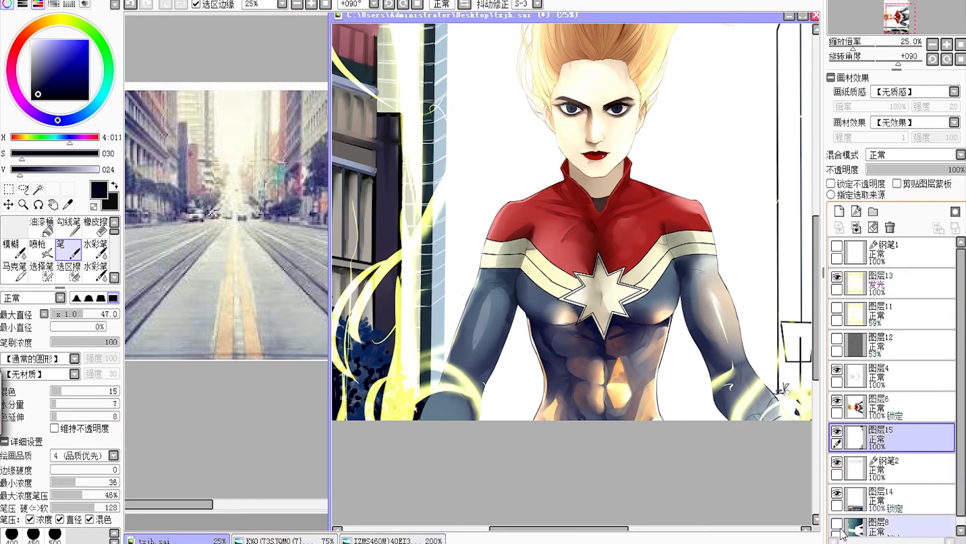
click(836, 338)
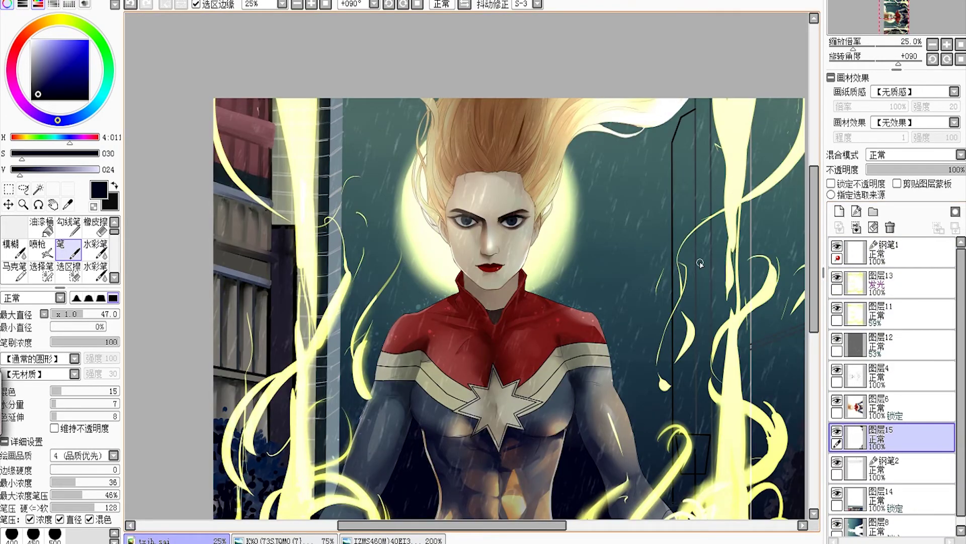
click(886, 282)
key(b)
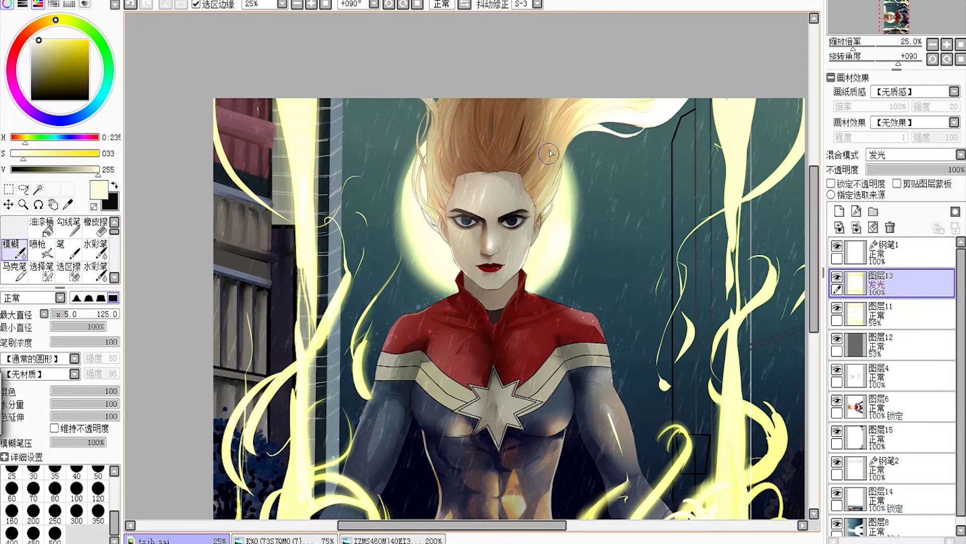
Step: Select the wall area behind the lamp post, paint it grey on 图层14 and blend lighter bands with the size 110 blur
key(Right)
key(Right)
key(Down)
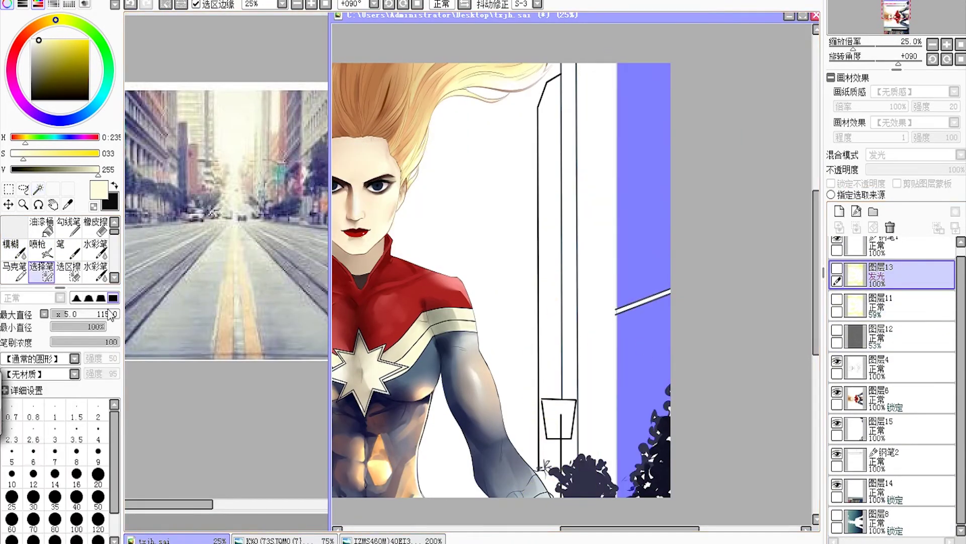
mouse_move(639, 260)
mouse_down()
mouse_move(626, 43)
mouse_move(603, 510)
mouse_up()
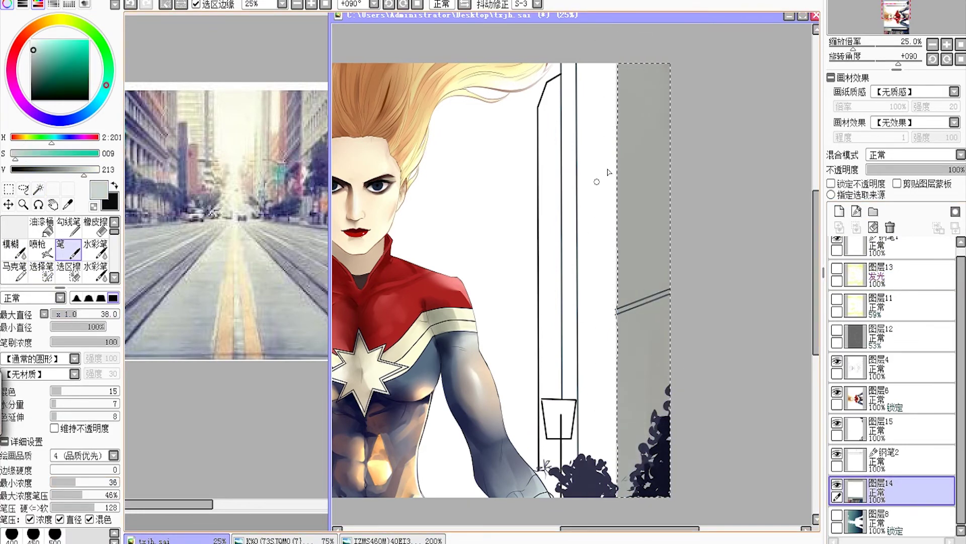
click(14, 246)
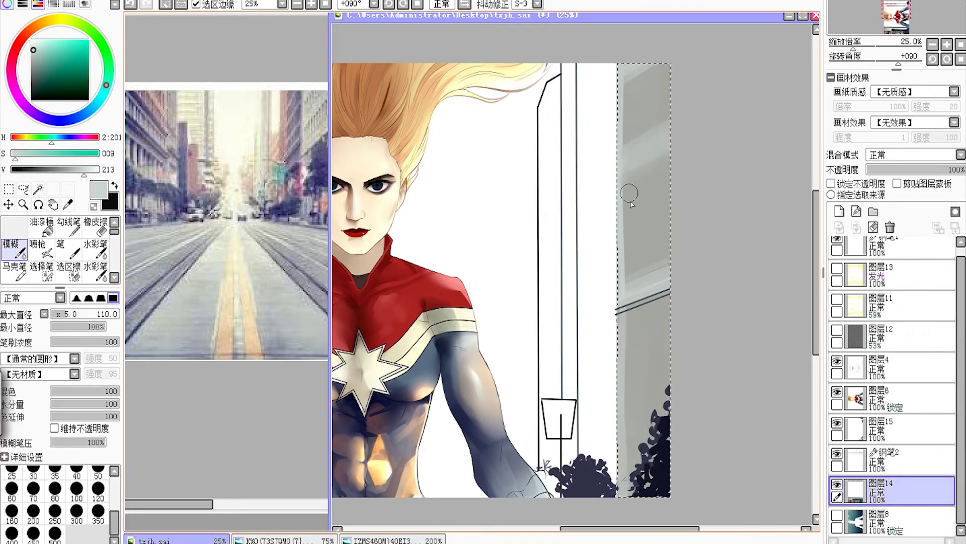
click(65, 247)
Step: Draw one narrow pointed window outline on a new linework layer and place it on the grey wall
key(minus)
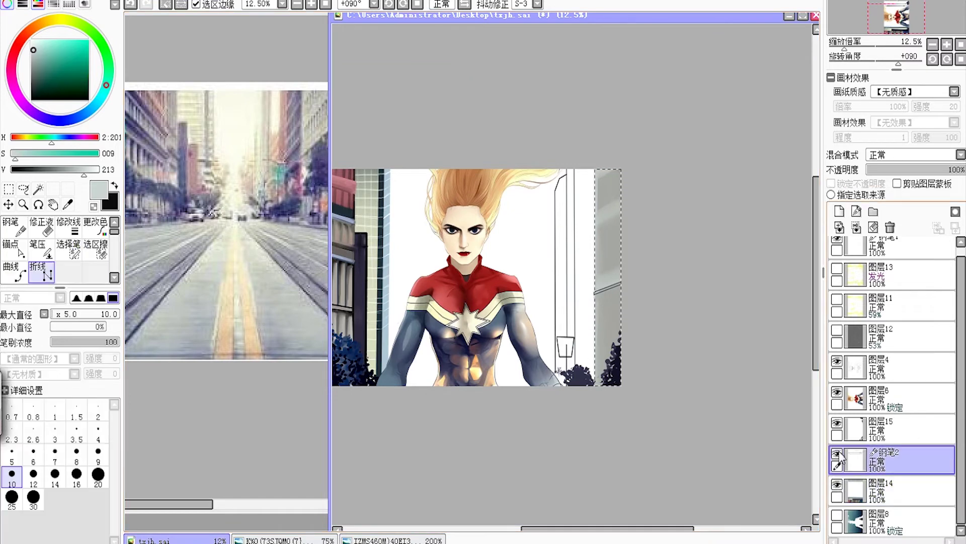
key(ctrl+z)
key(ctrl+z)
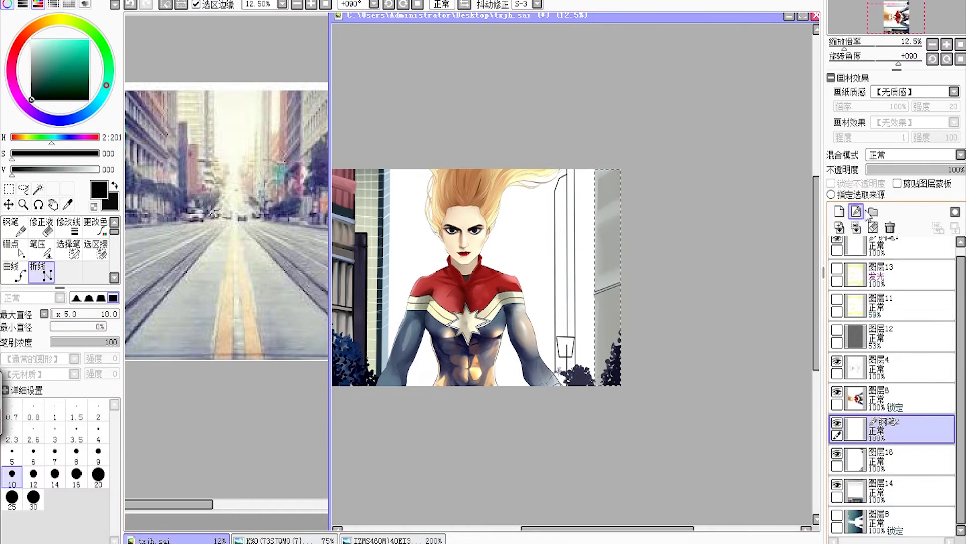
key(plus)
key(plus)
key(ctrl+t)
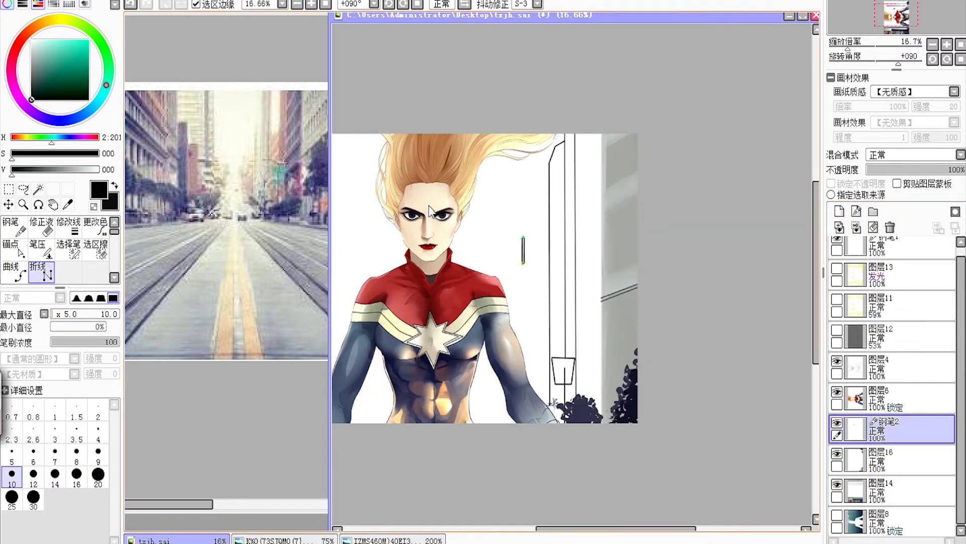
drag(423, 244, 711, 241)
key(minus)
key(plus)
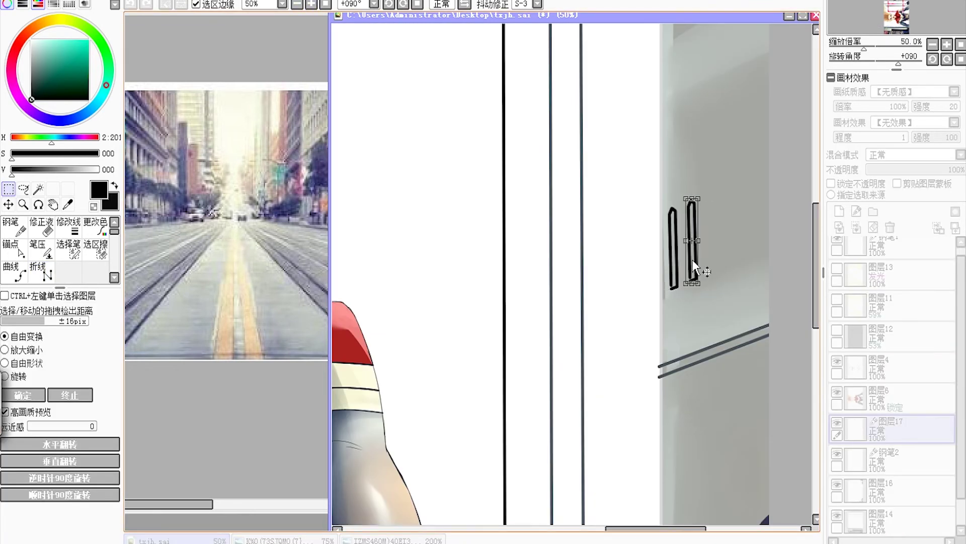
key(Return)
Step: Duplicate the window outline into a row of six across the grey wall, raising the copies along the perspective
key(ctrl+c)
key(ctrl+v)
key(ctrl+t)
key(Return)
key(ctrl+v)
key(ctrl+t)
drag(719, 232, 755, 206)
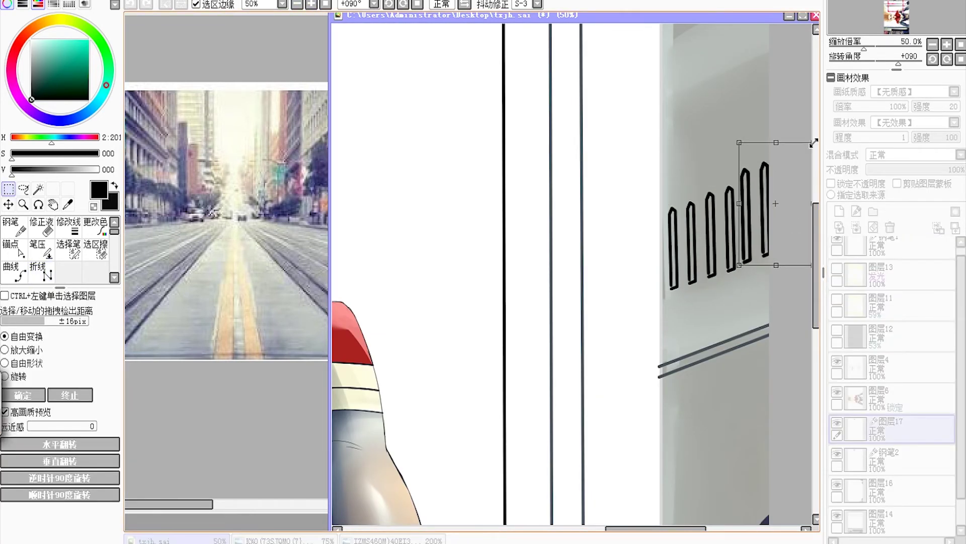
key(Return)
Step: Merge the window copies into one layer and reshape the row with a free-form transform to fit the wall's perspective
key(minus)
key(ctrl+e)
key(ctrl+t)
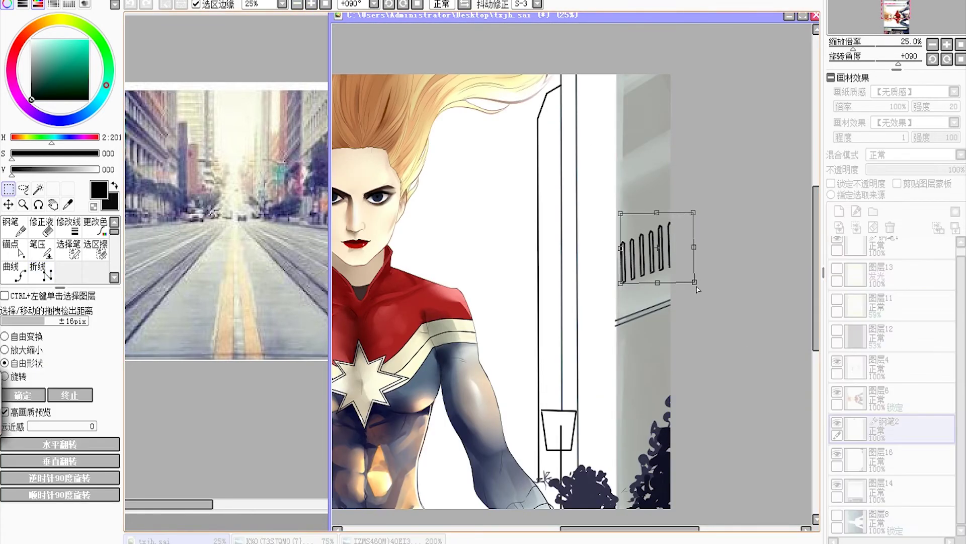
key(Return)
Step: Duplicate the window row upward into four rows above the wall's ledge and merge the copies
key(ctrl+c)
key(ctrl+v)
key(ctrl+t)
drag(664, 214, 664, 113)
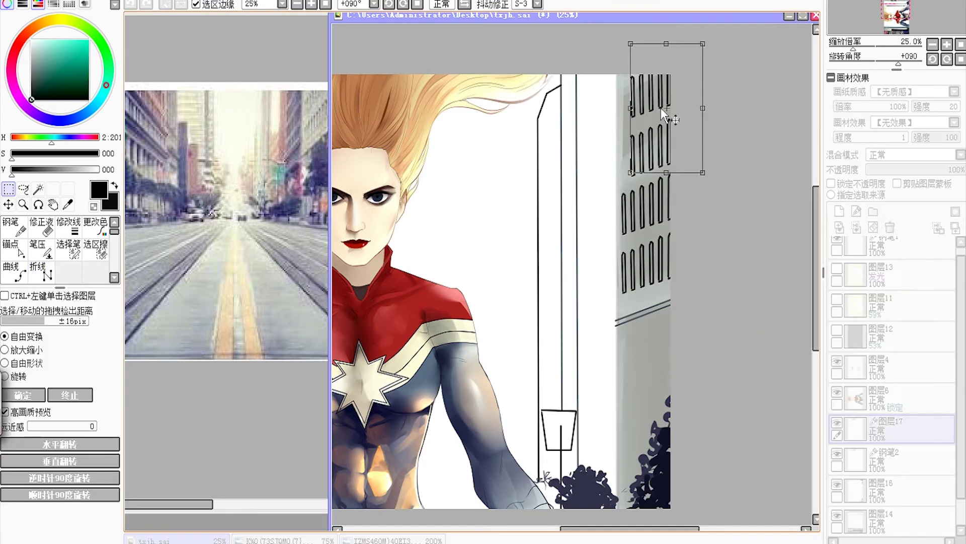
key(Return)
key(ctrl+e)
Step: Smooth the grey wall's shading on 图层14 with the size 335 blur
key(Down)
key(Down)
key(b)
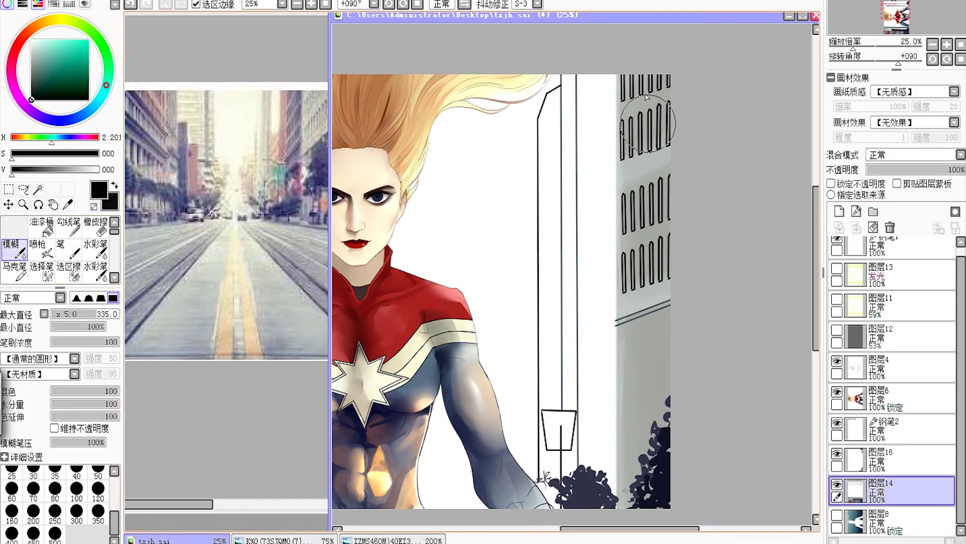
Step: Hide the wall layer and fill the windows of the two upper rows with dark green-grey on the window layer
click(836, 484)
click(891, 428)
key(g)
alt+click(633, 95)
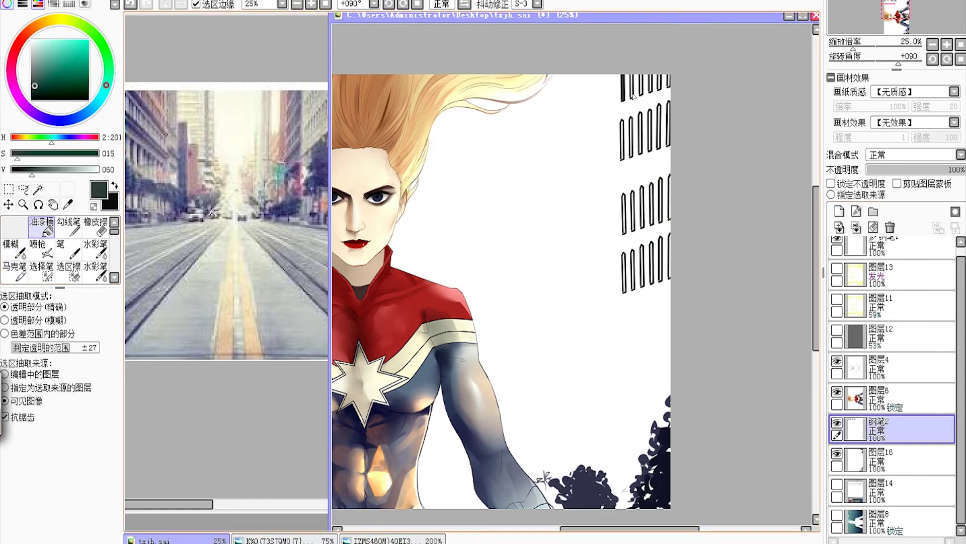
click(651, 89)
scroll(654, 89, up, 2)
click(660, 87)
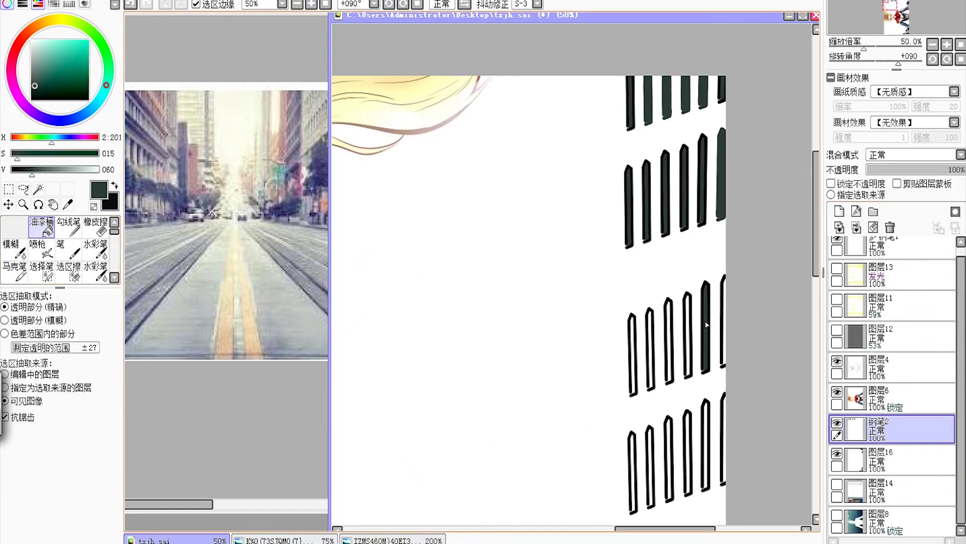
Step: Fill the remaining windows of the lower rows with the same dark green-grey, undoing any fill that spills outside
scroll(557, 264, up, 2)
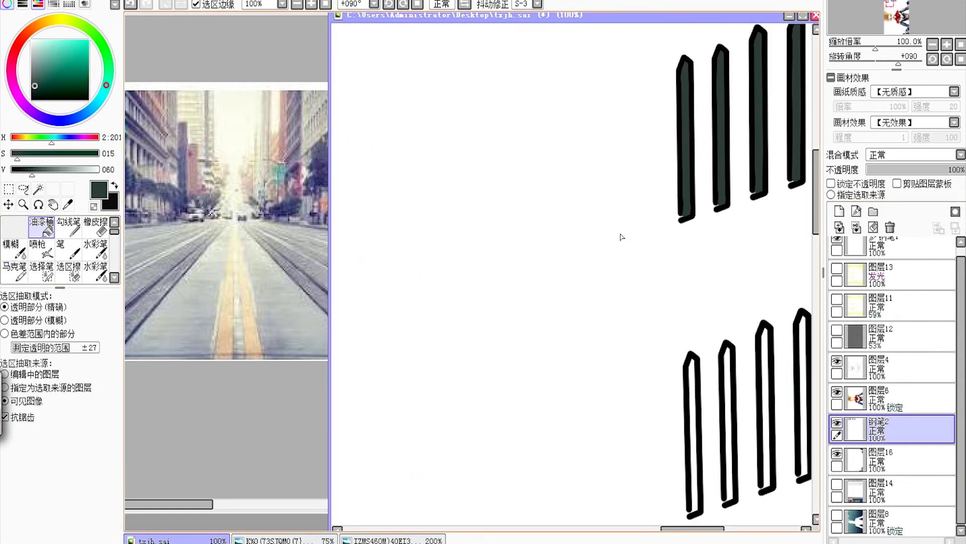
click(619, 177)
key(ctrl+z)
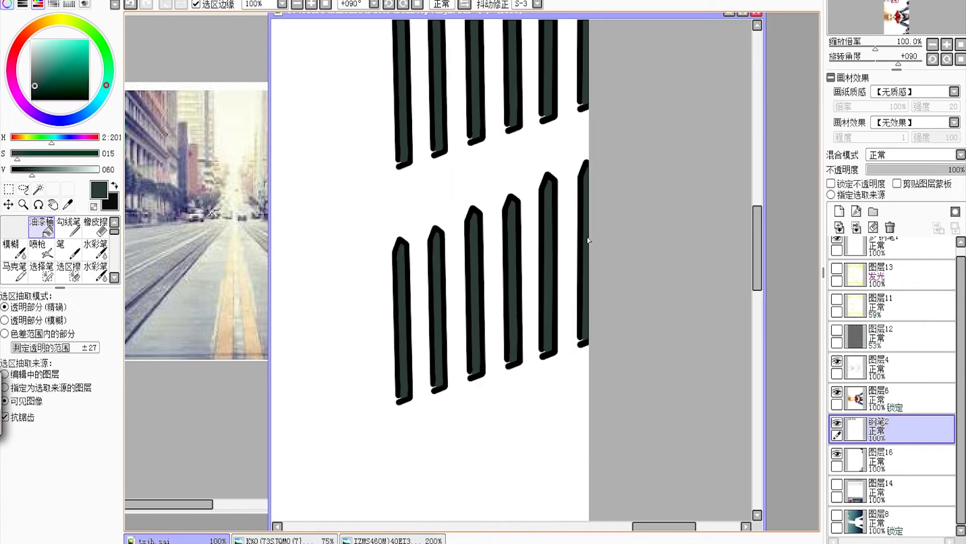
scroll(589, 240, down, 4)
click(428, 201)
key(ctrl+z)
Step: Show the wall layer, add a new layer above it and paint the strip beside the grey building purple-grey
click(836, 484)
click(839, 211)
click(95, 227)
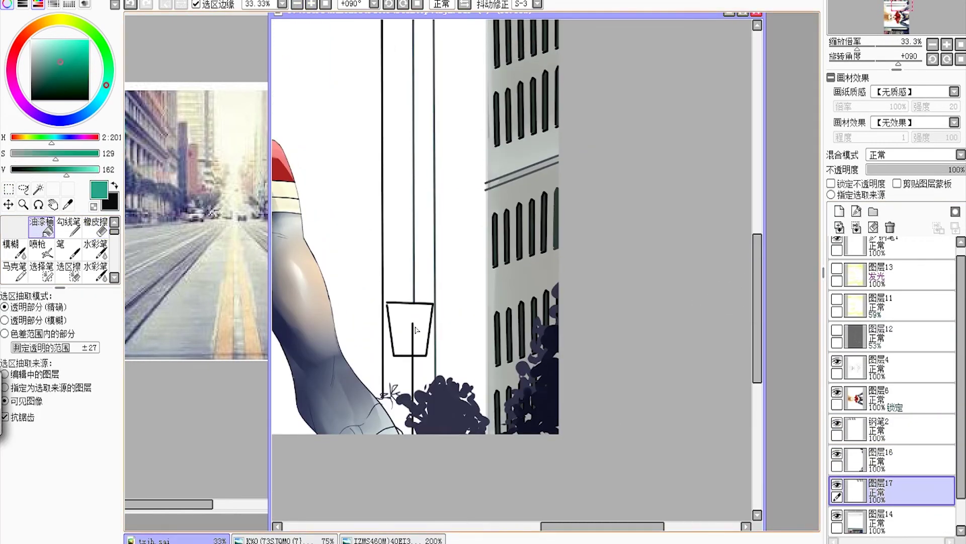
click(218, 511)
click(760, 209)
scroll(755, 227, down, 3)
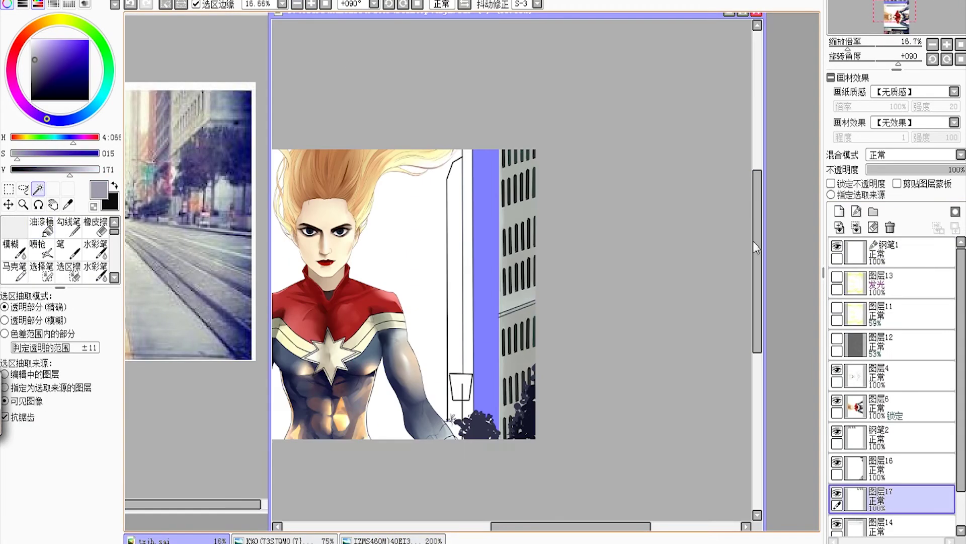
click(62, 248)
drag(486, 106, 485, 388)
drag(486, 106, 486, 388)
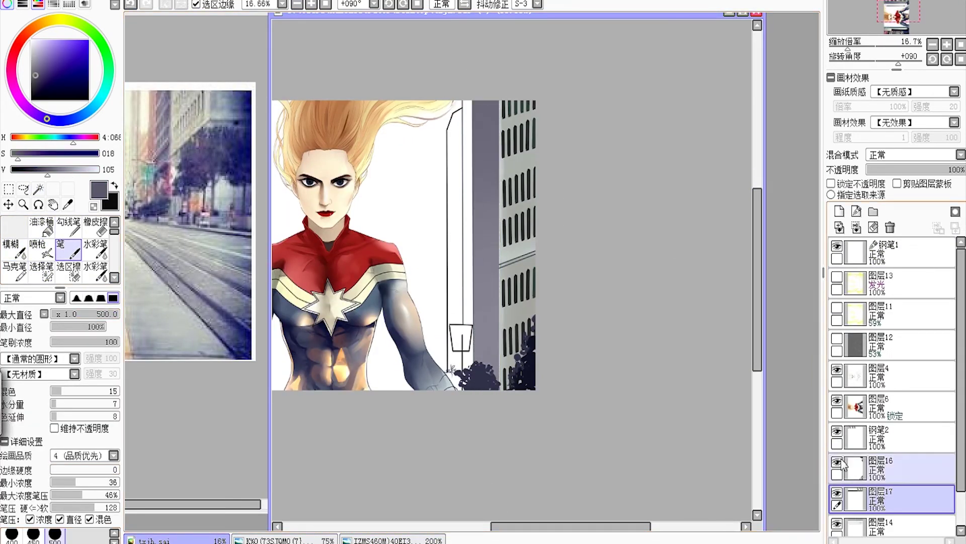
Step: Copy the window rows onto the purple-grey building, erase their overlap and repeat them down to the bushes
drag(856, 468, 814, 425)
key(ctrl+z)
key(e)
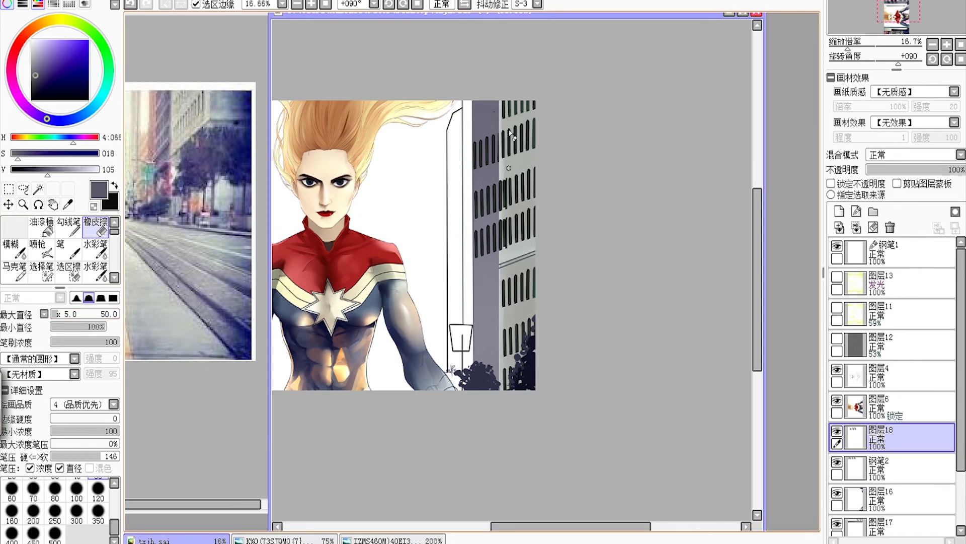
scroll(509, 132, up, 1)
drag(501, 78, 502, 65)
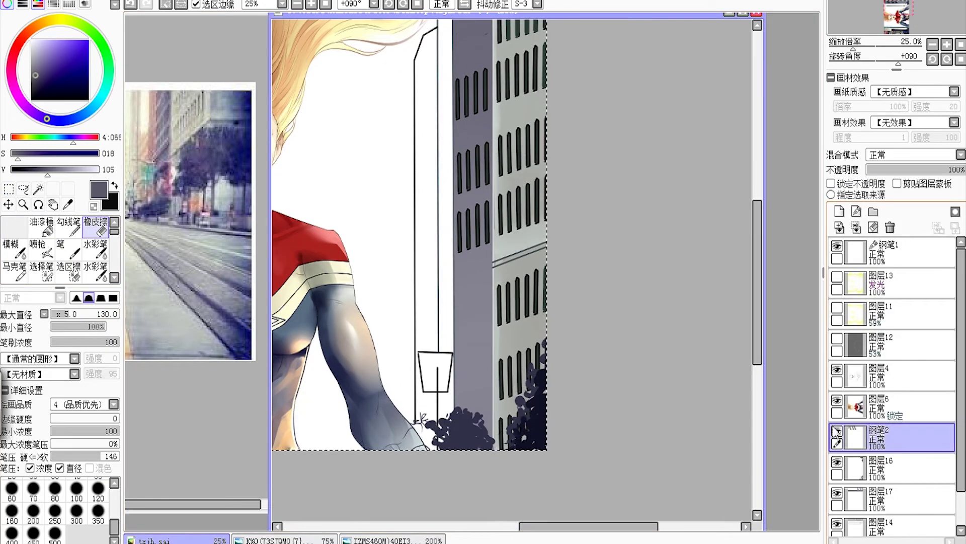
click(836, 430)
key(ctrl+d)
key(ctrl+shift+n)
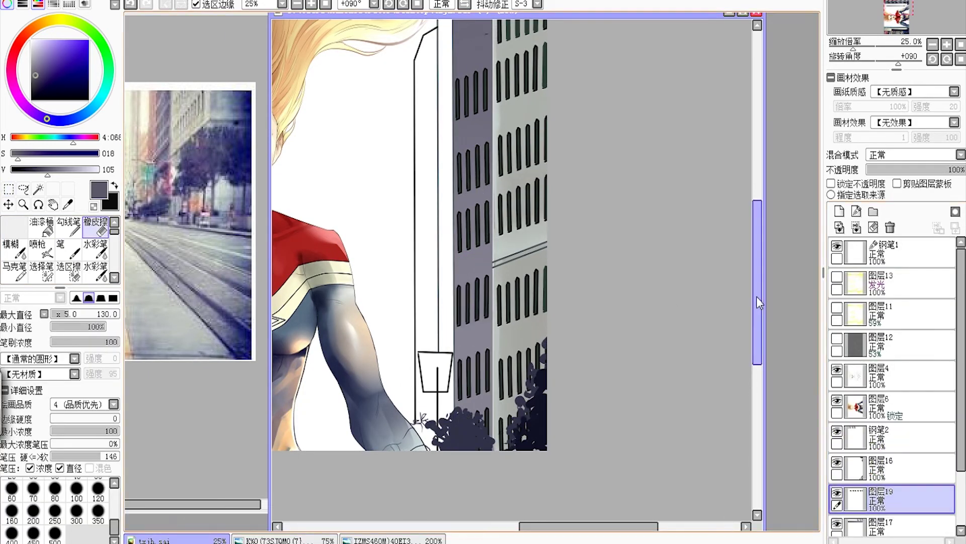
Step: Select the purple-grey wall on 图层17 and shade it with light grey bands smoothed with the size 265 blur
drag(760, 301, 760, 262)
key(w)
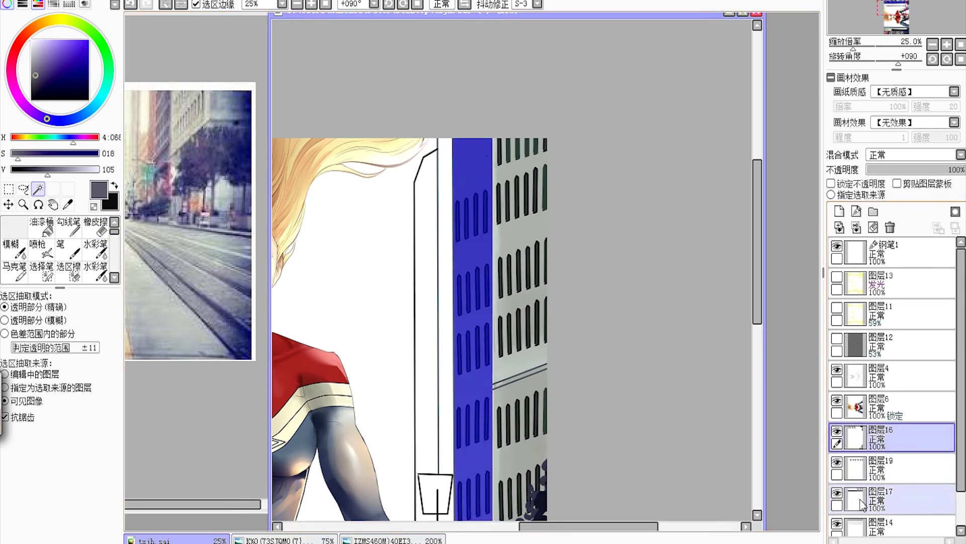
click(862, 503)
key(b)
alt+click(512, 270)
scroll(449, 336, down, 3)
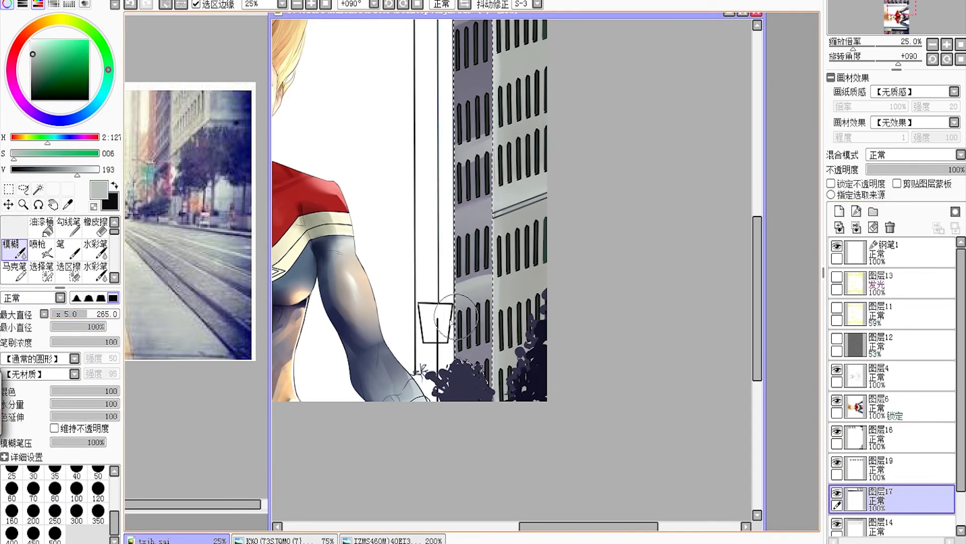
Step: Select the narrow strip beside the purple-grey building on a new layer and paint it pinkish brown
scroll(438, 244, up, 3)
key(ctrl+c)
key(ctrl+v)
key(ctrl+t)
key(Return)
scroll(485, 139, down, 1)
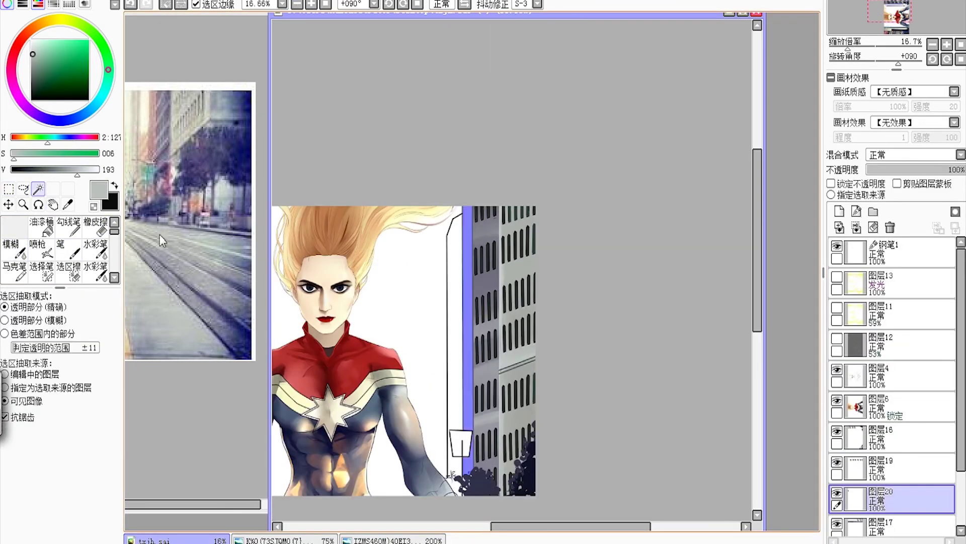
scroll(680, 194, up, 3)
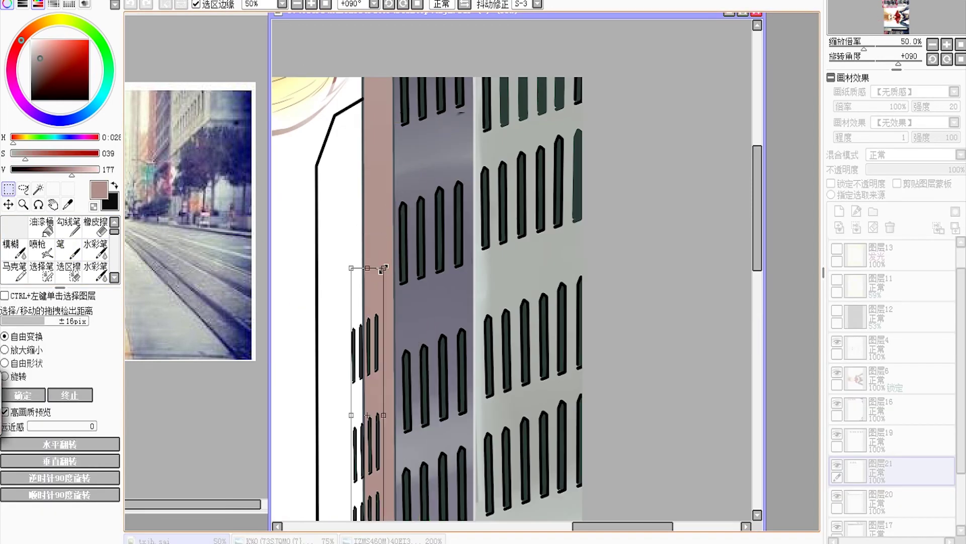
Step: Scale the copied windows down and fit them onto the upper part of the pinkish-brown building
scroll(446, 228, down, 2)
key(a)
scroll(417, 237, up, 1)
ctrl+click(498, 249)
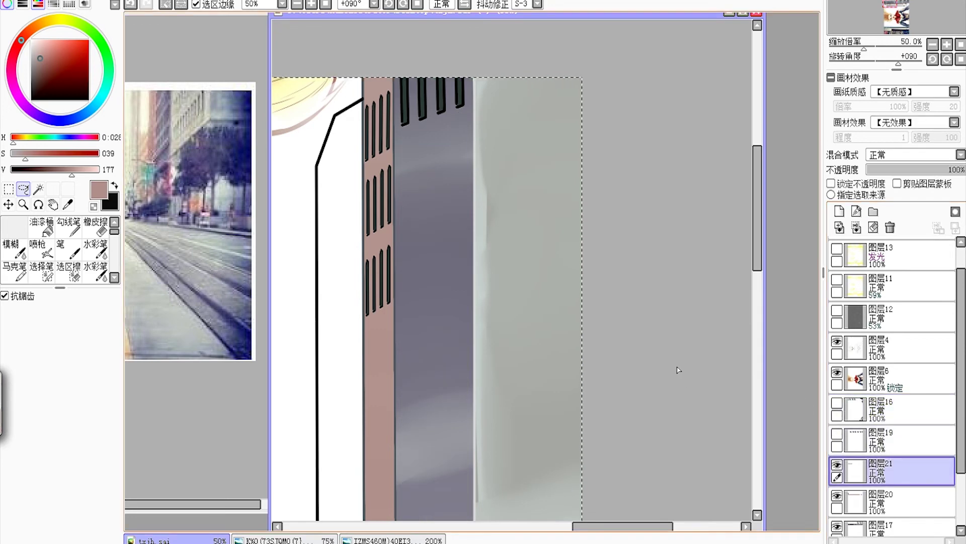
Step: Duplicate the small window rows down the rest of the pinkish-brown building and merge the copies into 图层21
scroll(494, 130, down, 1)
click(857, 227)
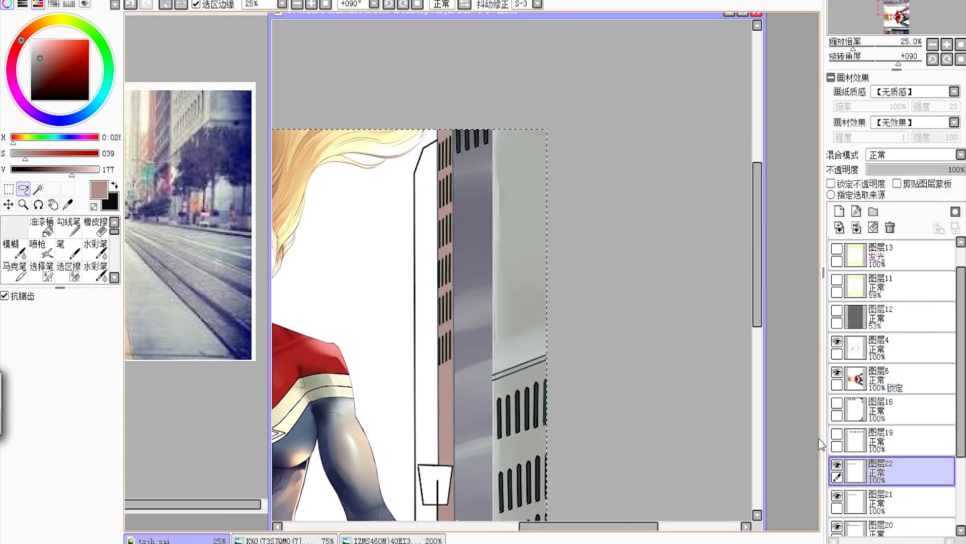
key(ctrl+t)
scroll(394, 344, up, 1)
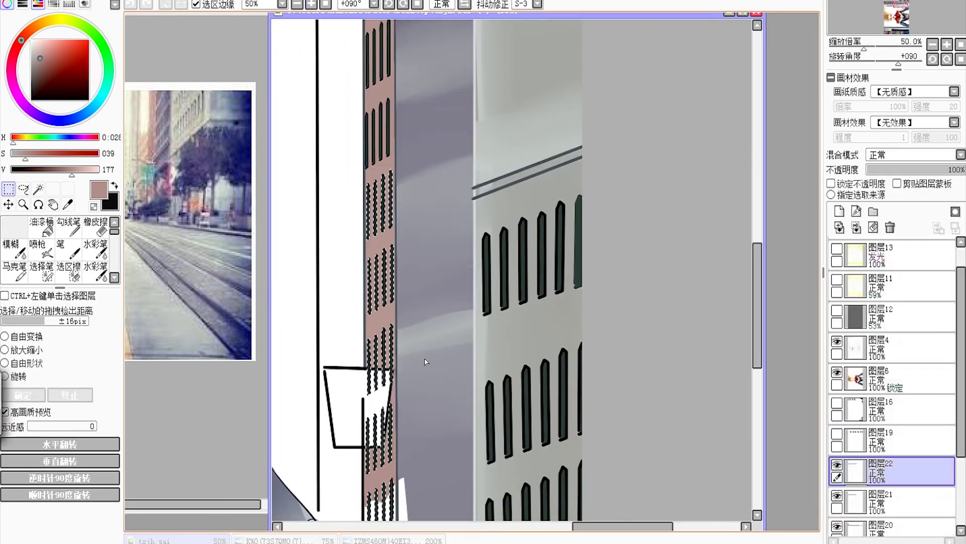
scroll(425, 361, down, 1)
key(Return)
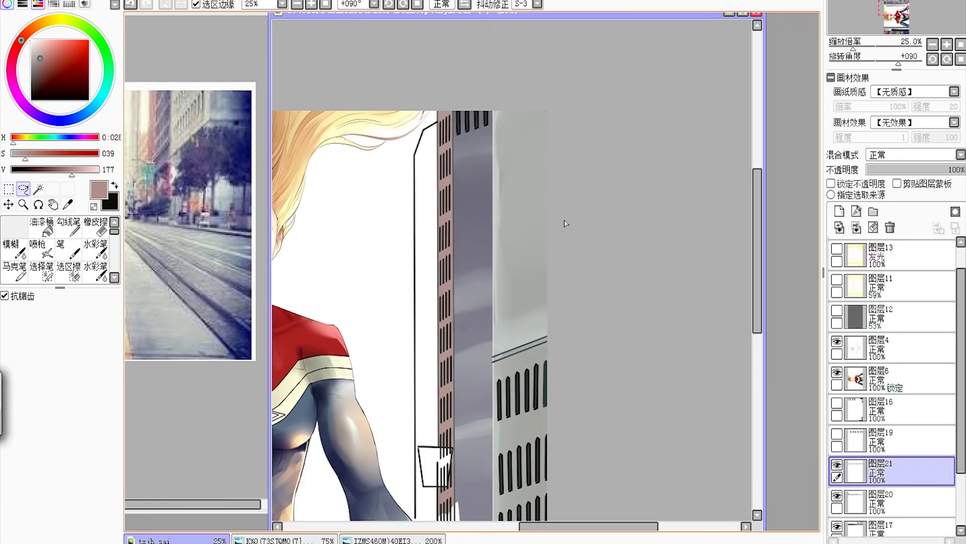
Step: Show the window layers 图层16 and 图层19 together with the glow layers to view the whole picture
scroll(566, 222, down, 2)
click(837, 248)
click(837, 279)
click(836, 403)
click(837, 434)
scroll(281, 31, down, 1)
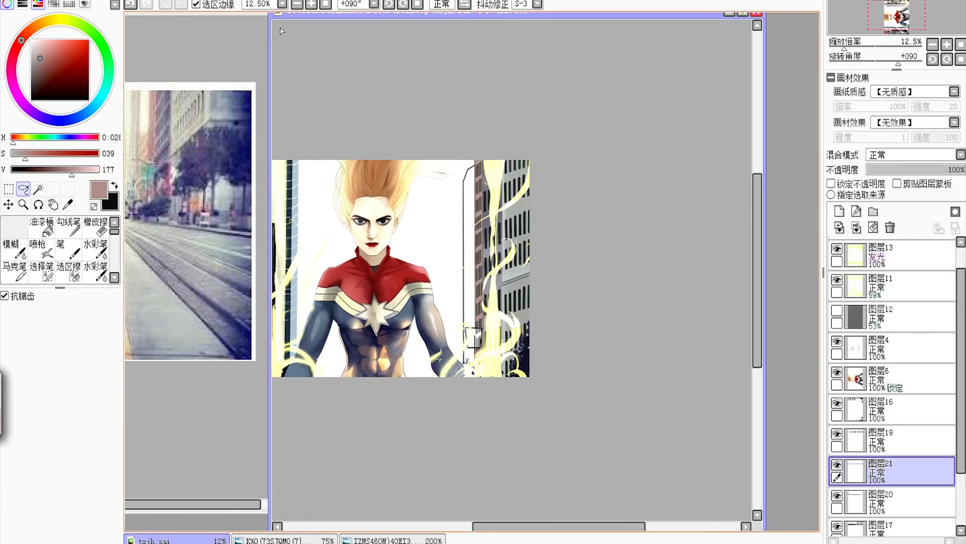
Step: Merge the building and window layers into 图层17 and hide the glow layers 图层13 and 图层11
key(ctrl+e)
scroll(512, 401, up, 2)
click(68, 249)
click(836, 249)
click(836, 280)
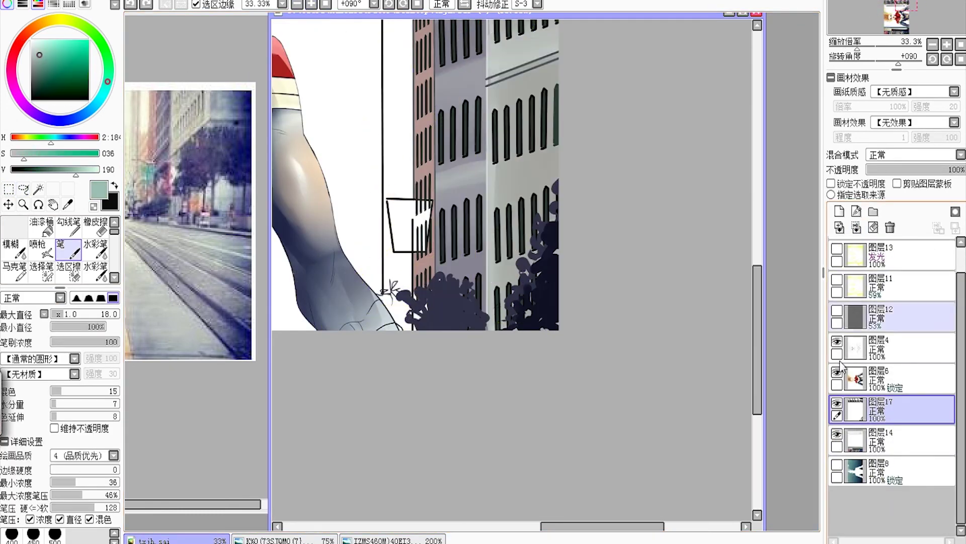
click(836, 403)
click(837, 403)
Step: Erase the windows inside the trapezoid outline beside the building and fill the shape with pale green on 图层14
scroll(371, 131, up, 3)
key(e)
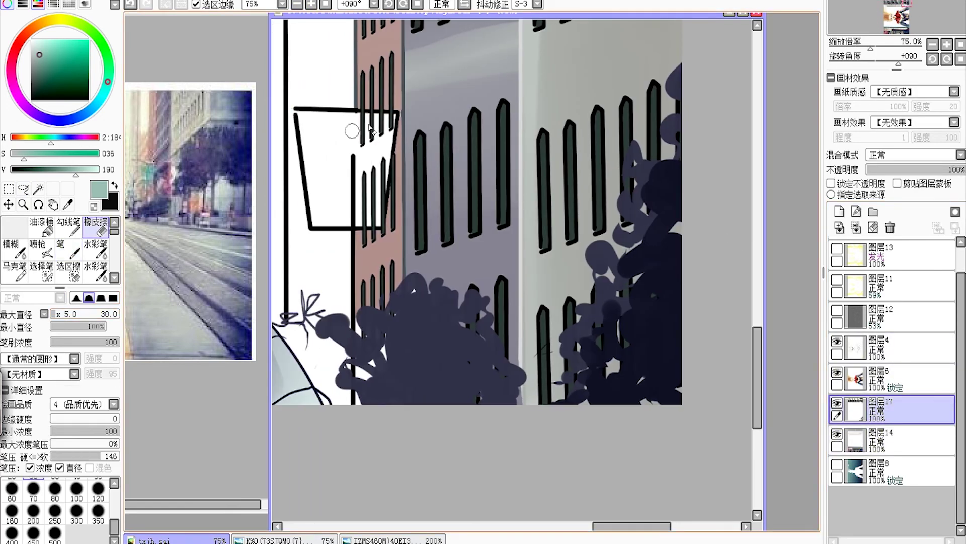
drag(371, 127, 372, 221)
click(61, 247)
click(886, 438)
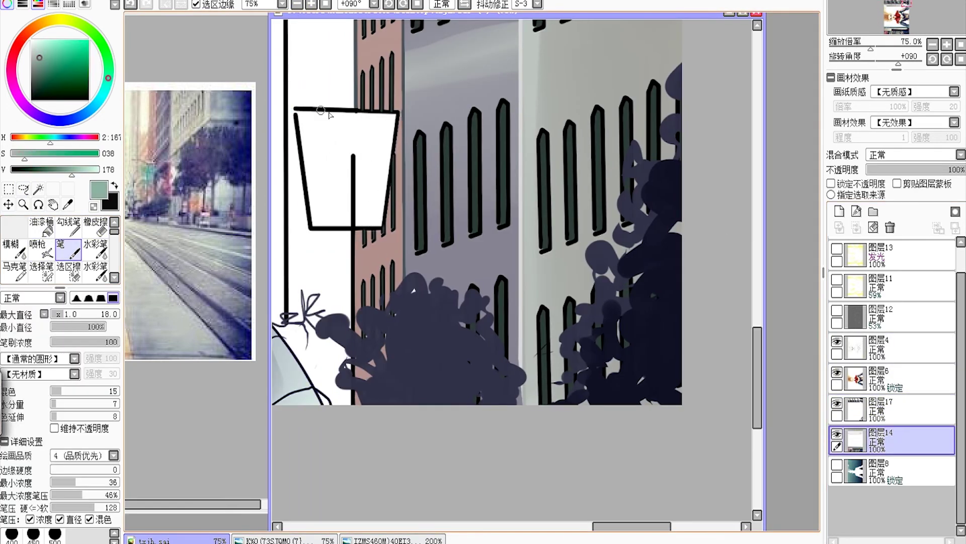
click(330, 115)
Step: Paint the narrow side face of the pinkish building grey-mauve and lock the opacity of 图层8, 图层17 and 图层14
scroll(455, 190, down, 4)
scroll(454, 189, up, 5)
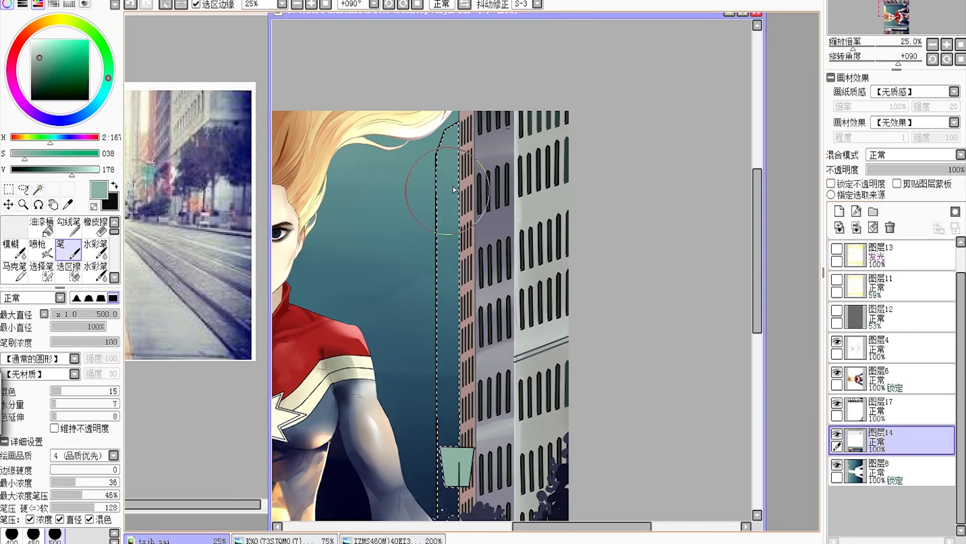
drag(455, 189, 443, 352)
click(886, 473)
click(885, 408)
key(ctrl+d)
click(886, 438)
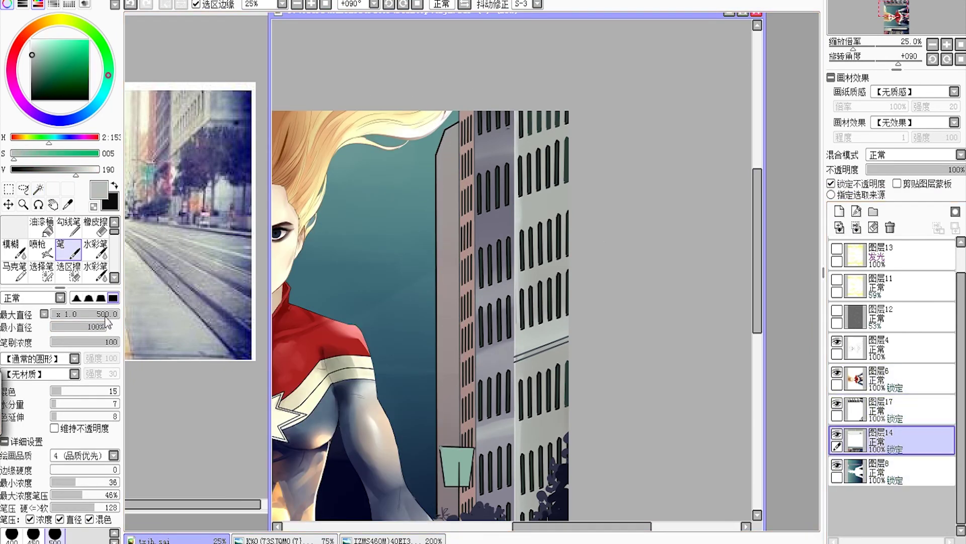
Step: Show the glow layers 图层13 and 图层11 and the grey layer 图层12, and maximize the canvas window
click(837, 249)
click(837, 280)
click(837, 310)
click(743, 13)
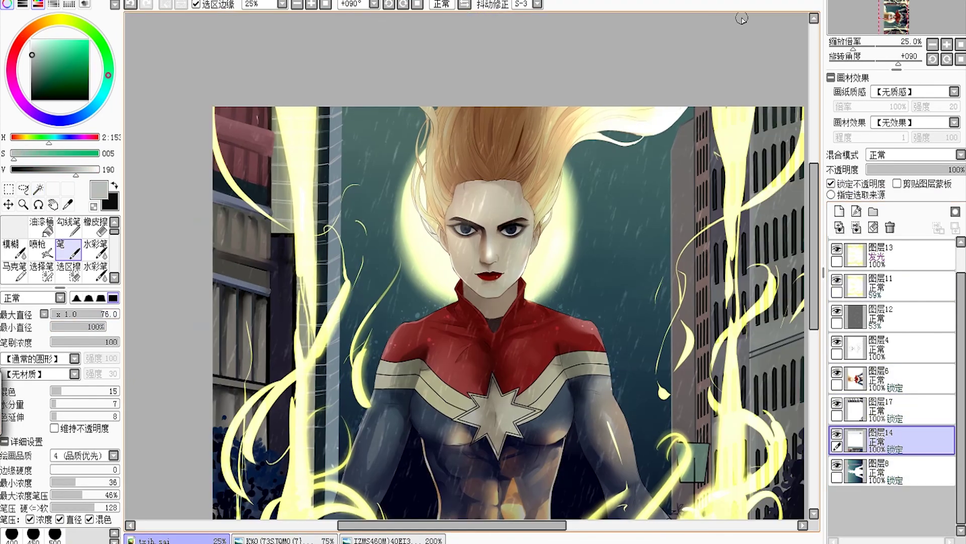
Step: Erase the soft halo behind her head from the glow layers with a large eraser up to size 500
scroll(756, 150, down, 5)
scroll(492, 216, up, 2)
click(885, 254)
scroll(492, 190, up, 2)
key(e)
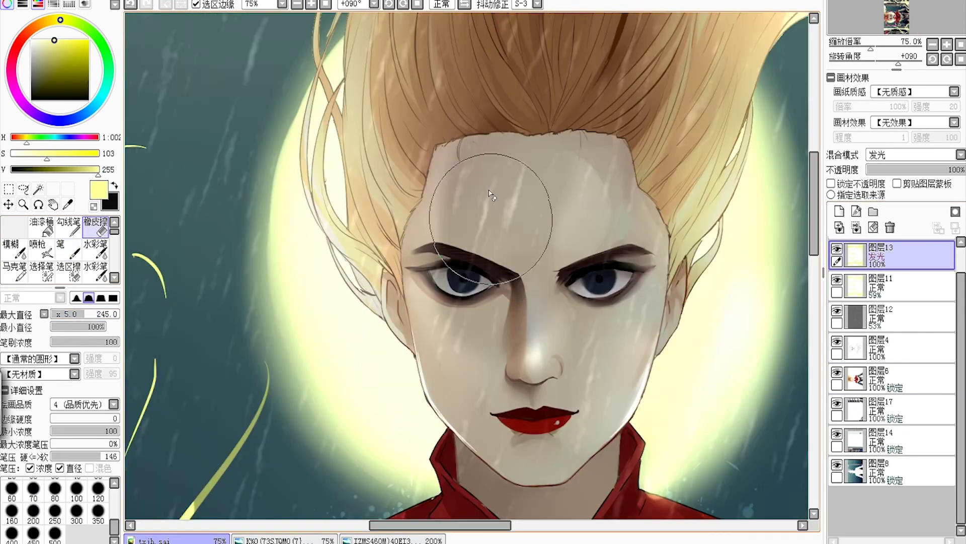
scroll(342, 37, down, 4)
scroll(363, 48, up, 1)
click(837, 249)
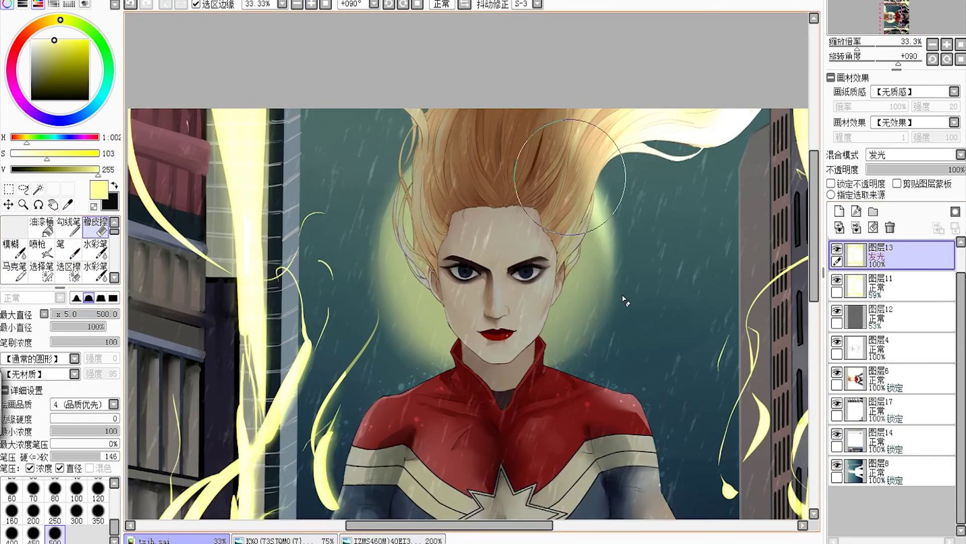
click(837, 249)
click(837, 249)
click(837, 251)
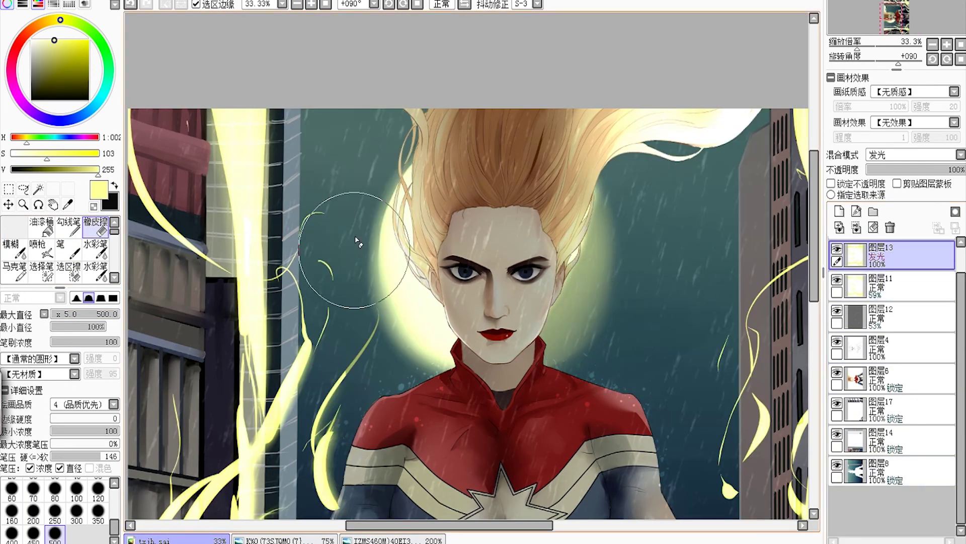
scroll(401, 352, down, 5)
scroll(470, 130, down, 2)
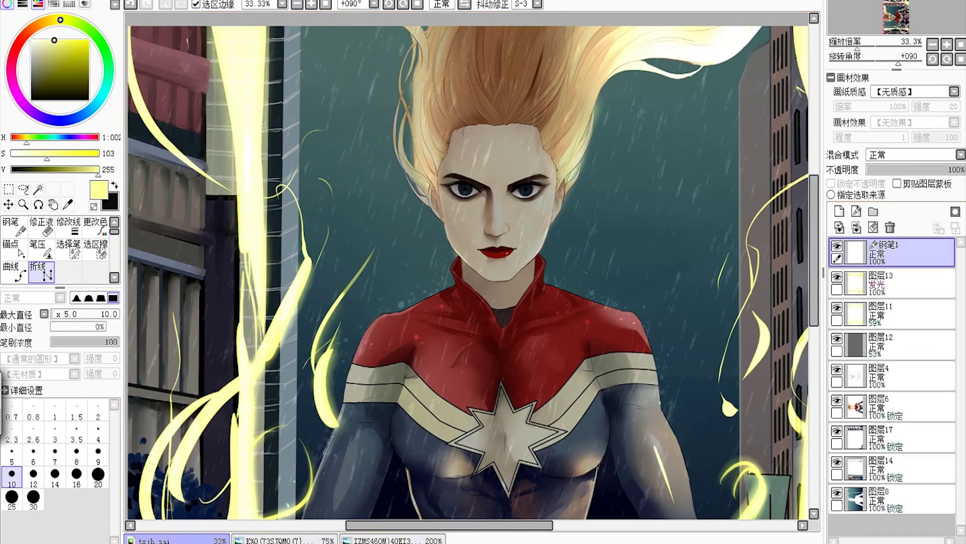
Step: Draw a thin yellow circle around her head on the pen layer 钢笔1 and move the layer below 图层14
key(End)
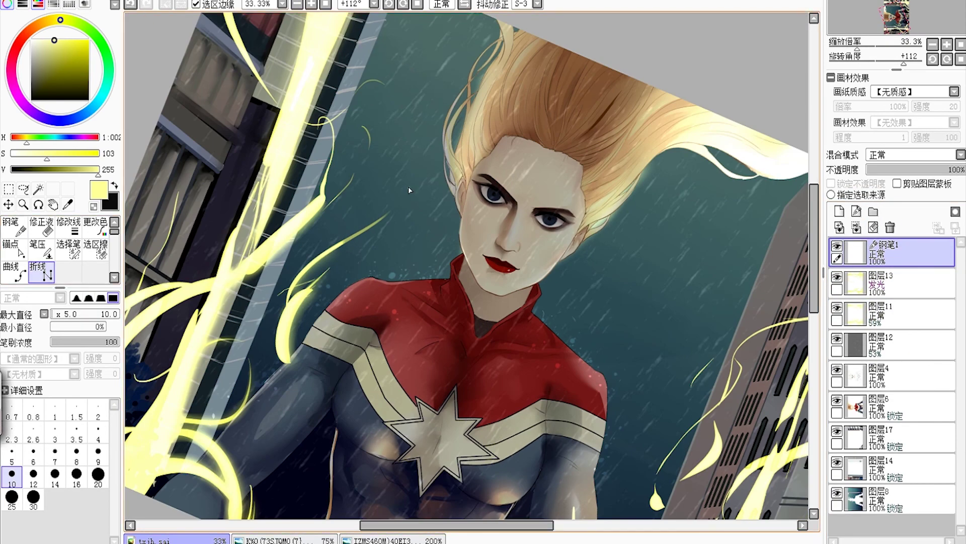
drag(409, 189, 346, 233)
drag(891, 251, 888, 486)
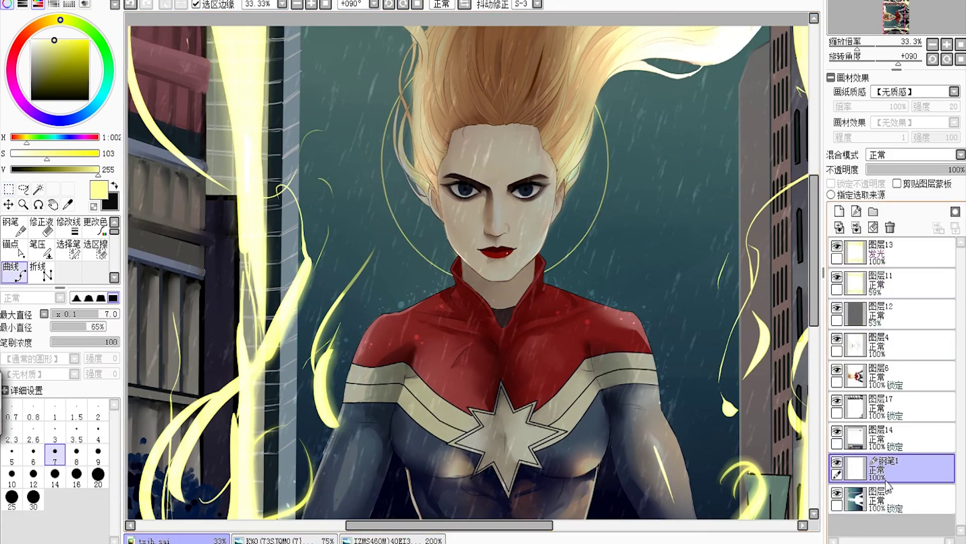
Step: Hide the figure layers, select the inside of the circle and fill it with pale yellow
click(836, 308)
click(37, 189)
click(837, 338)
click(836, 369)
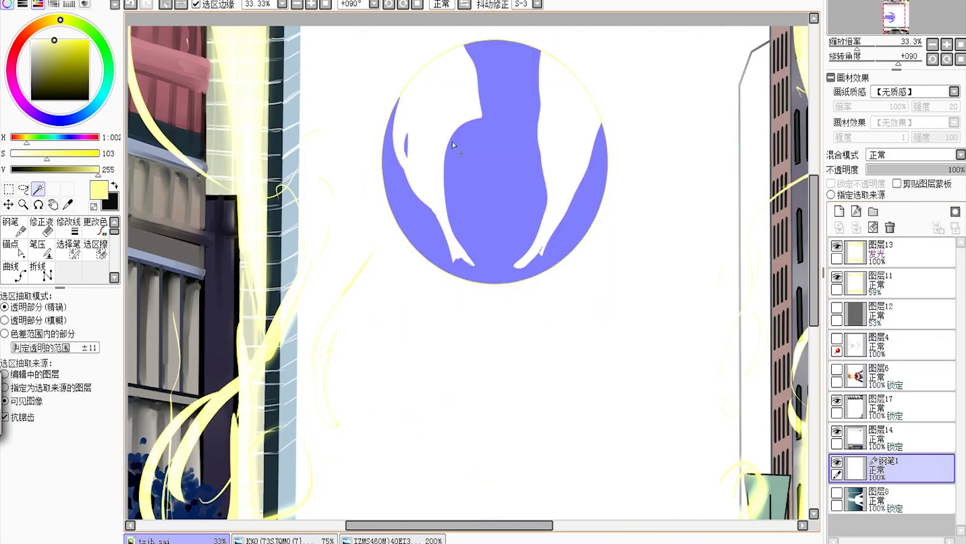
click(836, 246)
click(837, 351)
click(495, 151)
click(69, 247)
drag(428, 100, 554, 227)
Step: Show the hidden layers, move the yellow disc above the figure and merge it and its 发光 copy into the glow layers
click(836, 307)
click(837, 339)
click(837, 369)
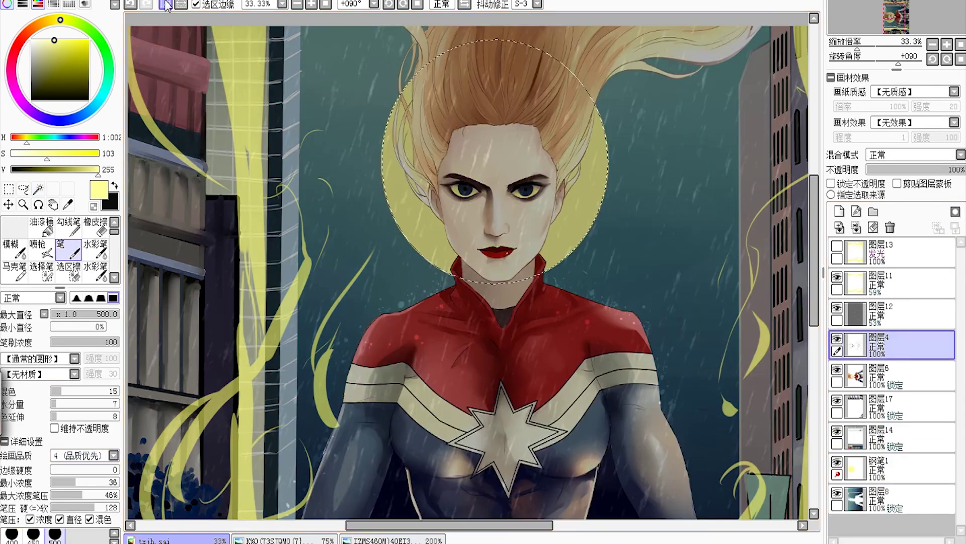
click(837, 246)
drag(888, 468, 887, 241)
key(ctrl+e)
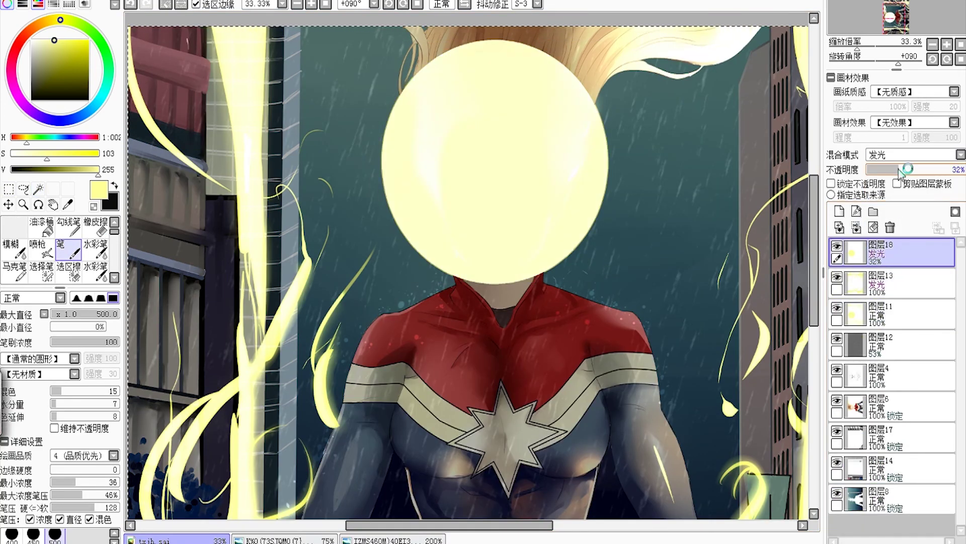
click(837, 246)
click(837, 277)
click(837, 246)
click(837, 277)
Step: Select the figure and erase the yellow disc over her on 图层13 and 图层11, leaving a halo behind her head
click(38, 188)
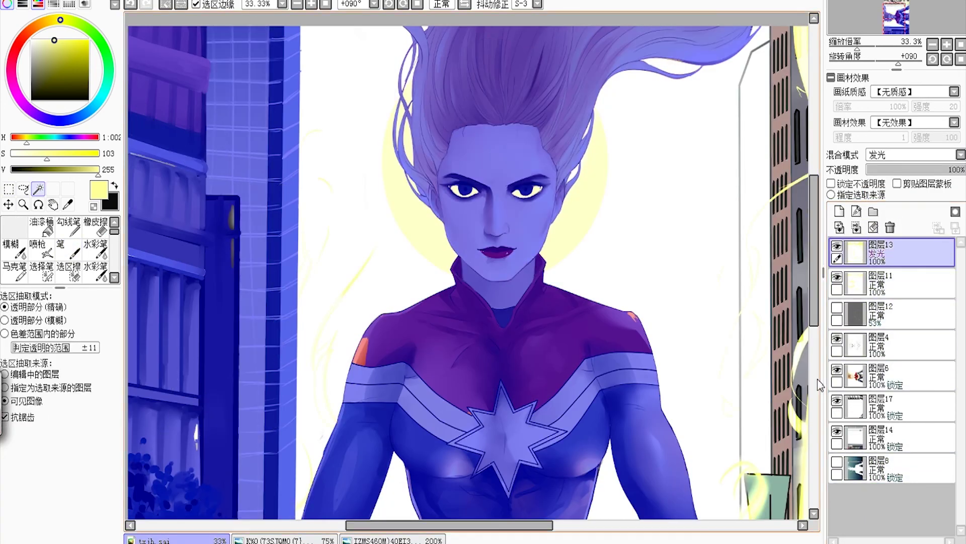
click(165, 5)
key(e)
click(855, 283)
key(minus)
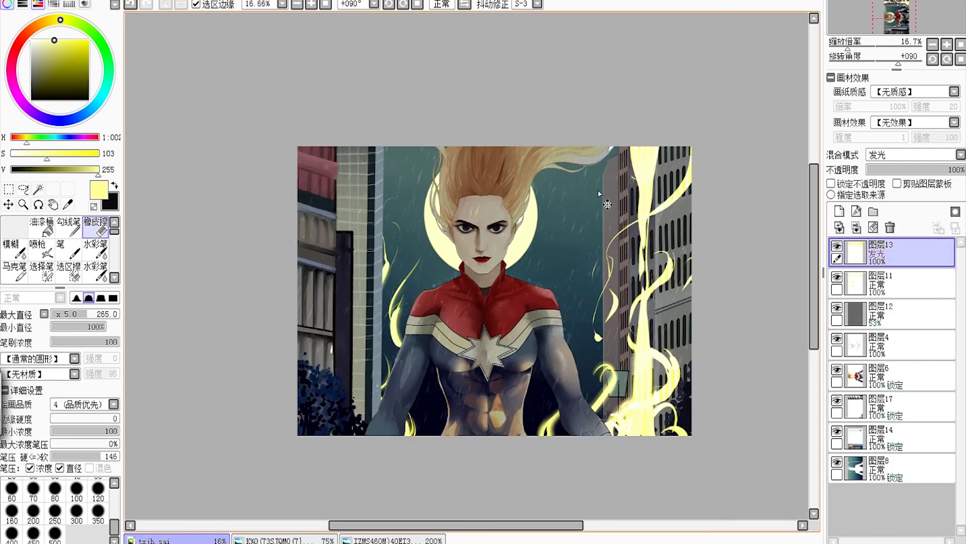
click(55, 533)
key(Delete)
click(312, 4)
key(ctrl+d)
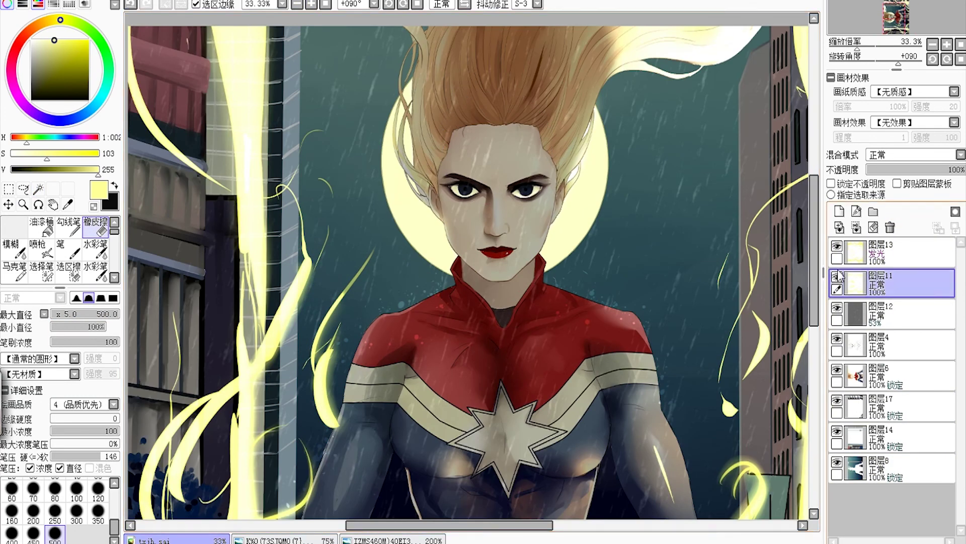
Step: Hide the effect and background layers, select the area around the figure and touch up the halo edges with pale yellow on 图层11
click(886, 252)
click(38, 189)
click(836, 246)
click(836, 277)
click(836, 307)
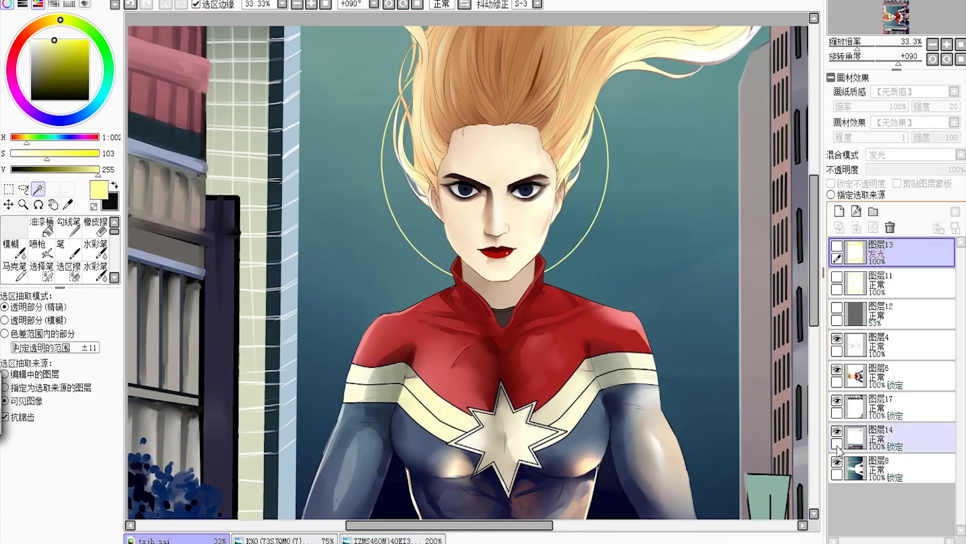
click(837, 462)
click(536, 192)
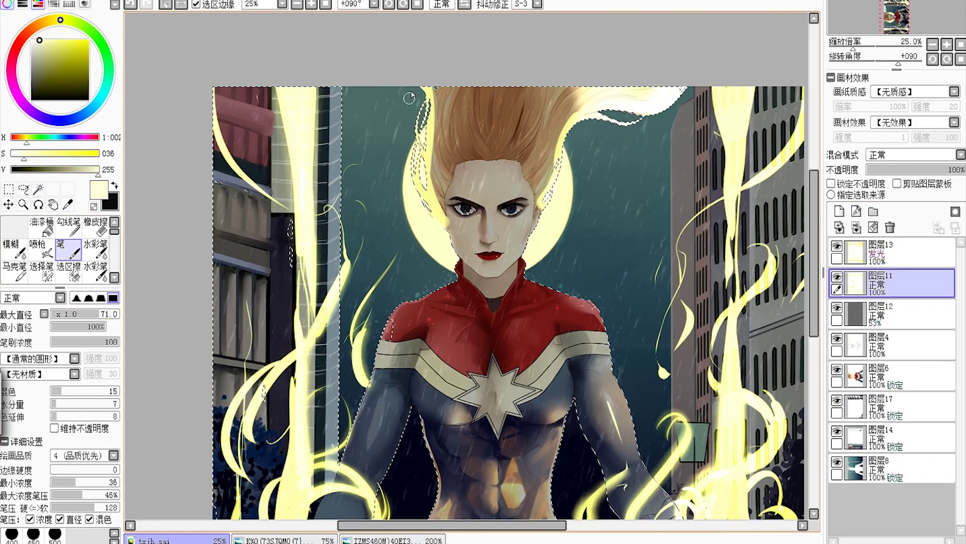
Step: Soften the glow around her hair on 图层13 with the size 500 blur
click(886, 252)
click(14, 248)
mouse_move(524, 101)
mouse_down()
mouse_move(468, 121)
mouse_move(478, 174)
mouse_up()
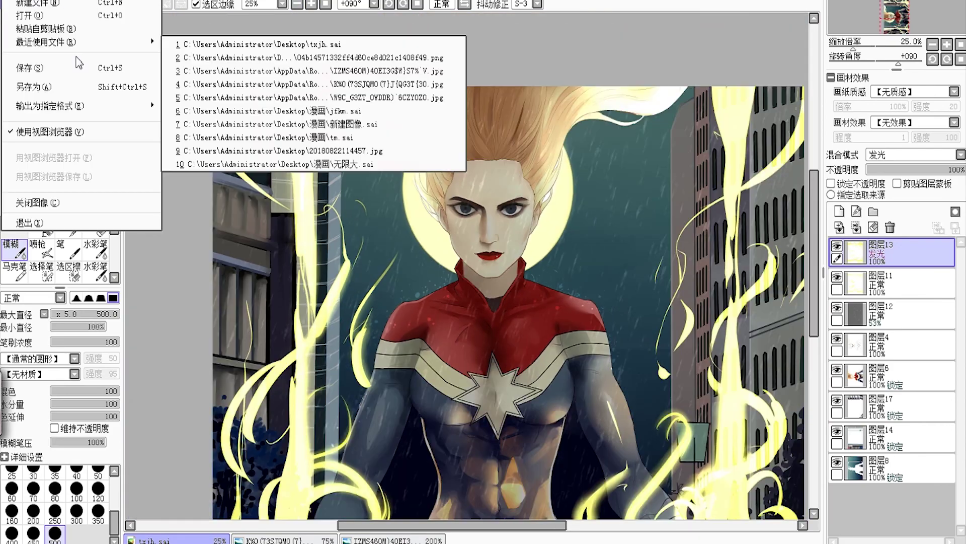